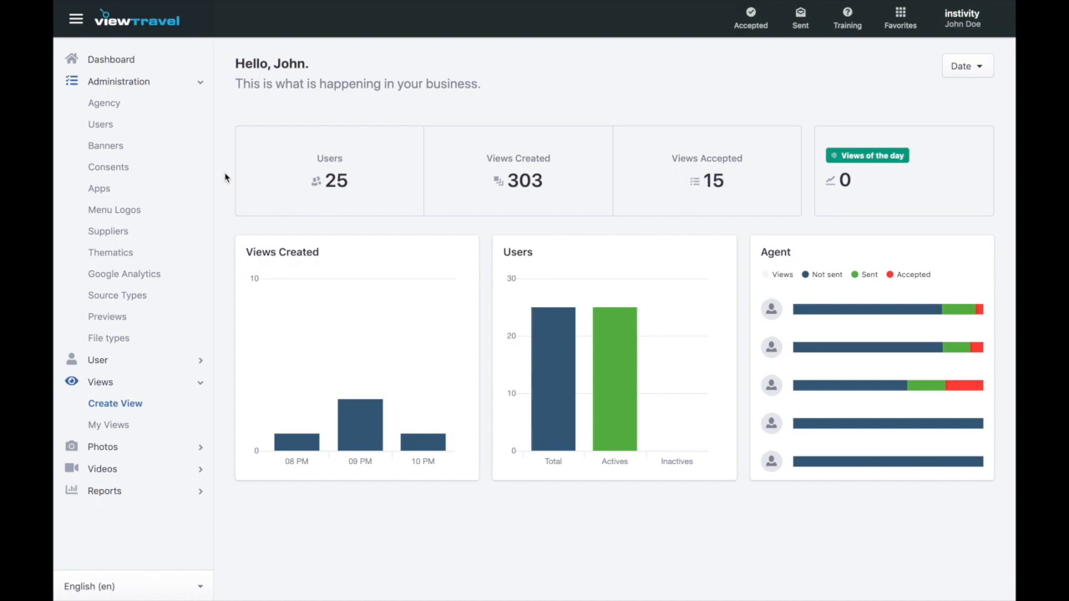
# - Open the Agency overview page for Instivity from the Administration sidebar
pyautogui.click(117, 106)
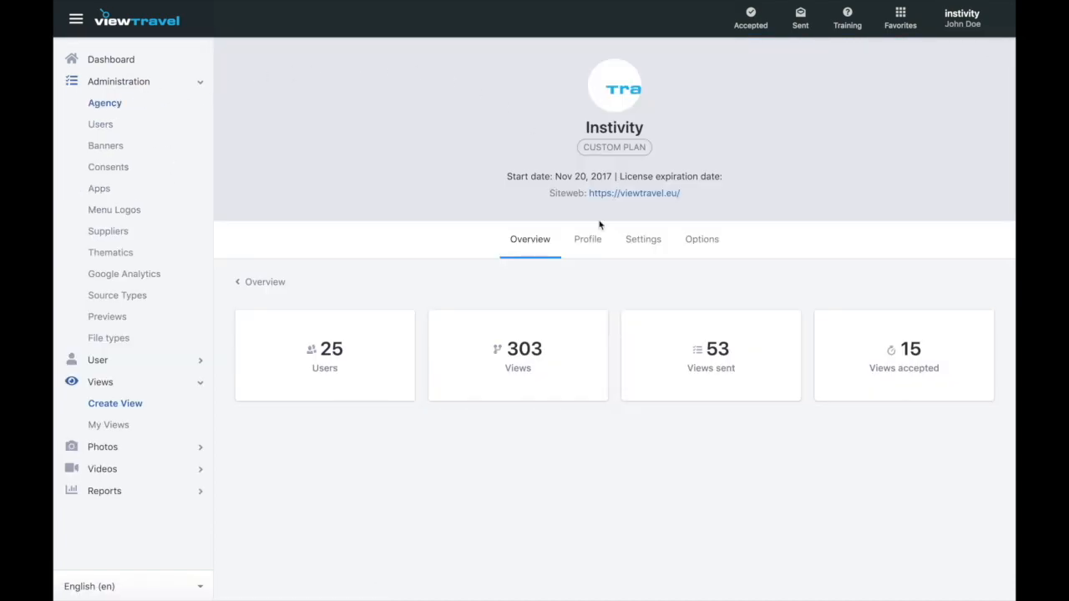
# - Open the Instivity agency's Settings tab and review its toggles, such as Active, Vacational and Mice
pyautogui.click(653, 242)
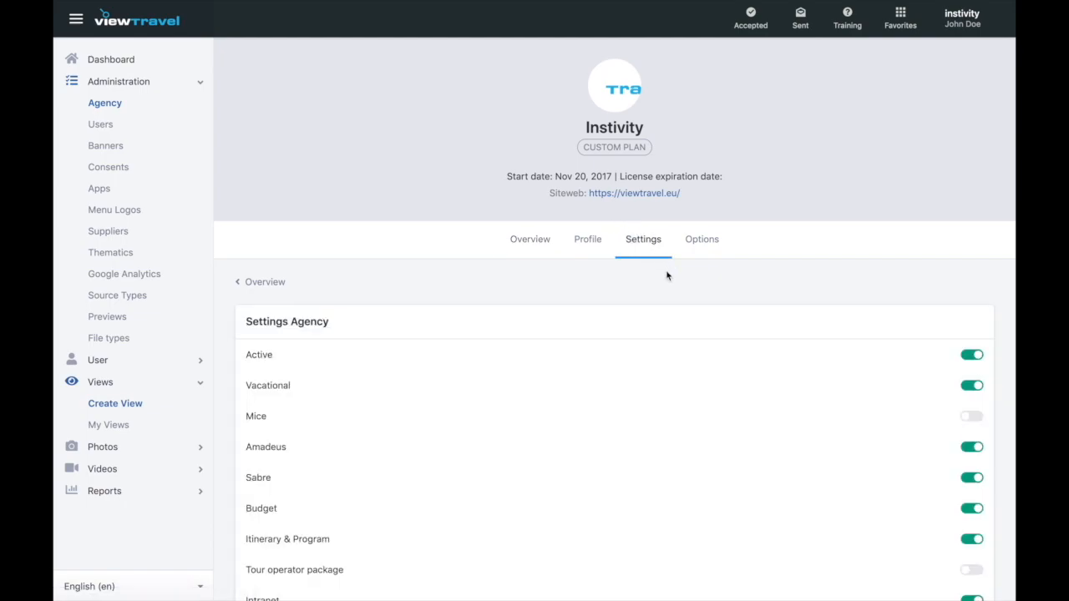
pyautogui.scroll(-3, 665, 275)
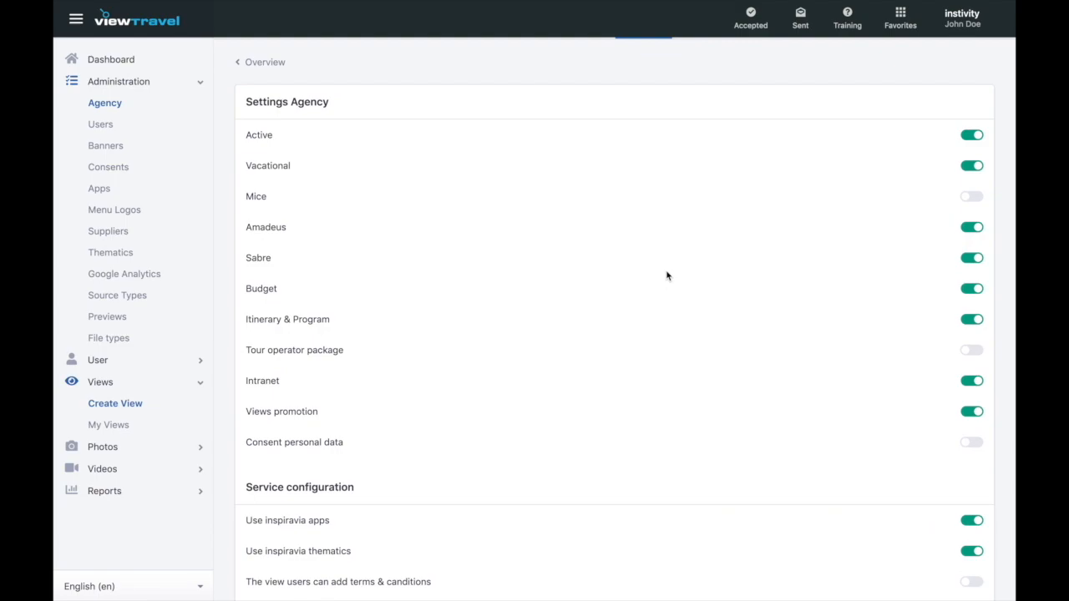
pyautogui.scroll(-1, 666, 274)
pyautogui.scroll(-3, 666, 275)
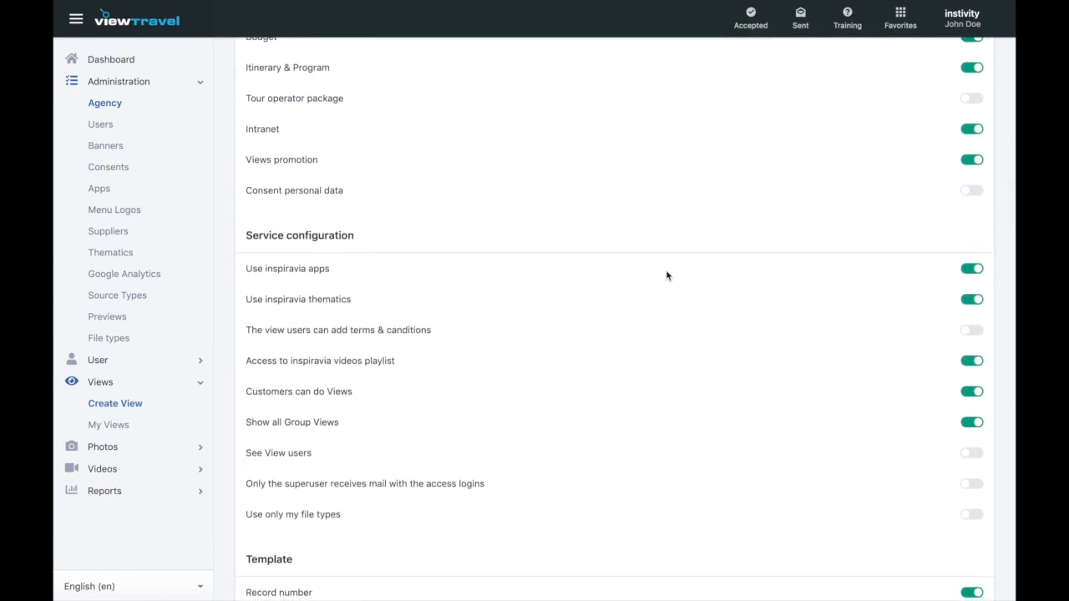
pyautogui.scroll(-3, 667, 275)
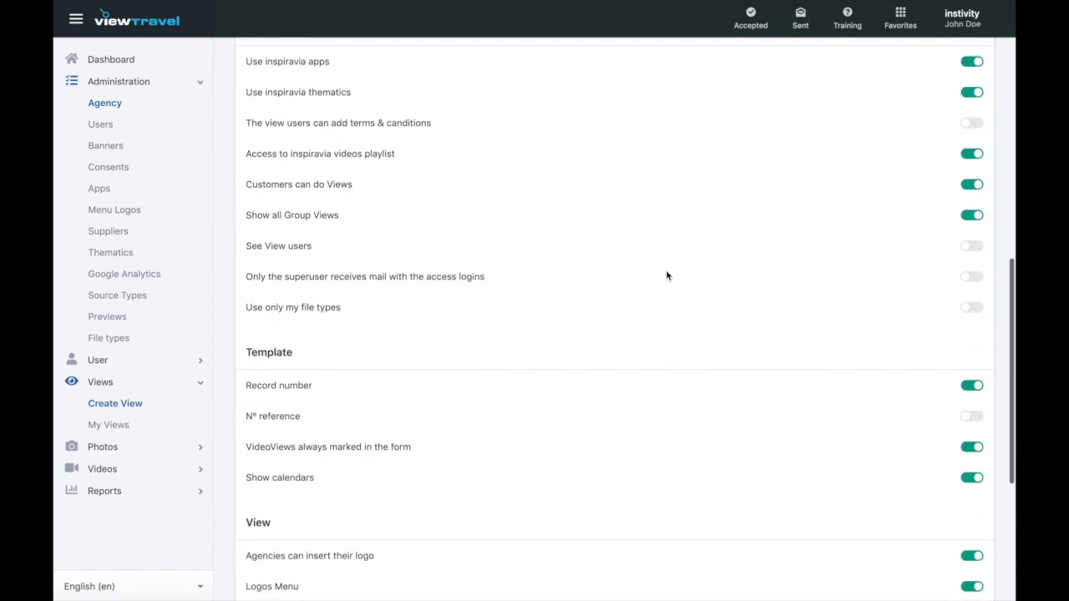
pyautogui.scroll(-3, 667, 275)
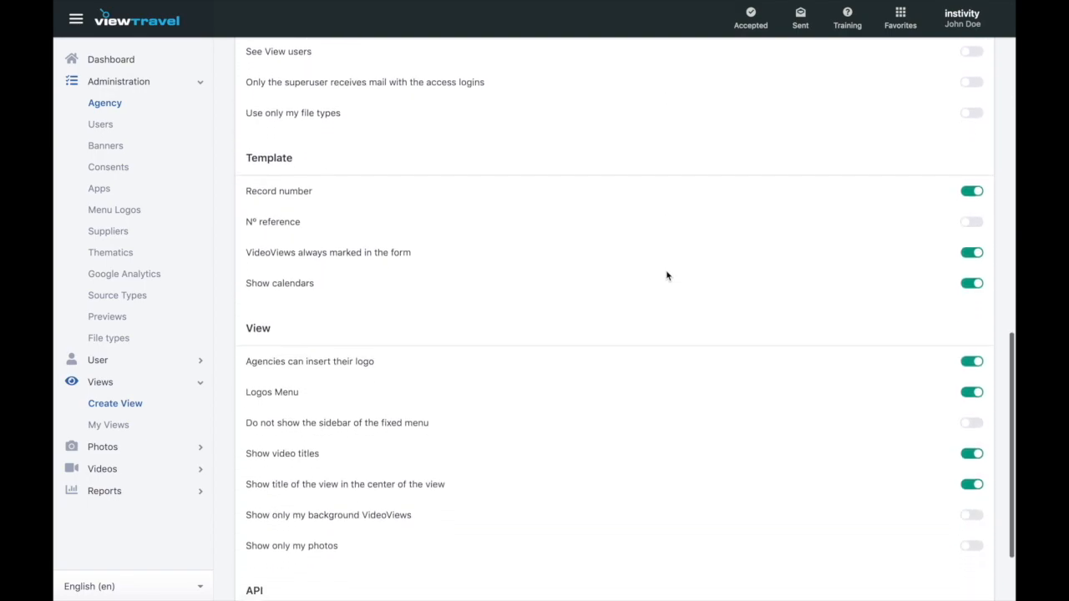
pyautogui.scroll(-2, 667, 276)
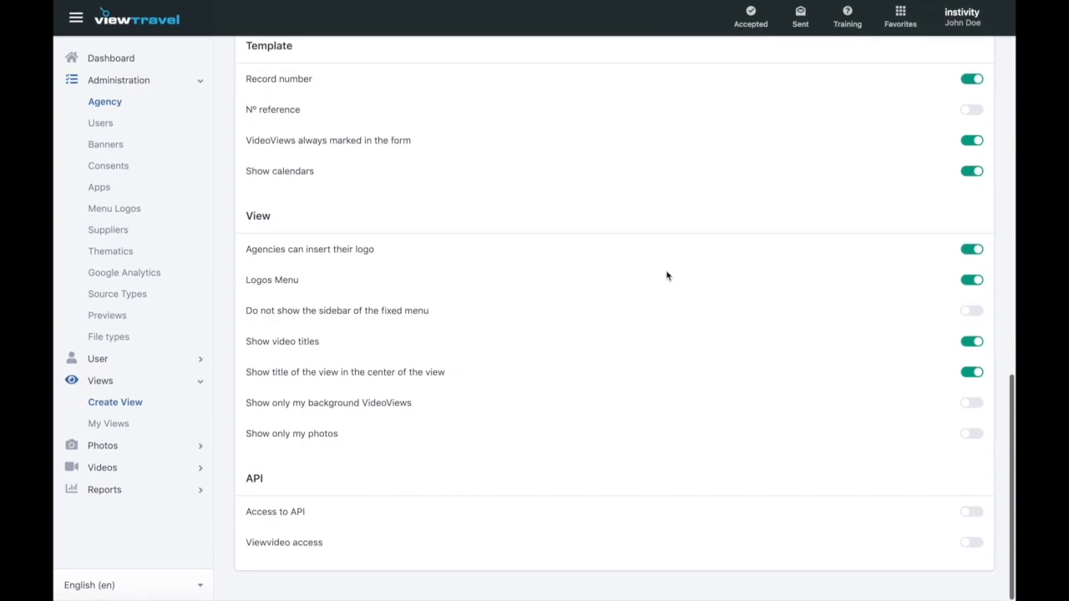
pyautogui.scroll(2, 667, 276)
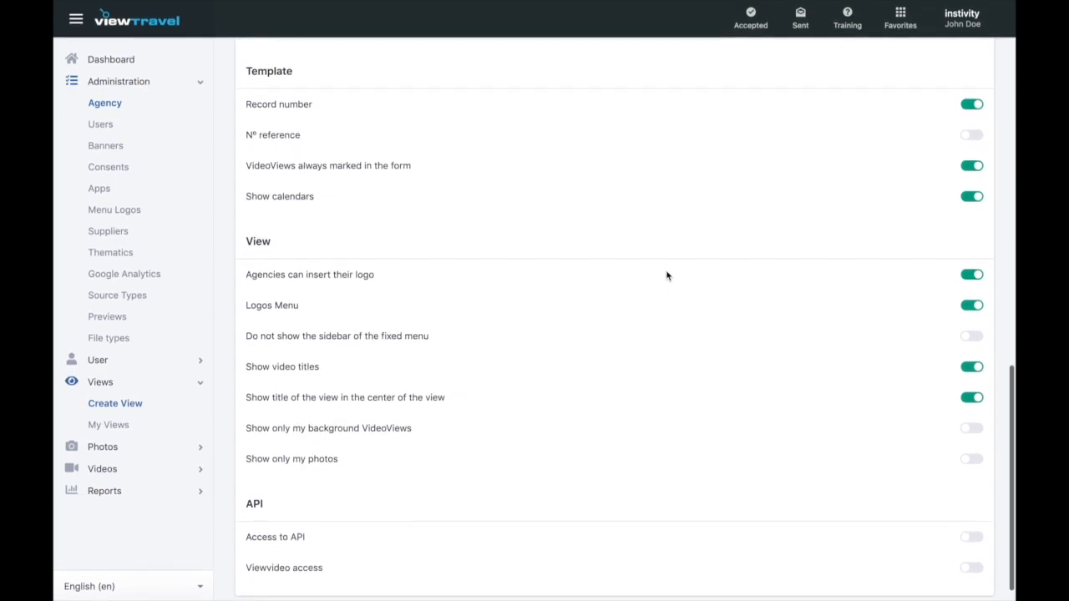
pyautogui.scroll(2, 667, 276)
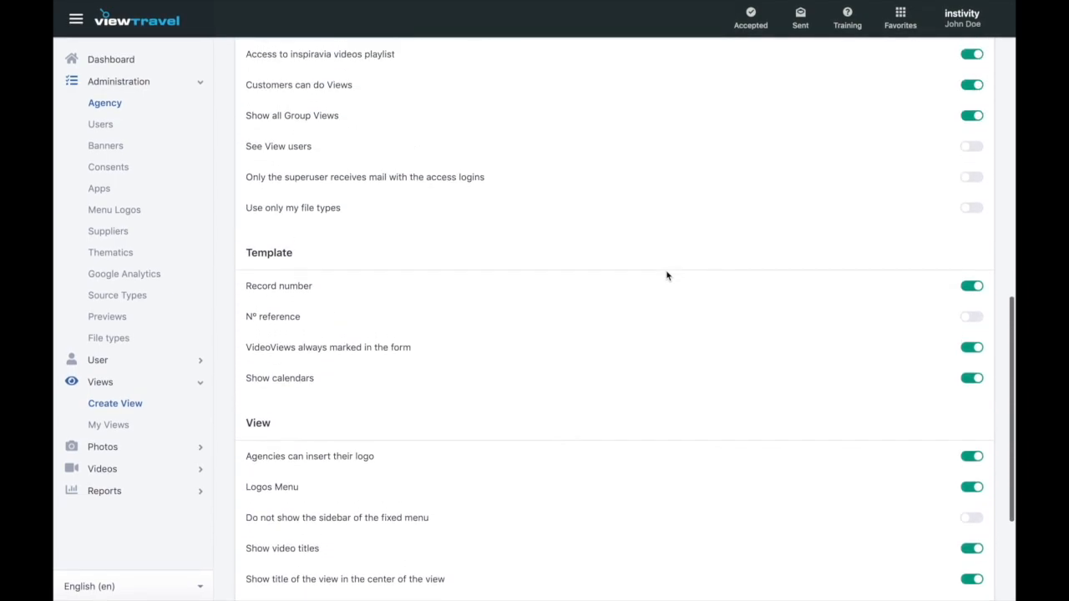
pyautogui.scroll(2, 667, 276)
pyautogui.scroll(1, 666, 275)
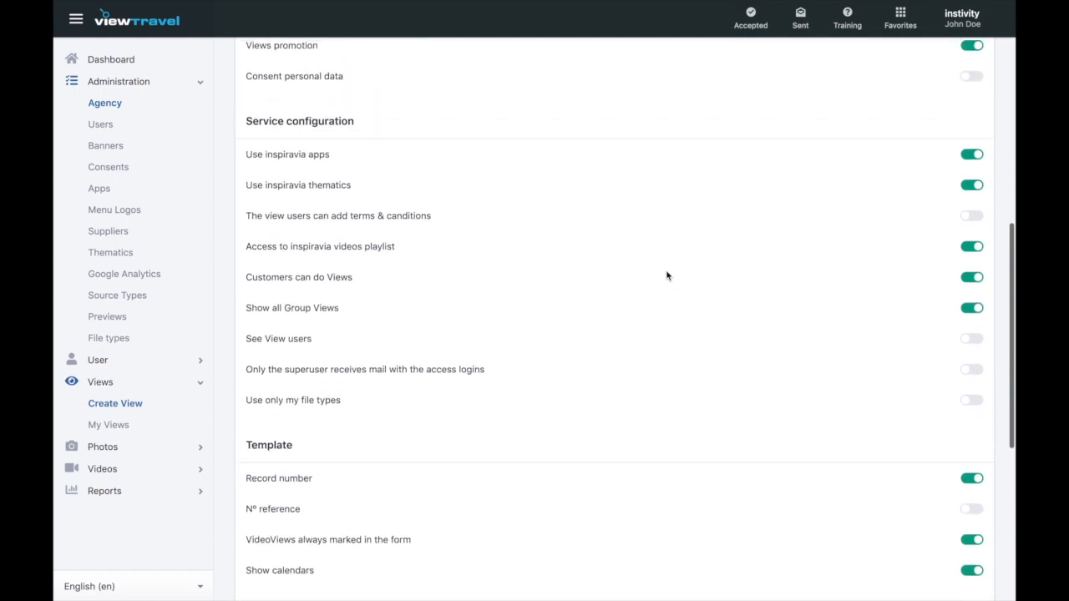
pyautogui.scroll(3, 666, 275)
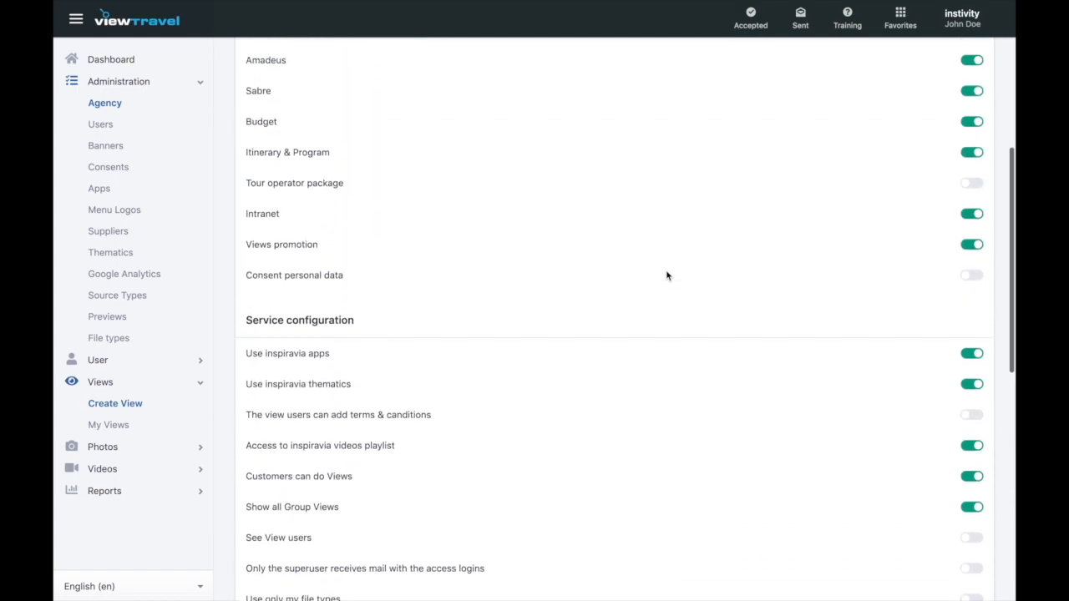
pyautogui.scroll(3, 666, 276)
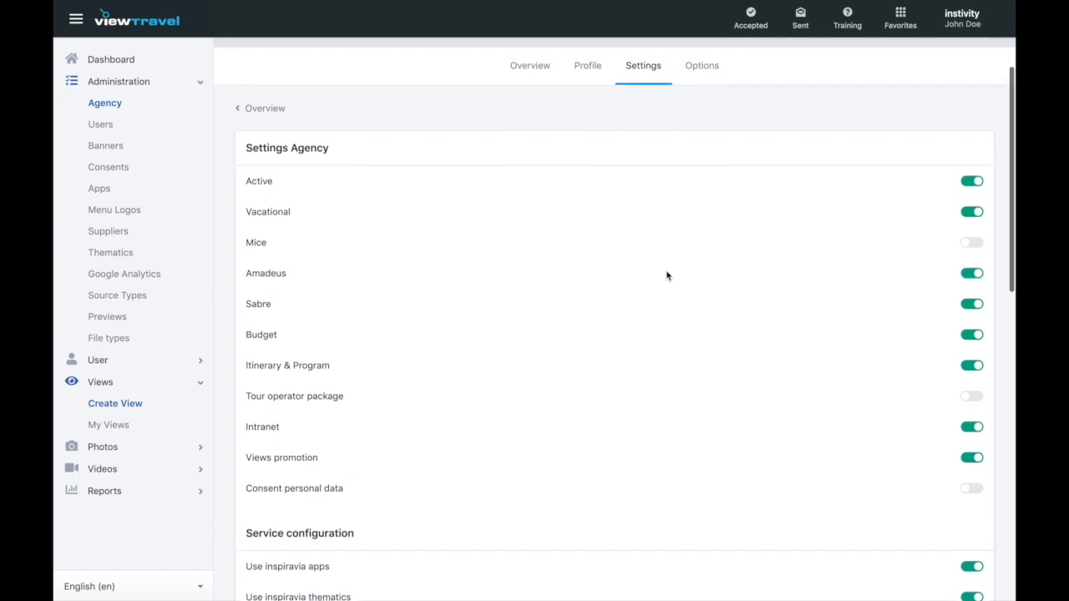
pyautogui.scroll(2, 666, 275)
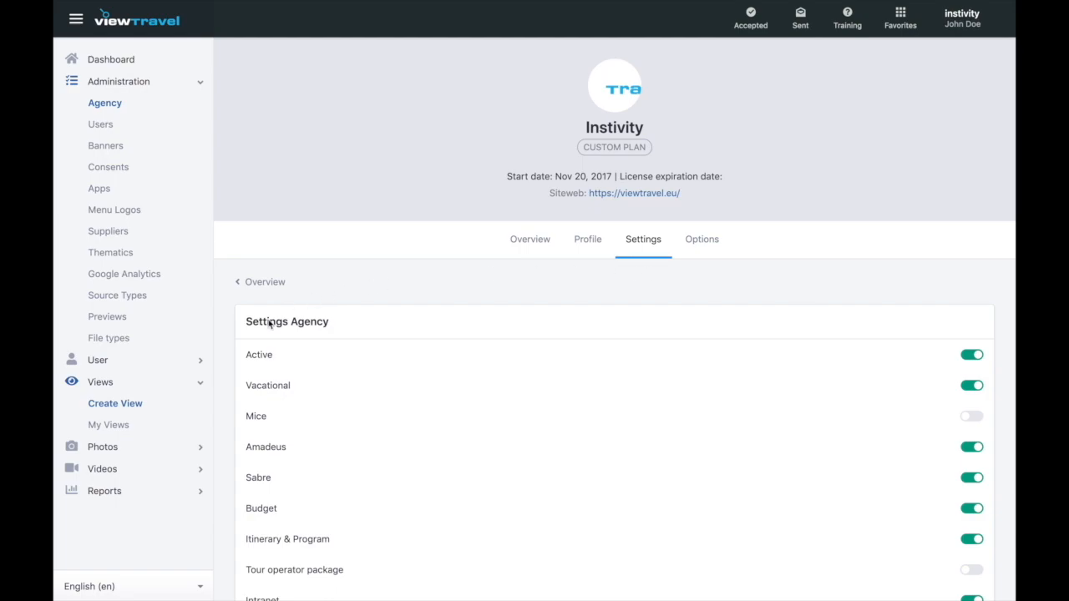
# - Create a new view named 'Explore Lisbon and Oporto' with subtitle 'Family Trip'
pyautogui.click(139, 408)
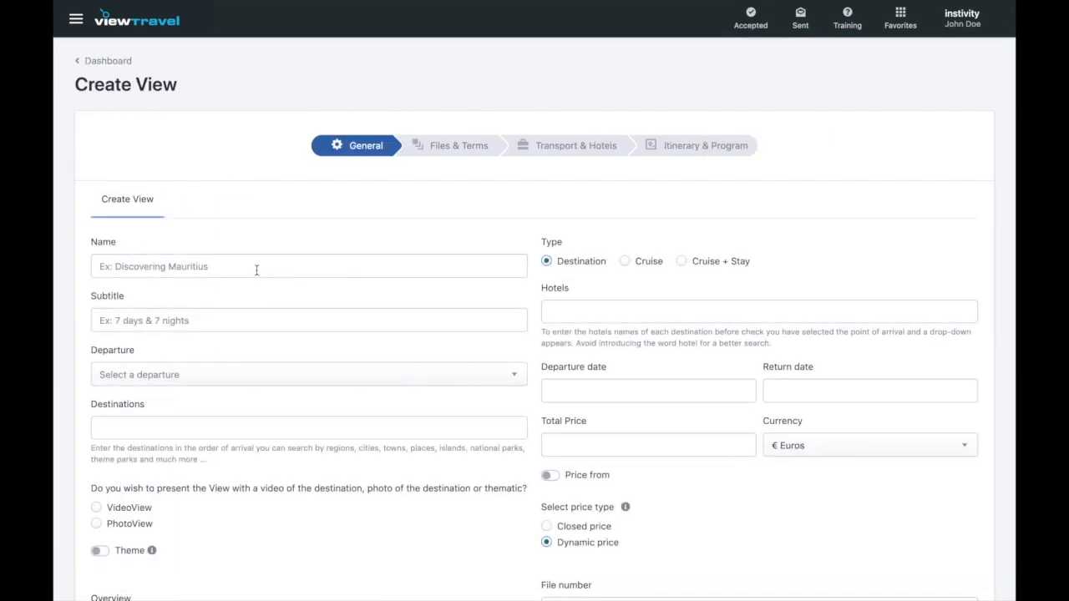
pyautogui.click(256, 270)
pyautogui.write('Explore L')
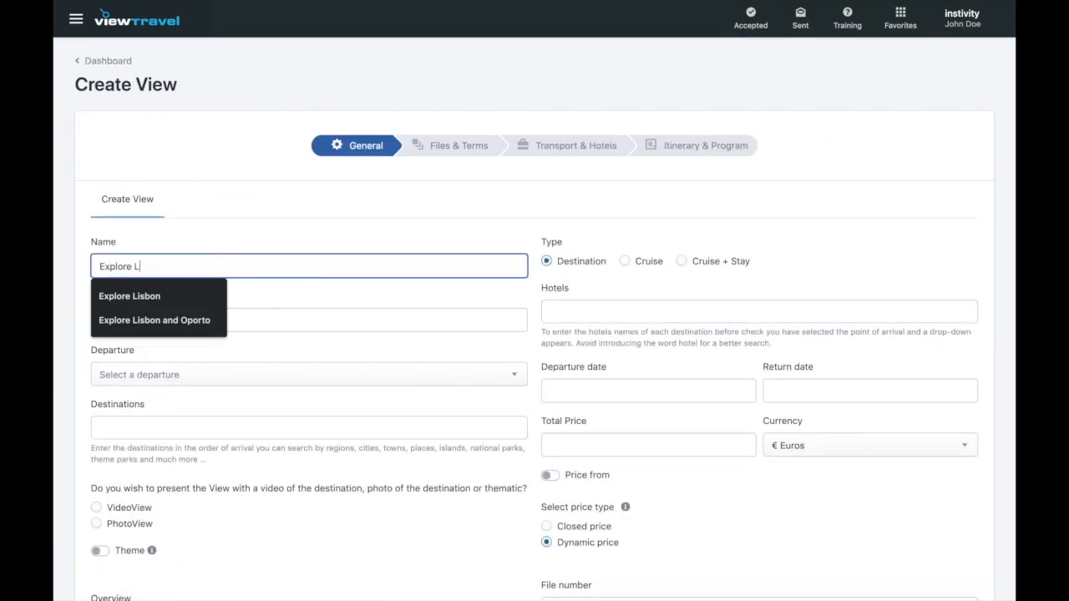
pyautogui.write('isbon and')
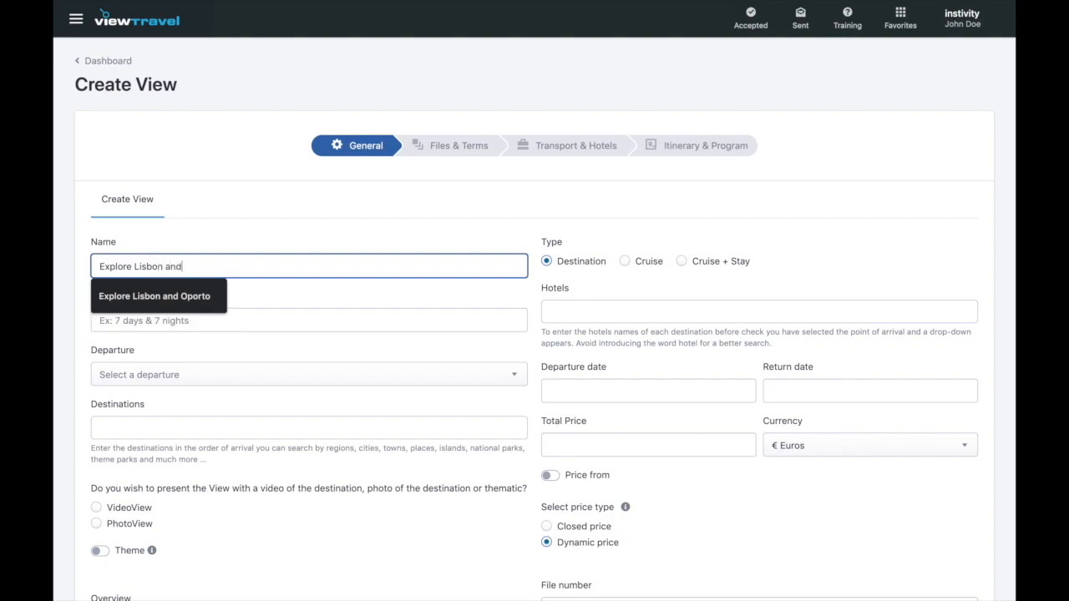
pyautogui.write(' Oporto')
pyautogui.press('Tab')
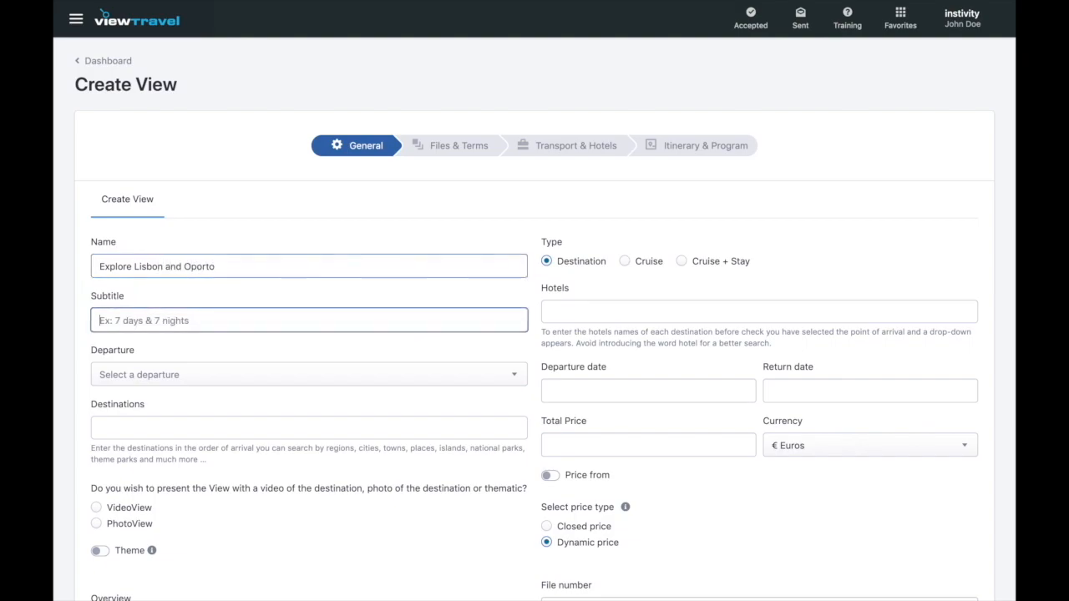
pyautogui.write('Family Trip')
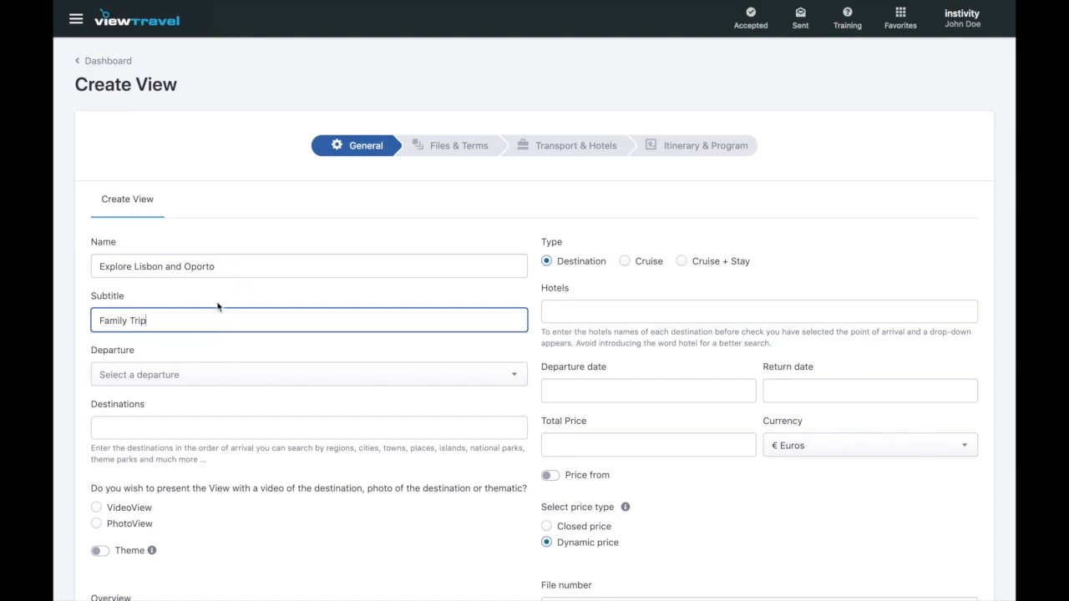
# - Set the view's departure point to London Heathrow Arpt: England
pyautogui.click(207, 377)
pyautogui.write('london')
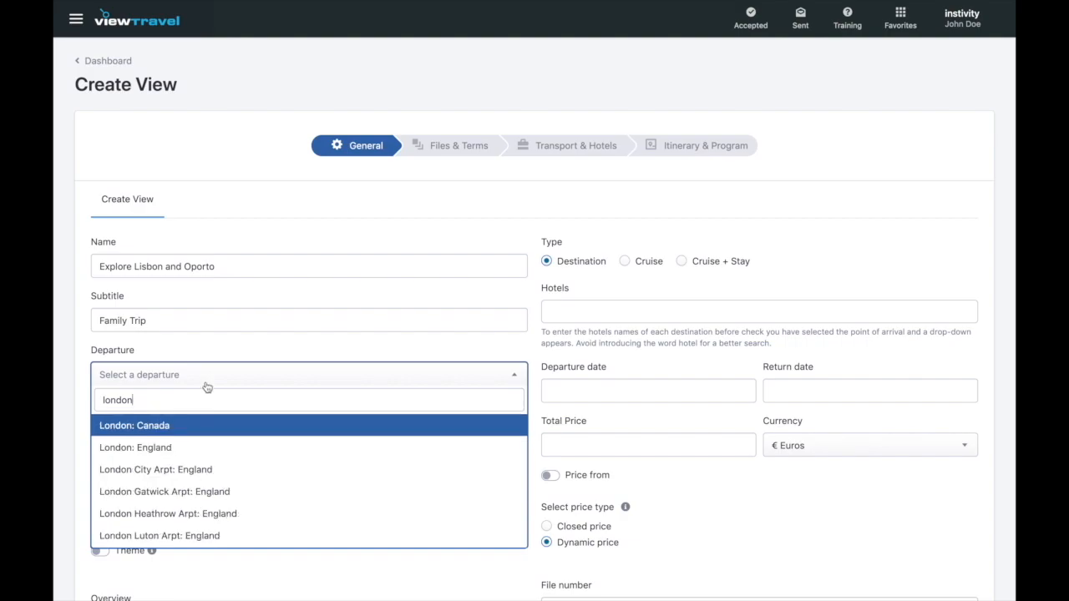
pyautogui.click(226, 513)
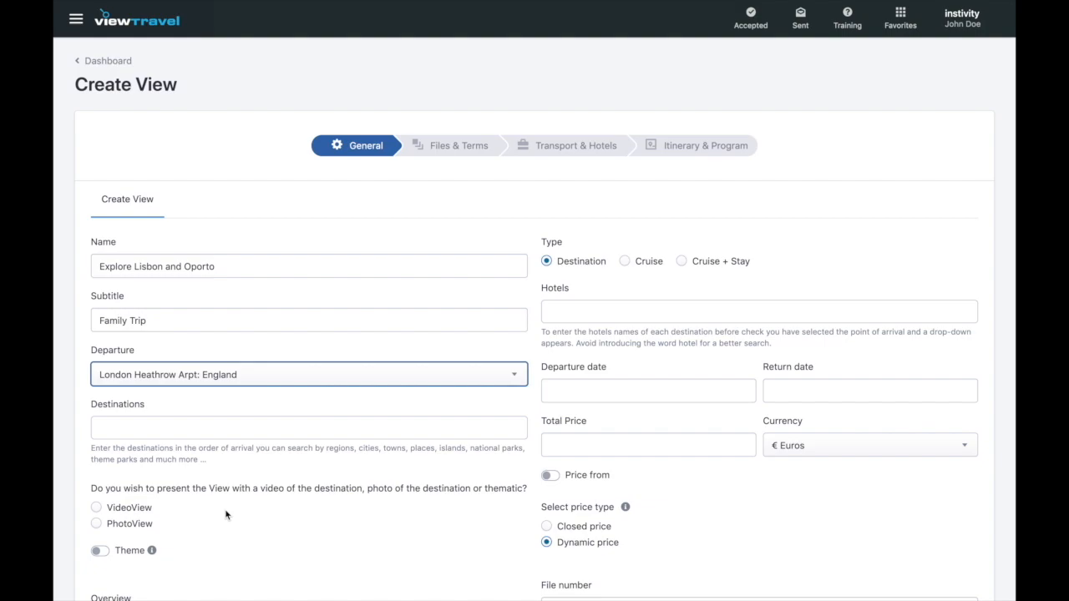
pyautogui.click(225, 515)
pyautogui.scroll(-3, 225, 515)
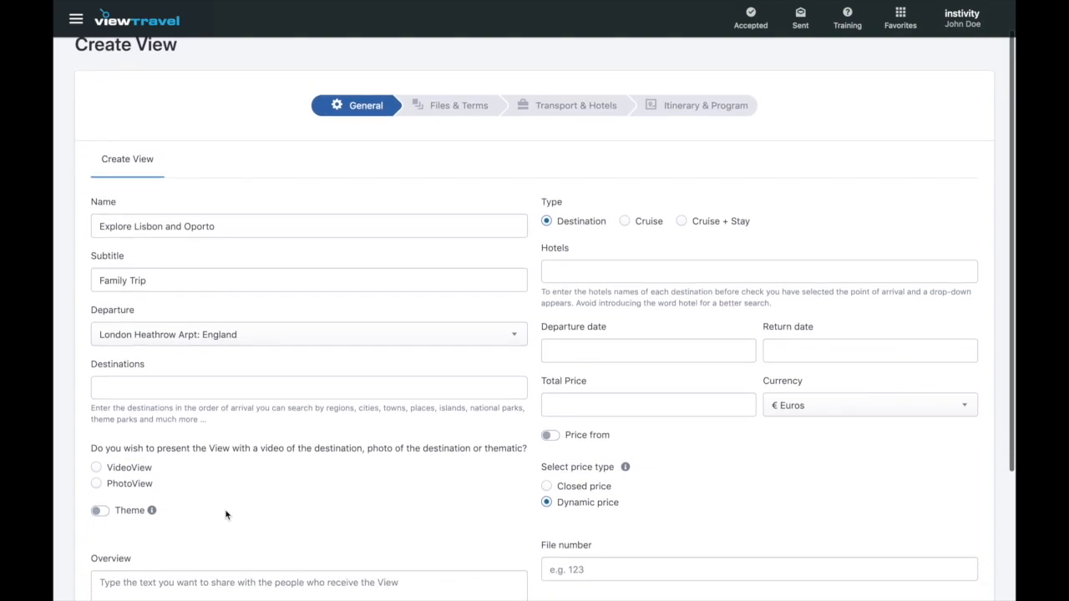
pyautogui.scroll(-1, 225, 514)
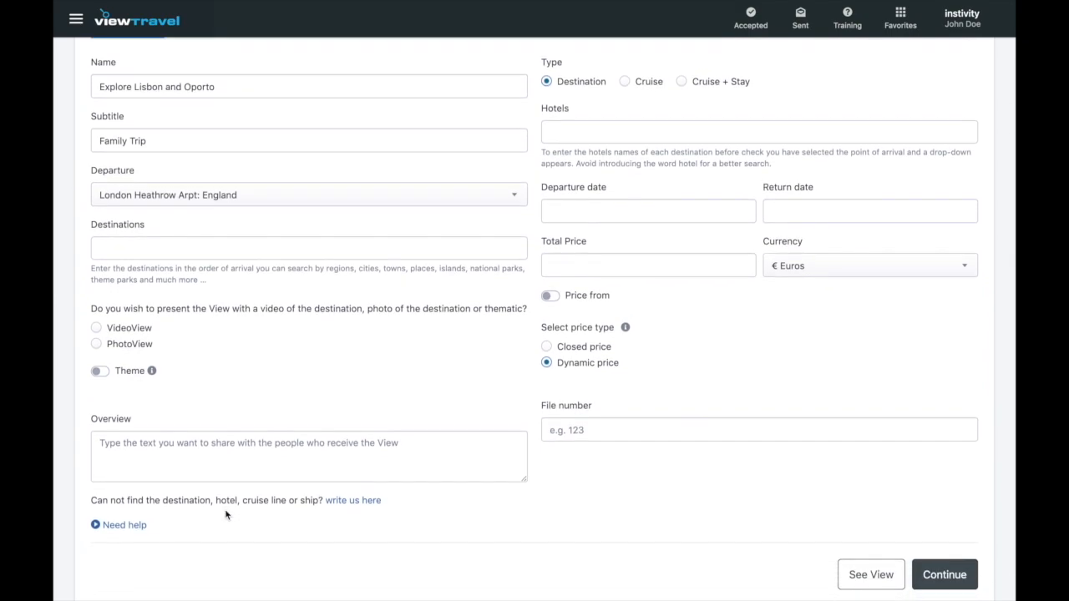
# - Add destinations Lisbon: Portugal, Oporto: Portugal, then Lisbon: Portugal again
pyautogui.click(222, 251)
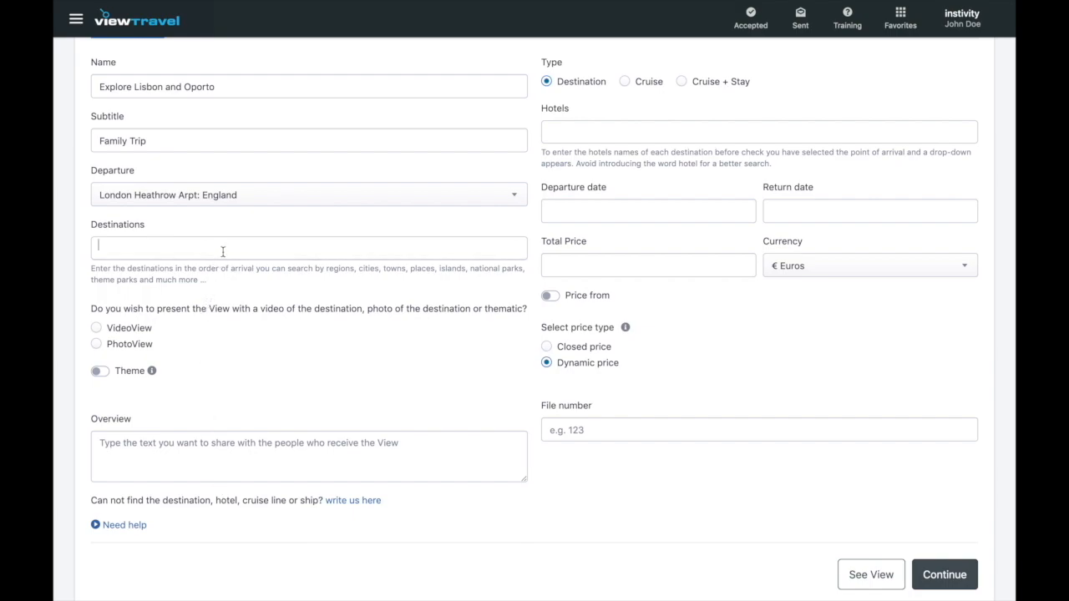
pyautogui.write('lis')
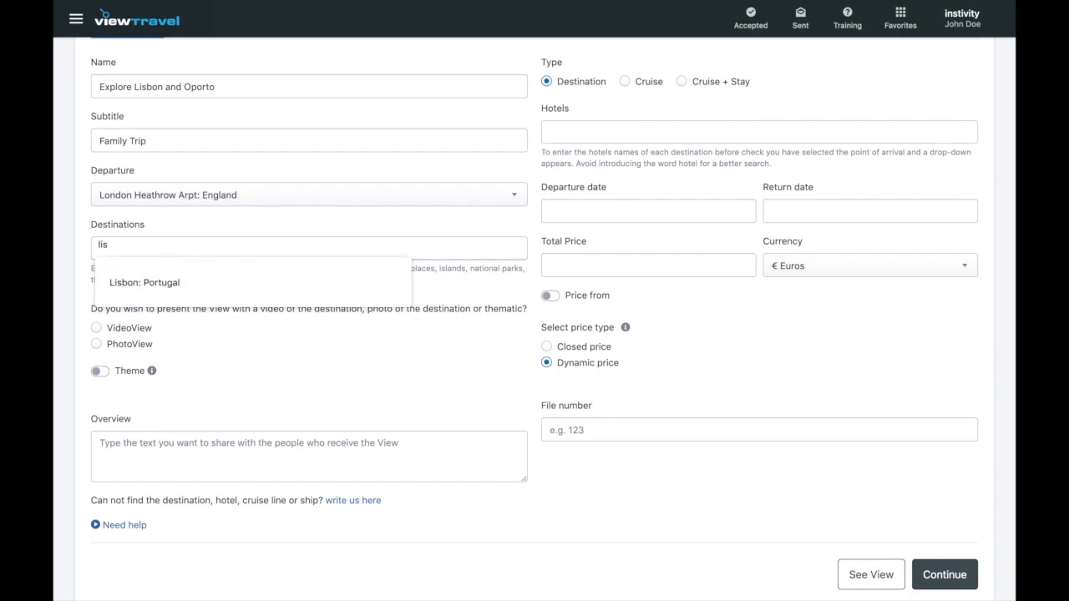
pyautogui.click(206, 279)
pyautogui.write('oporto')
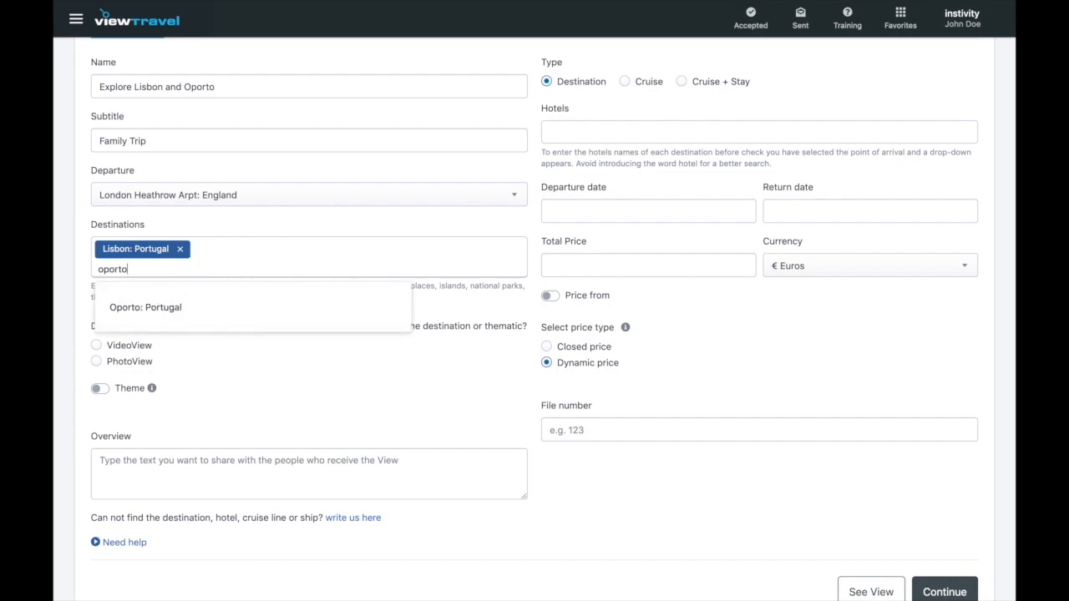
pyautogui.click(190, 306)
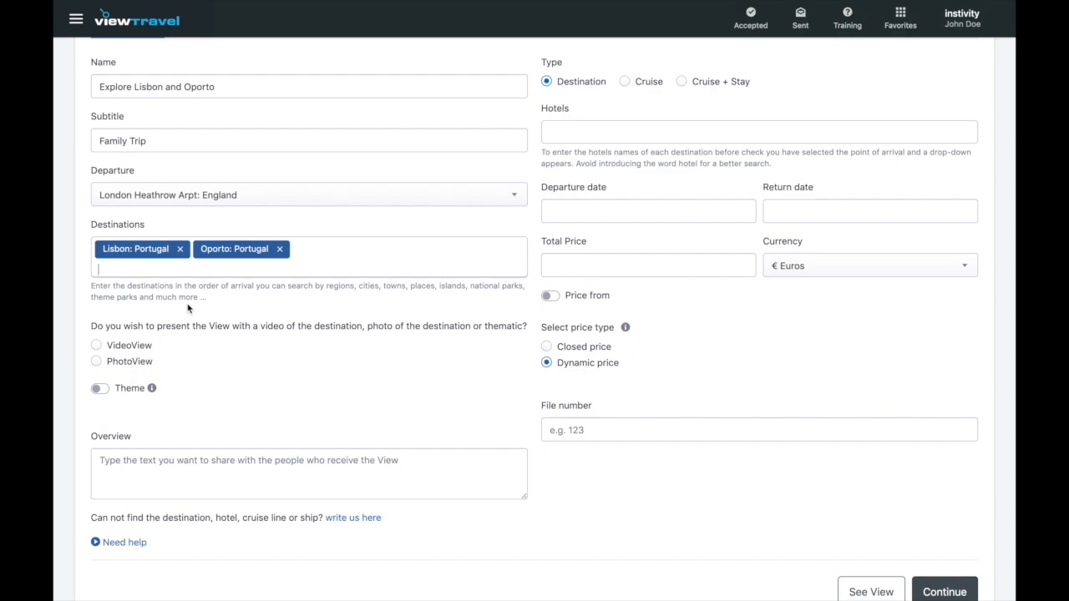
pyautogui.scroll(-1, 188, 308)
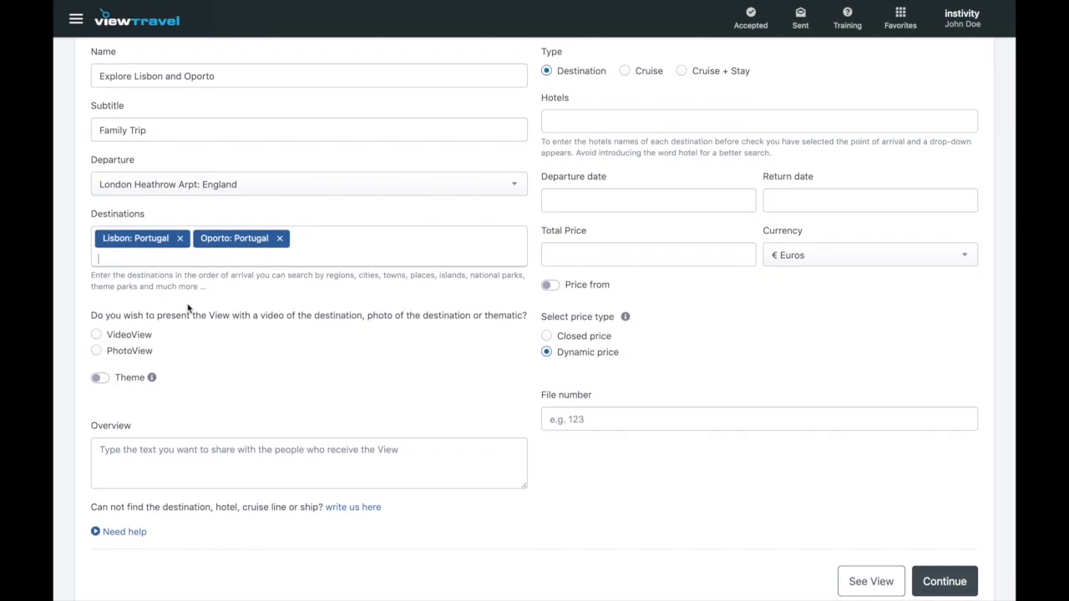
pyautogui.write('lis')
pyautogui.click(183, 302)
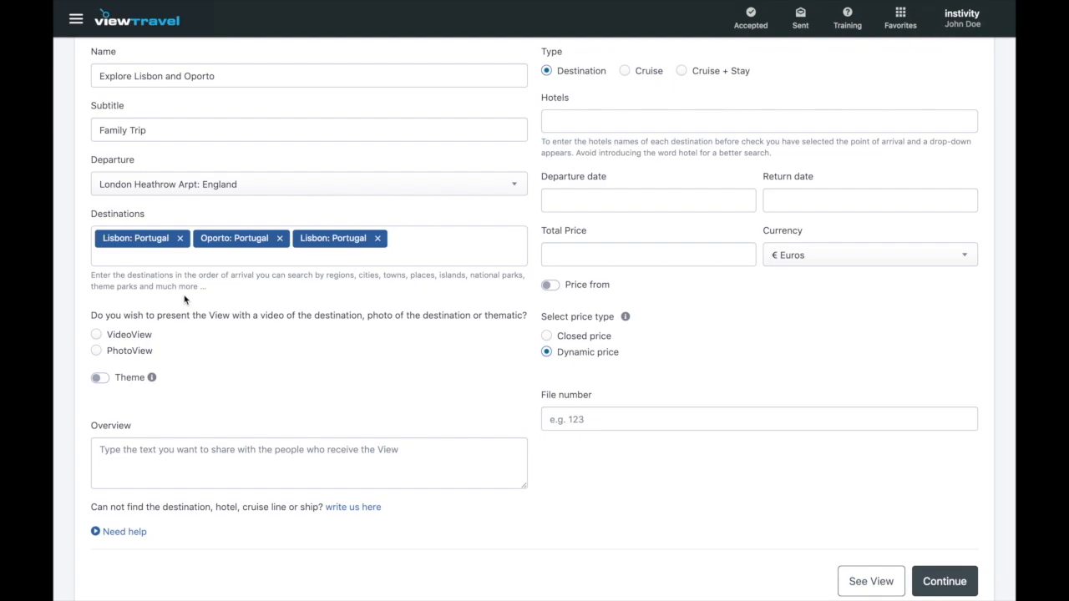
# - Browse the theme list without choosing one, switch Theme off, and select VideoView presentation
pyautogui.click(98, 335)
pyautogui.click(98, 352)
pyautogui.click(99, 378)
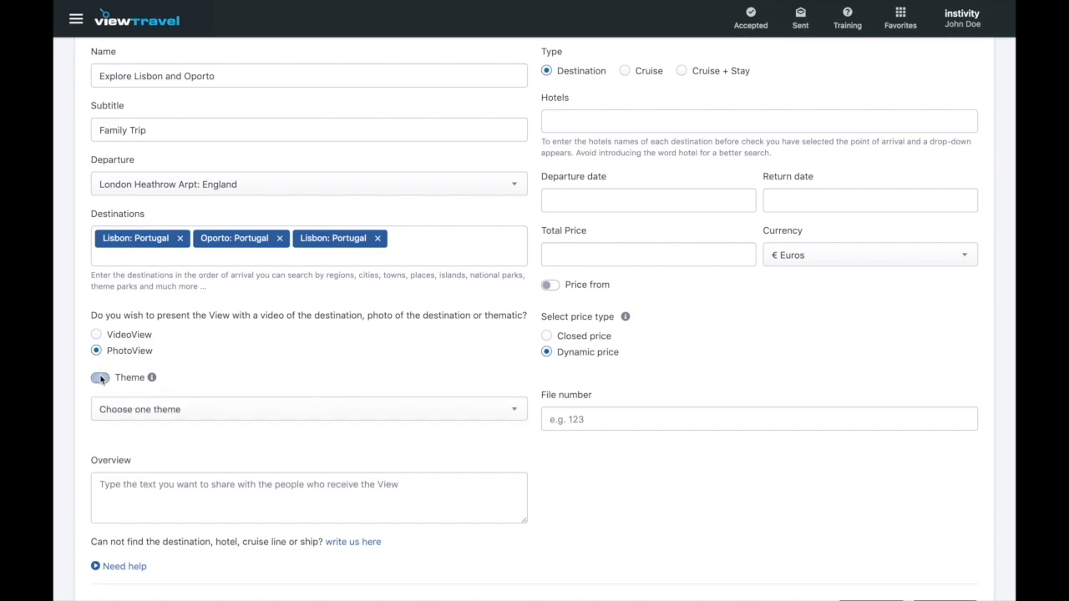
pyautogui.click(149, 410)
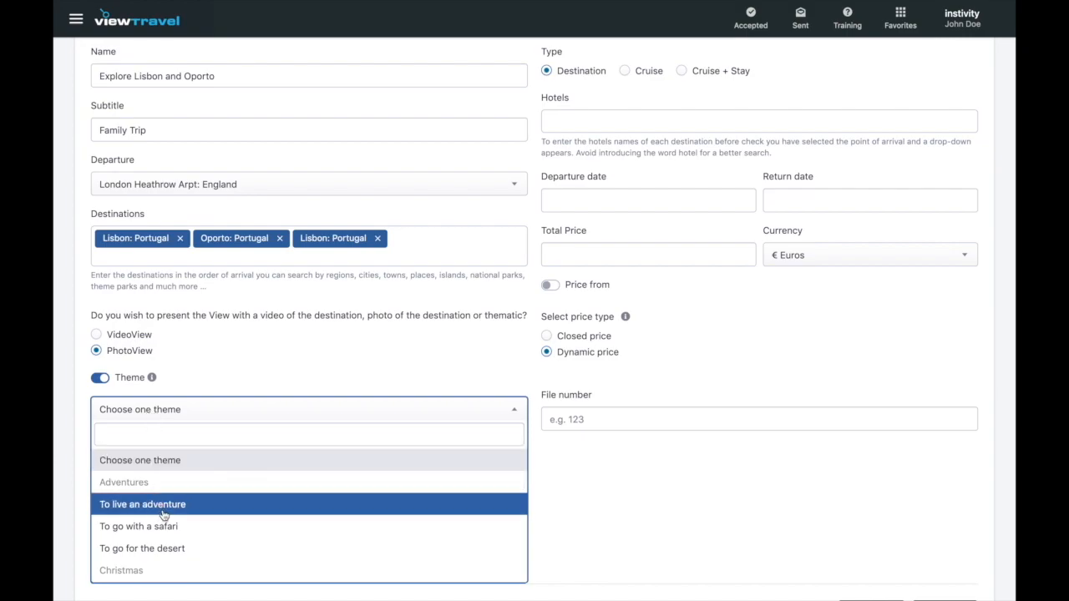
pyautogui.scroll(-3, 159, 509)
pyautogui.scroll(-1, 165, 516)
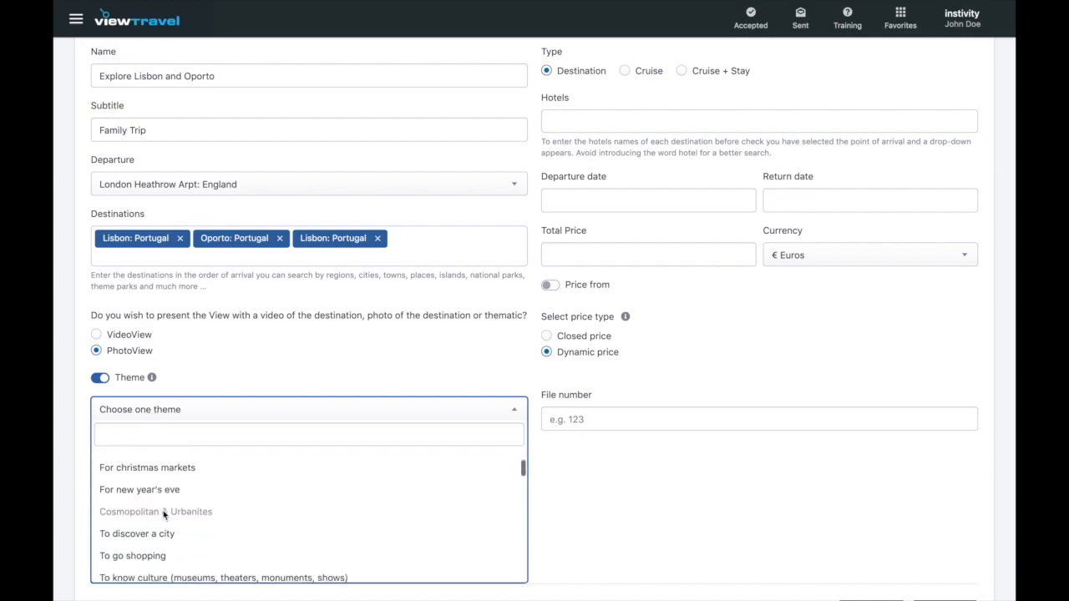
pyautogui.scroll(-1, 166, 539)
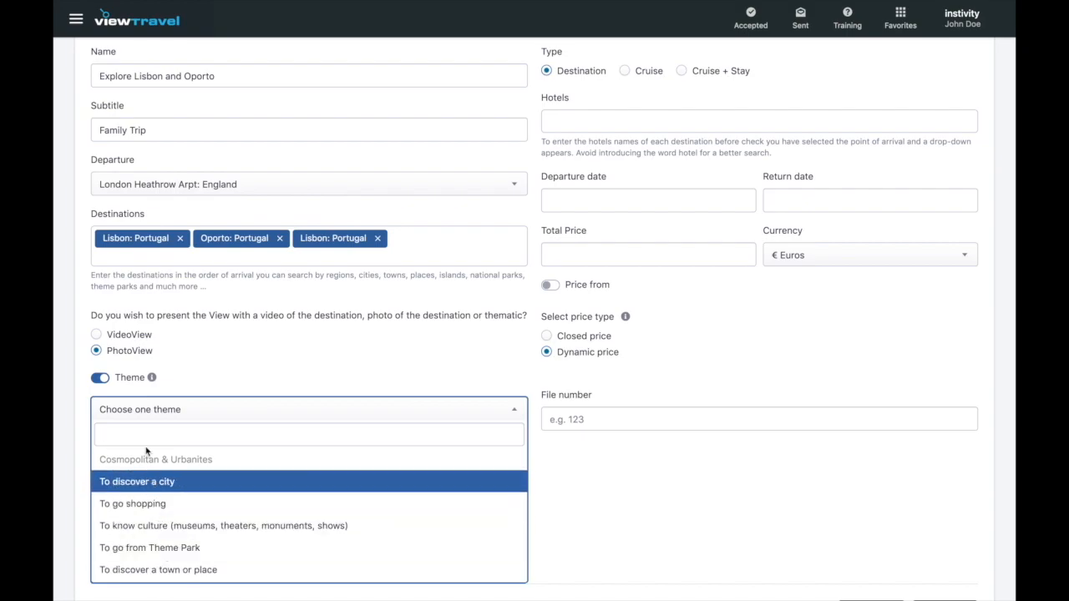
pyautogui.moveTo(151, 383)
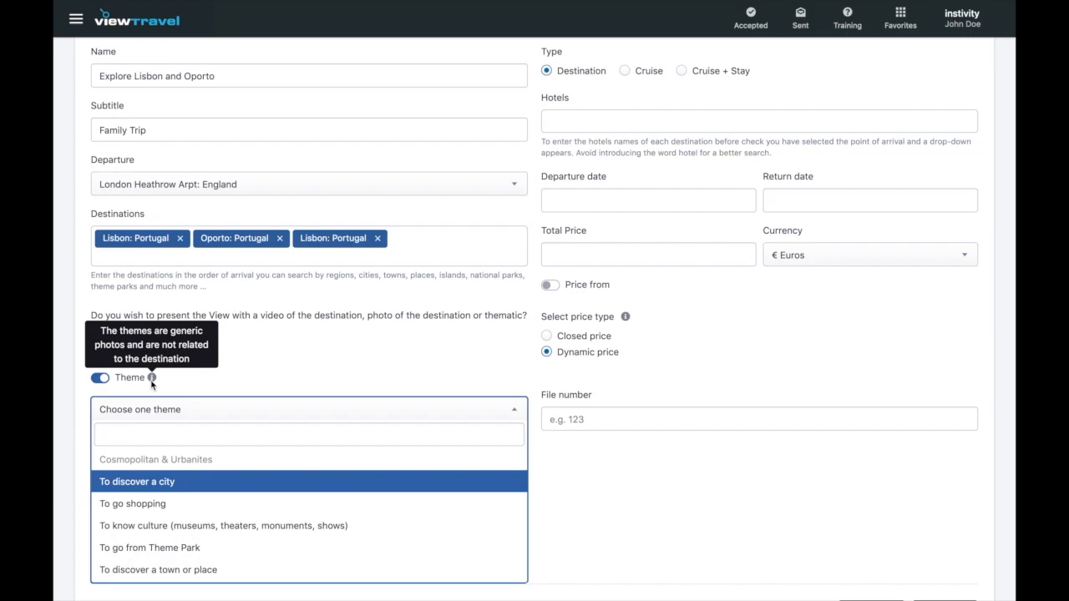
pyautogui.click(171, 384)
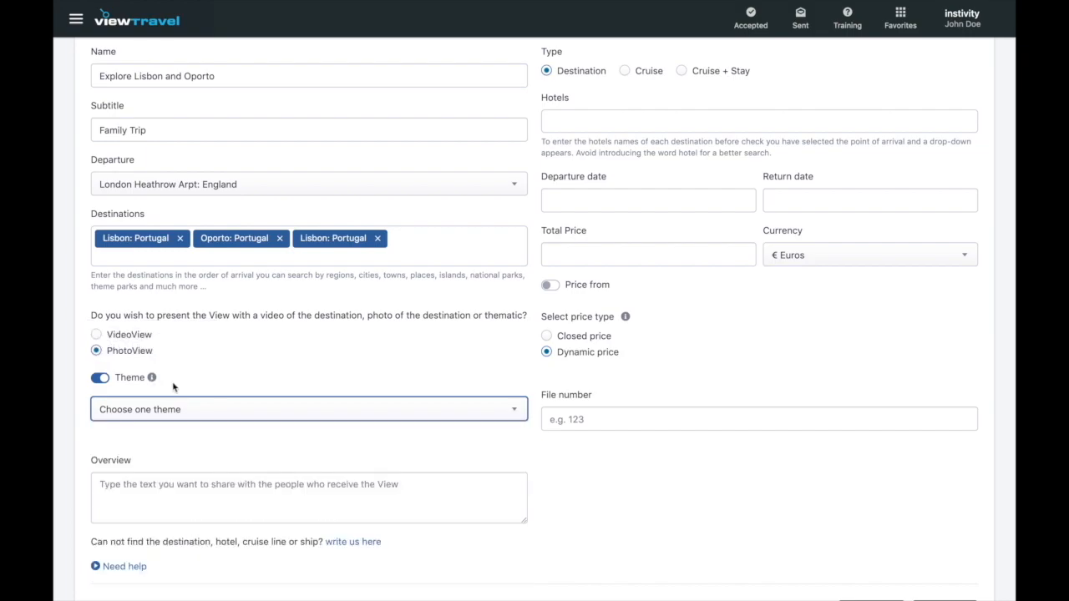
pyautogui.click(100, 379)
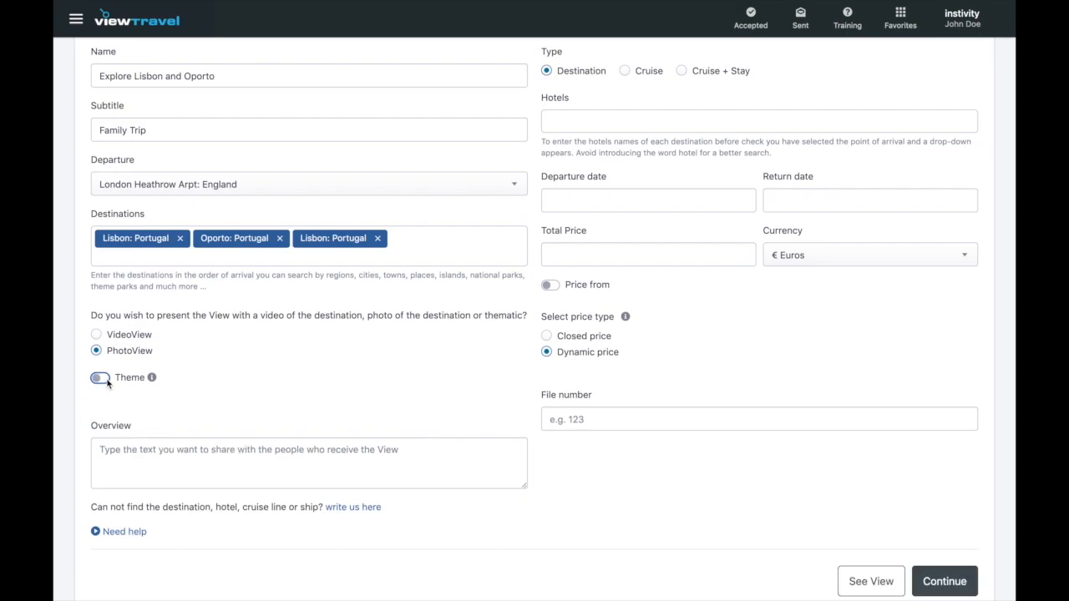
pyautogui.click(96, 335)
# - Enter 'Sun and culture' as the trip overview text
pyautogui.click(117, 444)
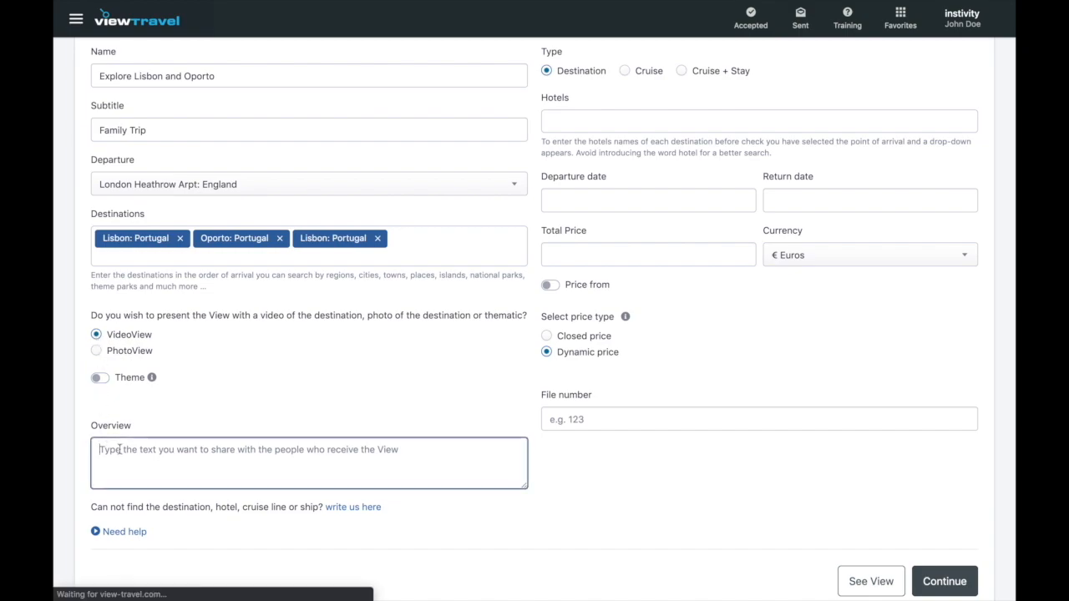
pyautogui.write('Sun a')
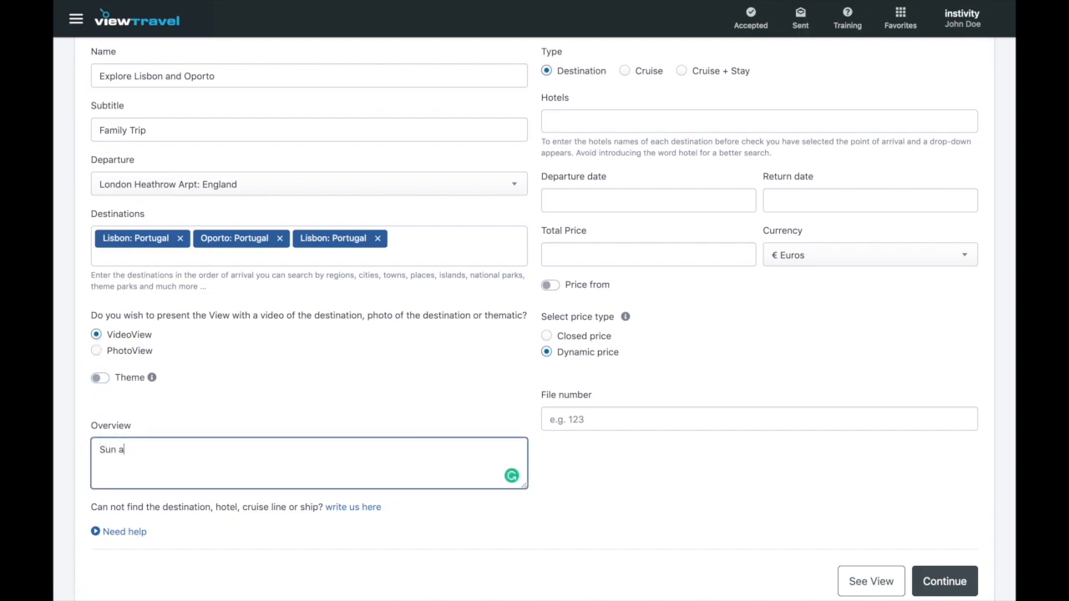
pyautogui.write('nd culture')
pyautogui.click(313, 540)
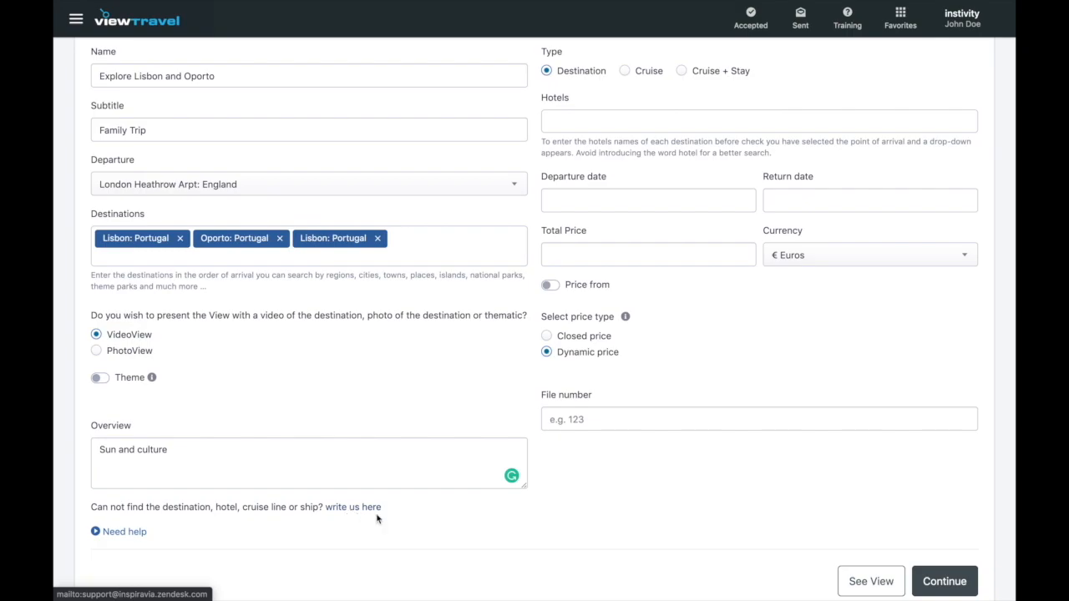
pyautogui.click(624, 72)
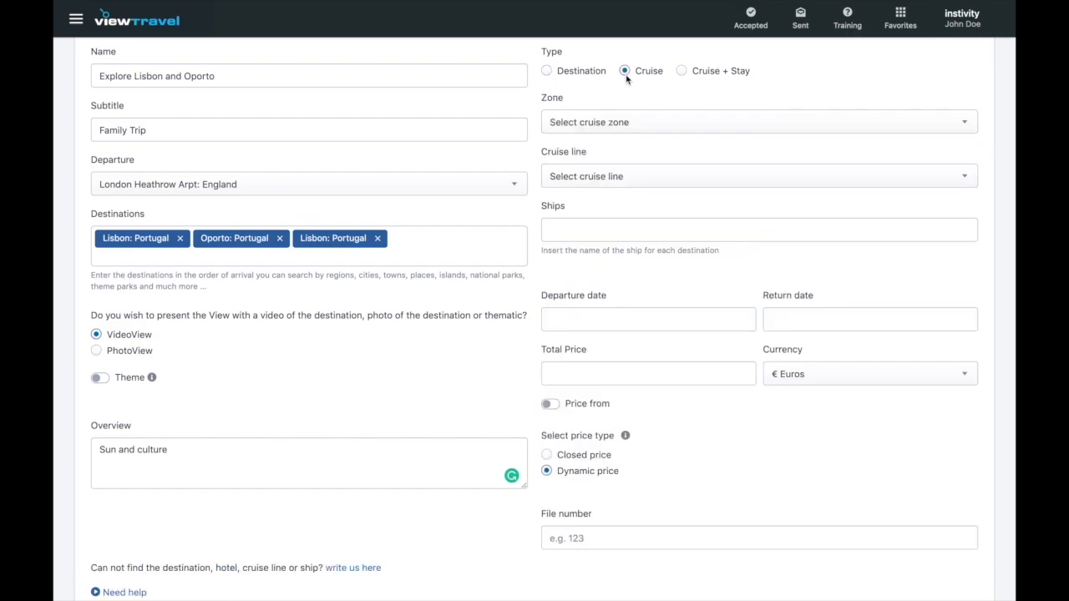
pyautogui.click(661, 181)
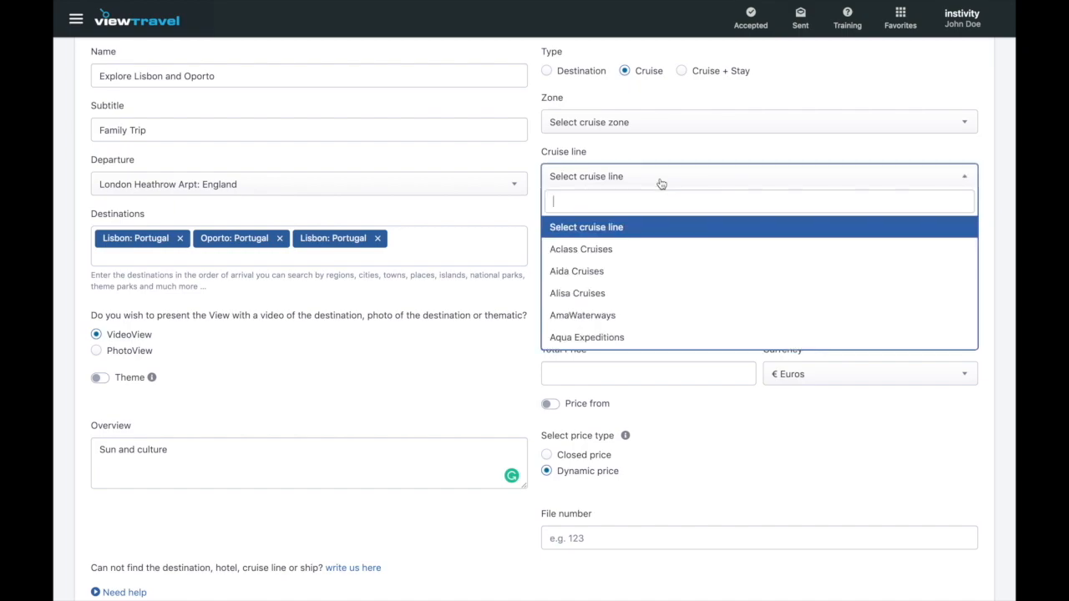
pyautogui.click(682, 72)
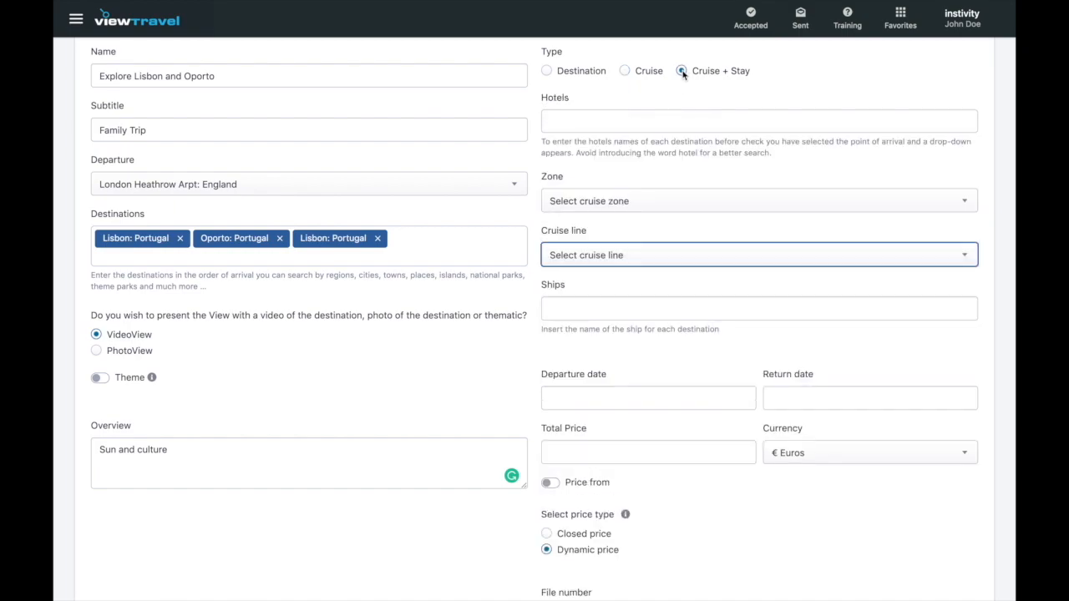
pyautogui.click(546, 72)
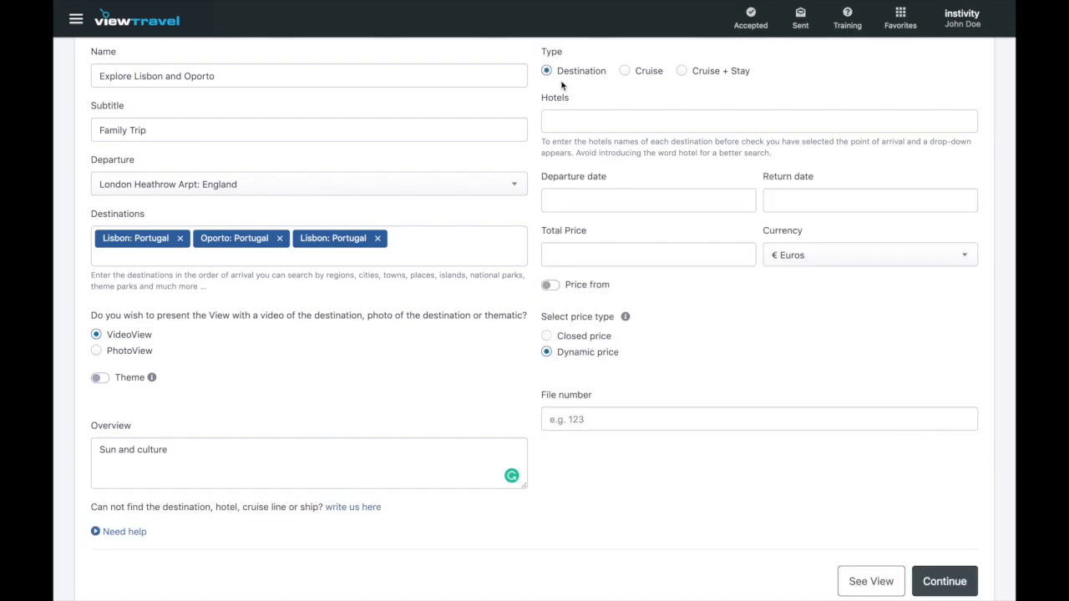
pyautogui.click(563, 121)
# - Add Lisbon City Hotel, Lisbon to the Hotels field twice
pyautogui.write('lisbon c')
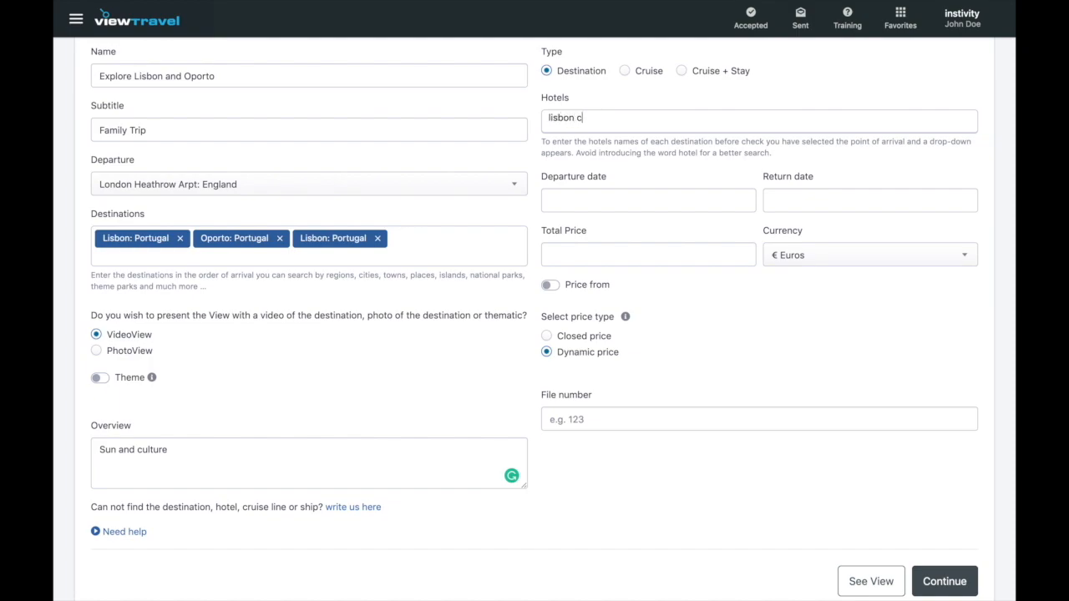
pyautogui.write('ity hotel')
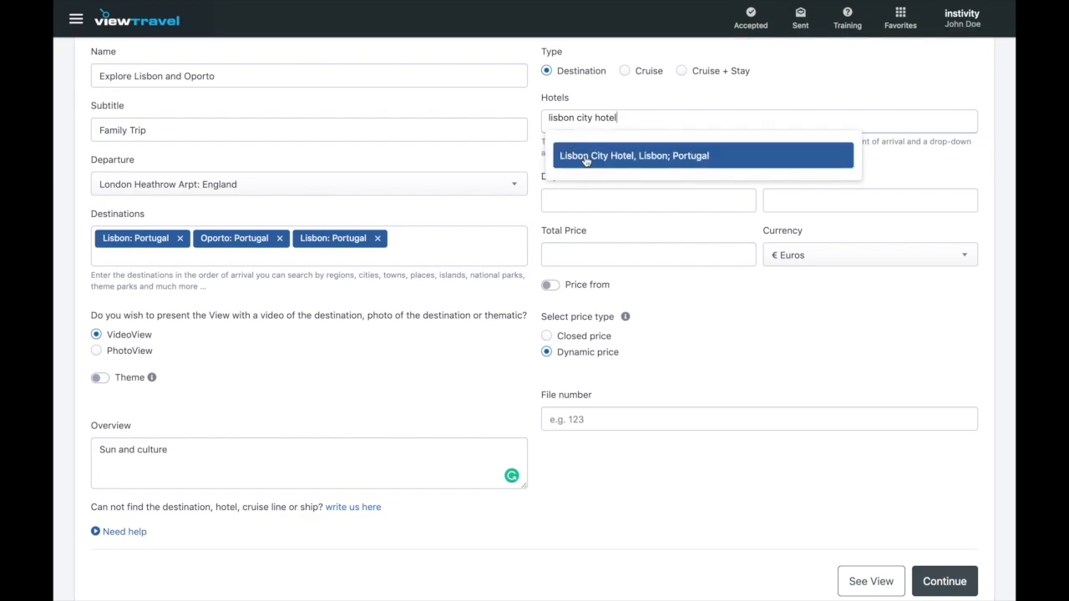
pyautogui.click(585, 157)
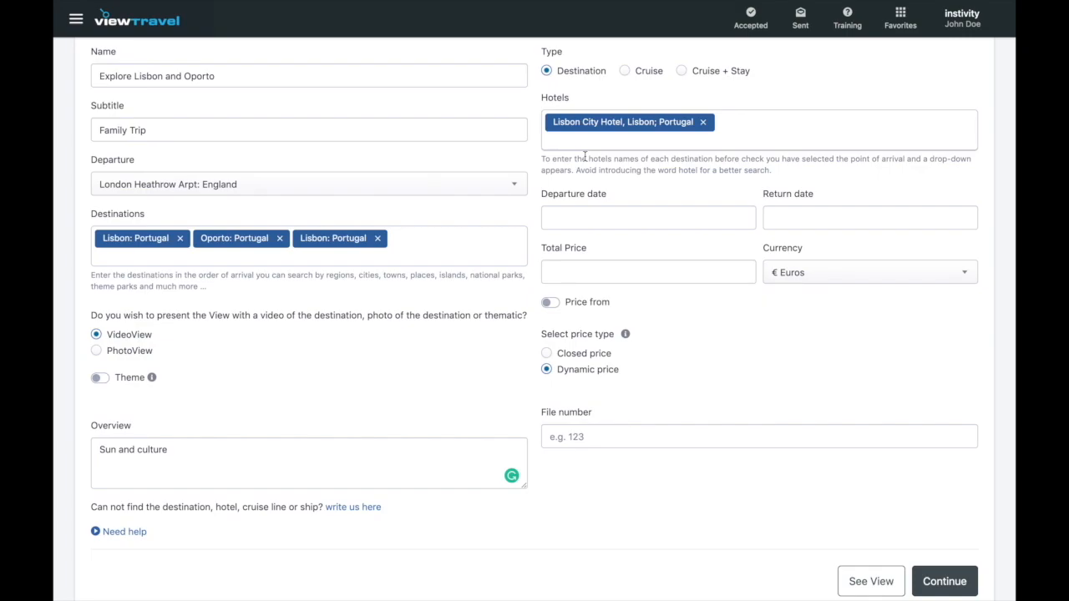
pyautogui.click(584, 141)
pyautogui.write('lis')
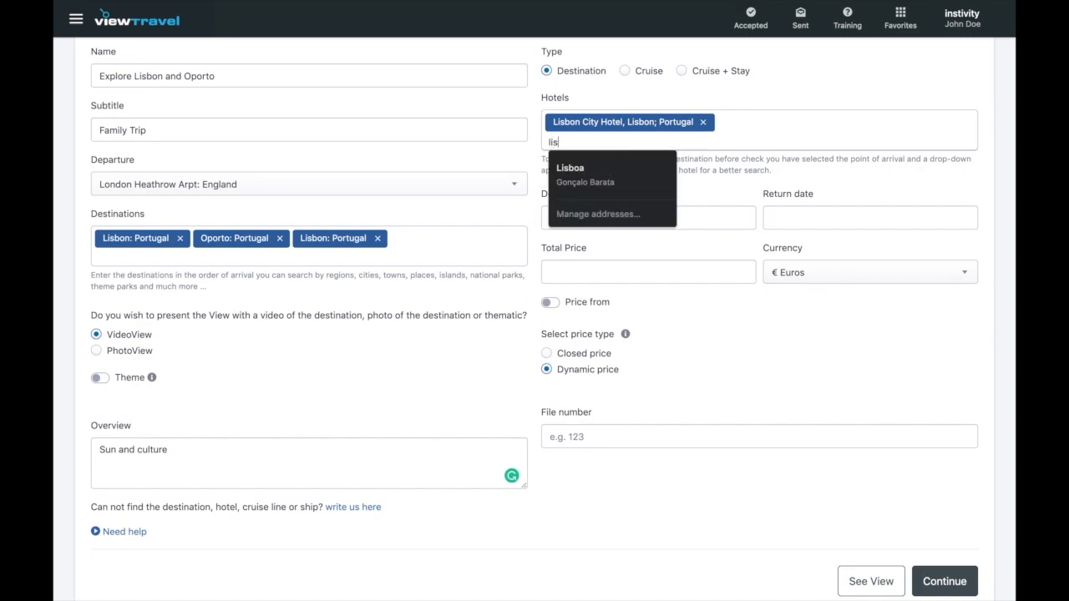
pyautogui.write('bon city')
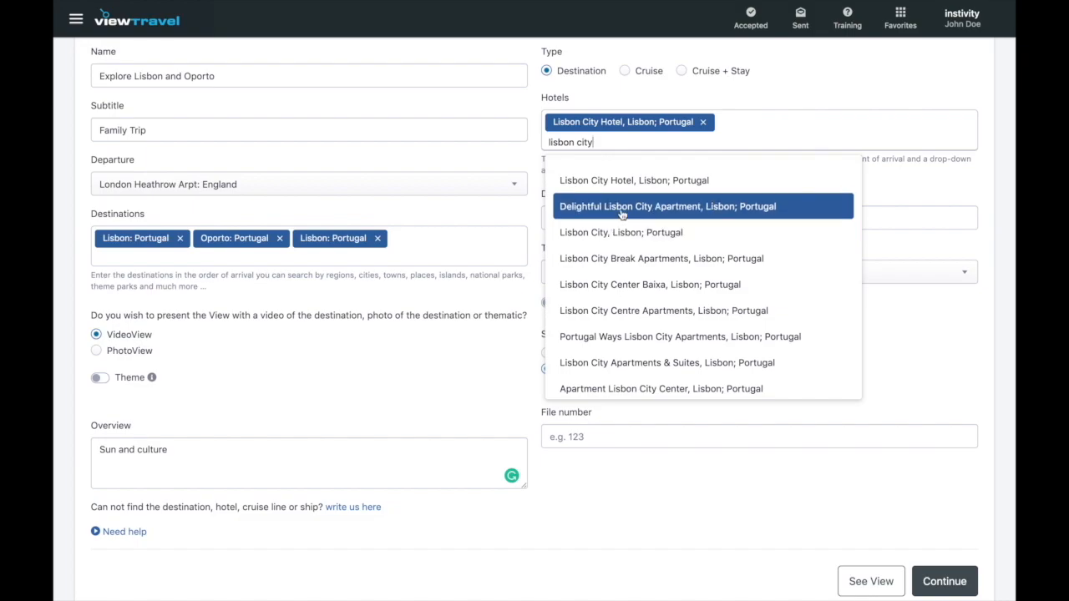
pyautogui.click(615, 180)
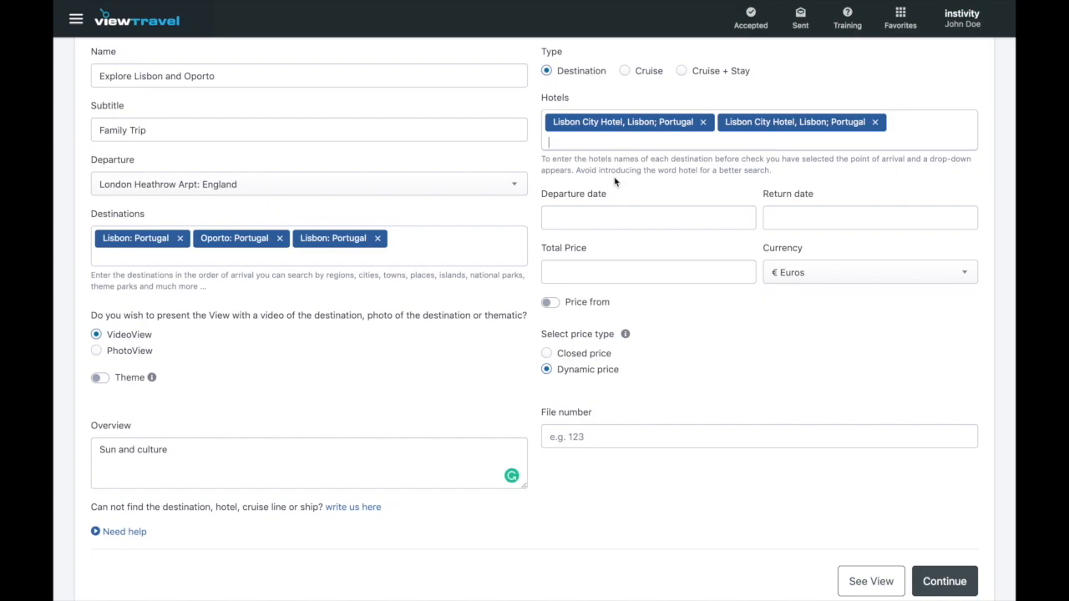
# - Add Hotel Douro, Oporto to the Hotels field twice
pyautogui.write('hotel douro')
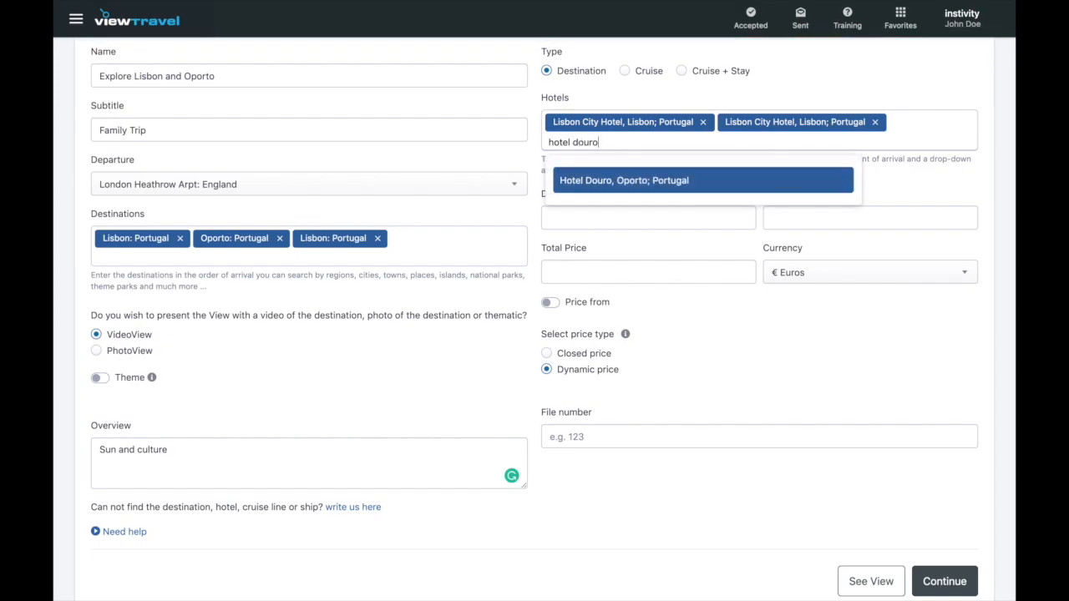
pyautogui.click(641, 183)
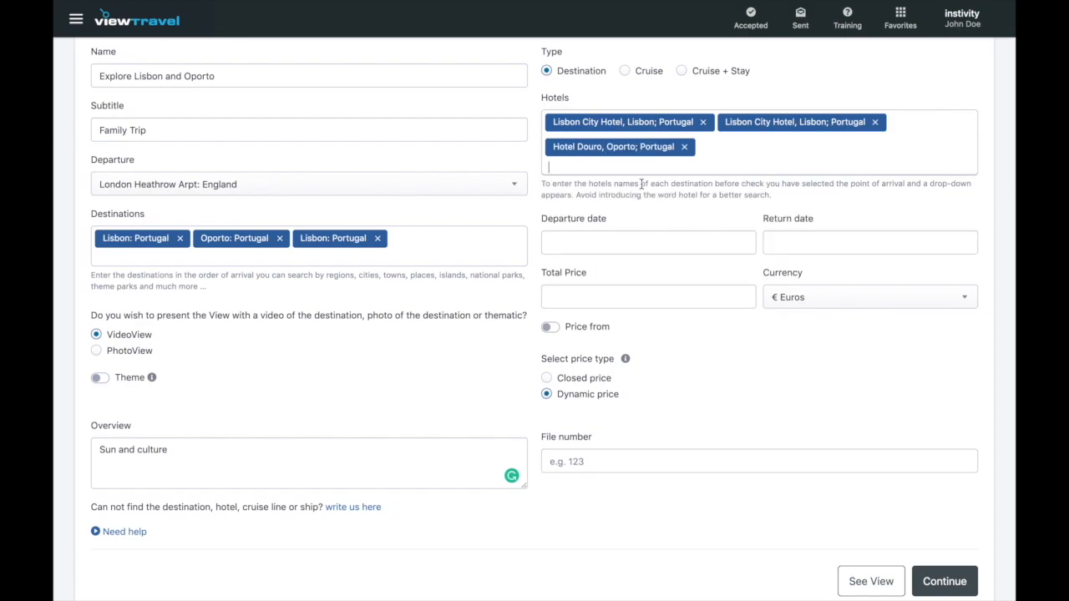
pyautogui.write('hotel douro')
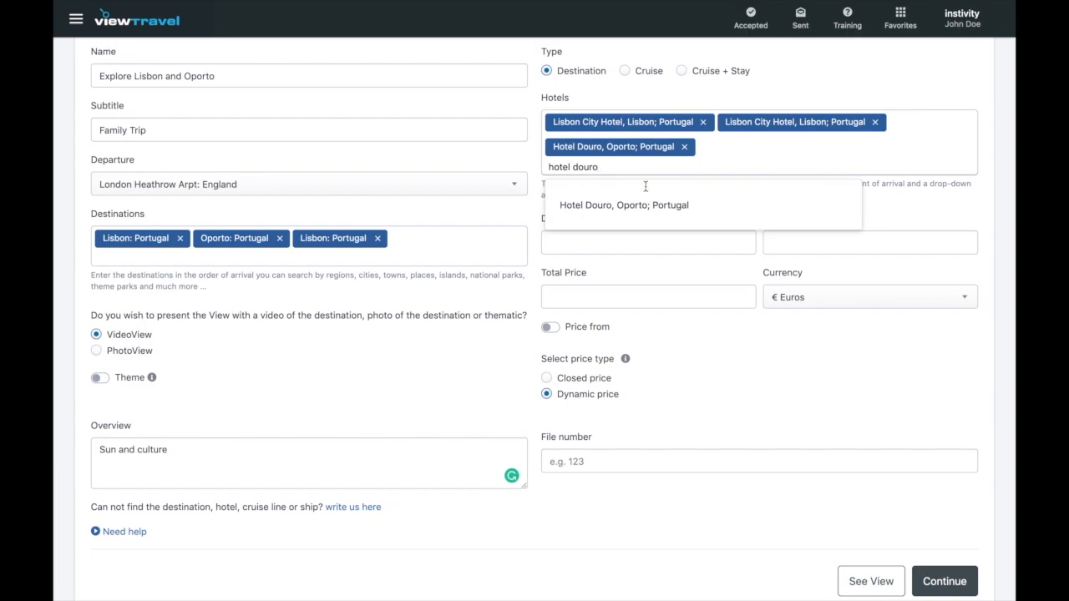
pyautogui.click(688, 218)
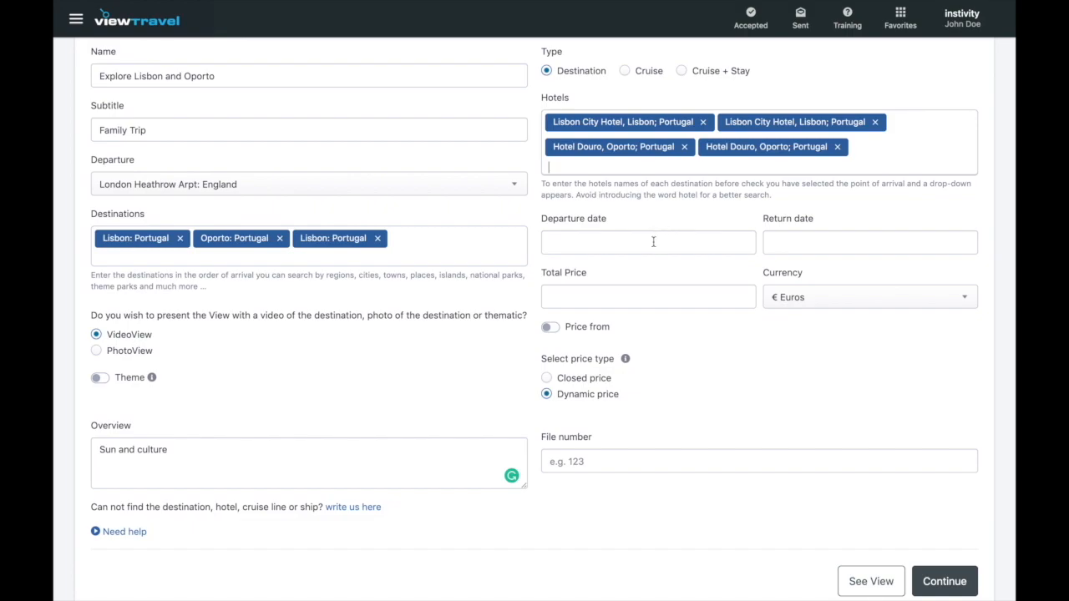
# - Pick departure date January 10, 2020 and return date January 12, 2020 in the calendar
pyautogui.click(654, 241)
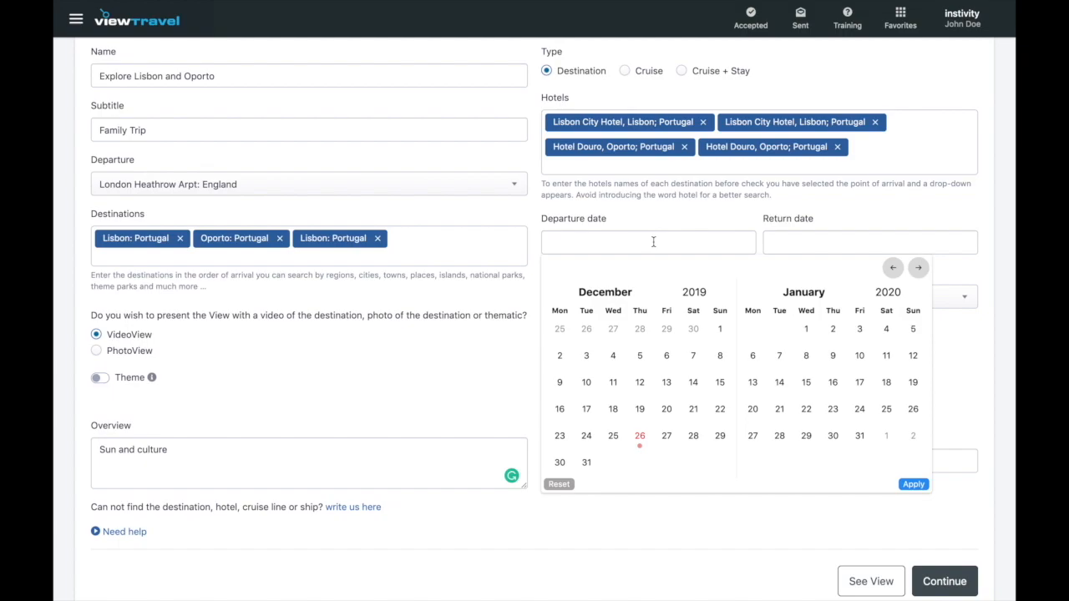
pyautogui.click(860, 355)
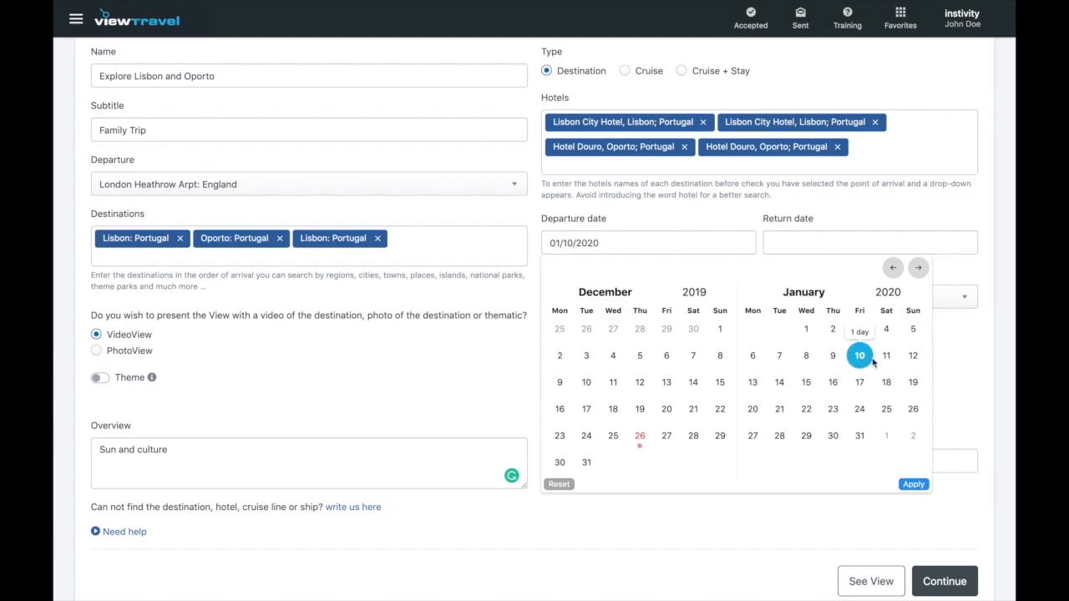
pyautogui.click(913, 358)
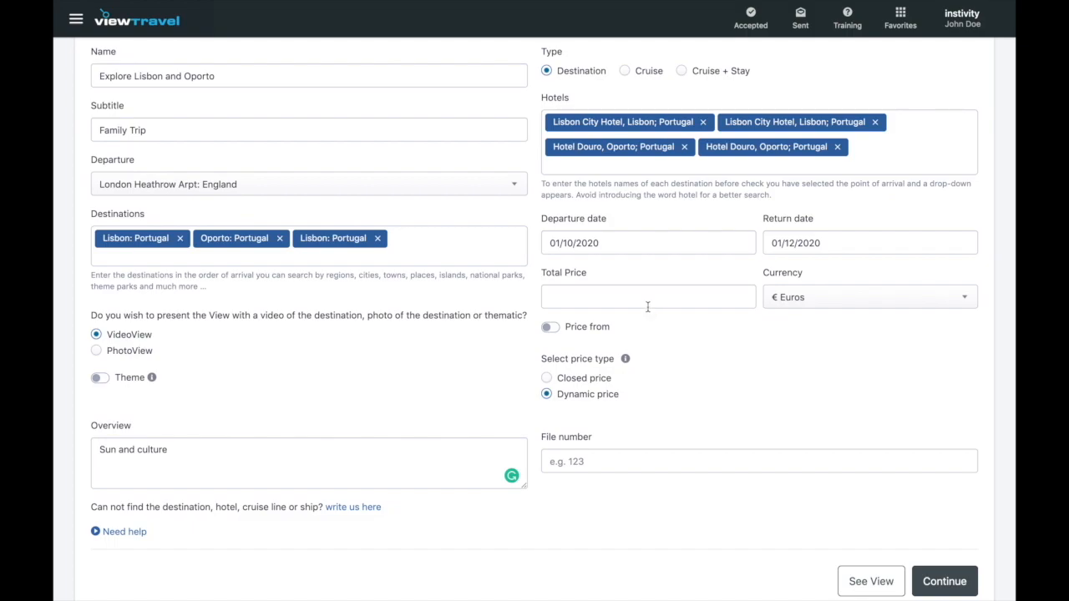
pyautogui.click(547, 380)
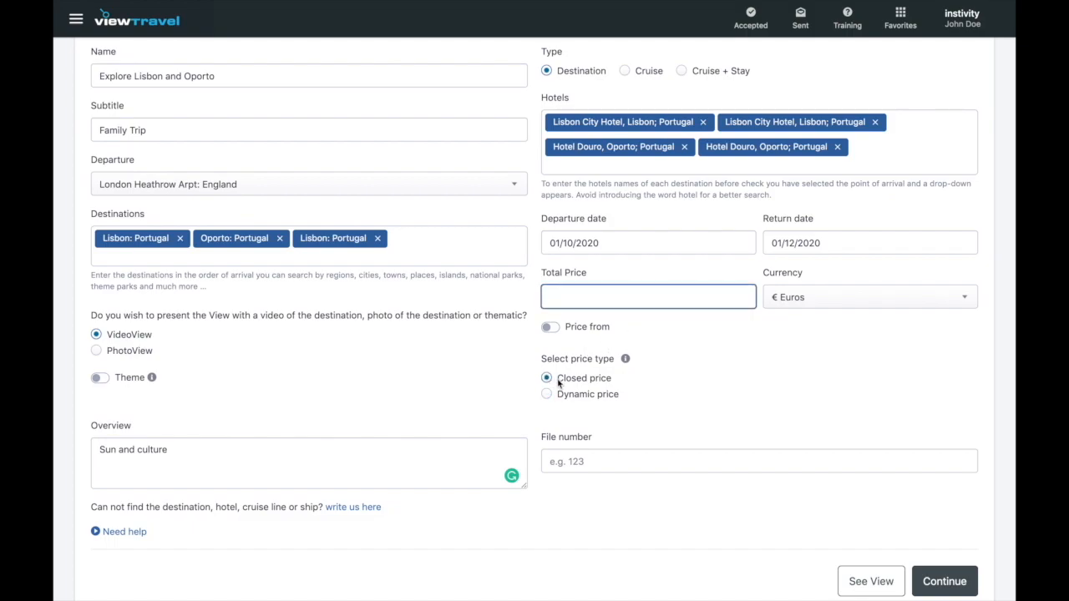
pyautogui.click(549, 395)
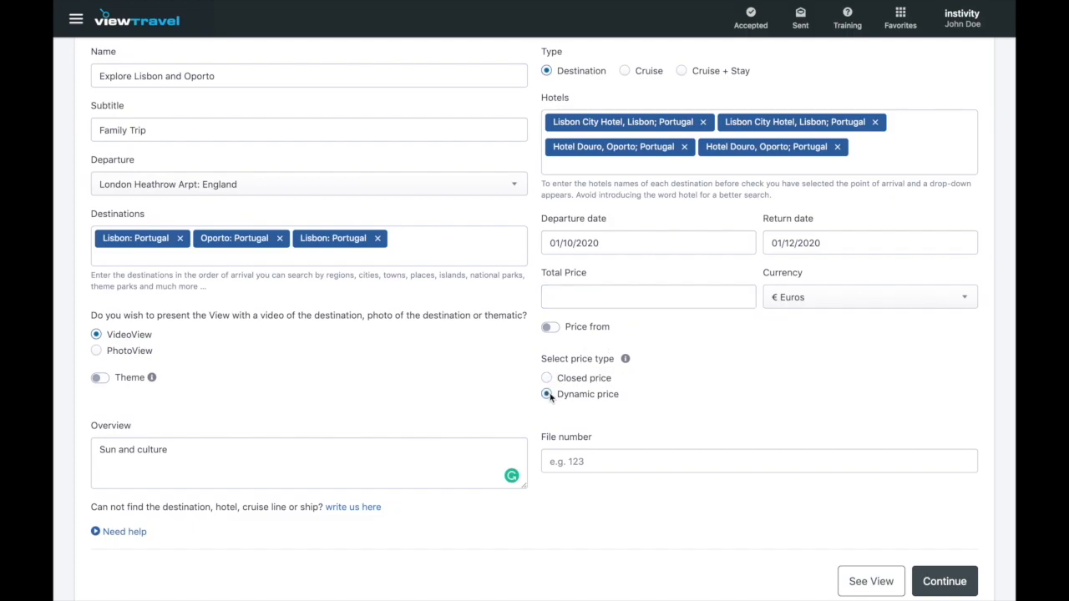
pyautogui.click(548, 380)
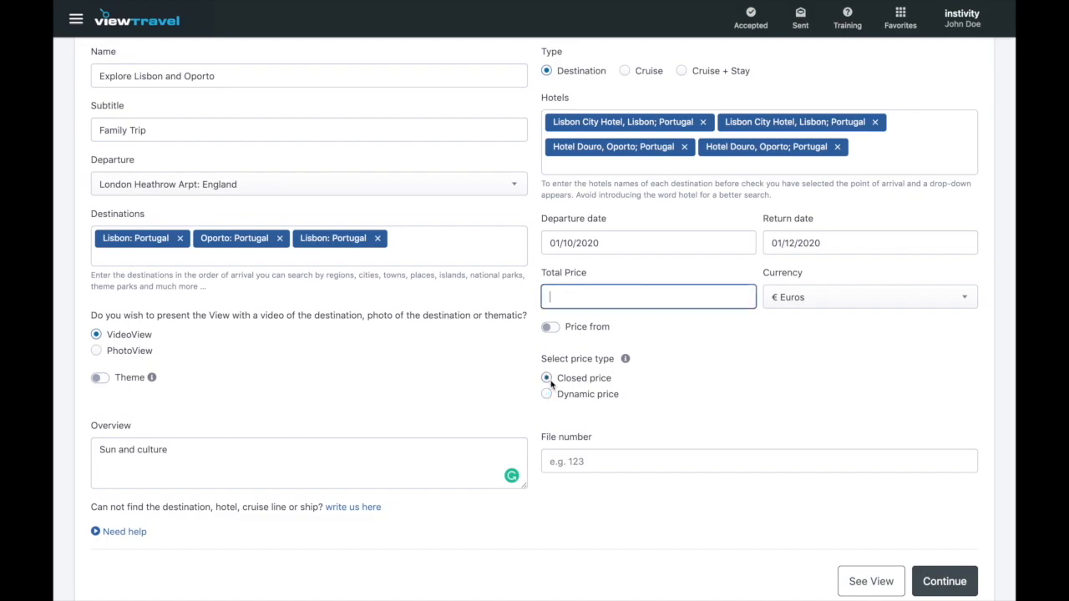
pyautogui.write('9000')
pyautogui.press('BackSpace')
pyautogui.click(554, 330)
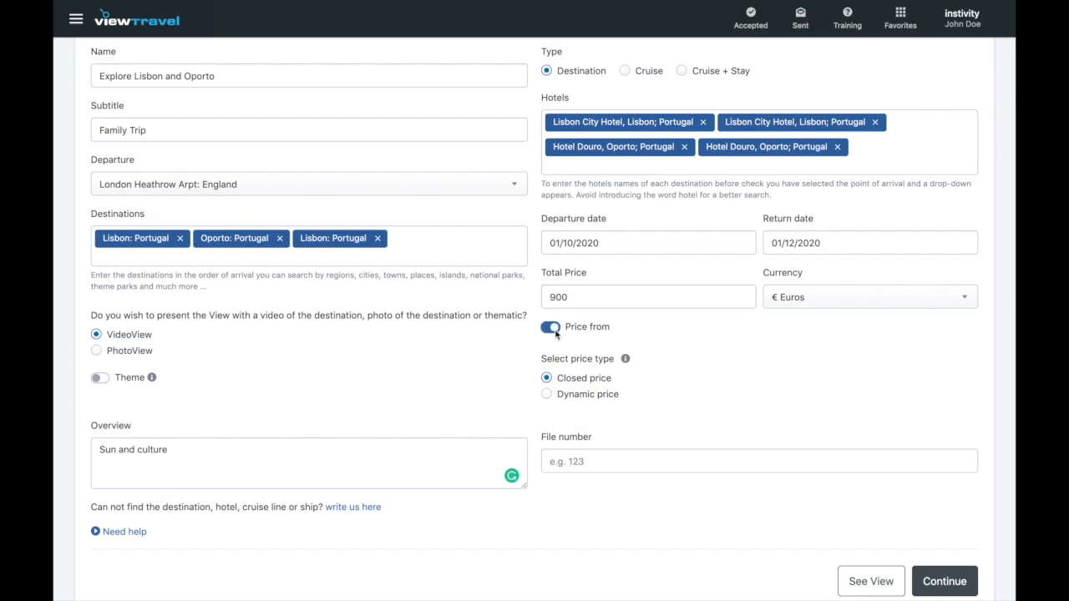
pyautogui.click(547, 394)
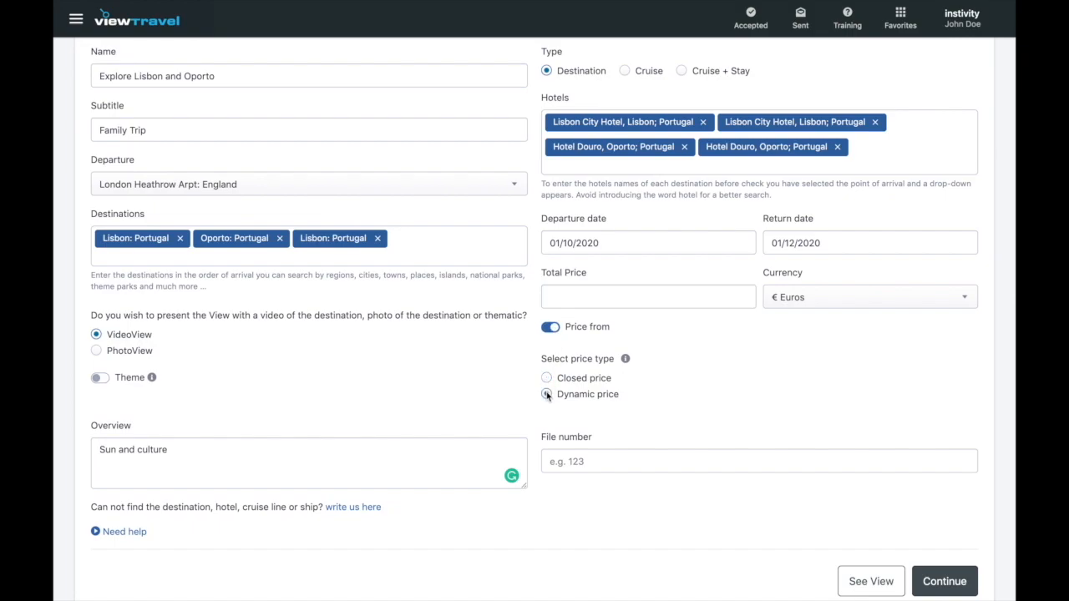
pyautogui.click(557, 328)
pyautogui.click(547, 396)
# - Enter the trip's file reference number and continue to the Files & Terms step
pyautogui.click(589, 458)
pyautogui.write('teresa_')
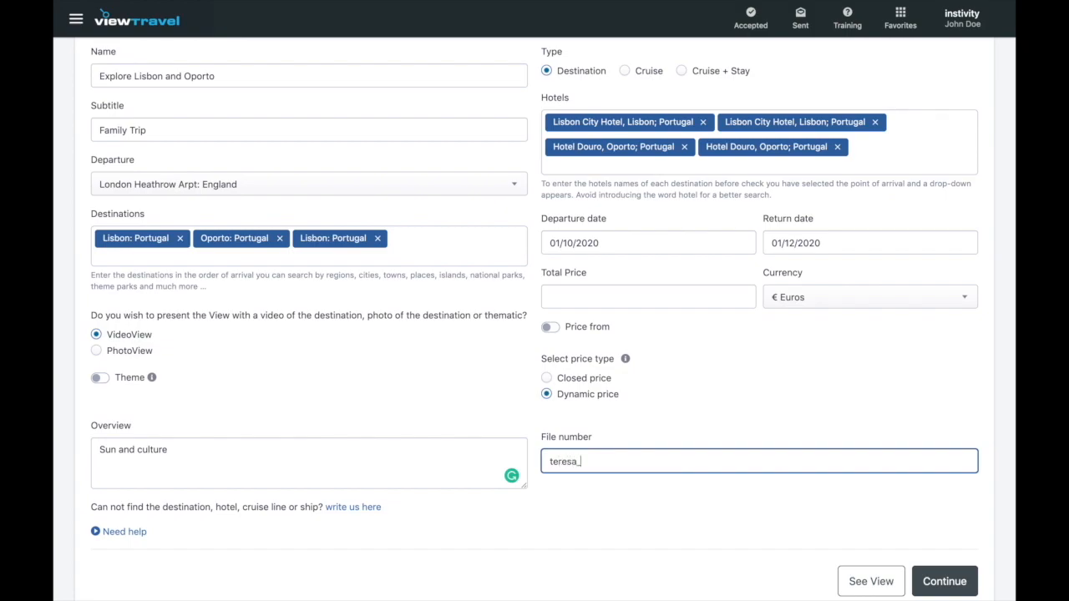
pyautogui.write('doe_v1')
pyautogui.click(739, 501)
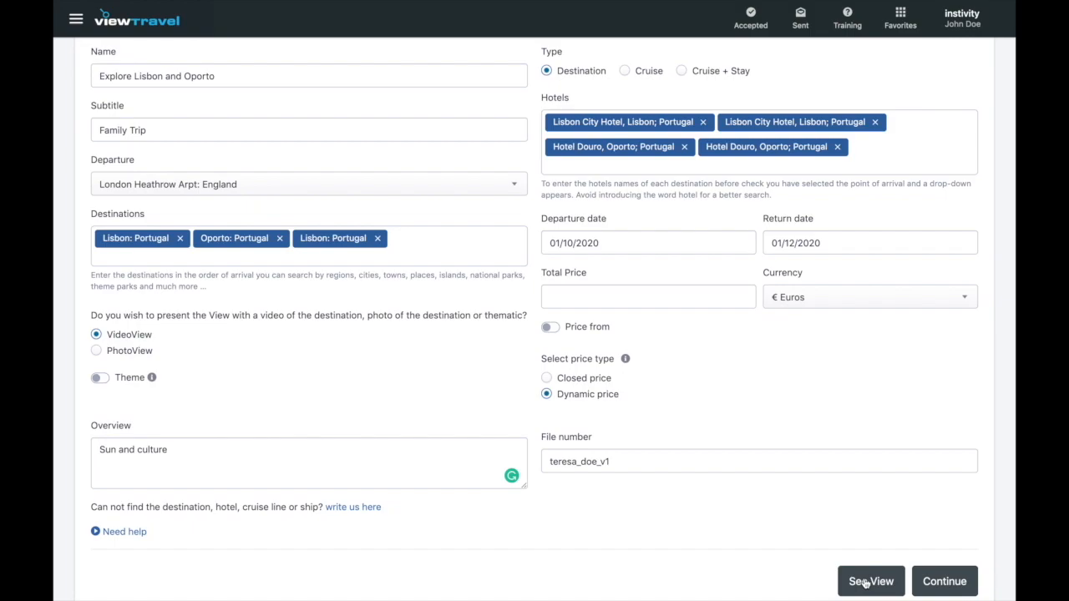
pyautogui.click(946, 586)
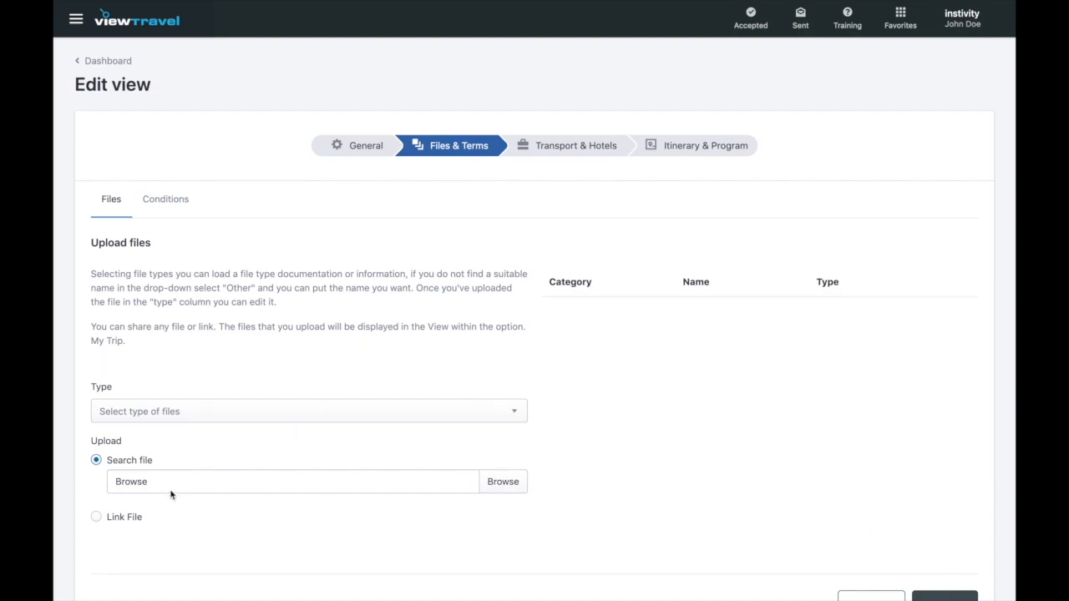
# - Look at the link-attachment option and Terms tab, then return to the Files upload form
pyautogui.click(134, 517)
pyautogui.click(175, 201)
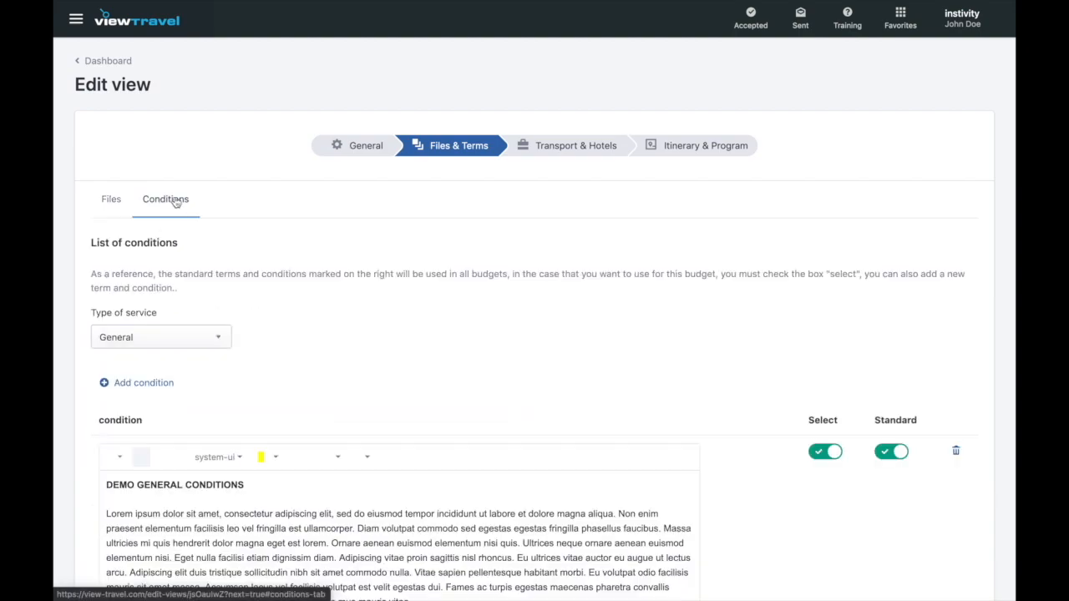
pyautogui.click(113, 203)
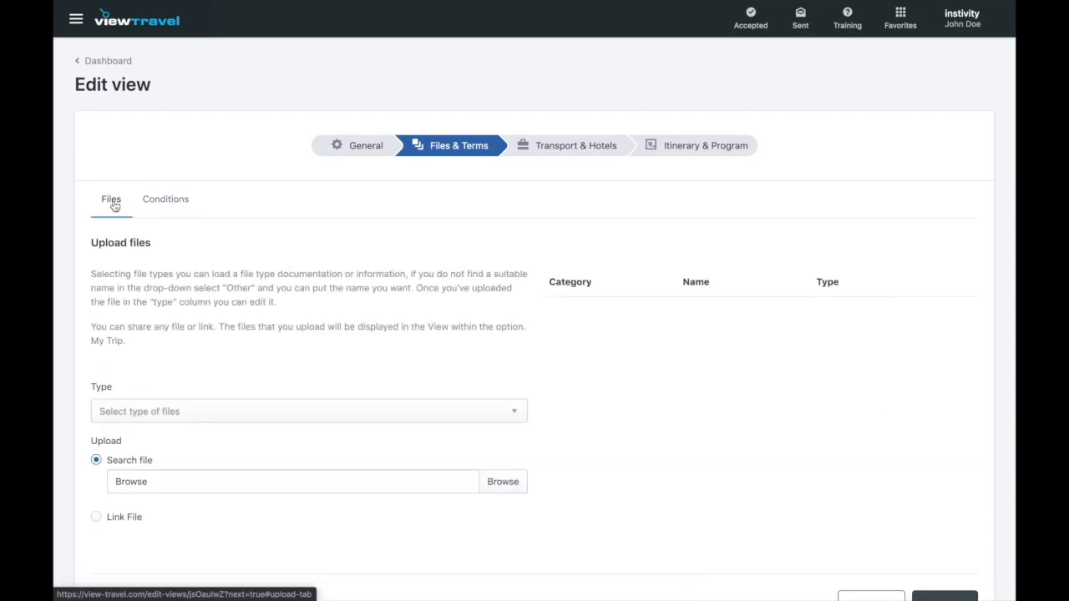
# - Choose Hotel Voucher as the file type and open the file chooser
pyautogui.click(242, 413)
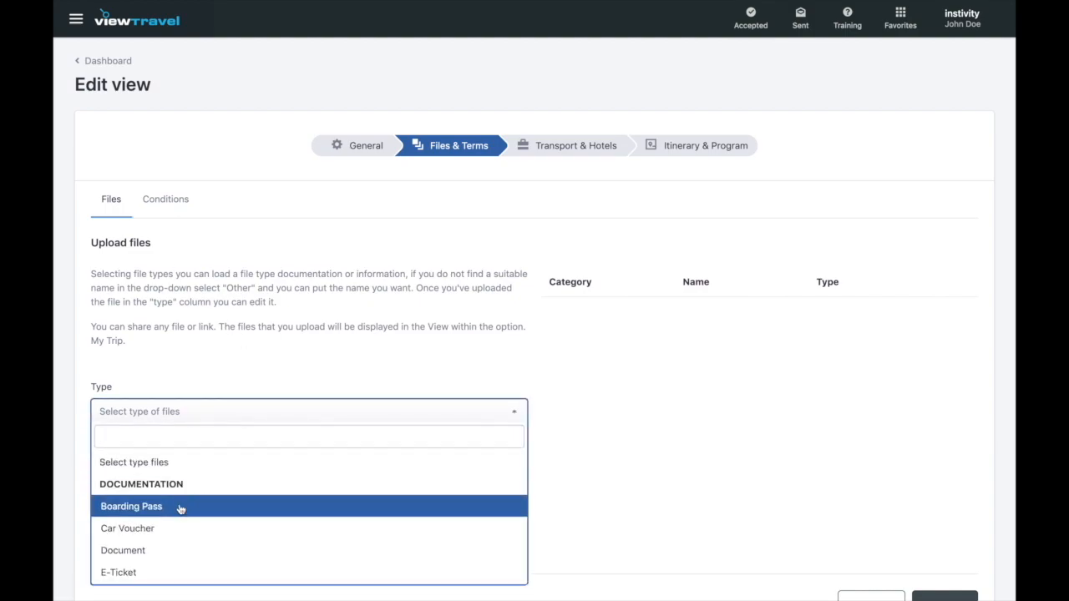
pyautogui.scroll(-3, 180, 509)
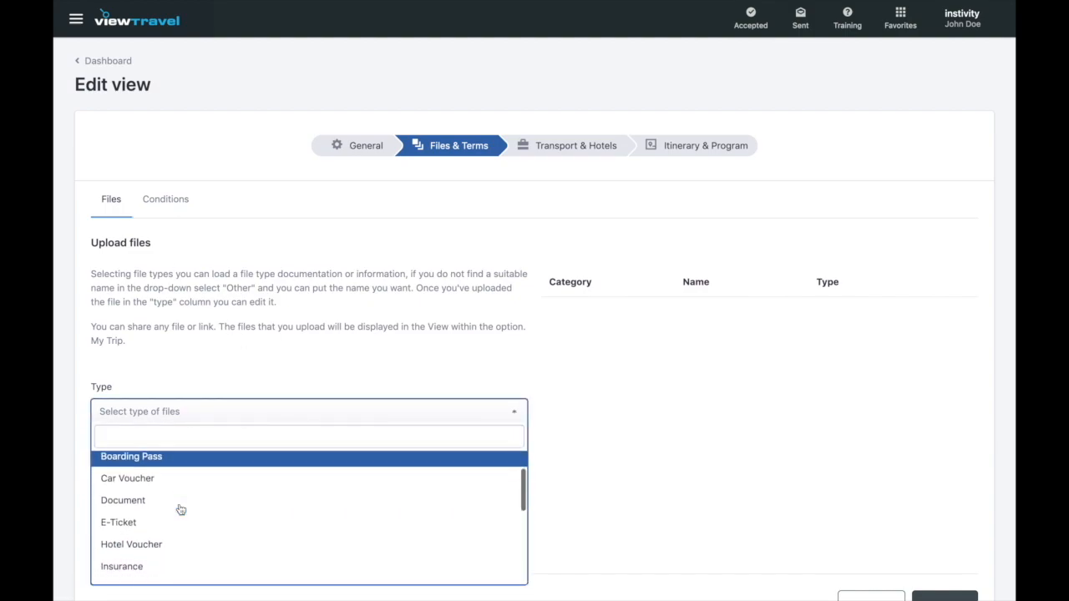
pyautogui.scroll(-4, 180, 510)
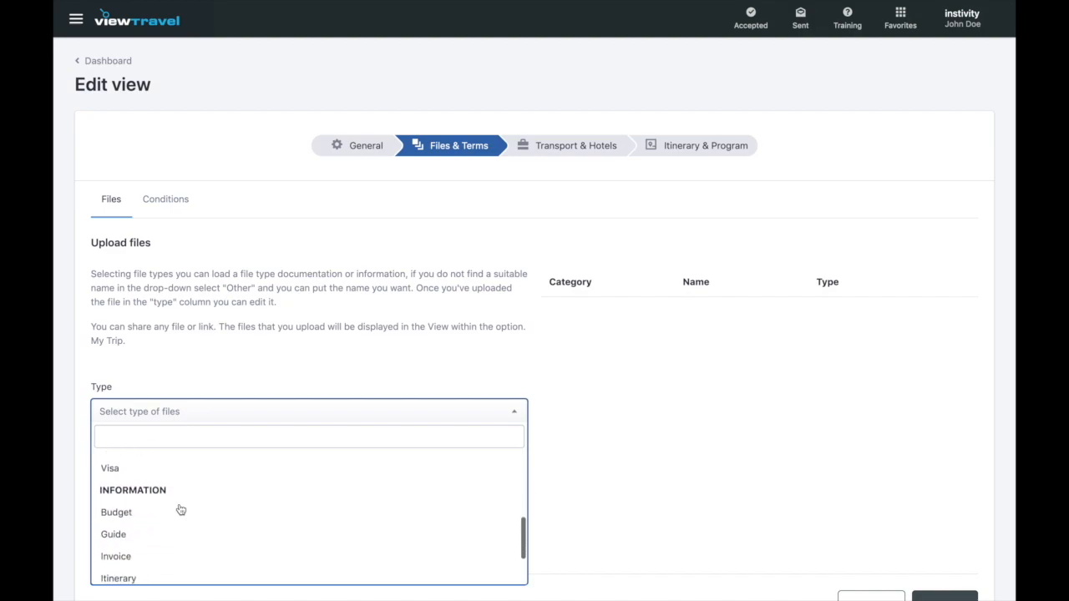
pyautogui.scroll(-1, 180, 510)
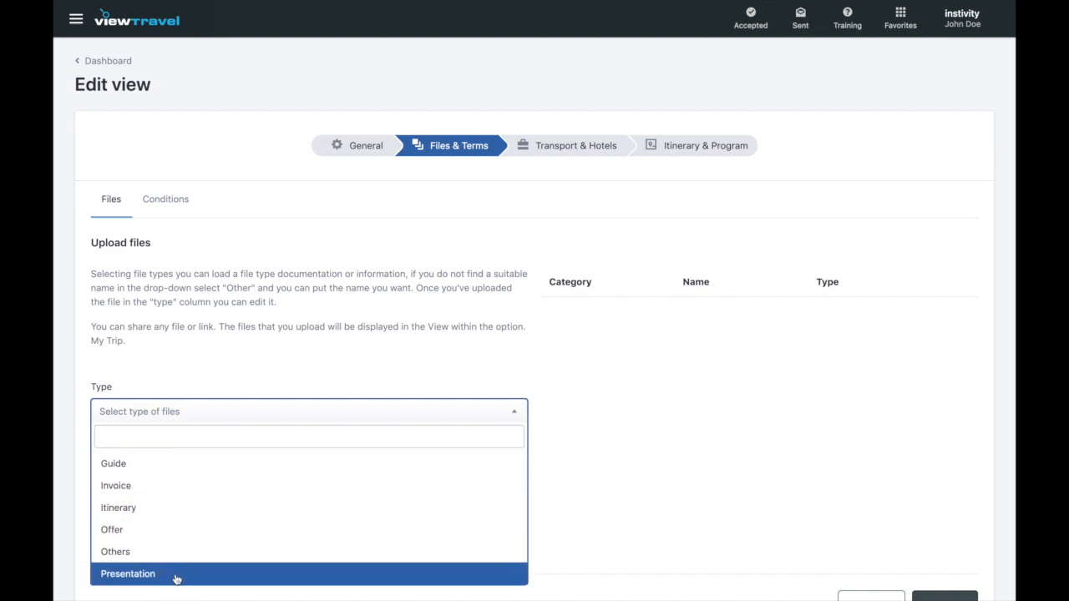
pyautogui.scroll(4, 177, 579)
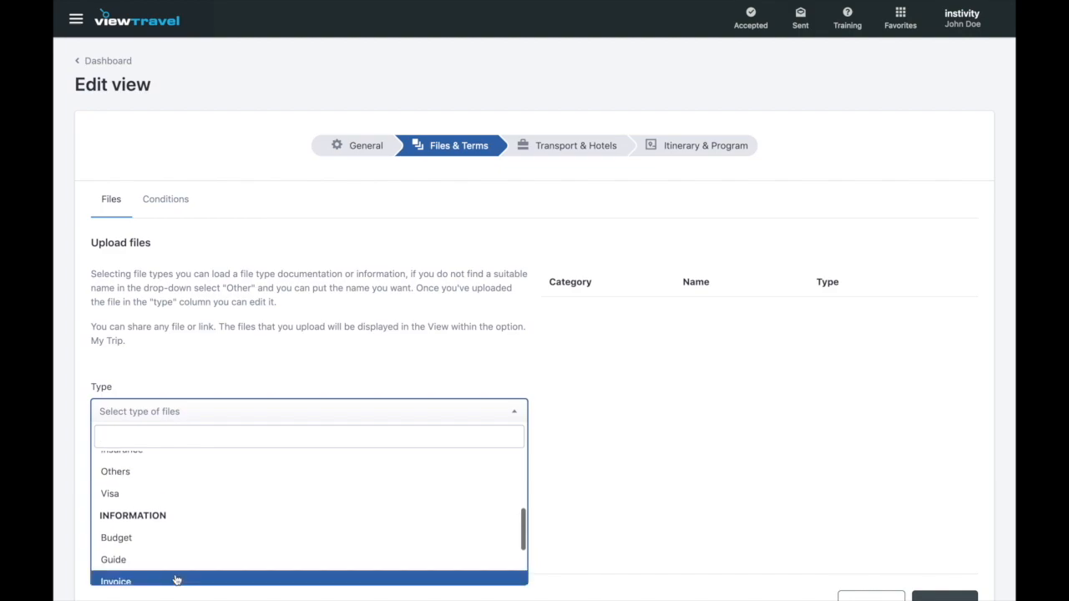
pyautogui.scroll(1, 176, 579)
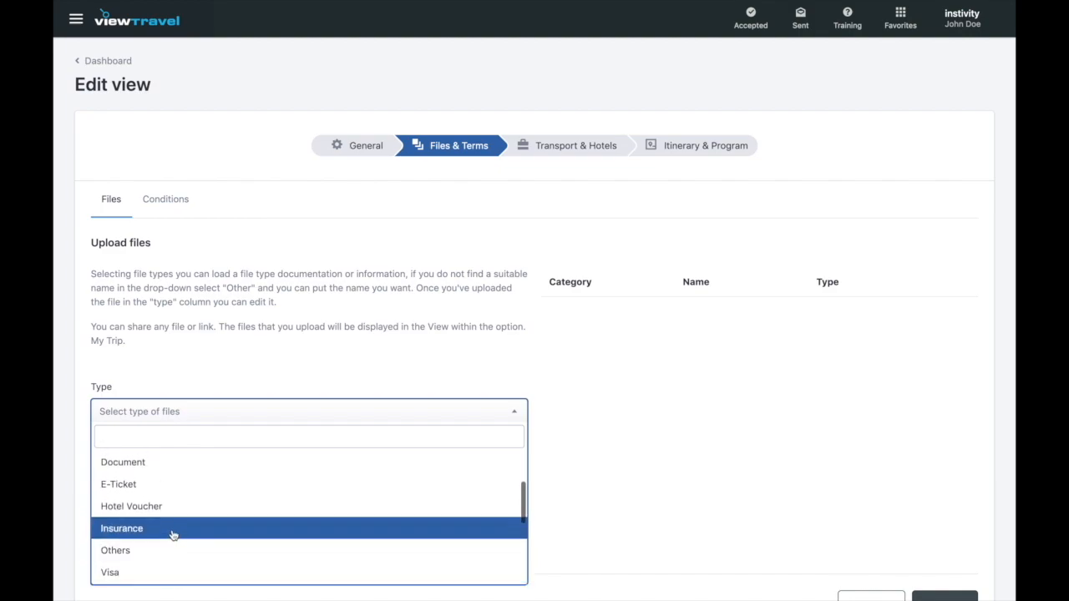
pyautogui.scroll(2, 173, 535)
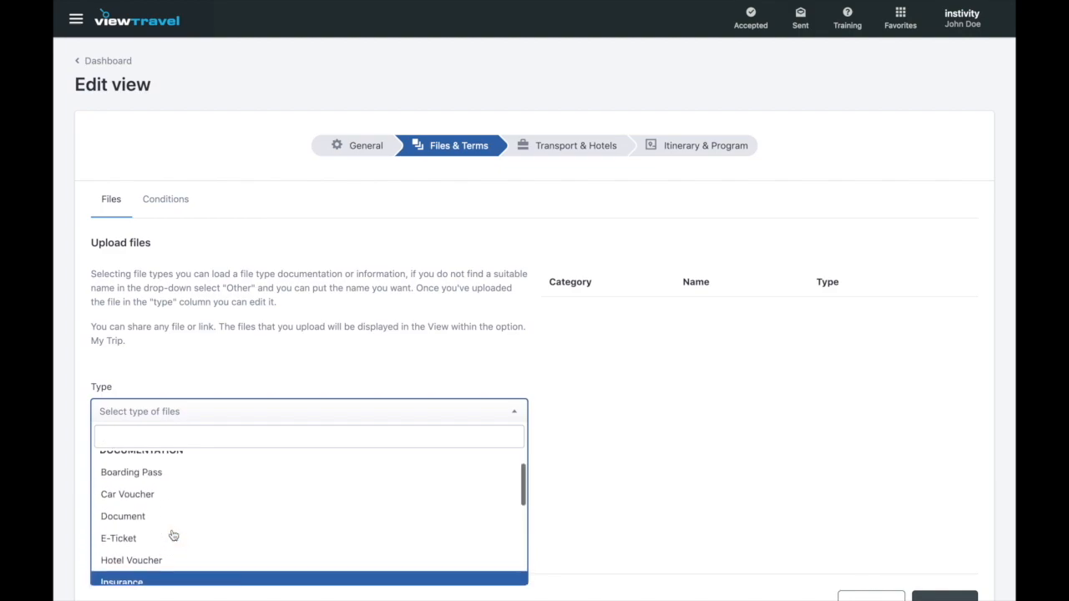
pyautogui.click(171, 562)
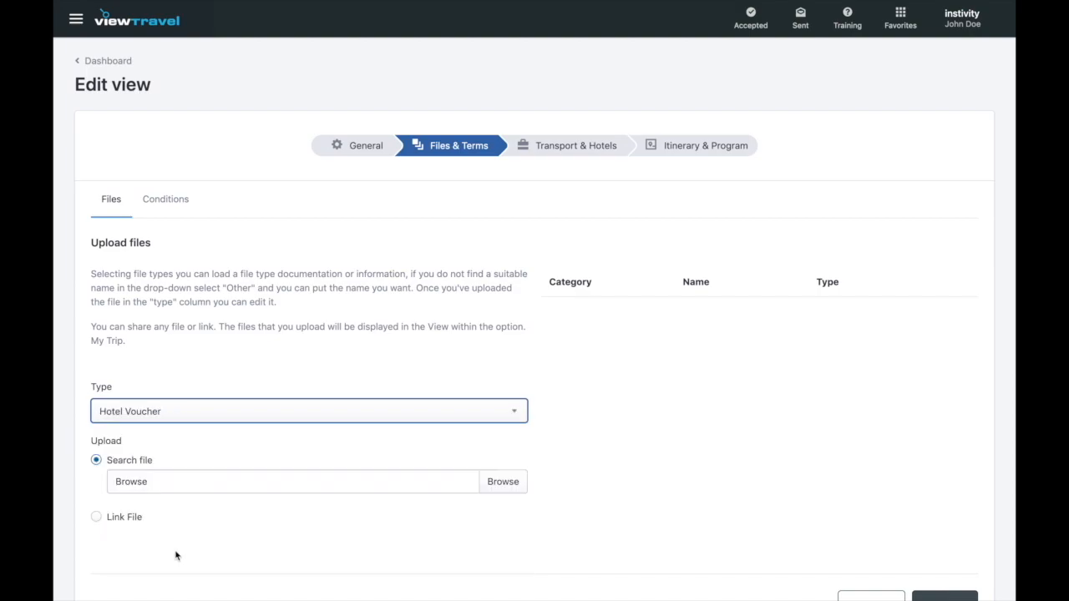
pyautogui.click(278, 489)
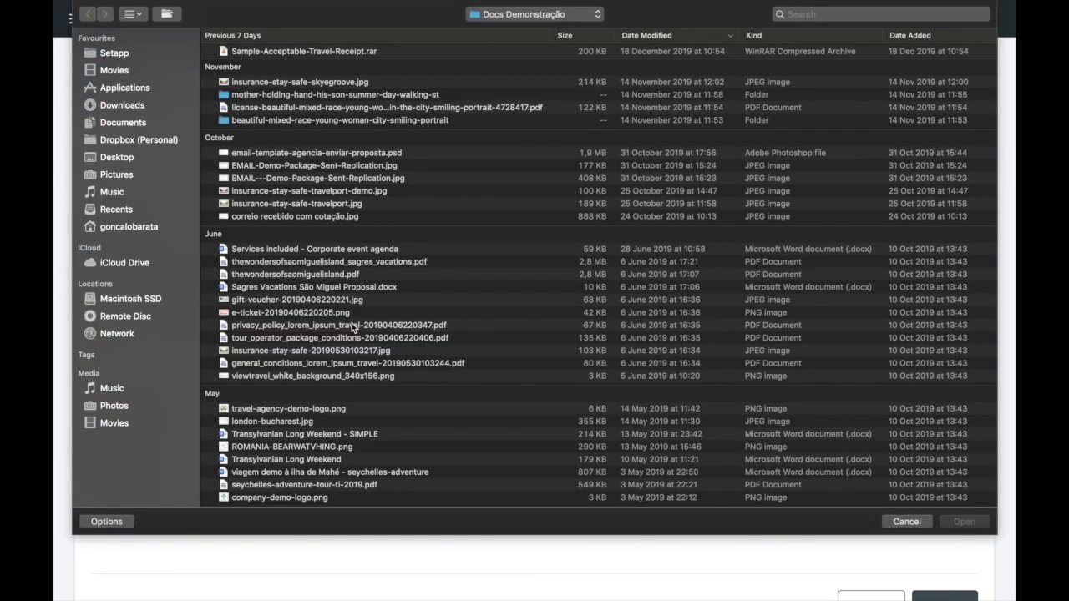
# - Upload gift-voucher-20190406220221.jpg as the Hotel Voucher file, then show the trip's Conditions list
pyautogui.click(338, 300)
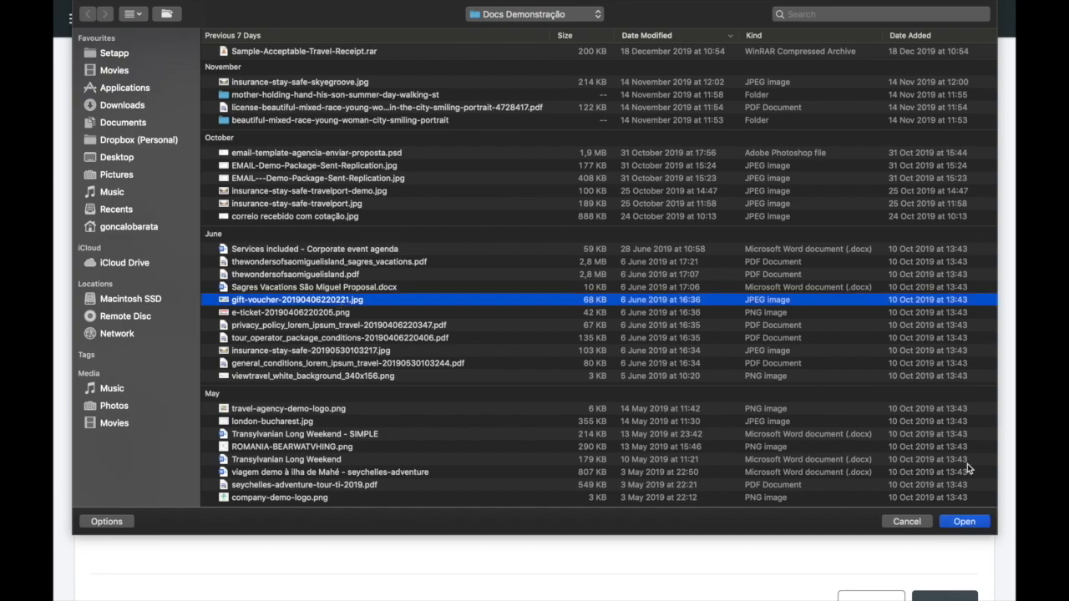
pyautogui.click(965, 523)
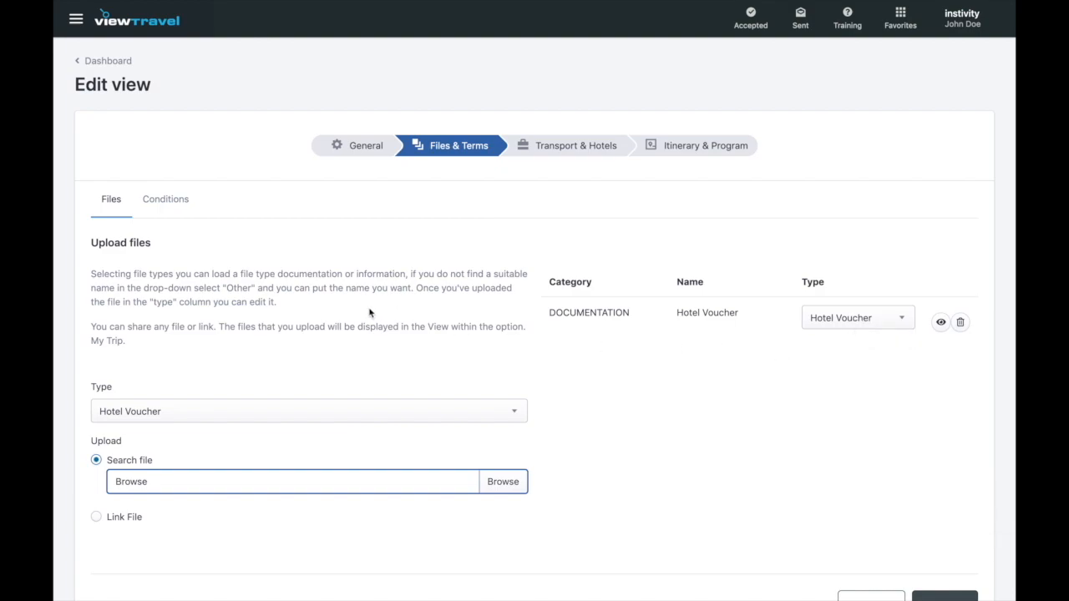
pyautogui.click(184, 210)
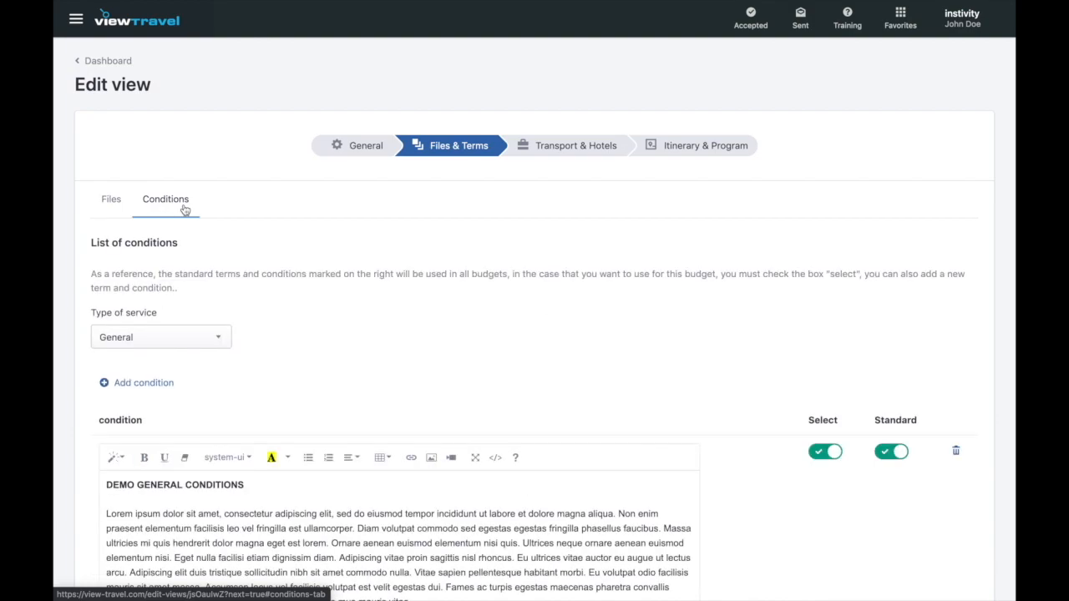
# - Insert a 'Testing text' line beneath the DEMO GENERAL CONDITIONS heading in the conditions editor
pyautogui.scroll(-2, 295, 298)
pyautogui.scroll(-2, 295, 298)
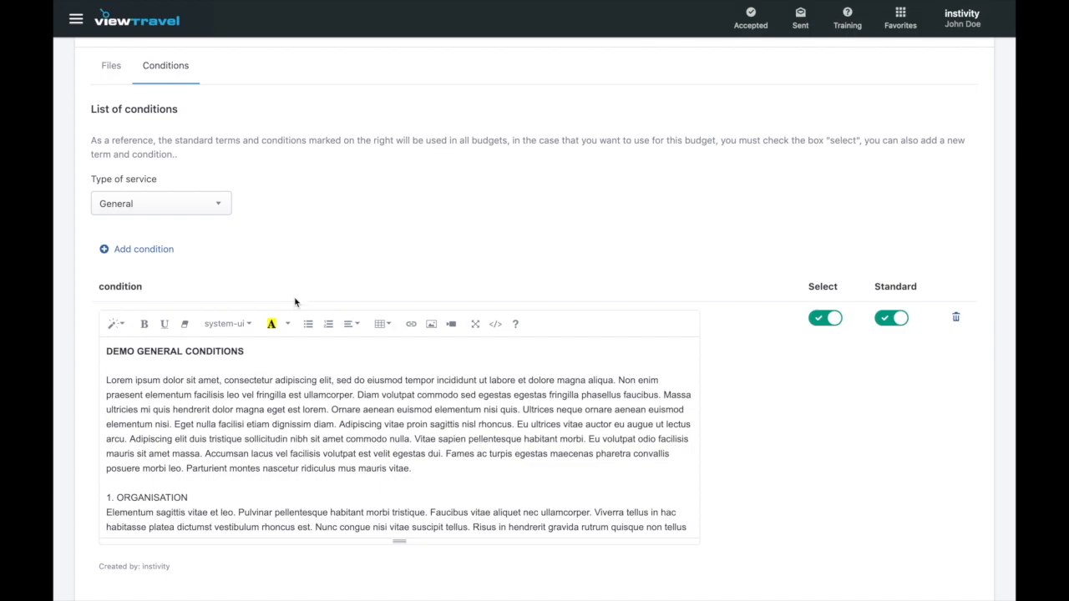
pyautogui.click(264, 350)
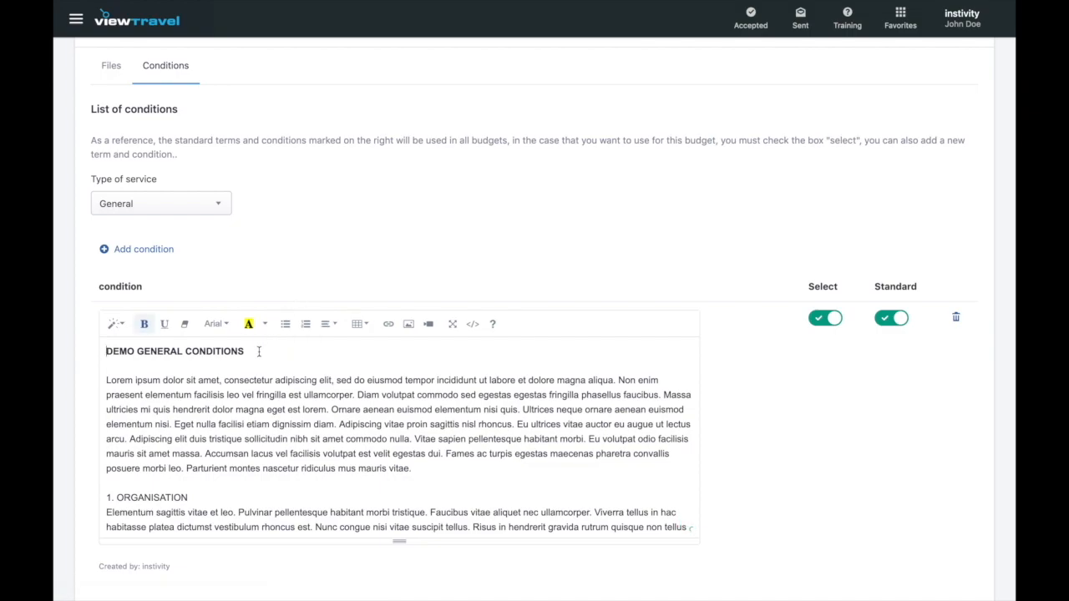
pyautogui.moveTo(195, 349); pyautogui.dragTo(132, 326)
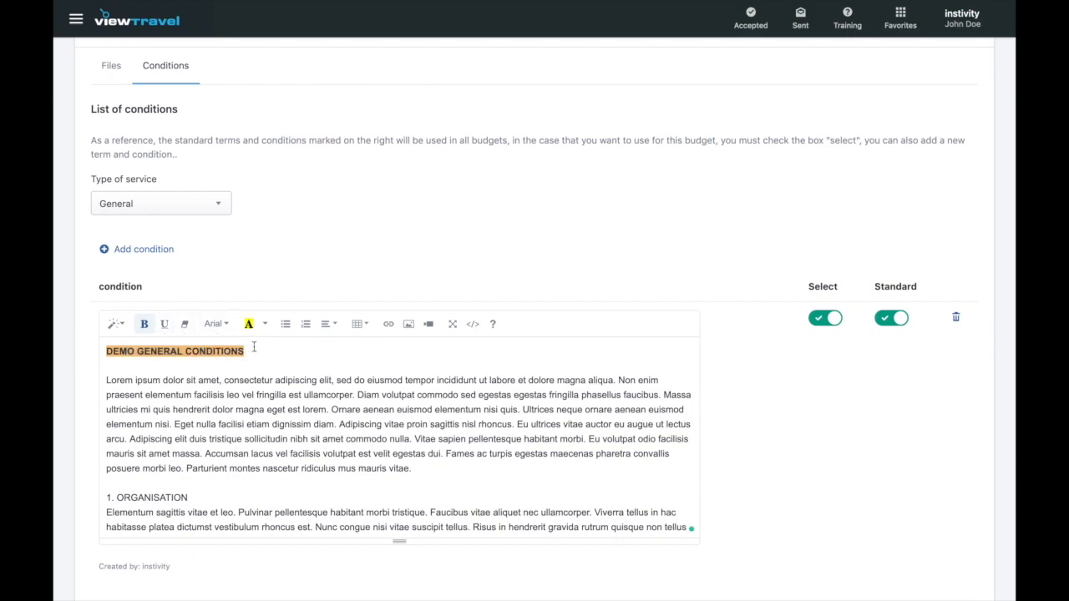
pyautogui.click(291, 356)
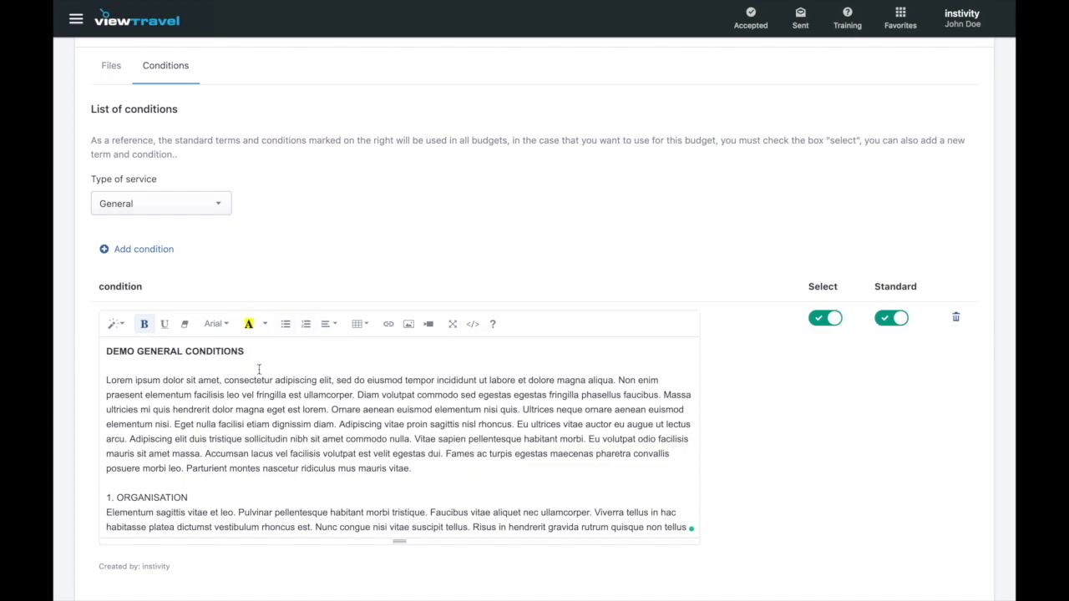
pyautogui.press('Return')
pyautogui.press('Return')
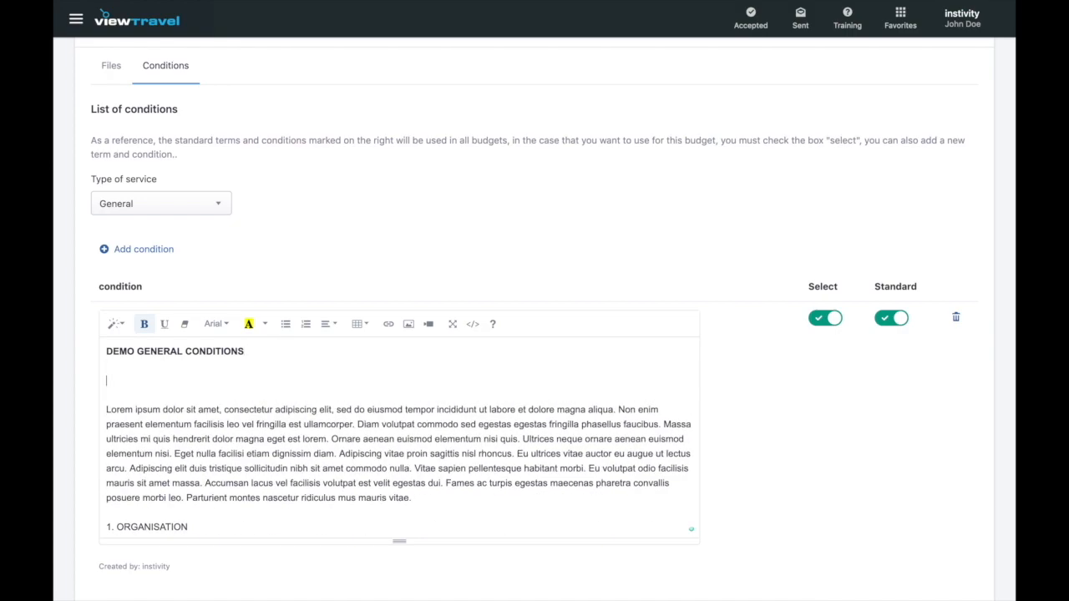
pyautogui.write('Testing text')
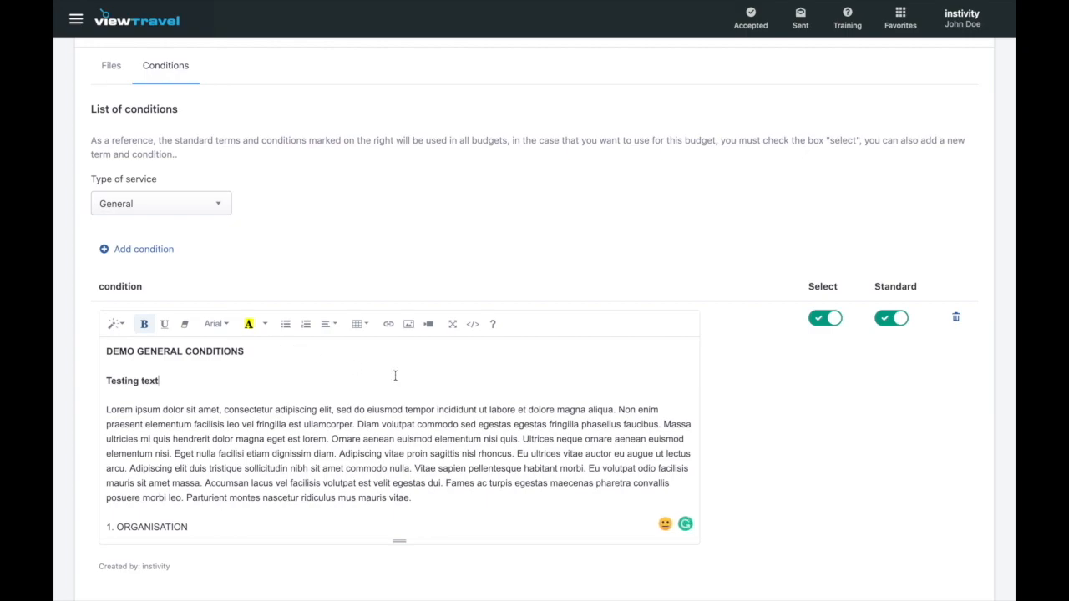
pyautogui.scroll(-3, 395, 376)
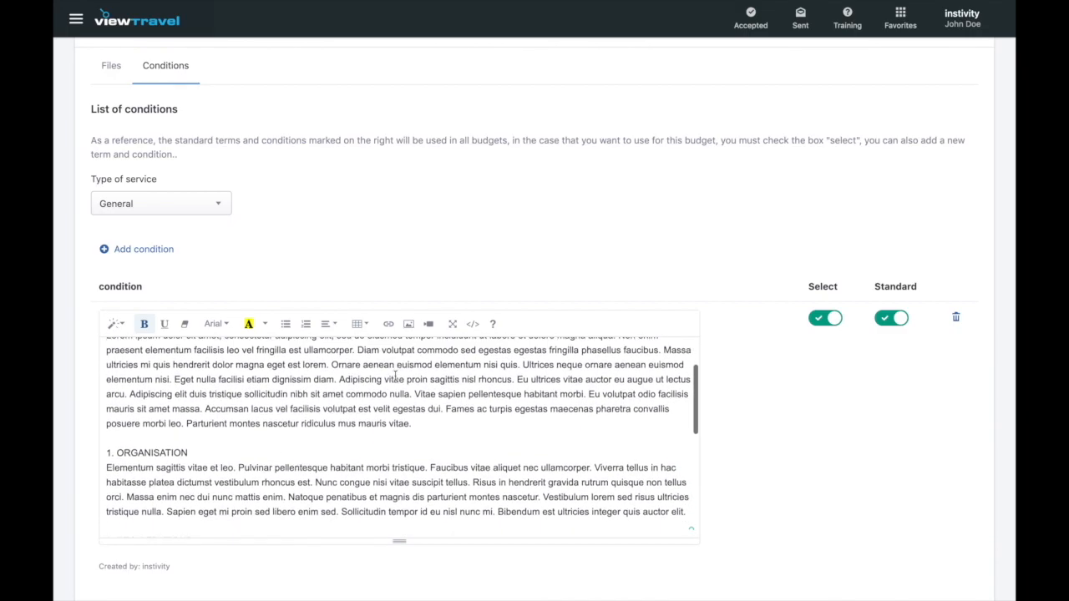
pyautogui.scroll(-5, 395, 378)
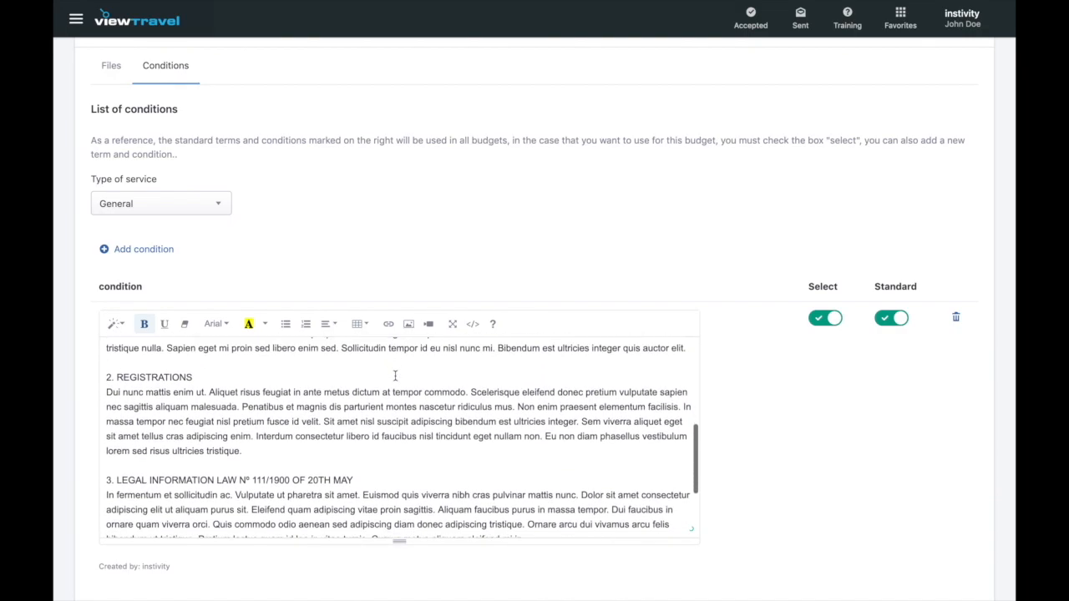
pyautogui.scroll(-1, 395, 376)
# - Mark the Demo General Conditions as Standard, keep service type General, and switch Select on
pyautogui.click(382, 415)
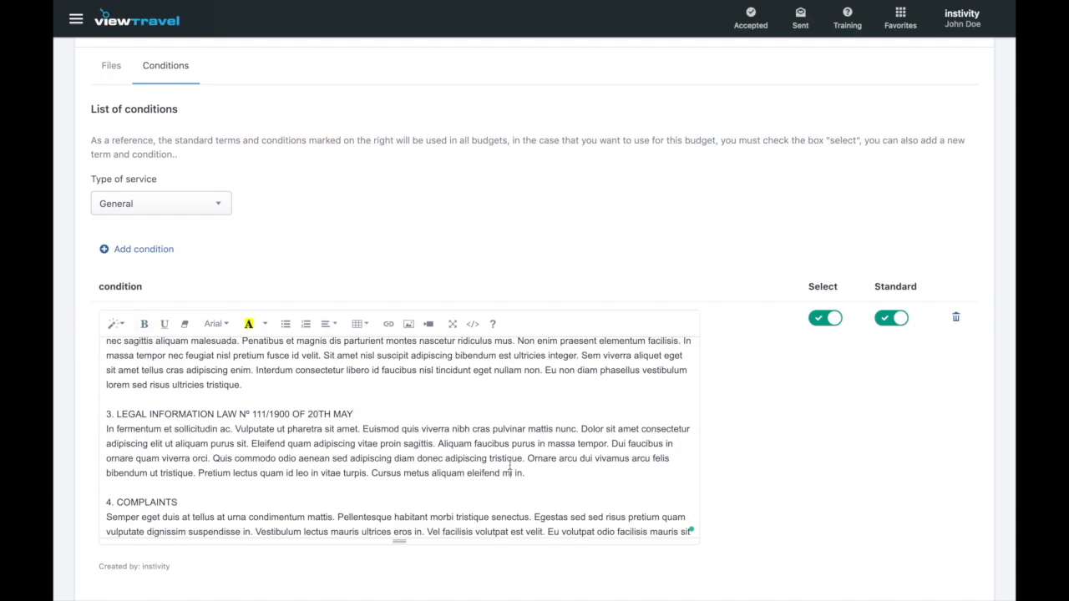
pyautogui.click(900, 319)
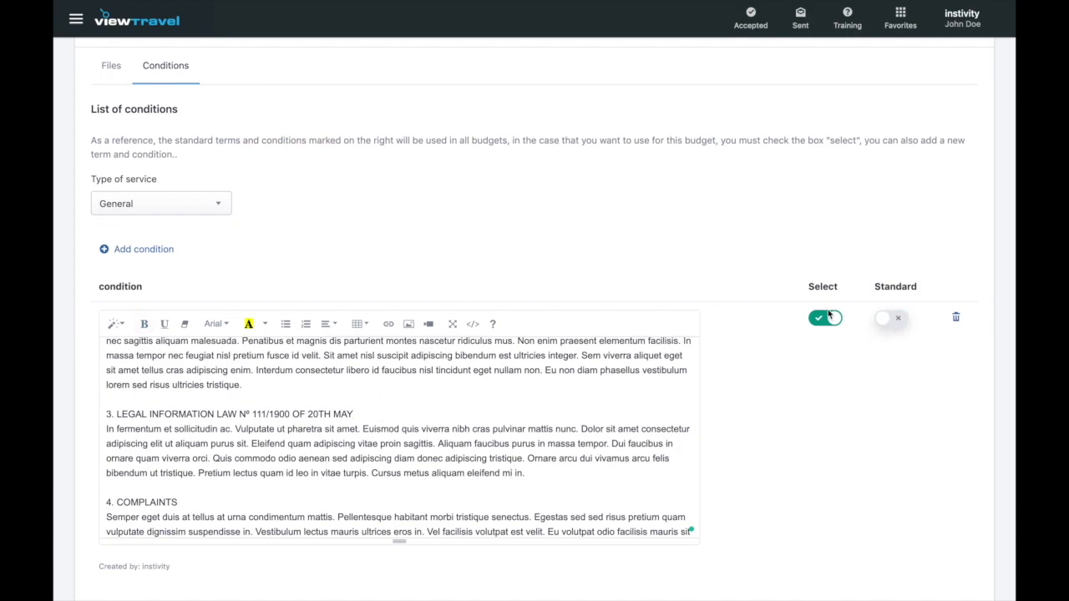
pyautogui.click(830, 316)
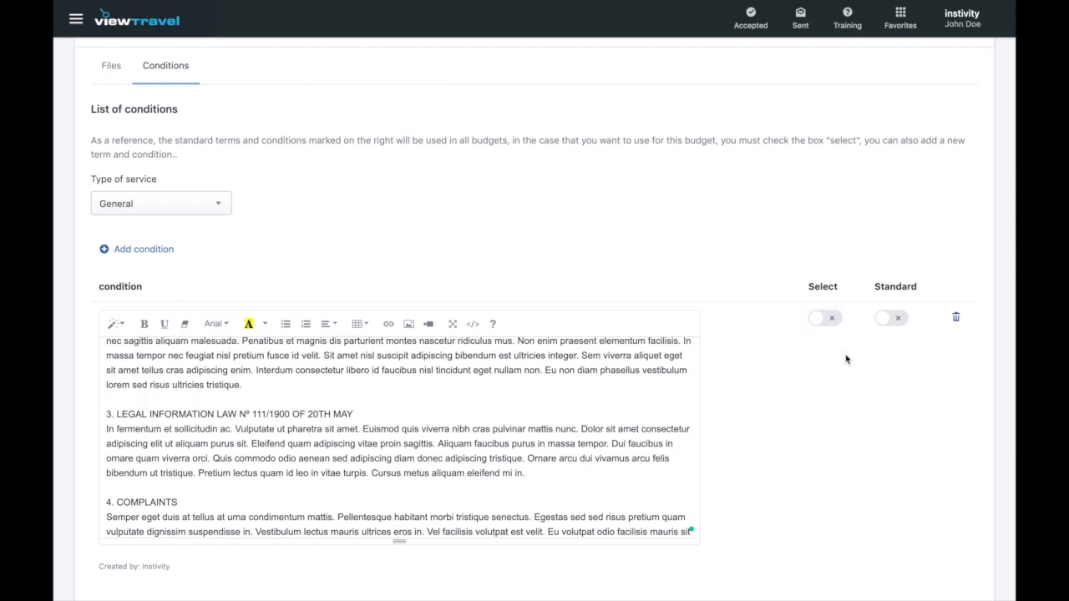
pyautogui.click(897, 322)
pyautogui.click(219, 207)
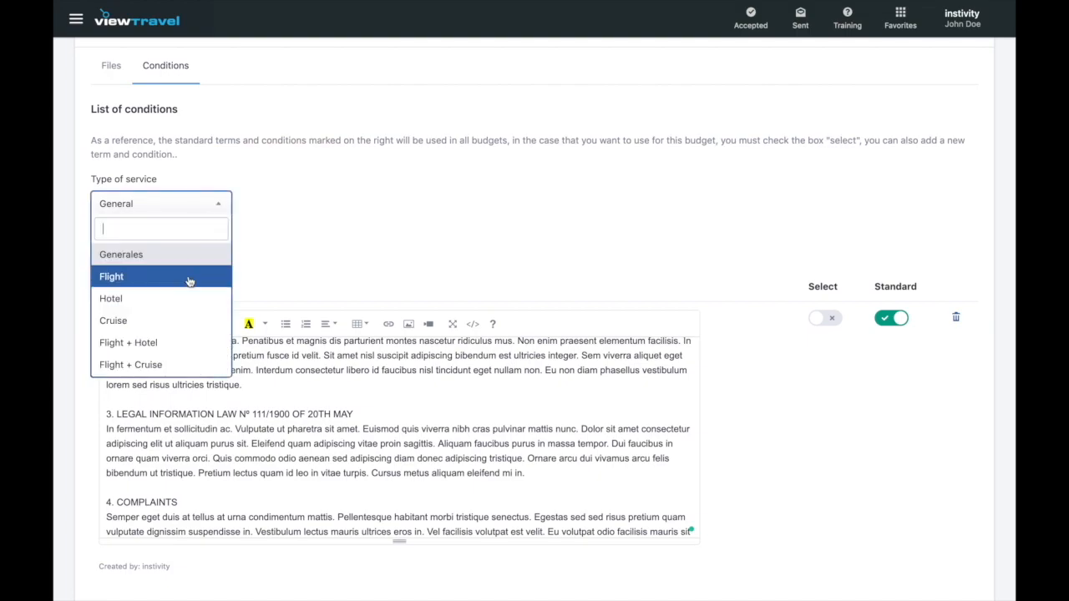
pyautogui.scroll(-2, 187, 286)
pyautogui.scroll(2, 187, 286)
pyautogui.click(184, 259)
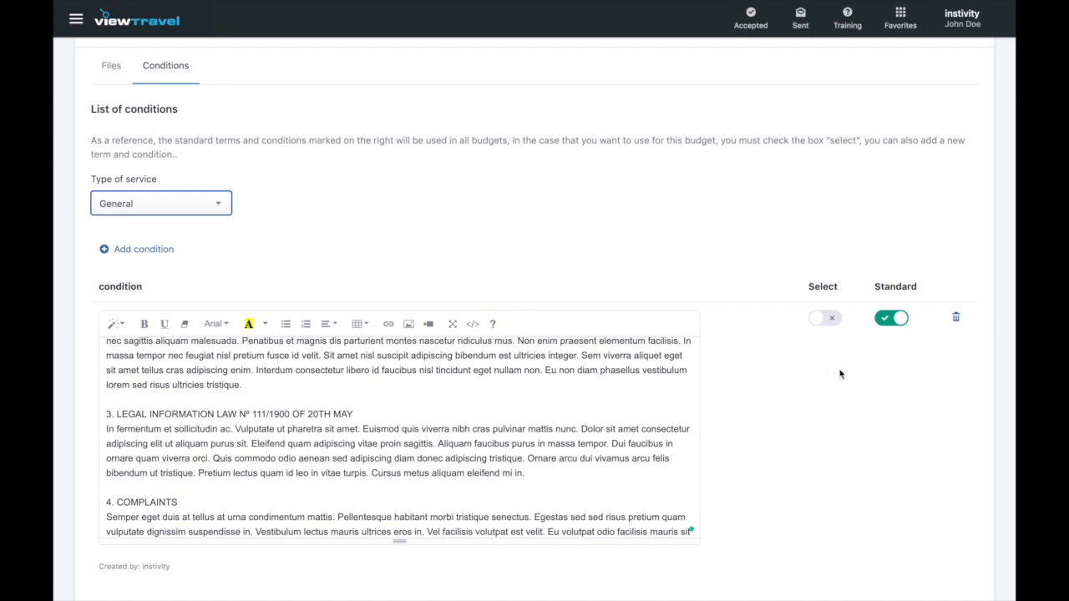
pyautogui.scroll(10, 607, 410)
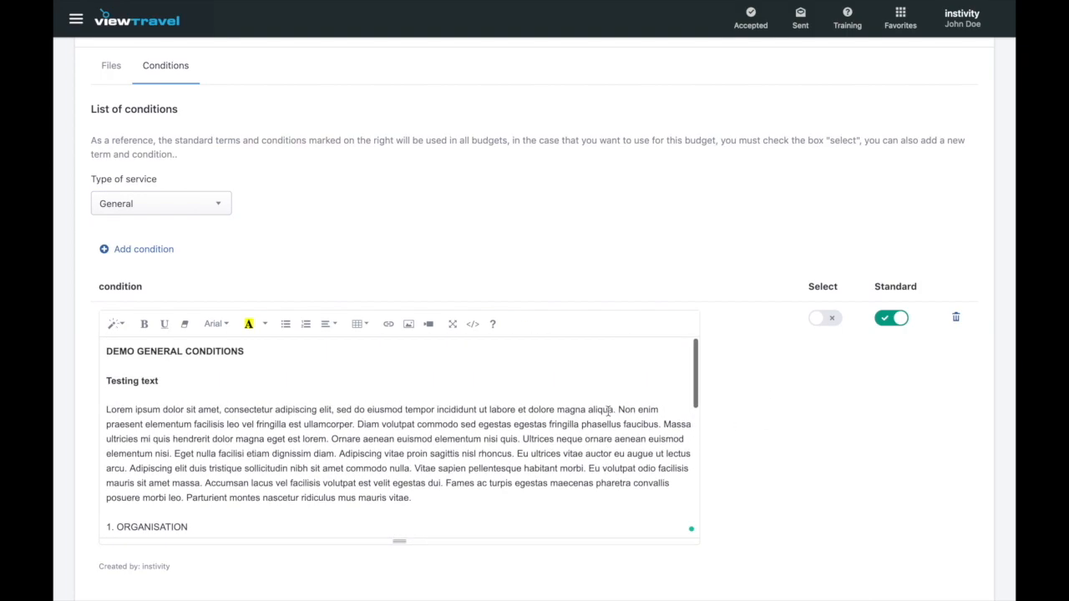
pyautogui.click(826, 323)
# - Set the condition's service type to Operator package and supplier to Lorem Ipsum Tour Operator
pyautogui.click(218, 207)
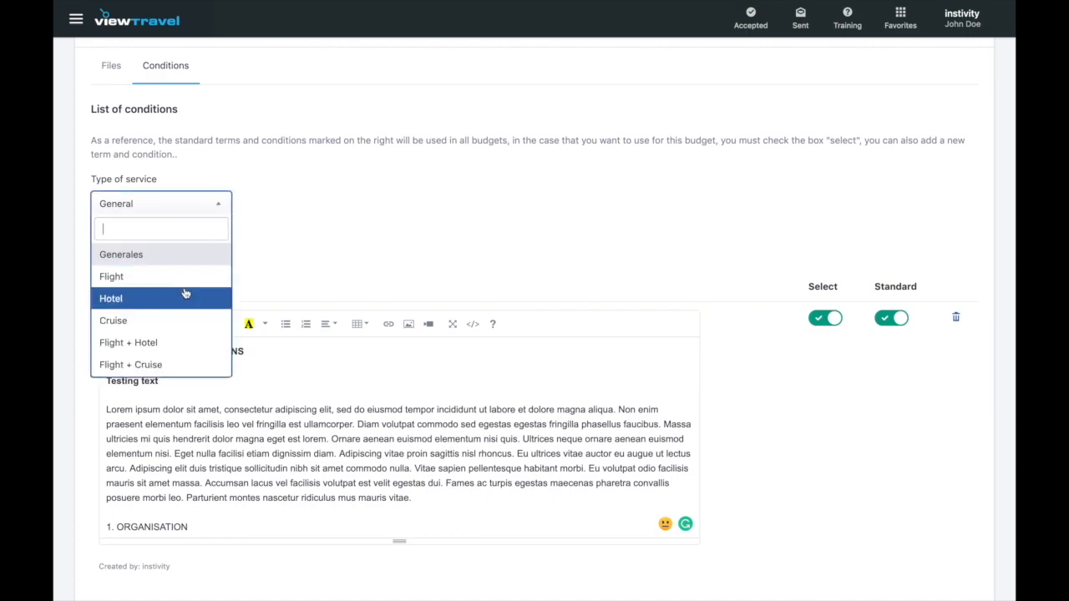
pyautogui.scroll(-3, 185, 292)
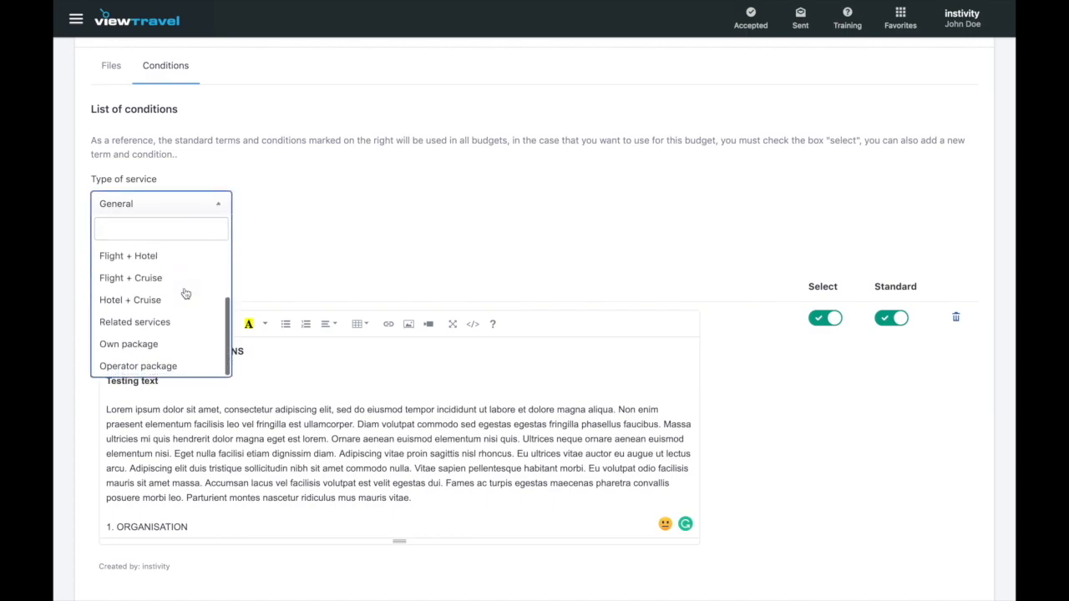
pyautogui.click(167, 365)
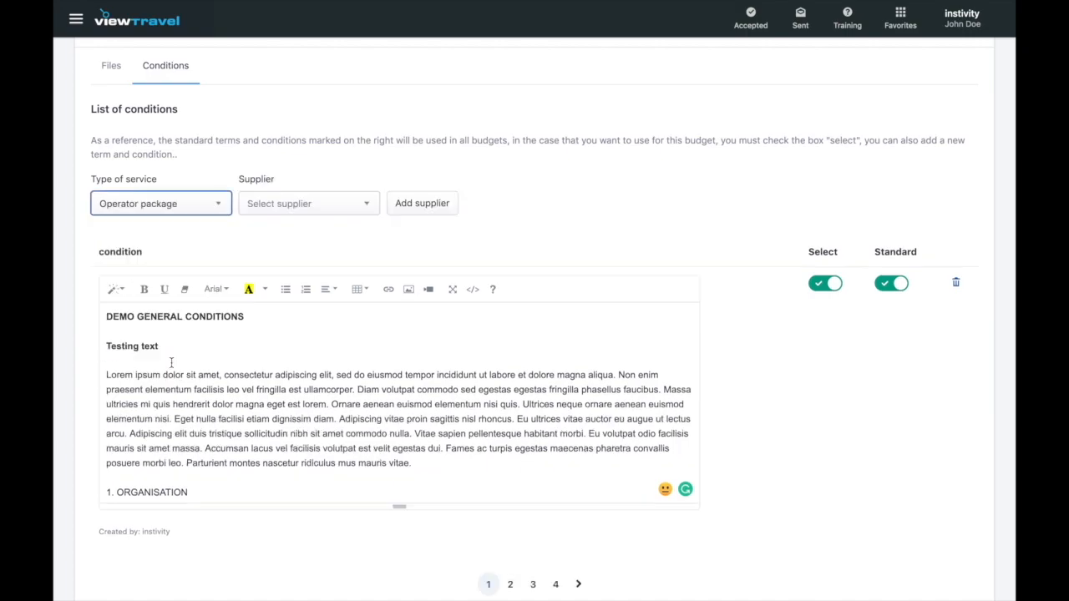
pyautogui.click(365, 213)
pyautogui.click(339, 346)
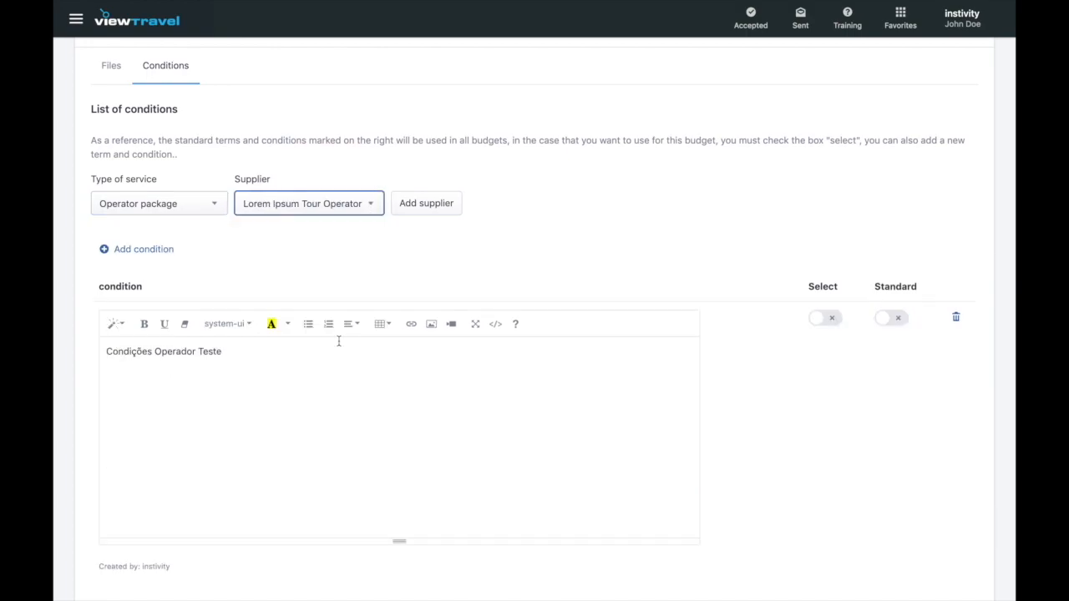
# - Make the operator conditions heading bold and switch Select on for this budget
pyautogui.scroll(1, 335, 414)
pyautogui.scroll(-1, 335, 412)
pyautogui.scroll(1, 335, 413)
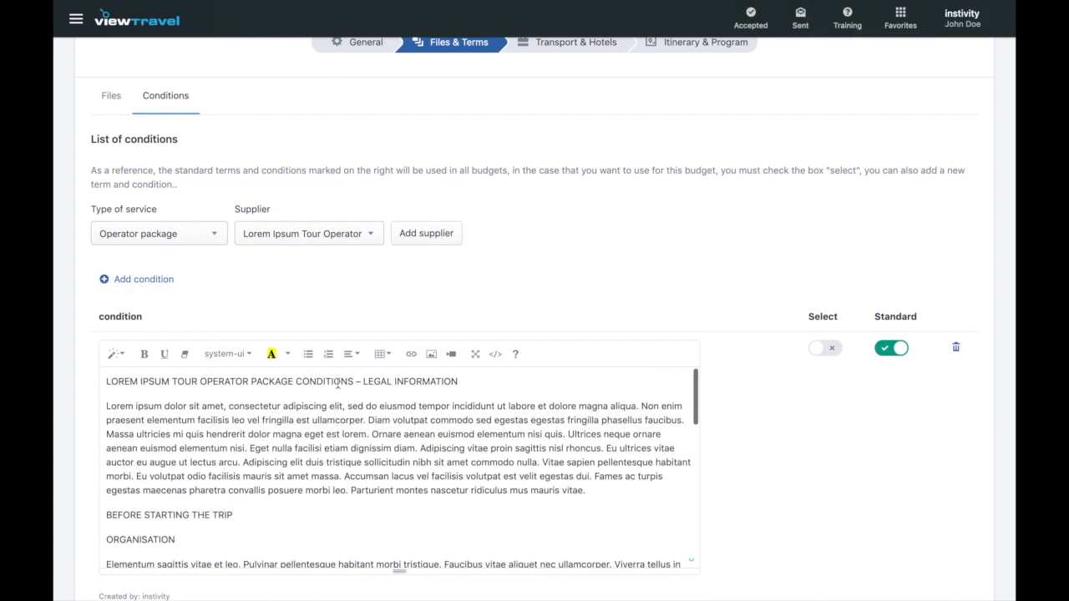
pyautogui.tripleClick(338, 381)
pyautogui.click(144, 354)
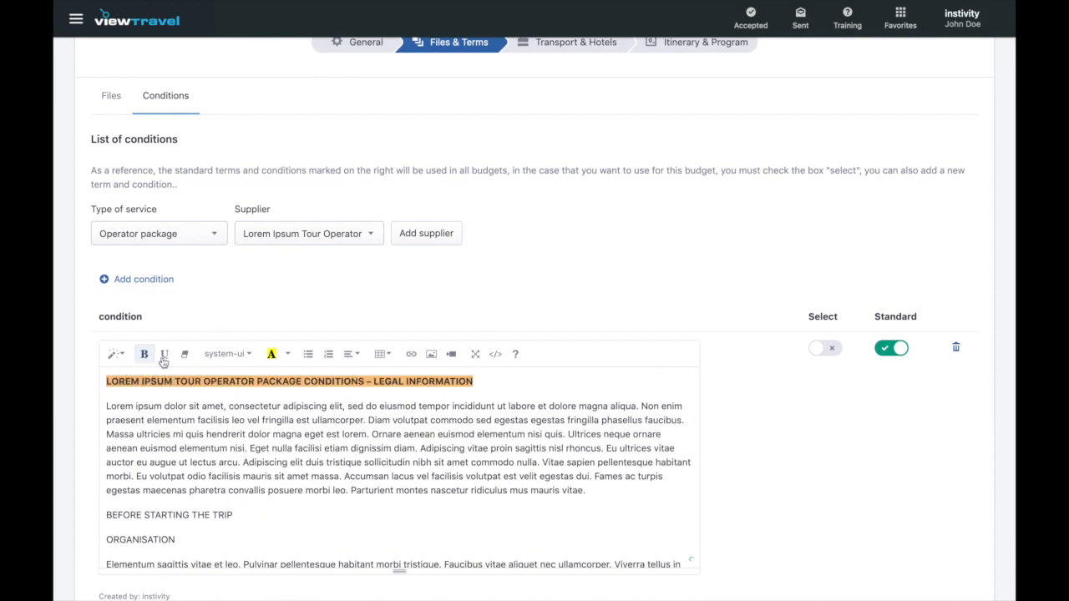
pyautogui.click(257, 395)
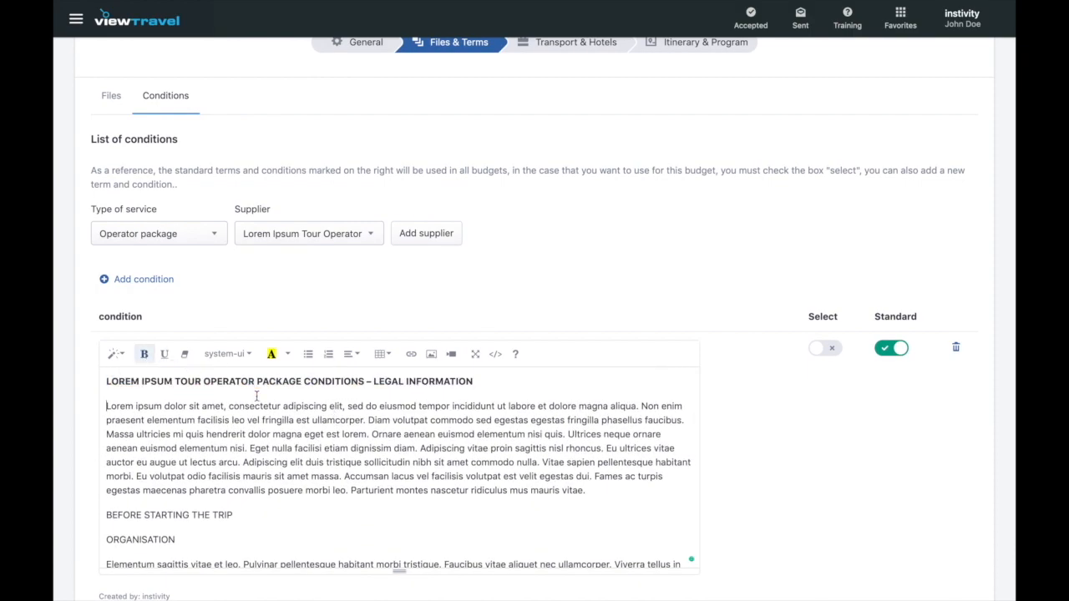
pyautogui.click(828, 351)
pyautogui.scroll(-3, 810, 406)
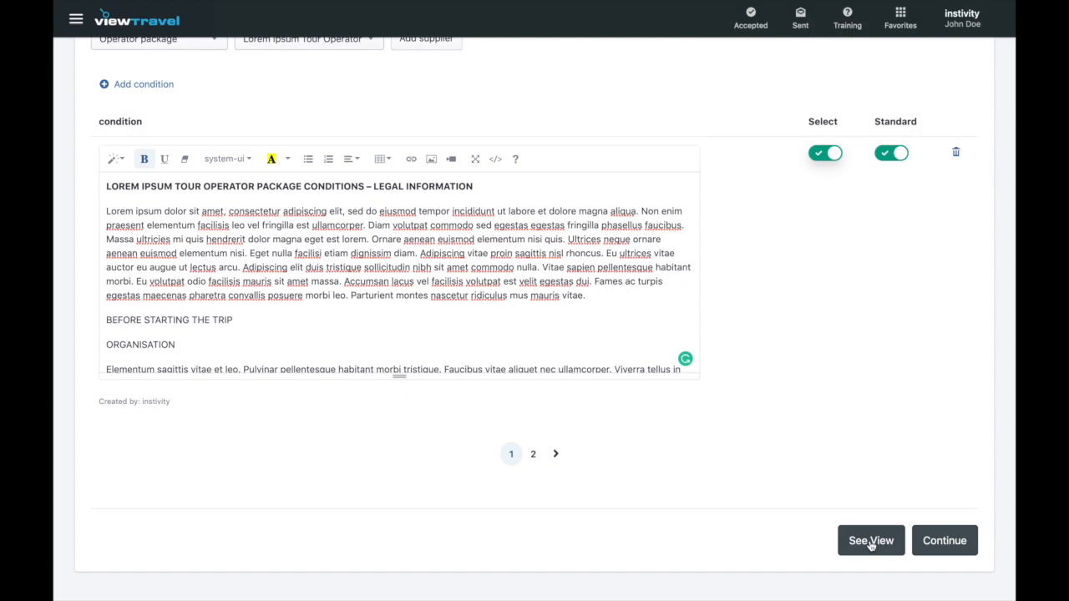
# - Continue to Transport & Hotels and set the first leg's transport to Flight
pyautogui.click(945, 541)
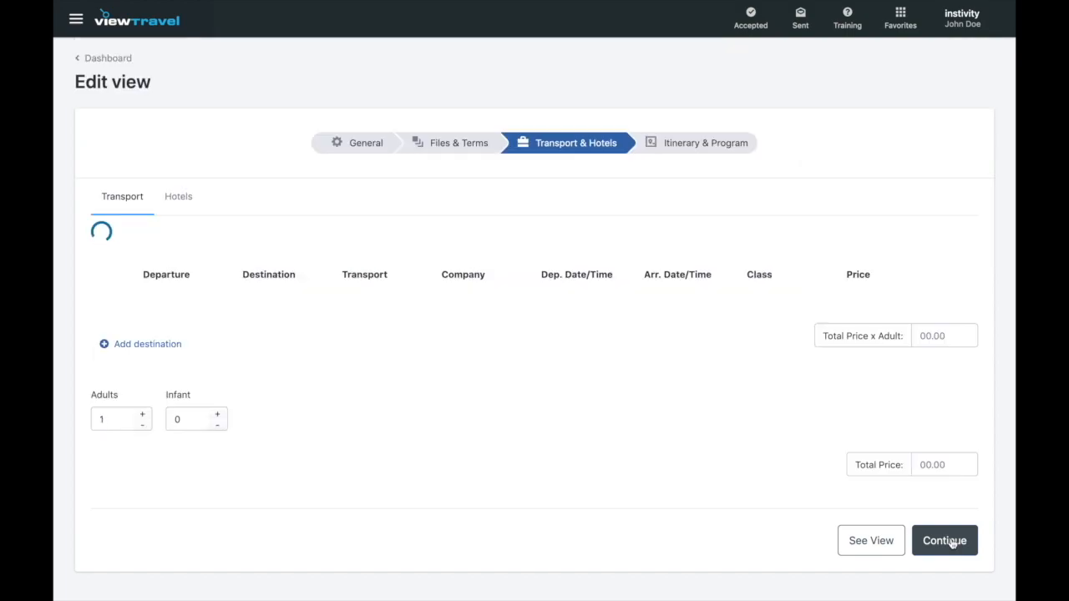
pyautogui.scroll(3, 510, 432)
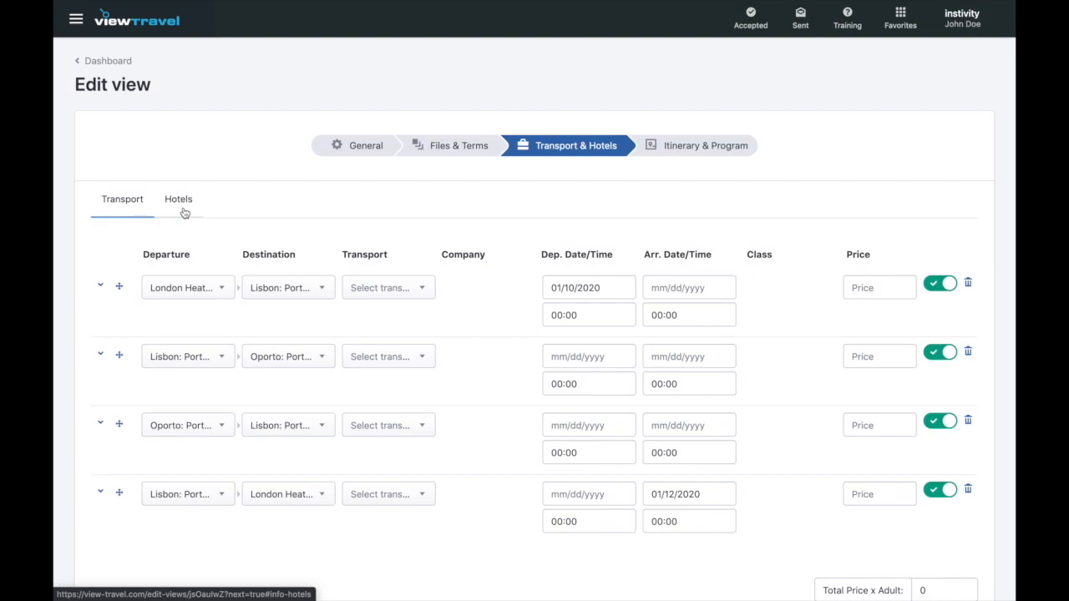
pyautogui.click(419, 290)
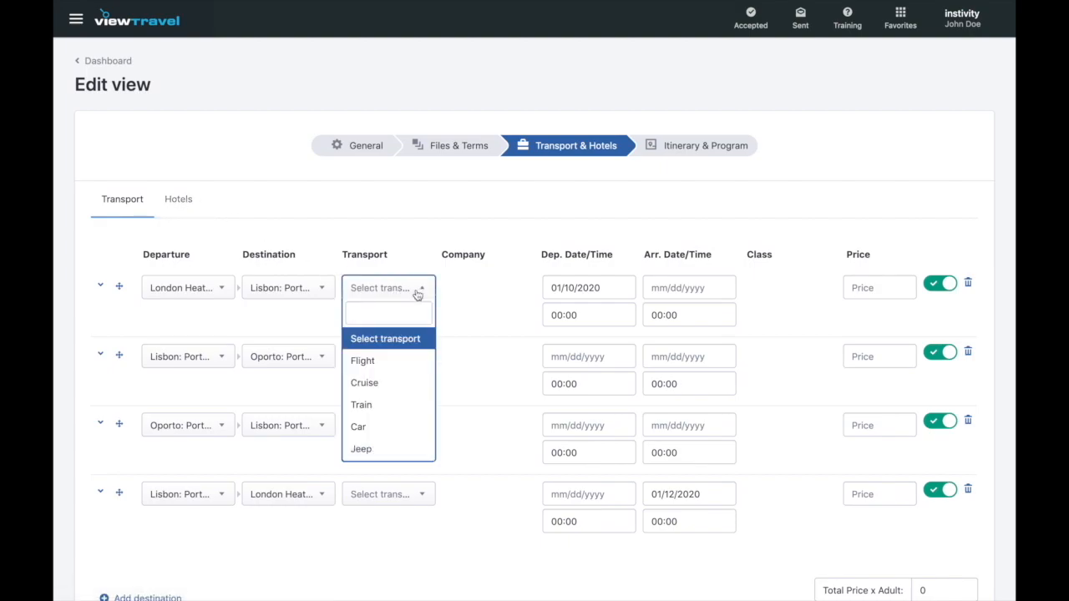
pyautogui.click(390, 366)
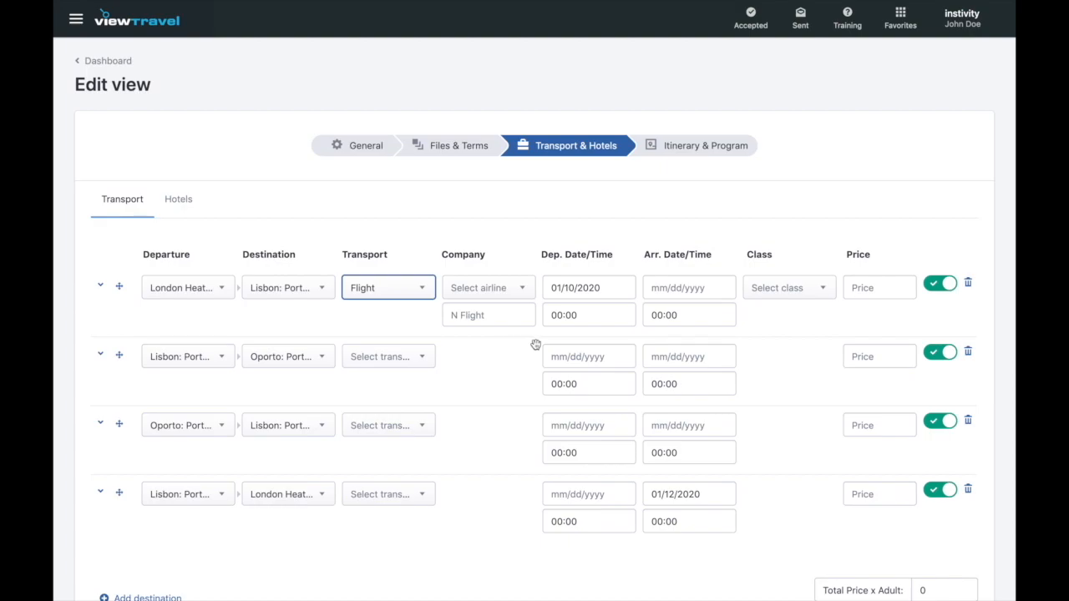
# - Choose TAP Air Portugal as the first leg's airline and enter flight number TP 325
pyautogui.click(524, 290)
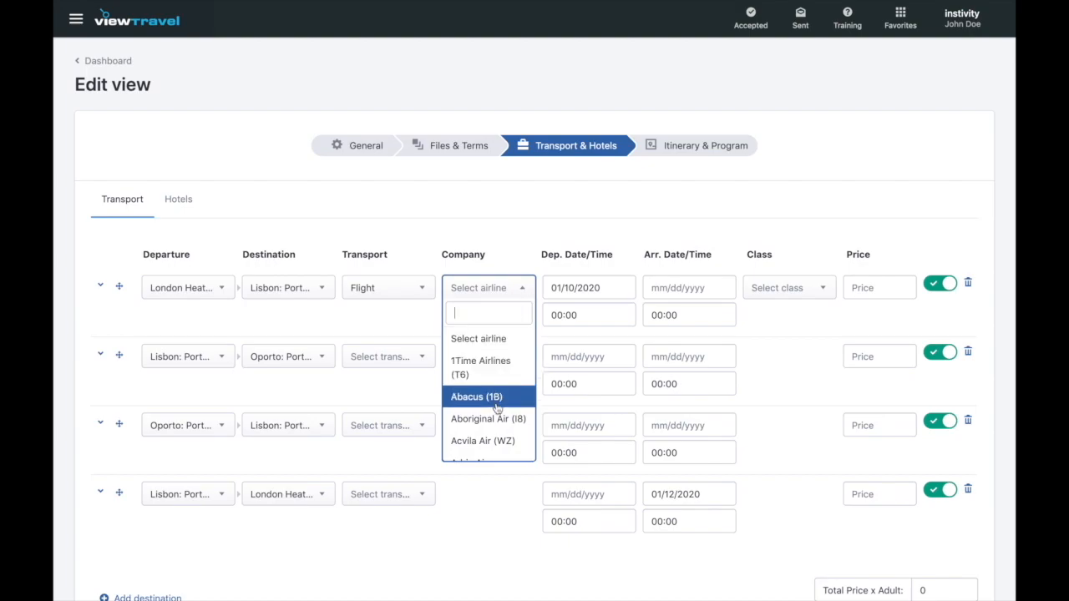
pyautogui.scroll(-2, 497, 414)
pyautogui.scroll(-2, 497, 412)
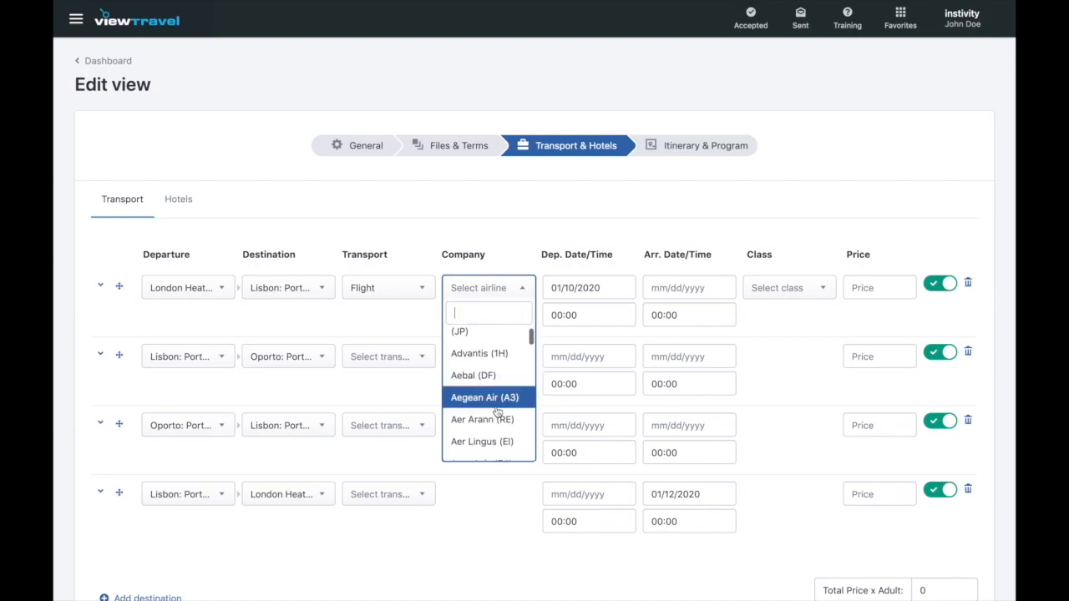
pyautogui.scroll(4, 499, 412)
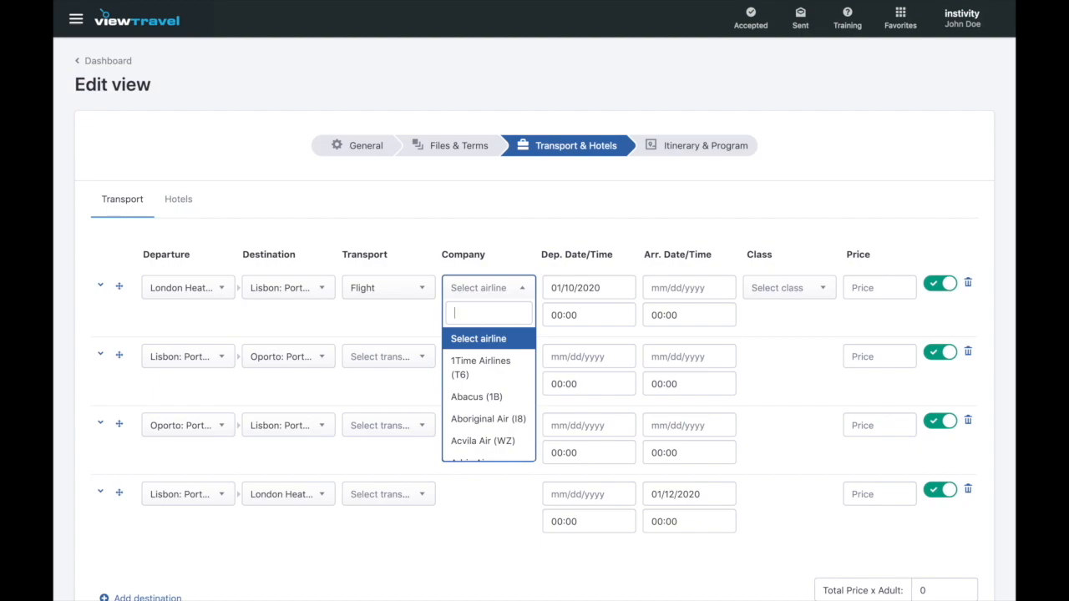
pyautogui.write('tap')
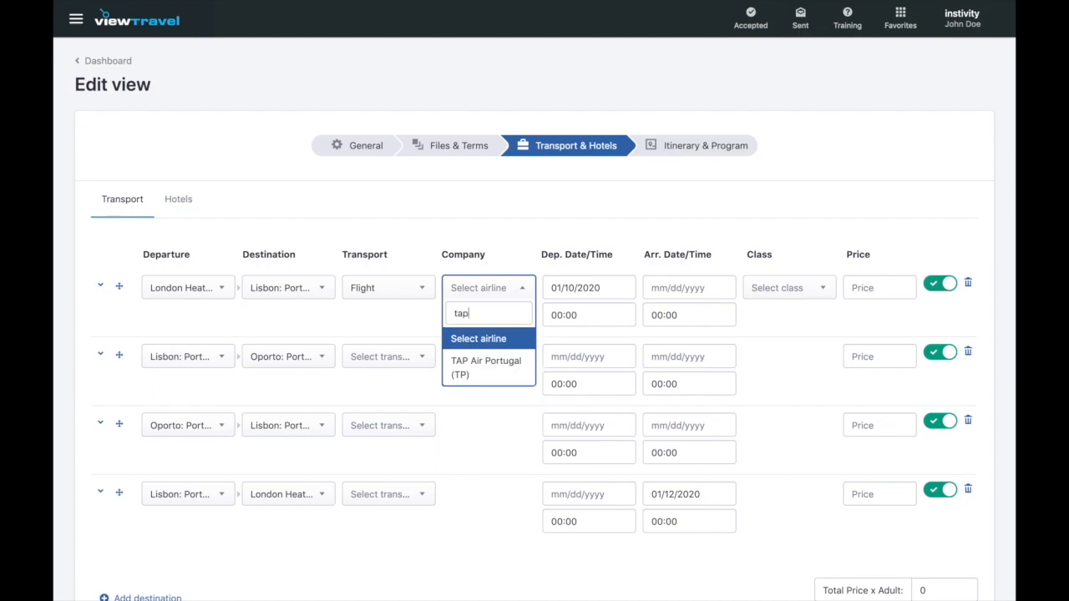
pyautogui.click(490, 369)
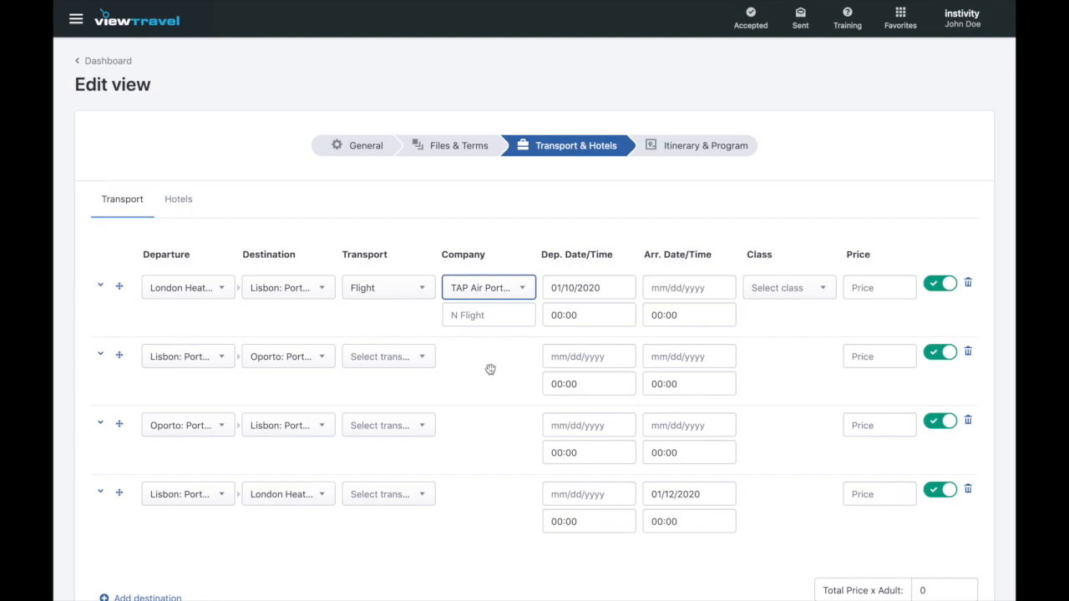
pyautogui.click(480, 315)
pyautogui.write('TP 325')
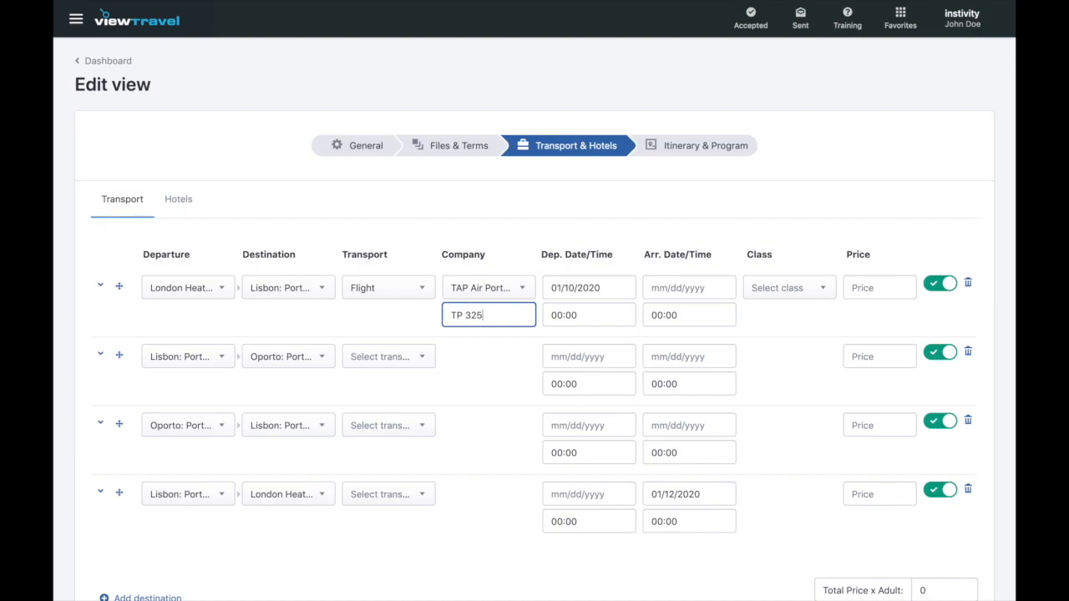
pyautogui.click(685, 288)
# - Date the London–Lisbon flight 01/10/2020 with departure time 08:15
pyautogui.click(826, 317)
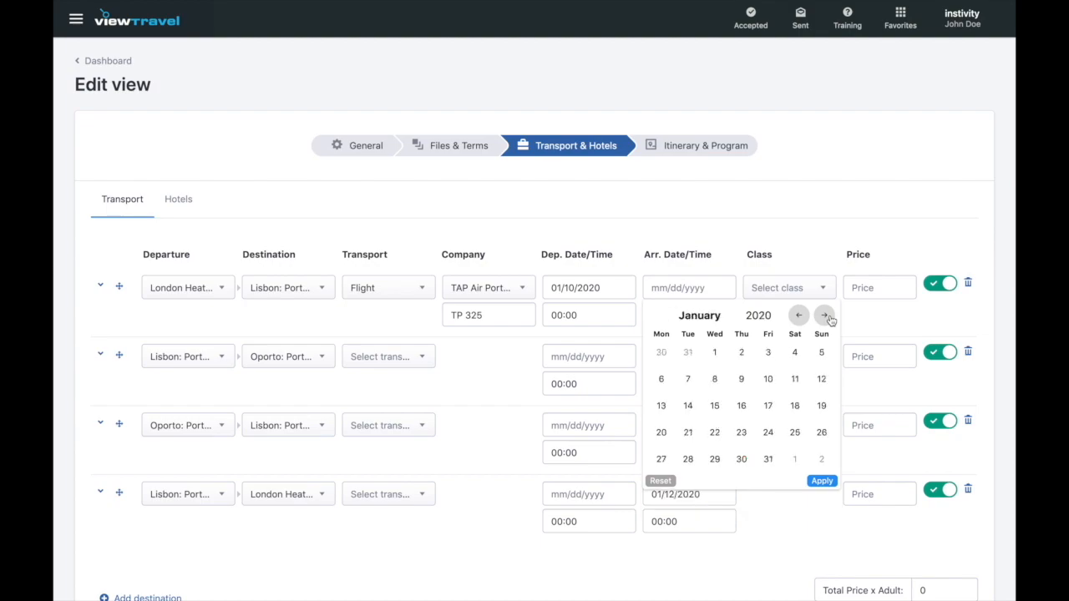
pyautogui.click(768, 380)
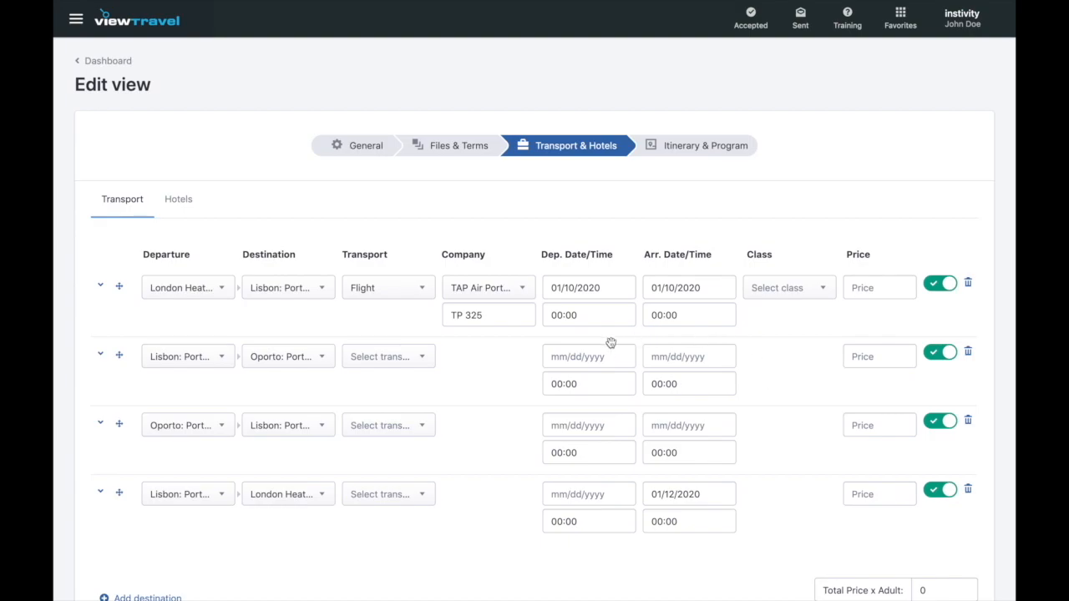
pyautogui.click(576, 324)
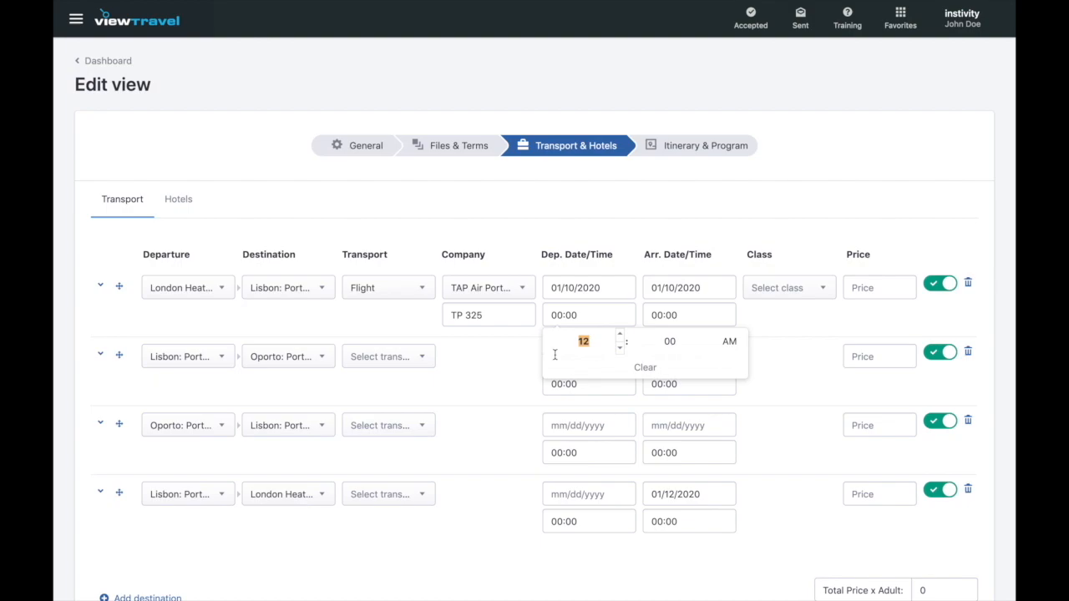
pyautogui.write('8')
pyautogui.press('Tab')
pyautogui.write('15')
pyautogui.click(698, 318)
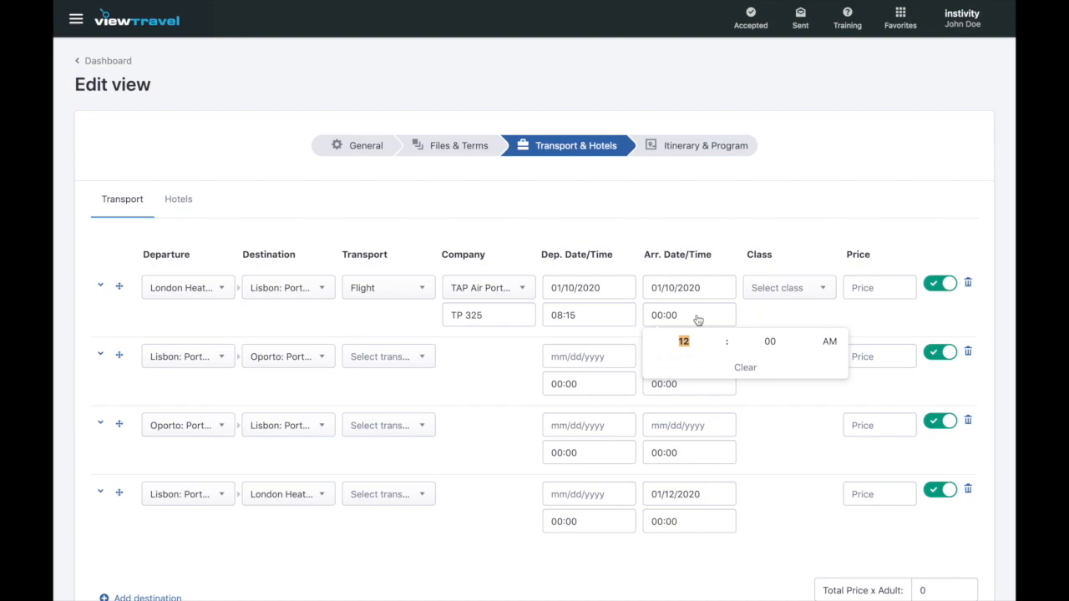
# - Set the flight's arrival time to 10:55 and its class to Economy
pyautogui.write('10')
pyautogui.press('Tab')
pyautogui.write('55')
pyautogui.click(792, 315)
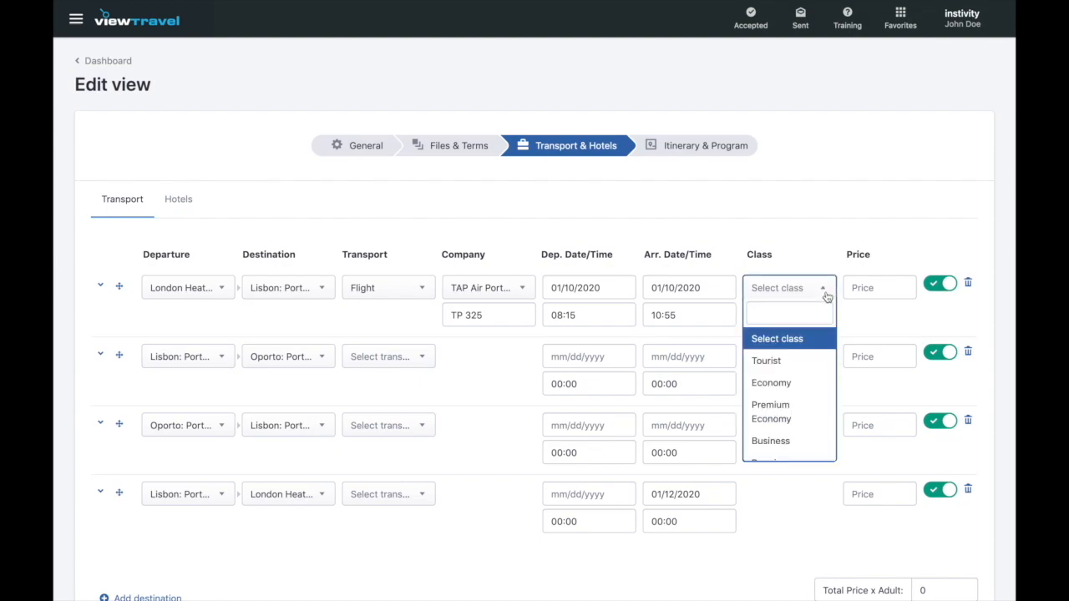
pyautogui.click(802, 383)
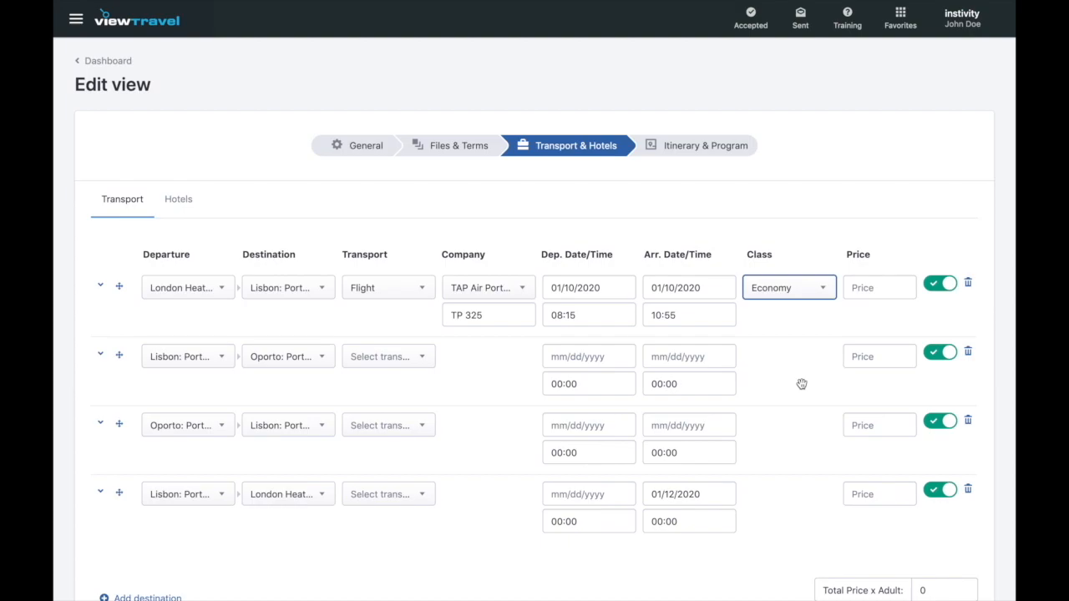
pyautogui.scroll(-3, 802, 383)
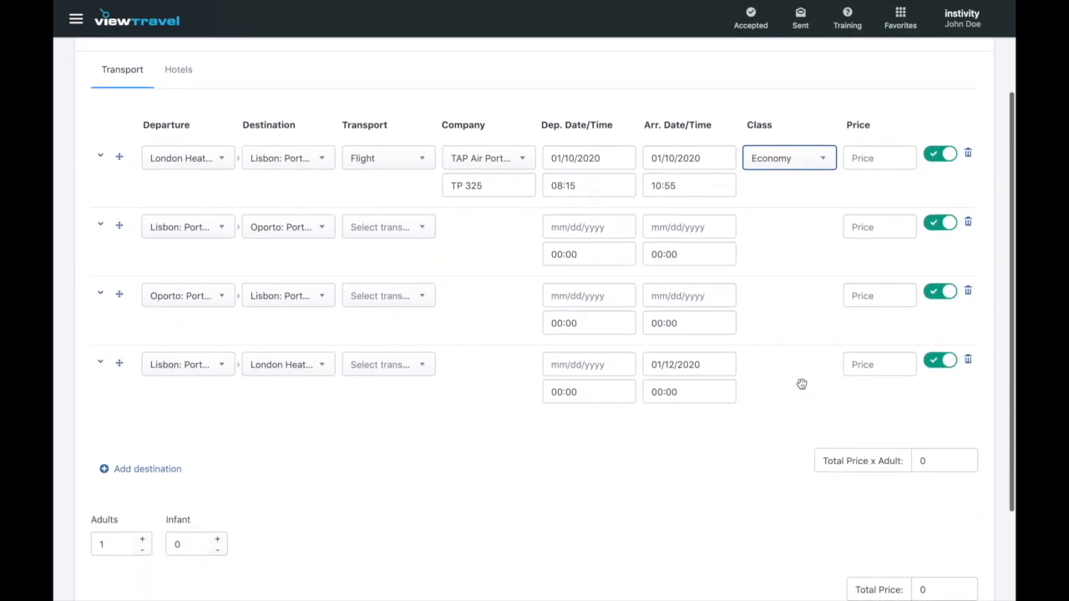
pyautogui.scroll(-1, 801, 383)
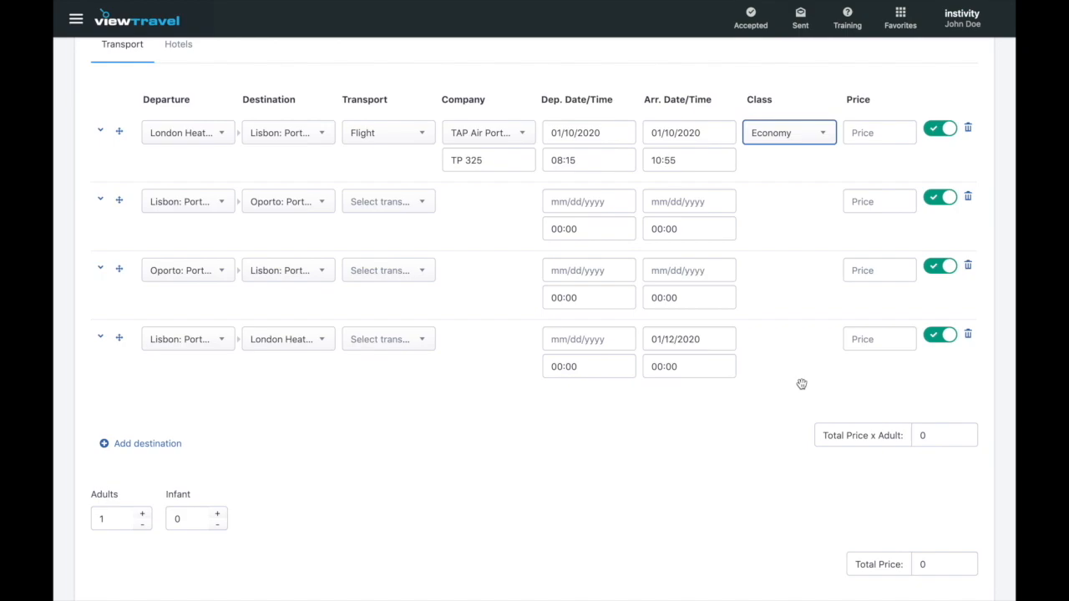
pyautogui.scroll(1, 802, 384)
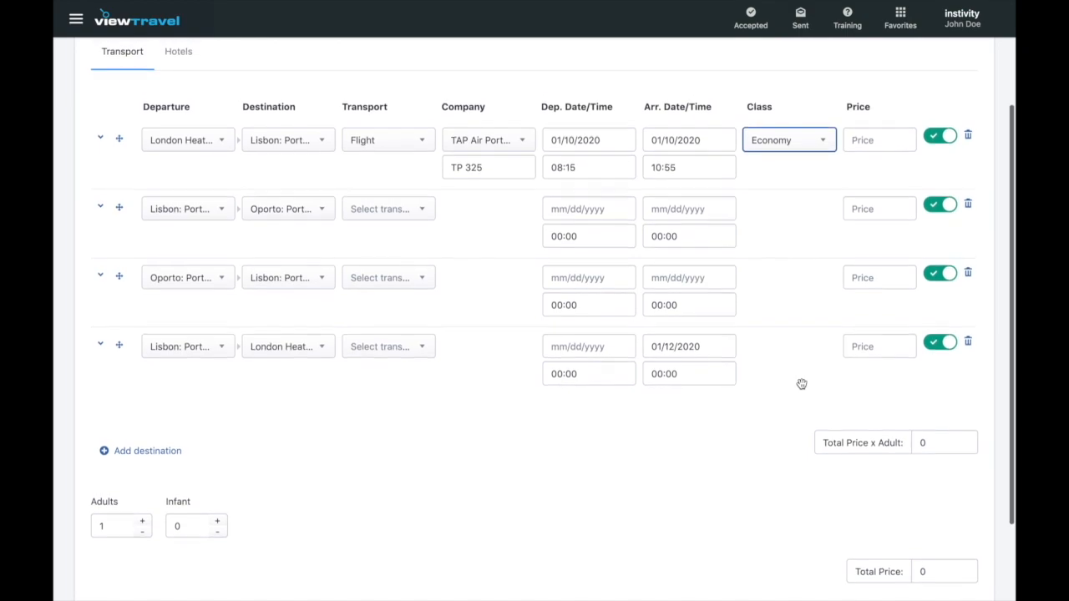
# - Price the London–Lisbon flight at 75
pyautogui.click(886, 144)
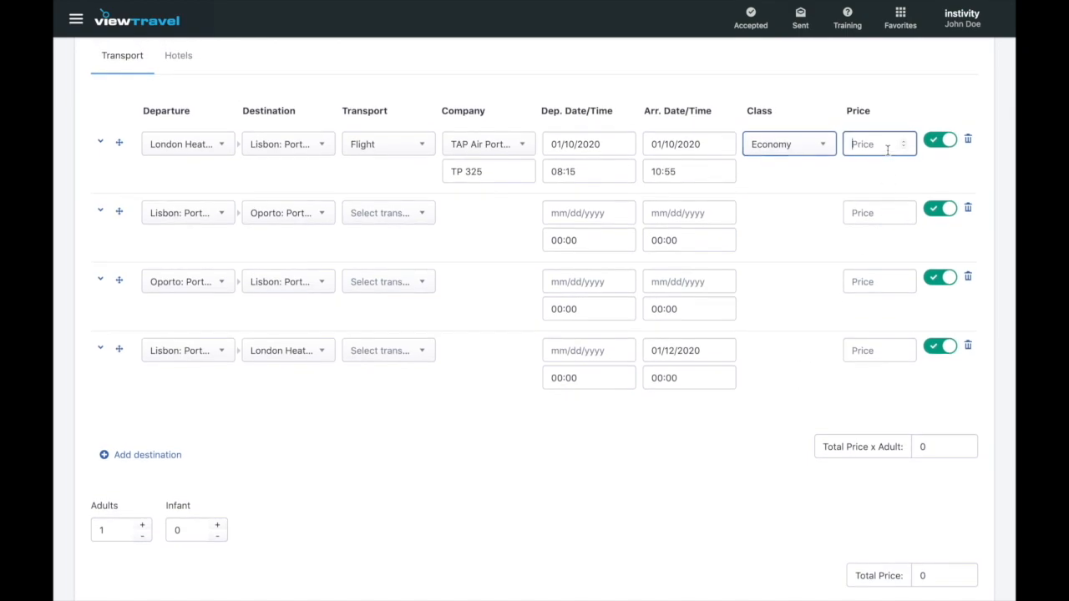
pyautogui.write('75')
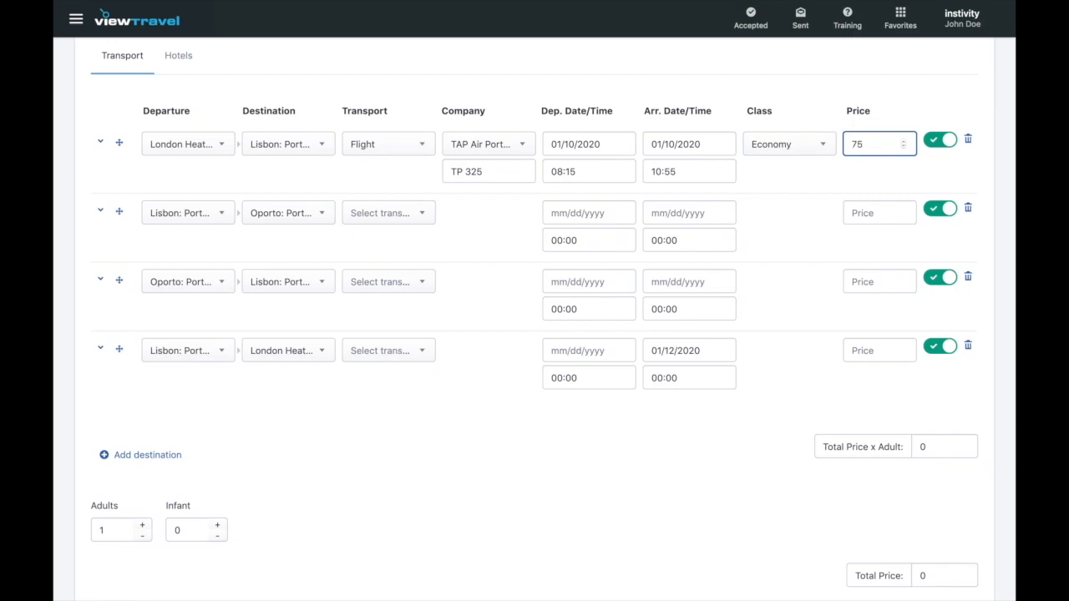
pyautogui.click(801, 206)
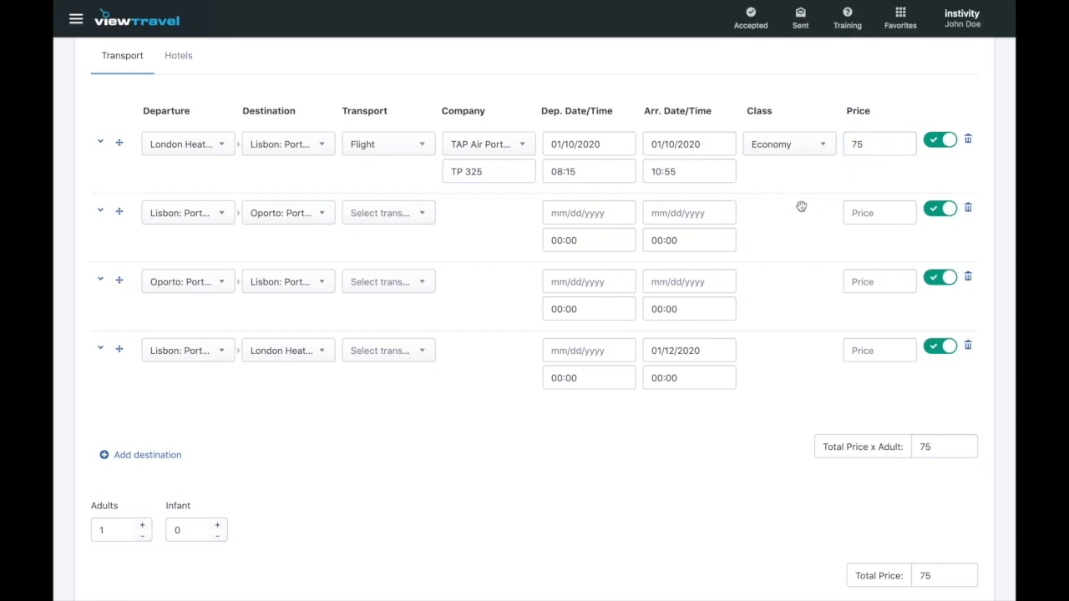
# - Add the comment 'Vegan meals confirmed' to both the London–Lisbon and Lisbon–London legs
pyautogui.click(101, 144)
pyautogui.click(168, 236)
pyautogui.write('Vegan')
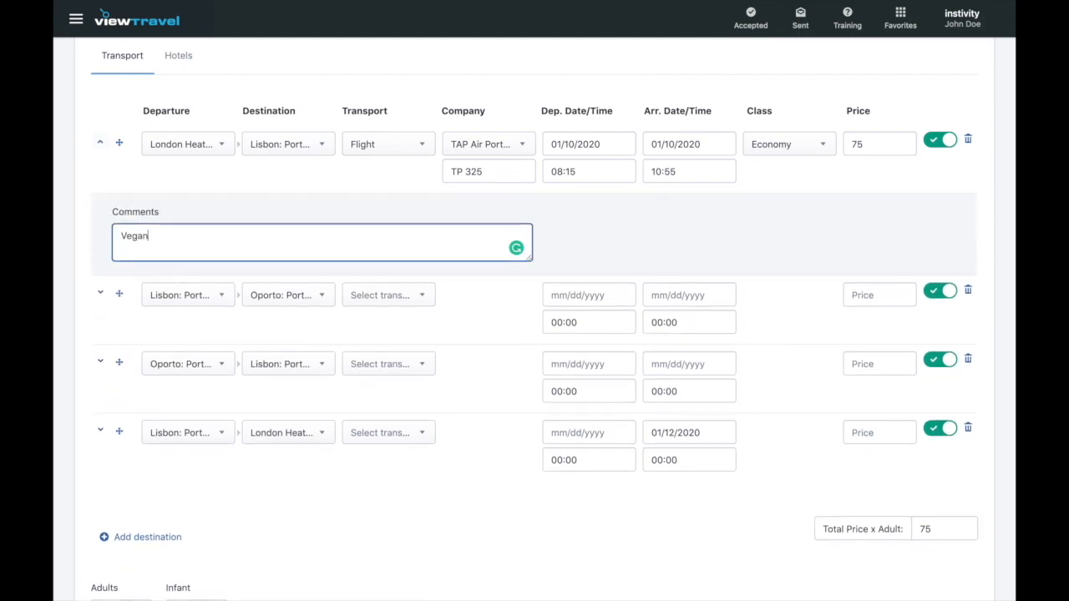
pyautogui.write(' meals con')
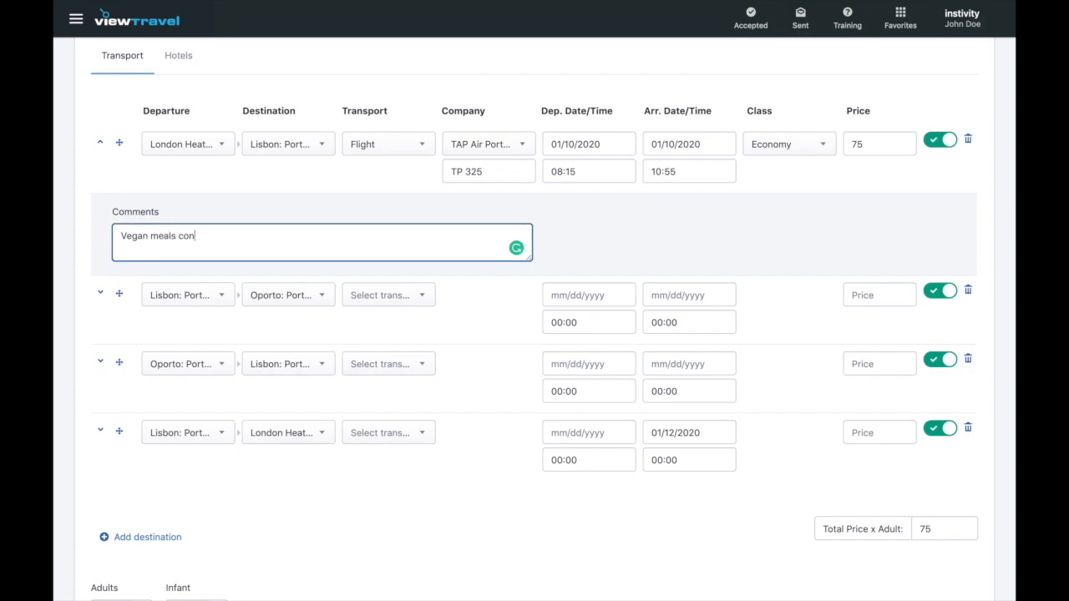
pyautogui.write('firmed')
pyautogui.click(592, 247)
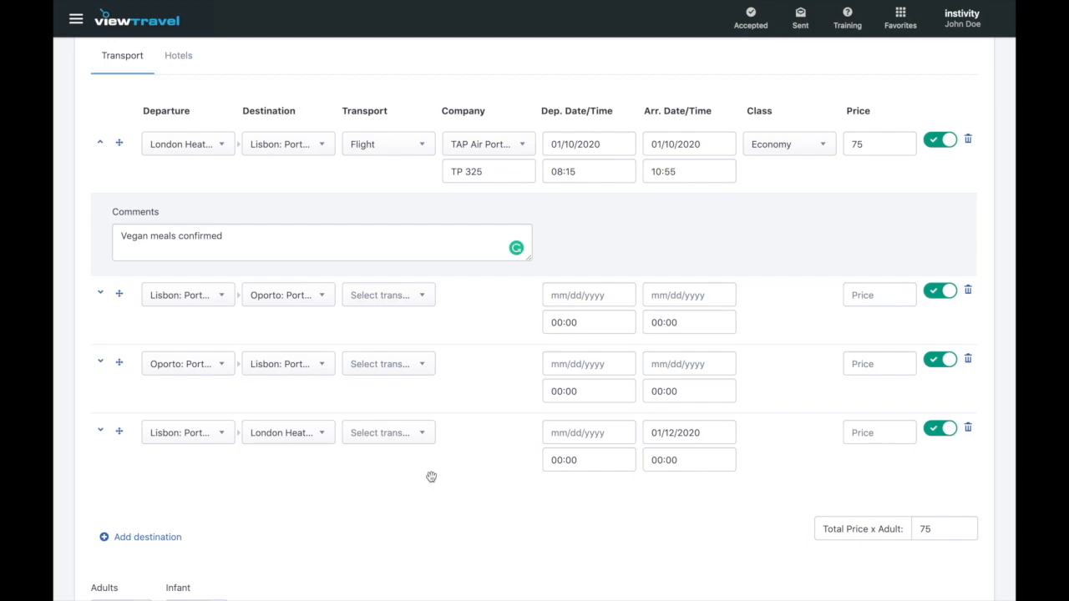
pyautogui.click(101, 431)
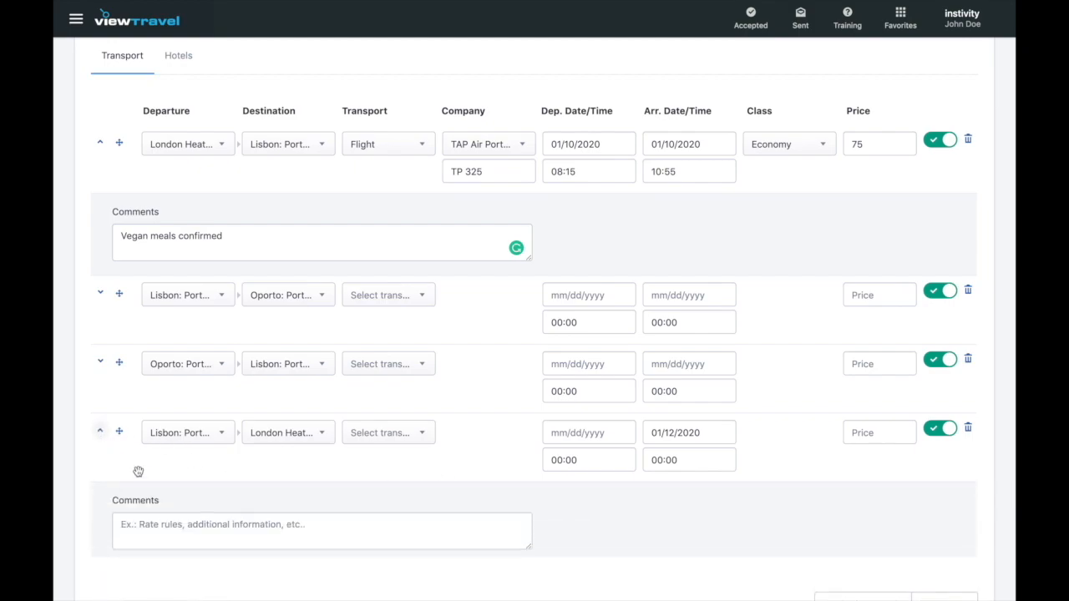
pyautogui.click(177, 525)
pyautogui.write('Vegan meals confirmed')
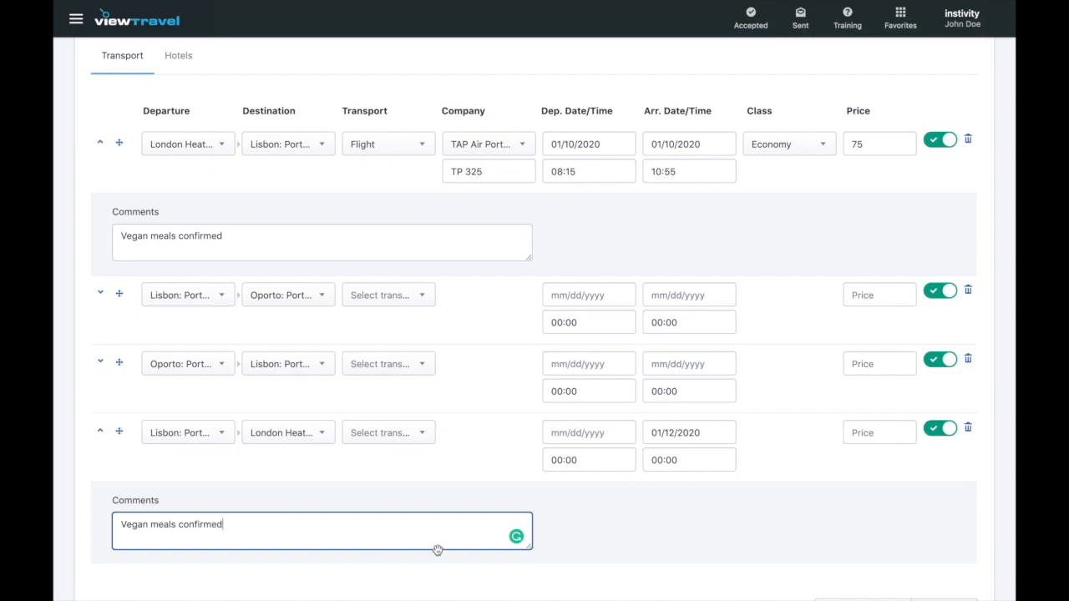
pyautogui.click(609, 528)
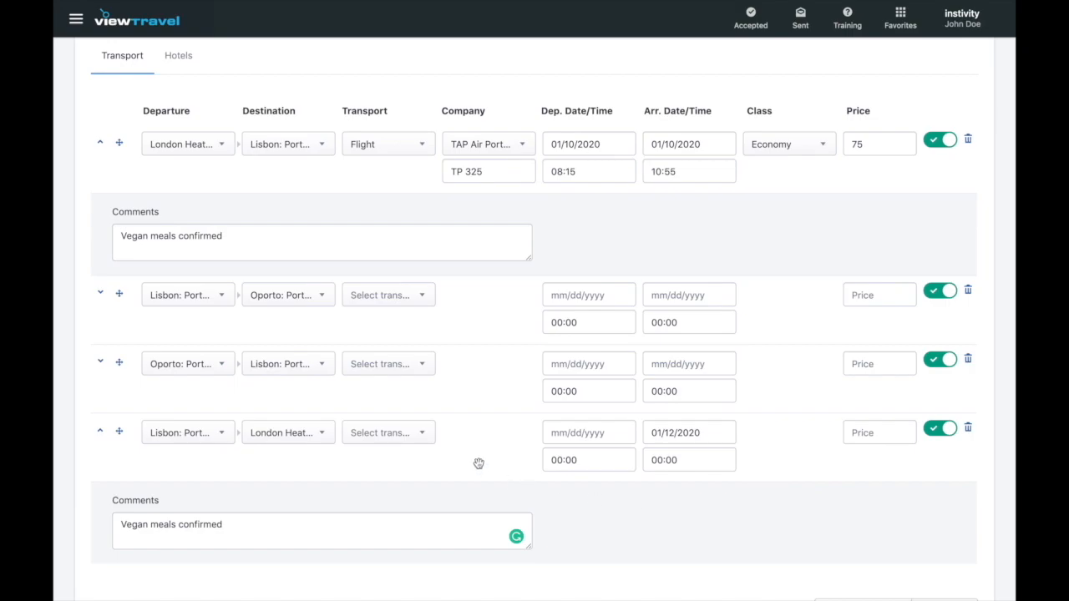
# - Make the Lisbon–London leg a TAP Air Portugal flight, number TP 324
pyautogui.click(429, 441)
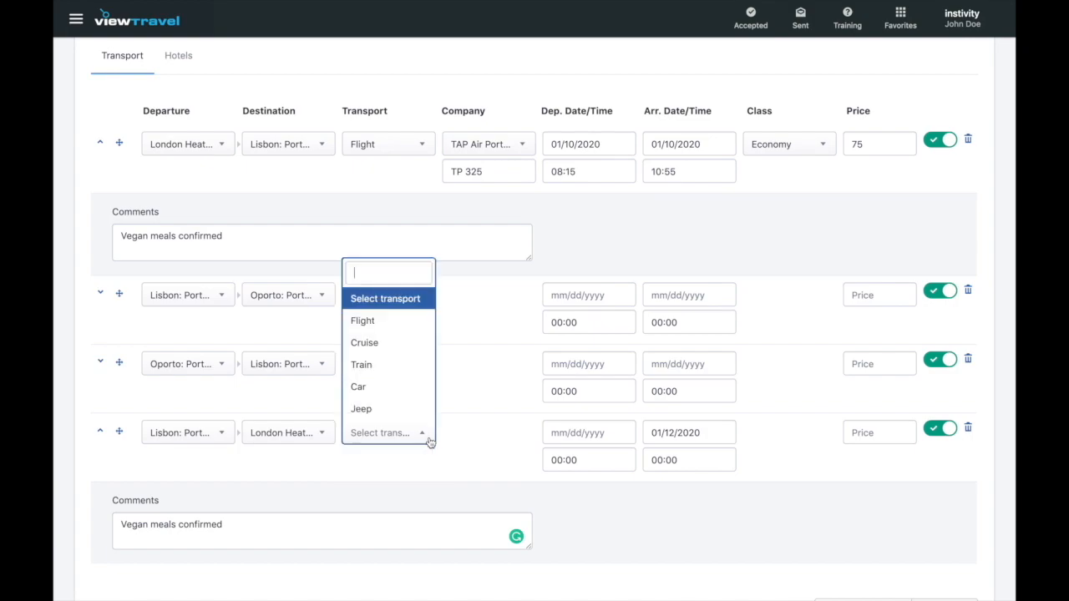
pyautogui.click(410, 319)
pyautogui.click(524, 439)
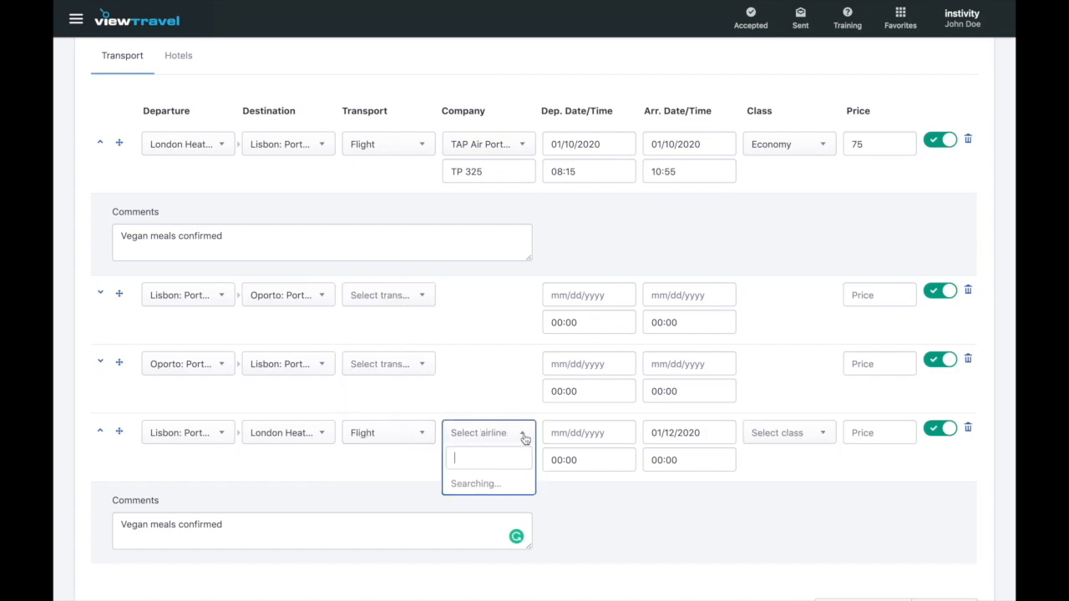
pyautogui.write('tap')
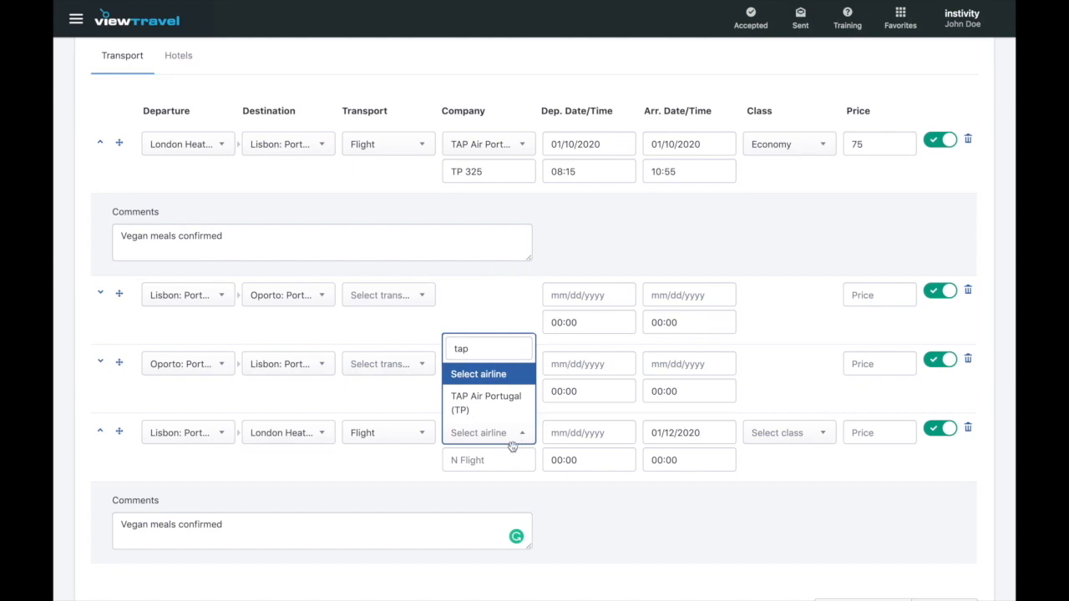
pyautogui.click(503, 404)
pyautogui.click(493, 459)
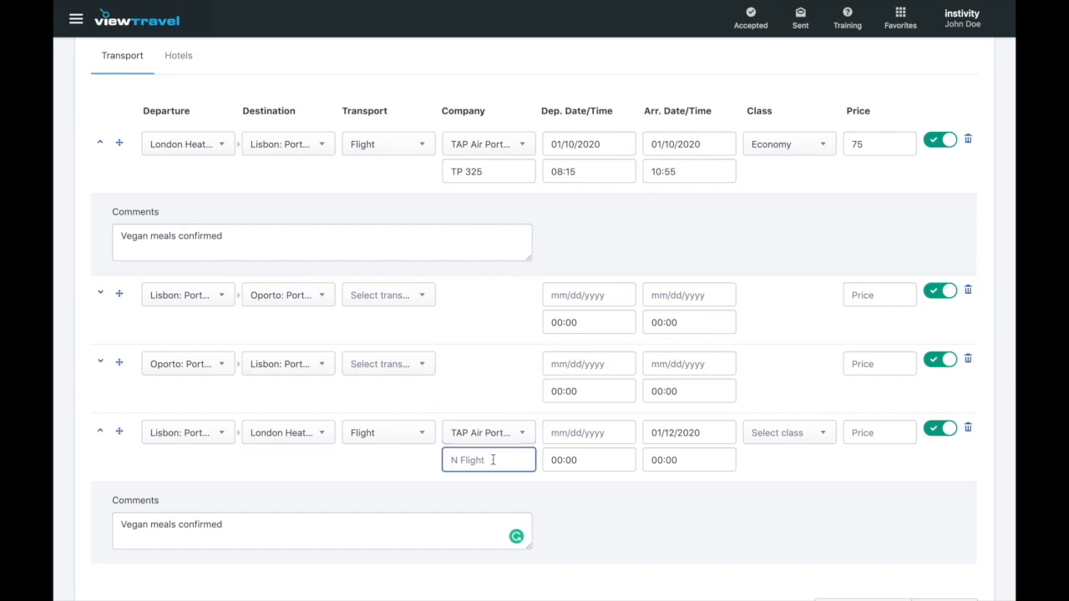
pyautogui.write('TP 324')
# - Date the return flight 01/12/2020 with departure at 18:50 (6:50 PM)
pyautogui.scroll(-2, 553, 321)
pyautogui.scroll(-3, 553, 321)
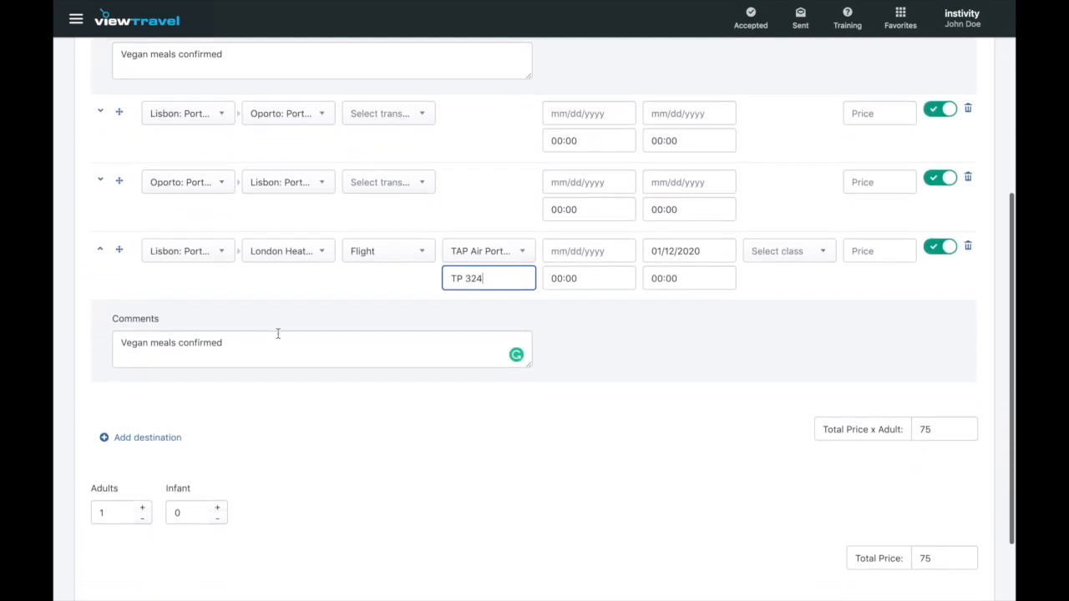
pyautogui.click(578, 246)
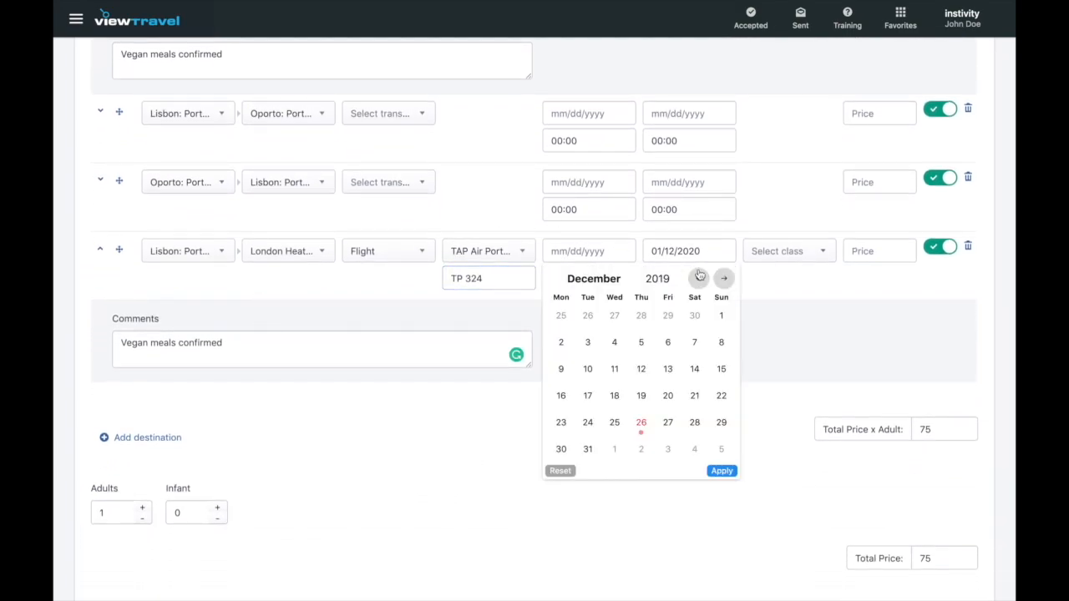
pyautogui.click(724, 278)
pyautogui.click(722, 342)
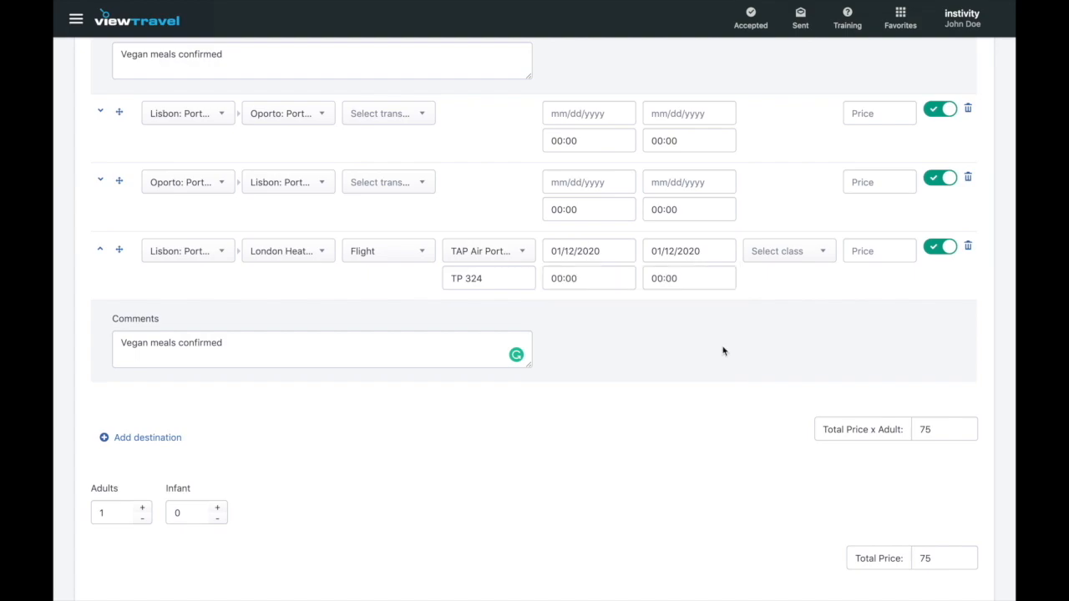
pyautogui.click(575, 287)
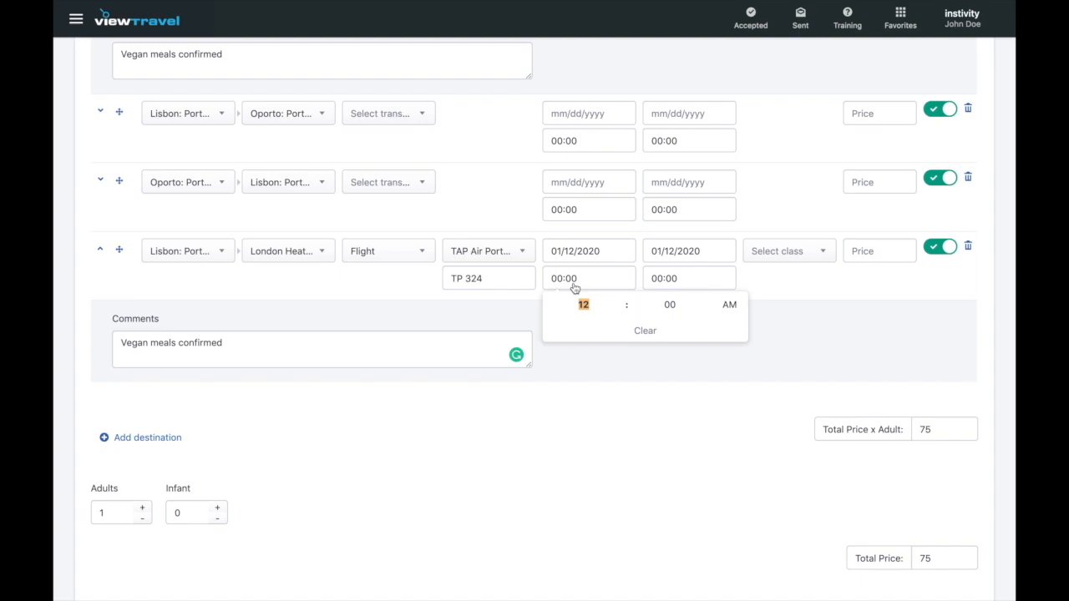
pyautogui.write('6')
pyautogui.press('Tab')
pyautogui.write('50')
pyautogui.press('Tab')
pyautogui.click(728, 304)
# - Set the return arrival to 21:35, class Economy, and price 80, totalling 155
pyautogui.click(685, 284)
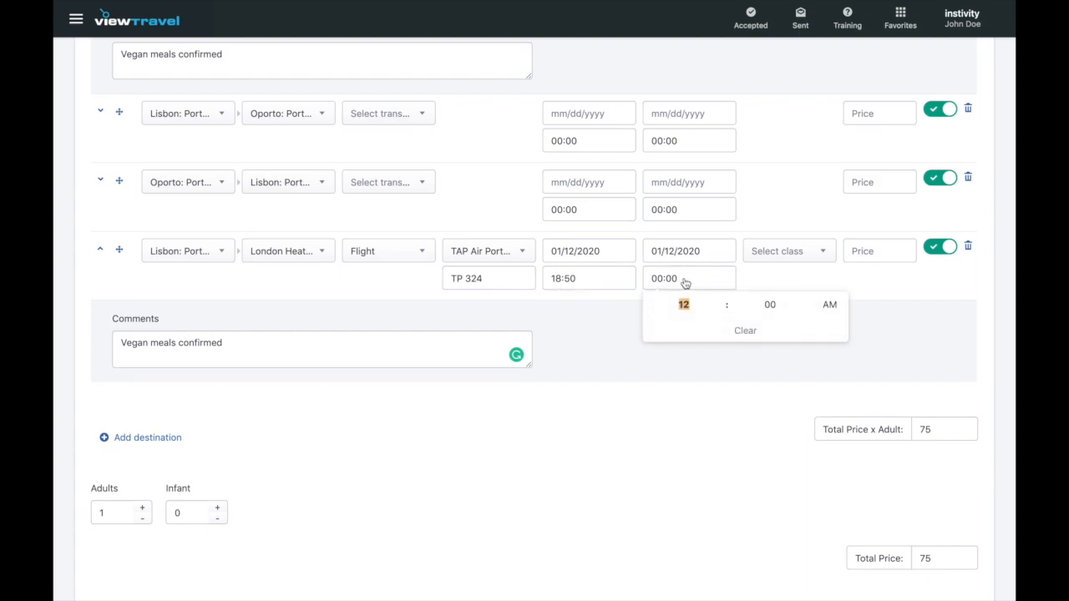
pyautogui.write('9')
pyautogui.press('Tab')
pyautogui.write('35')
pyautogui.click(836, 309)
pyautogui.click(820, 258)
pyautogui.click(791, 347)
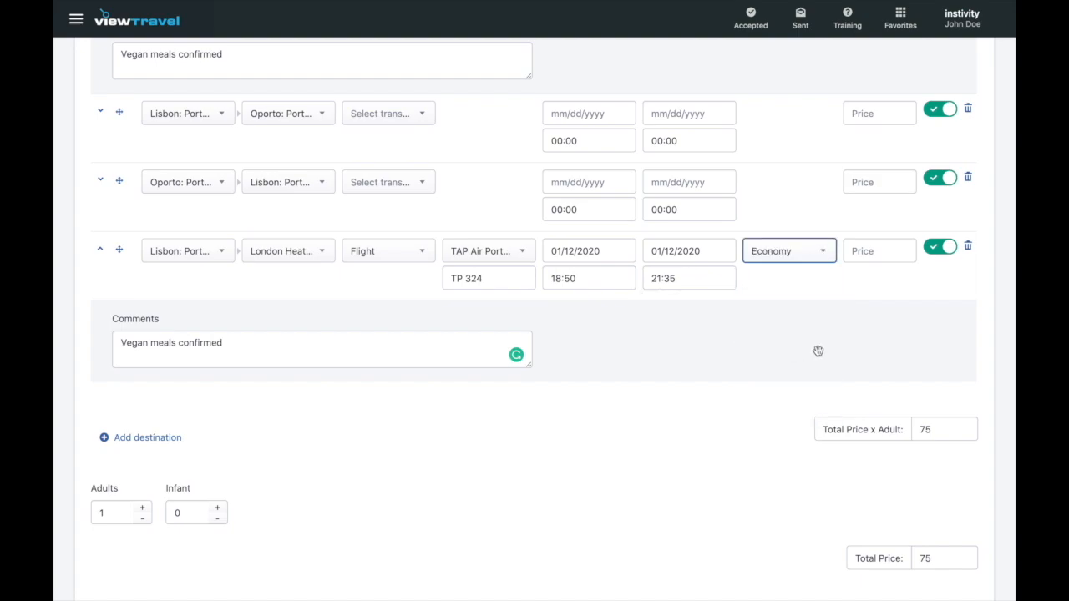
pyautogui.click(871, 258)
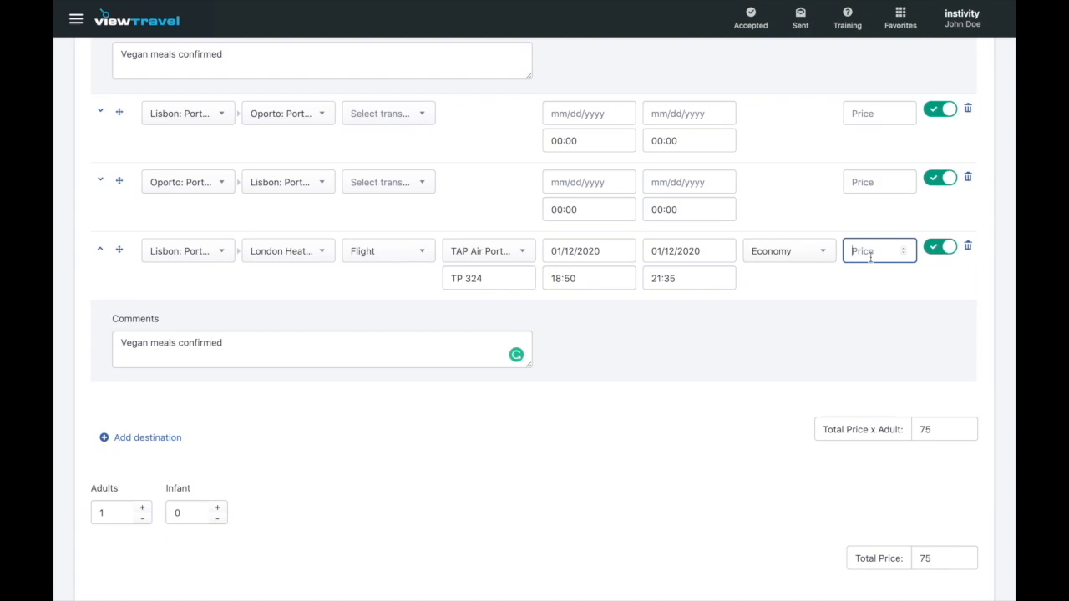
pyautogui.write('80')
pyautogui.click(689, 420)
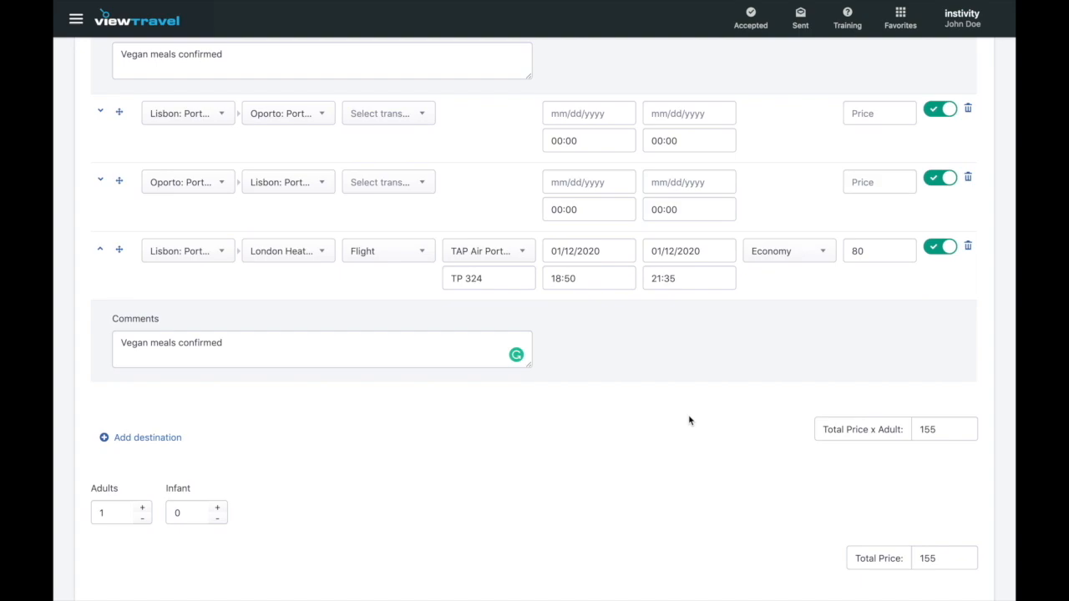
# - Collapse the Comments panel of the Lisbon–London return leg
pyautogui.scroll(3, 689, 420)
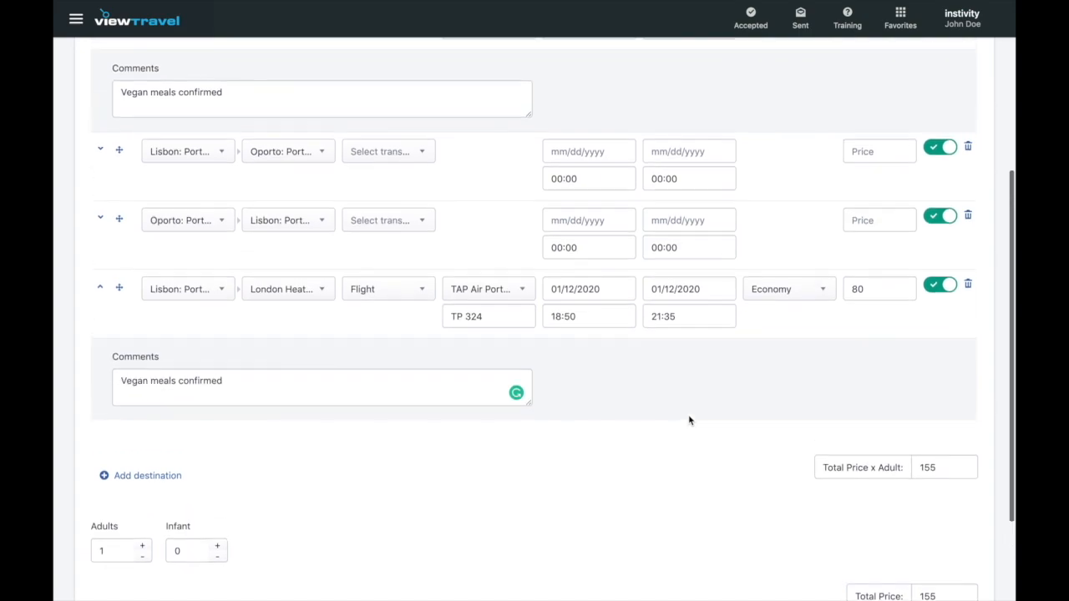
pyautogui.scroll(2, 689, 420)
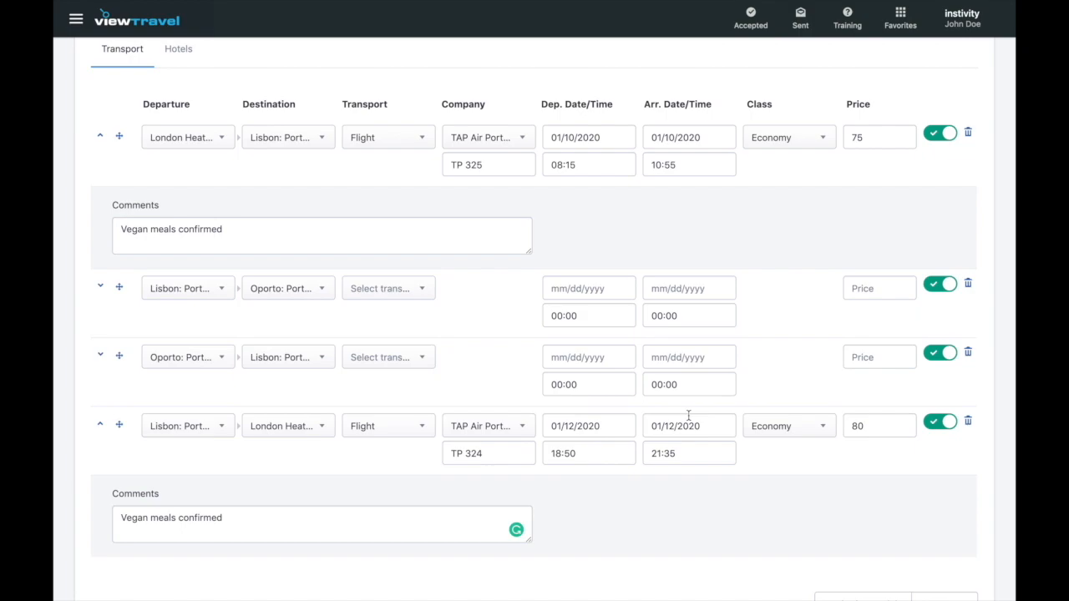
pyautogui.click(100, 426)
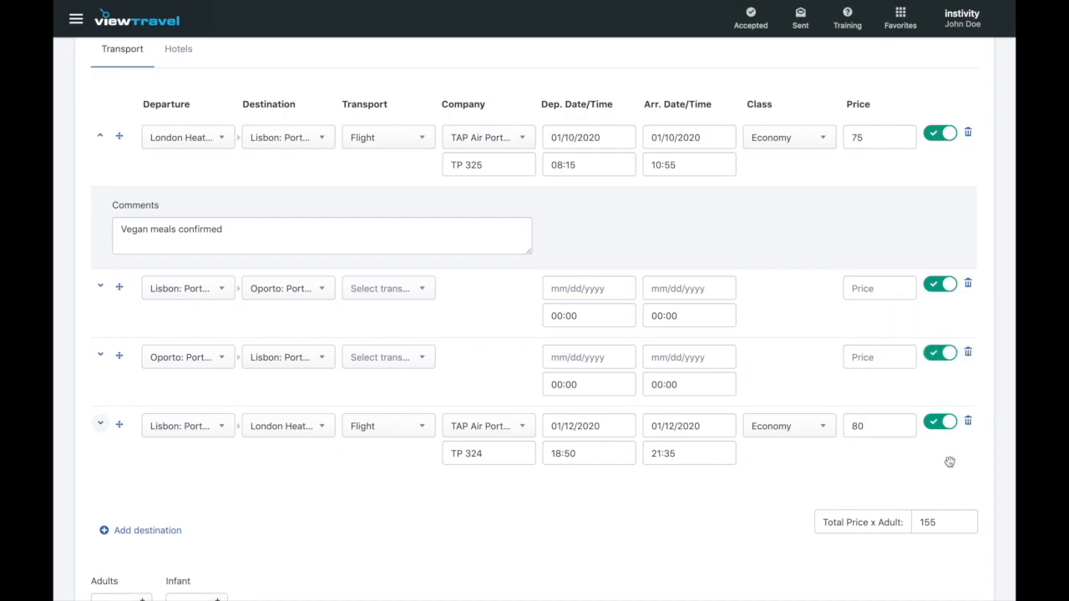
# - Turn off the Lisbon–London and Oporto–Lisbon legs, leaving the total at 155
pyautogui.click(942, 423)
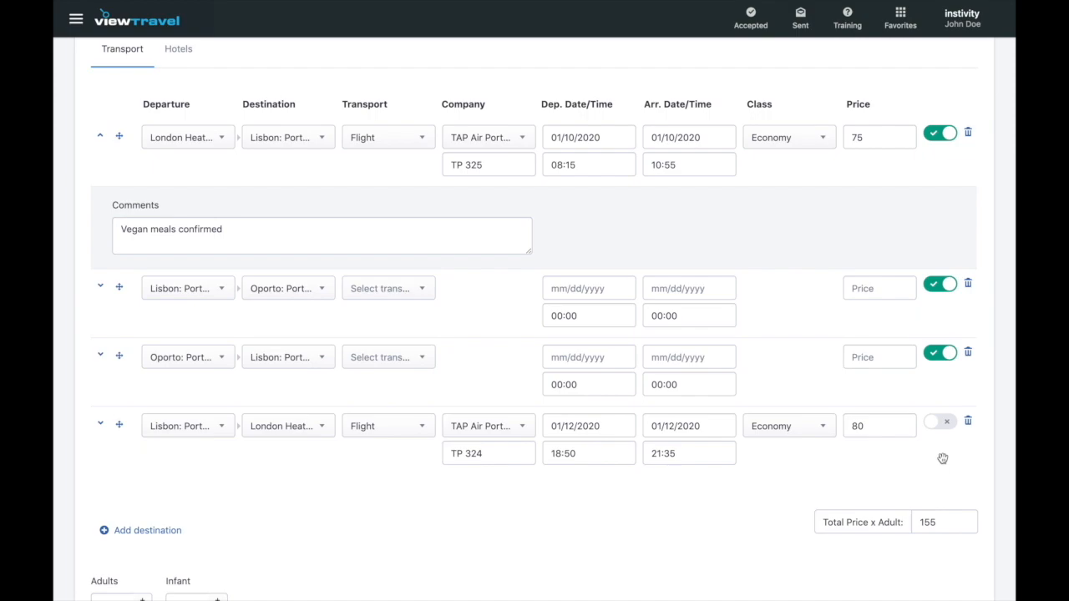
pyautogui.click(949, 354)
pyautogui.scroll(-3, 953, 461)
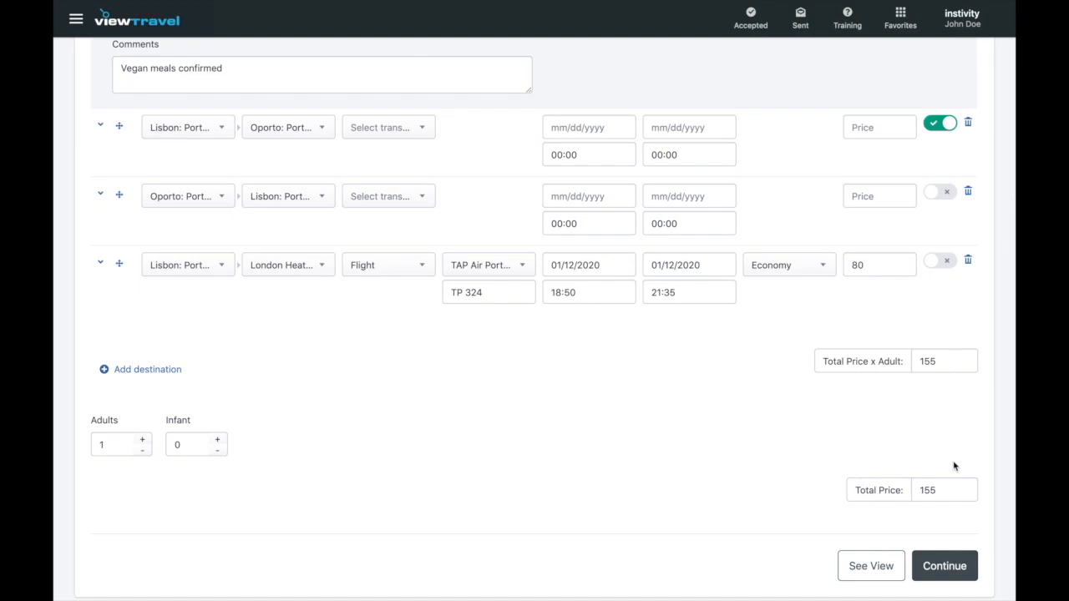
# - Set the Lisbon–Oporto leg to travel by Car and the Oporto–Lisbon leg by Minivan
pyautogui.click(427, 140)
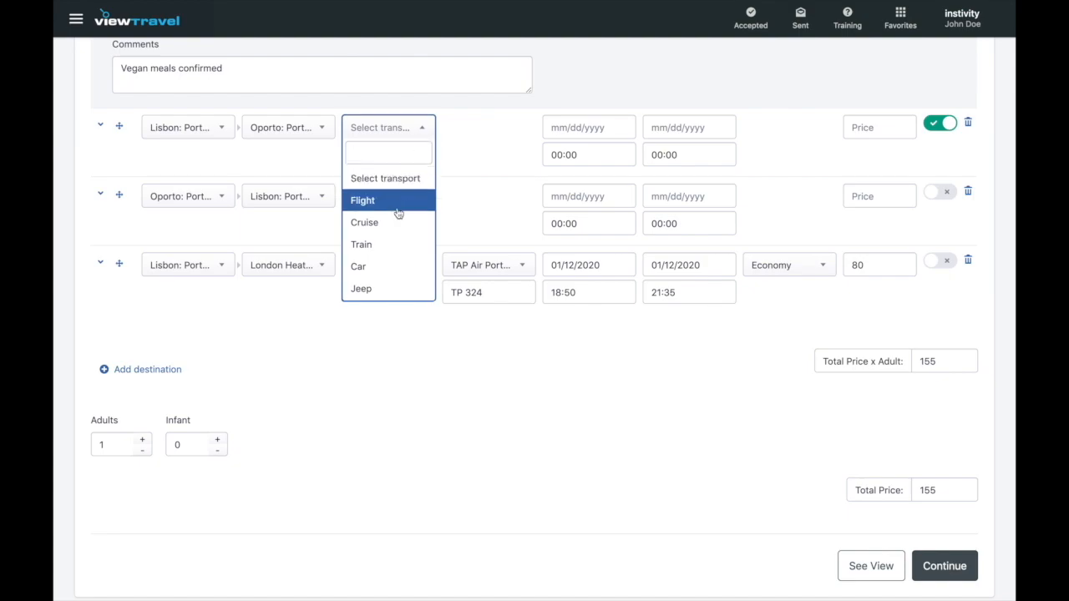
pyautogui.click(393, 267)
pyautogui.click(423, 207)
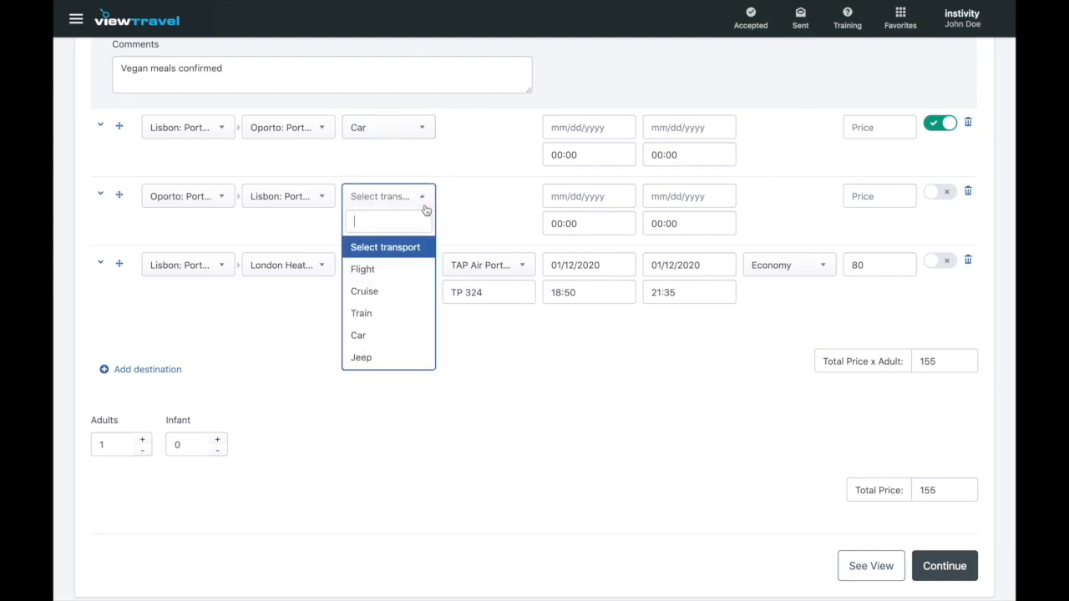
pyautogui.scroll(-3, 401, 300)
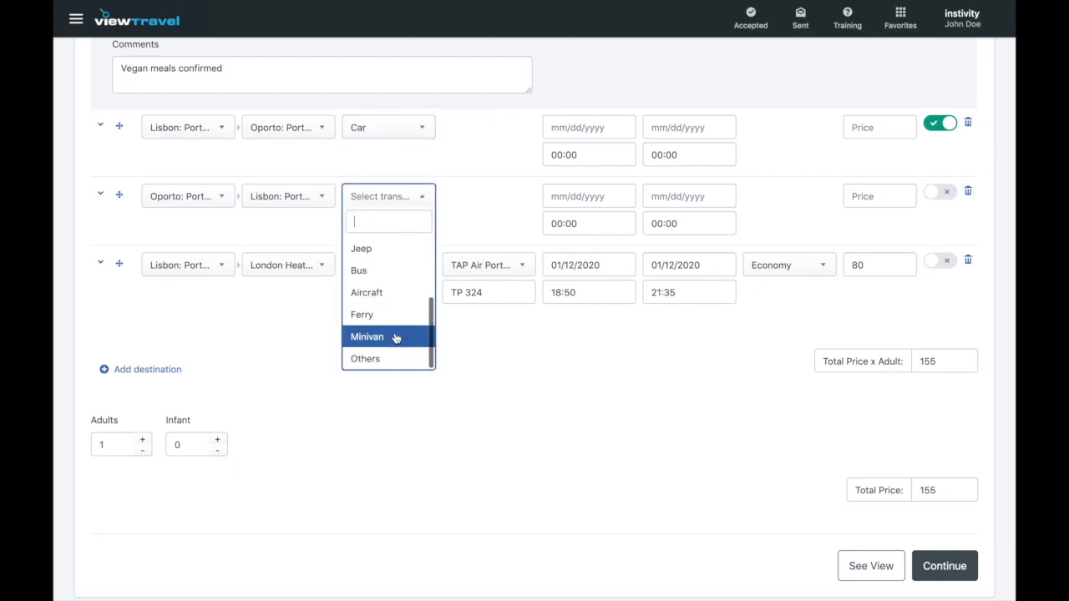
pyautogui.click(396, 337)
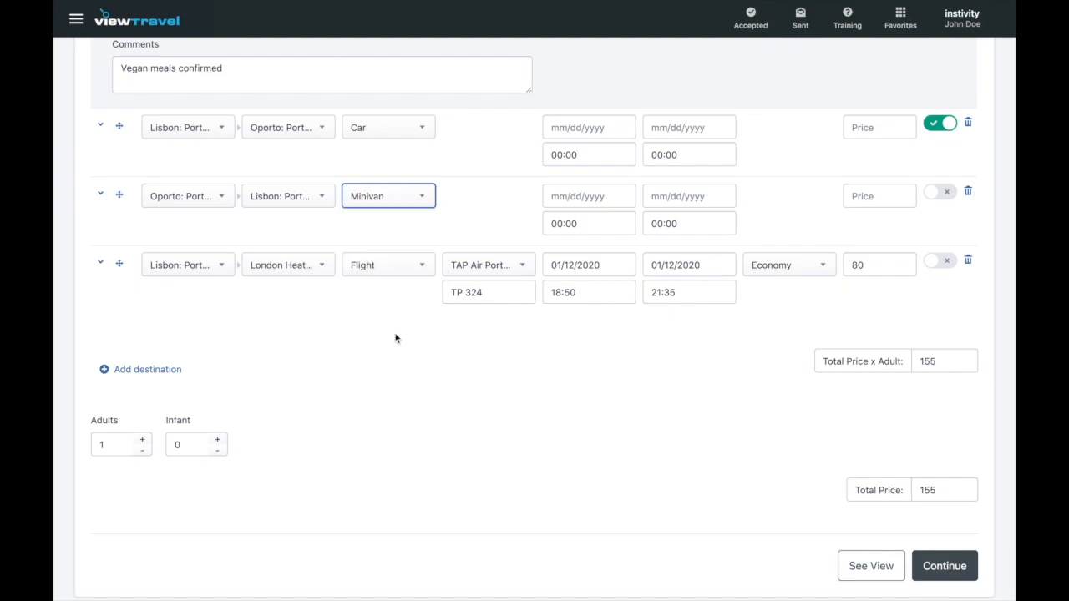
# - Raise the passengers to 3 adults and 2 infants
pyautogui.click(299, 358)
pyautogui.click(142, 440)
pyautogui.click(142, 440)
pyautogui.click(217, 440)
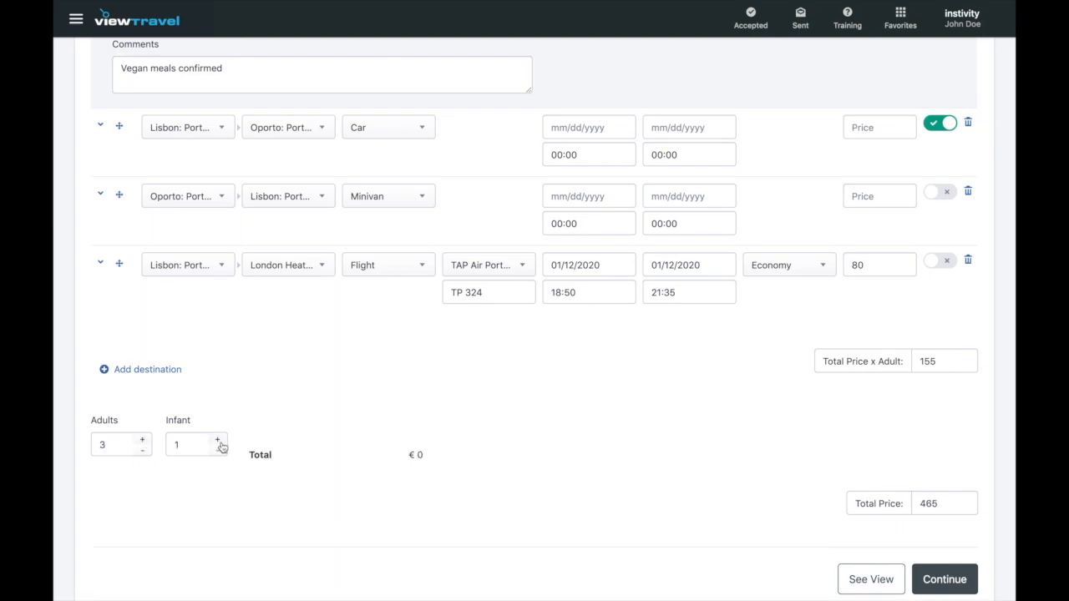
pyautogui.click(217, 441)
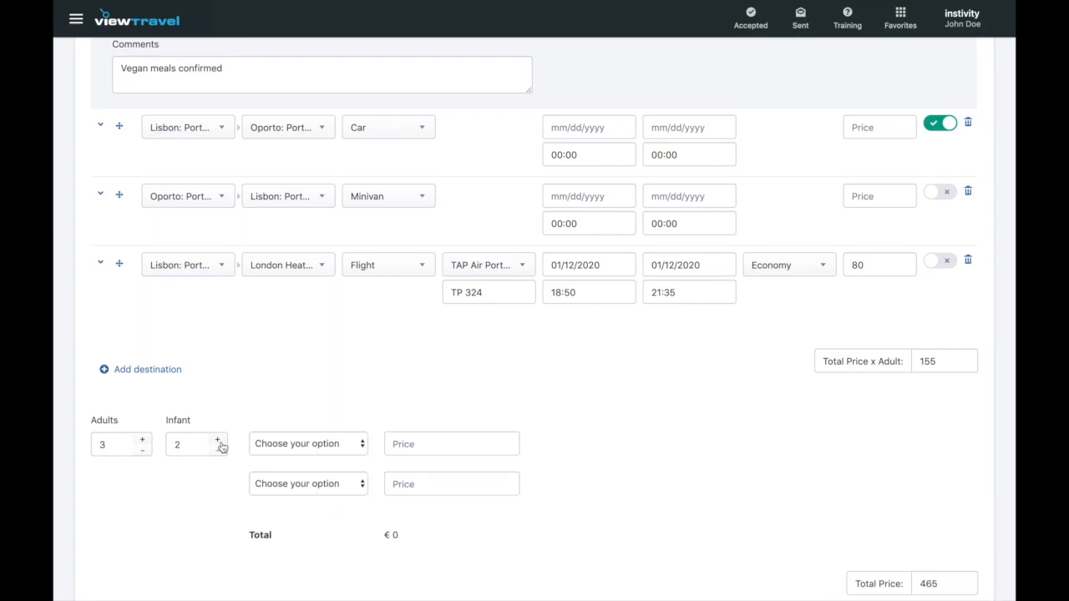
# - Set the infants' ages to 8 years and 3 years
pyautogui.click(341, 448)
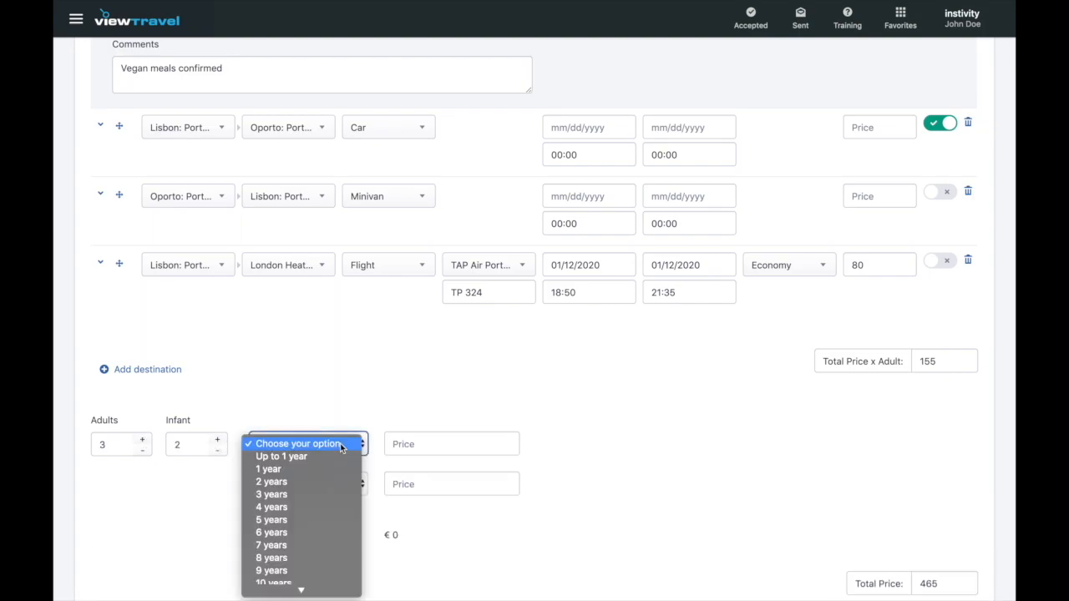
pyautogui.click(320, 558)
pyautogui.click(358, 485)
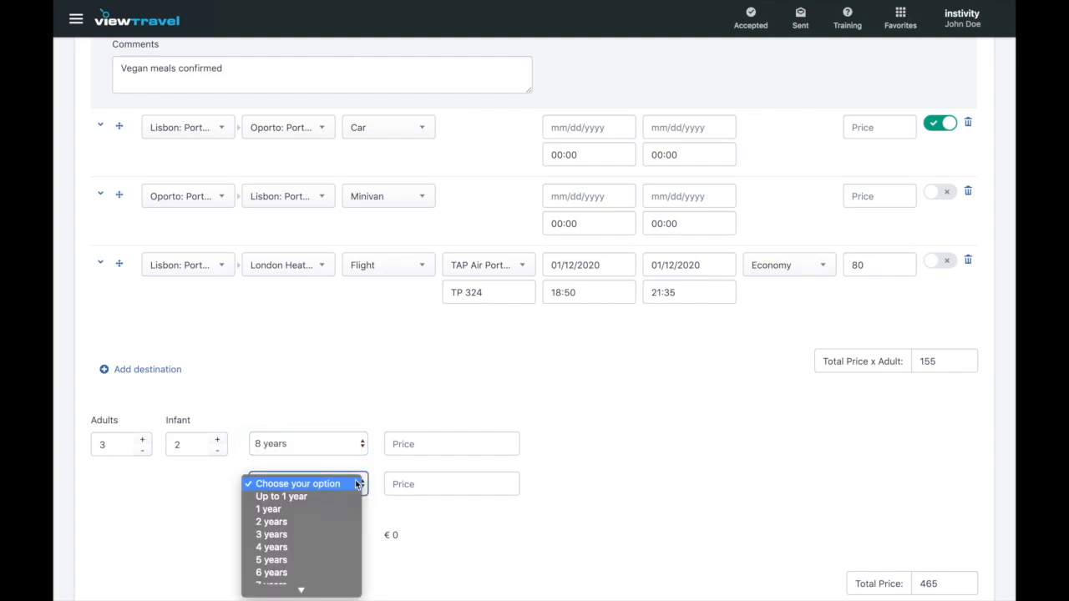
pyautogui.click(333, 538)
# - Price each infant at 50, bringing the Total Price to 565
pyautogui.click(423, 444)
pyautogui.write('50')
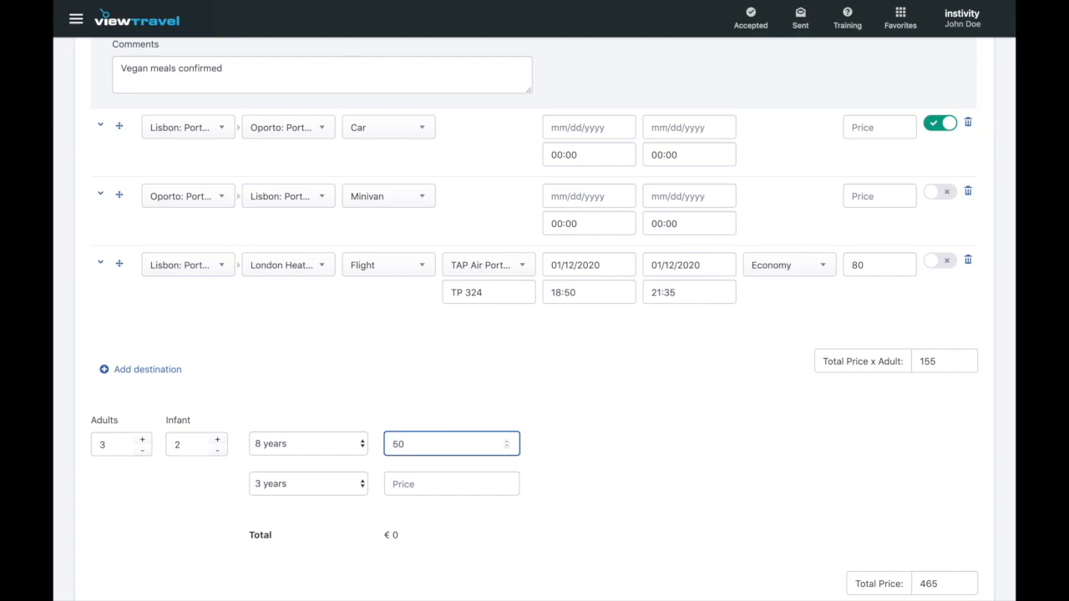
pyautogui.click(421, 484)
pyautogui.write('50')
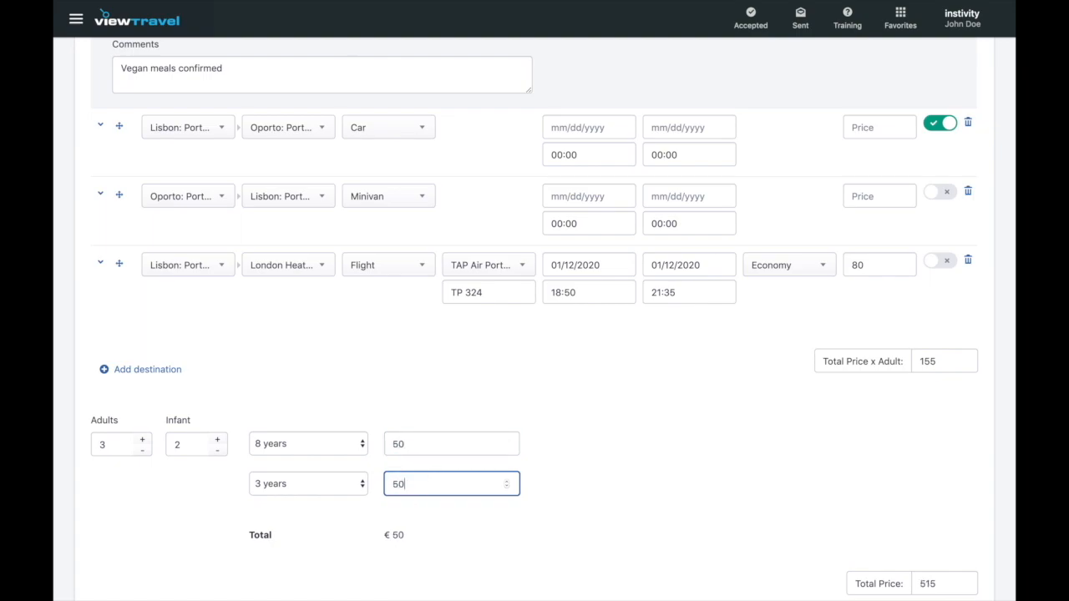
pyautogui.click(650, 556)
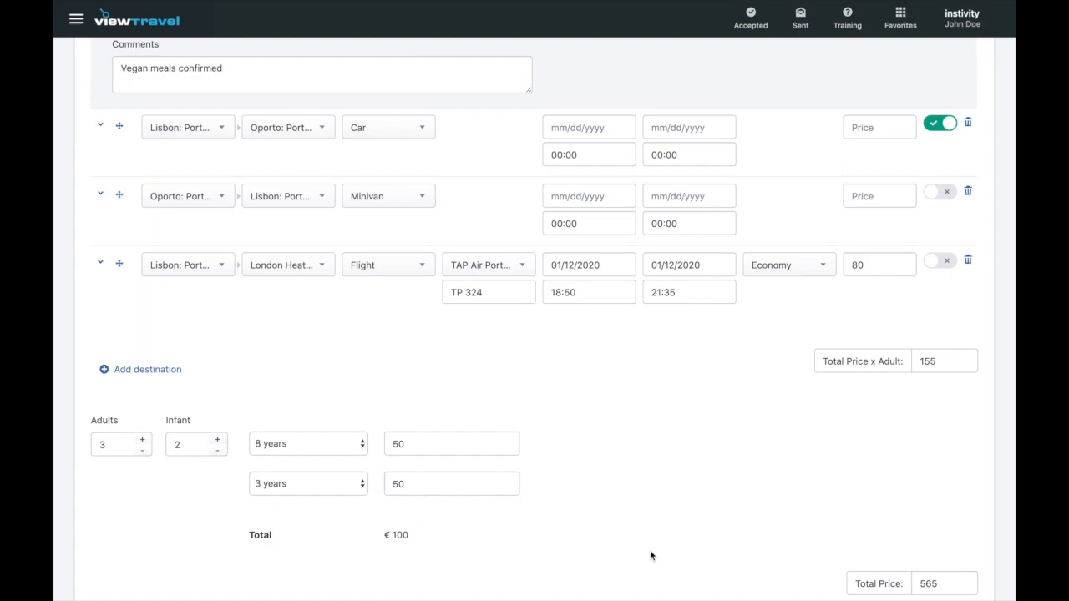
pyautogui.scroll(-2, 651, 555)
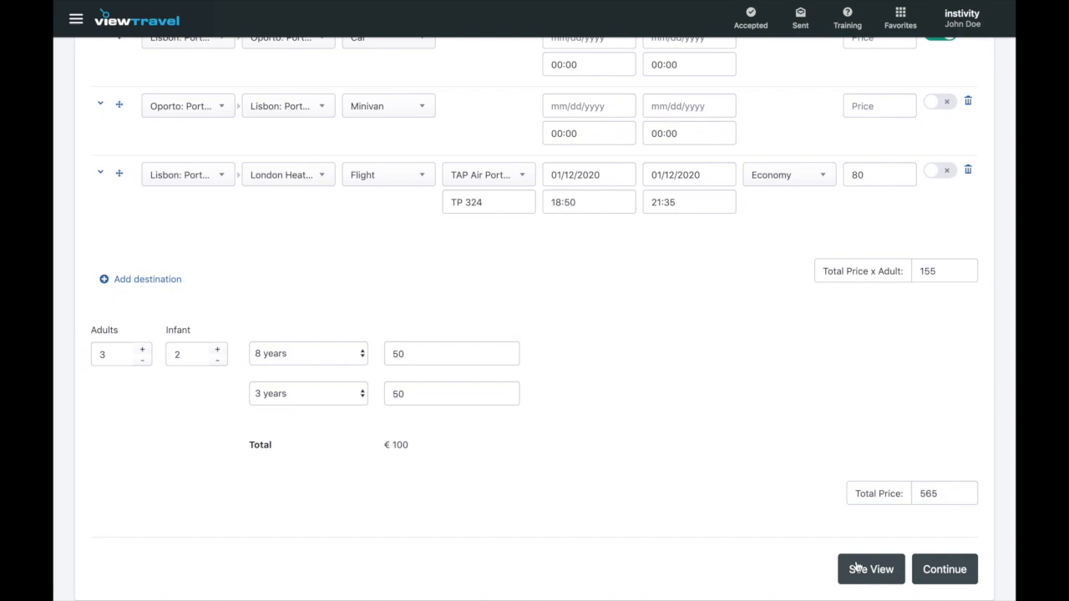
pyautogui.scroll(5, 858, 568)
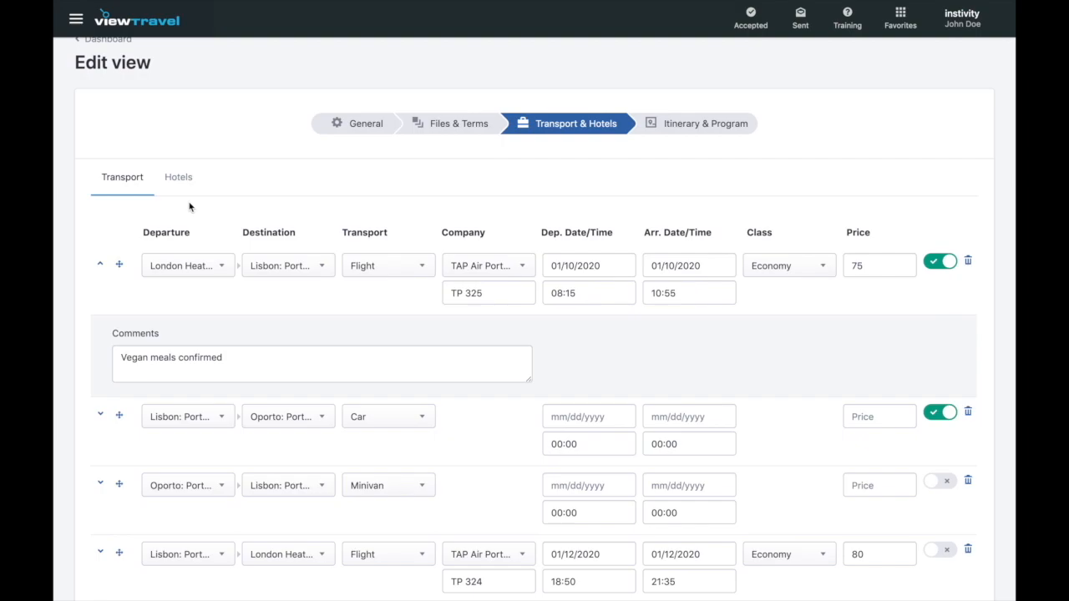
# - Show the trip's Hotels list and expand the first Lisbon City Hotel row
pyautogui.click(185, 178)
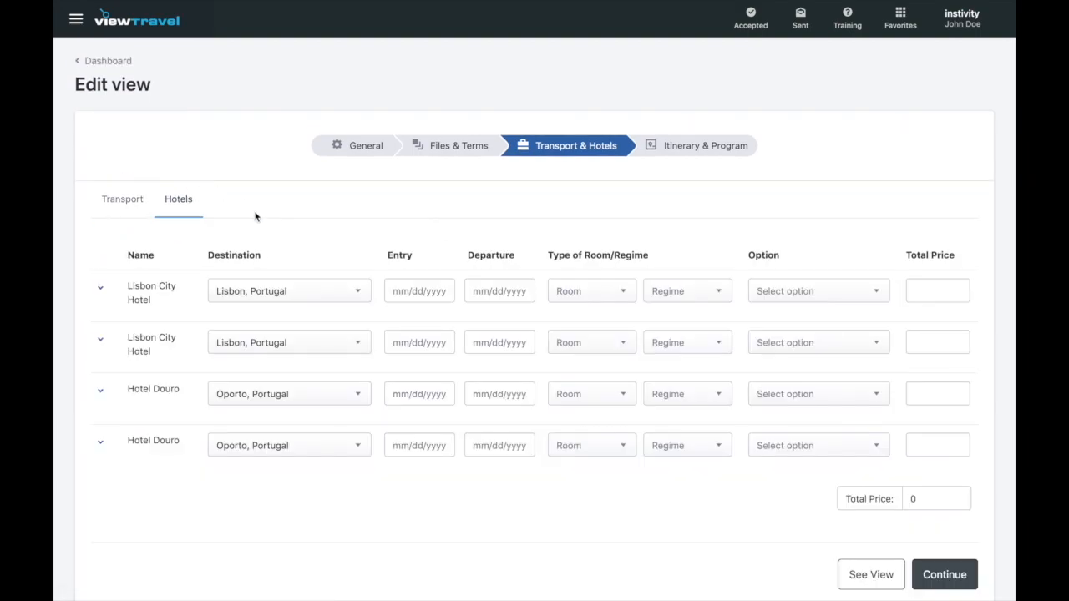
pyautogui.click(100, 290)
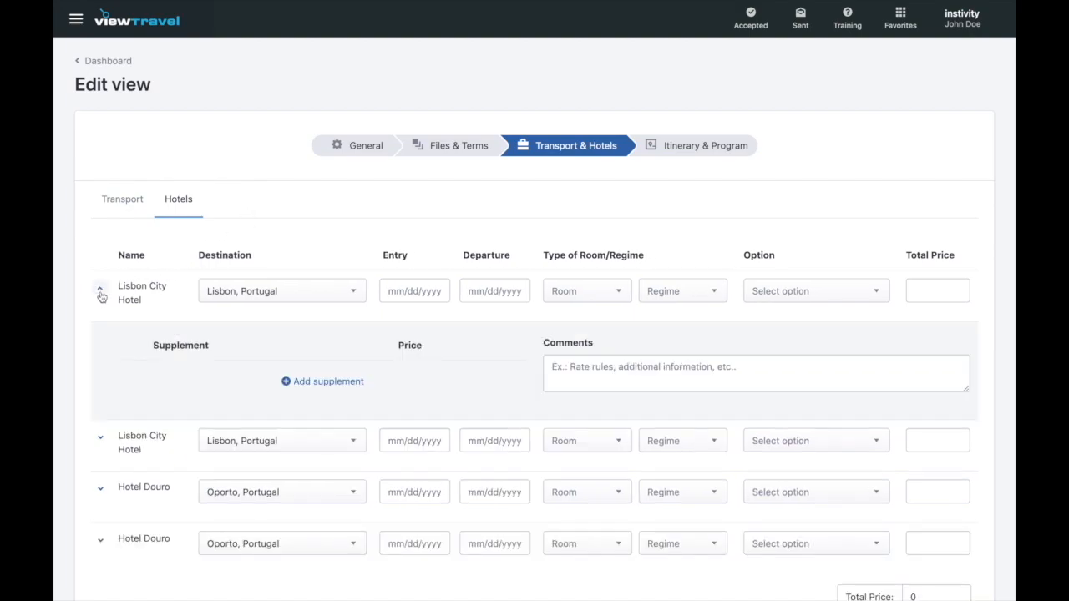
pyautogui.click(101, 291)
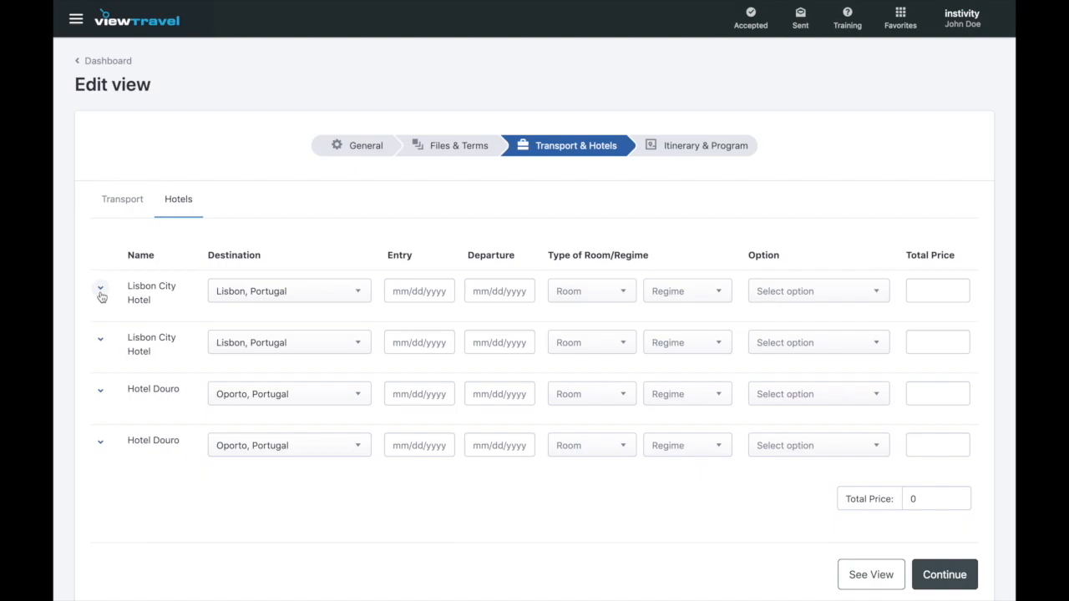
pyautogui.click(100, 290)
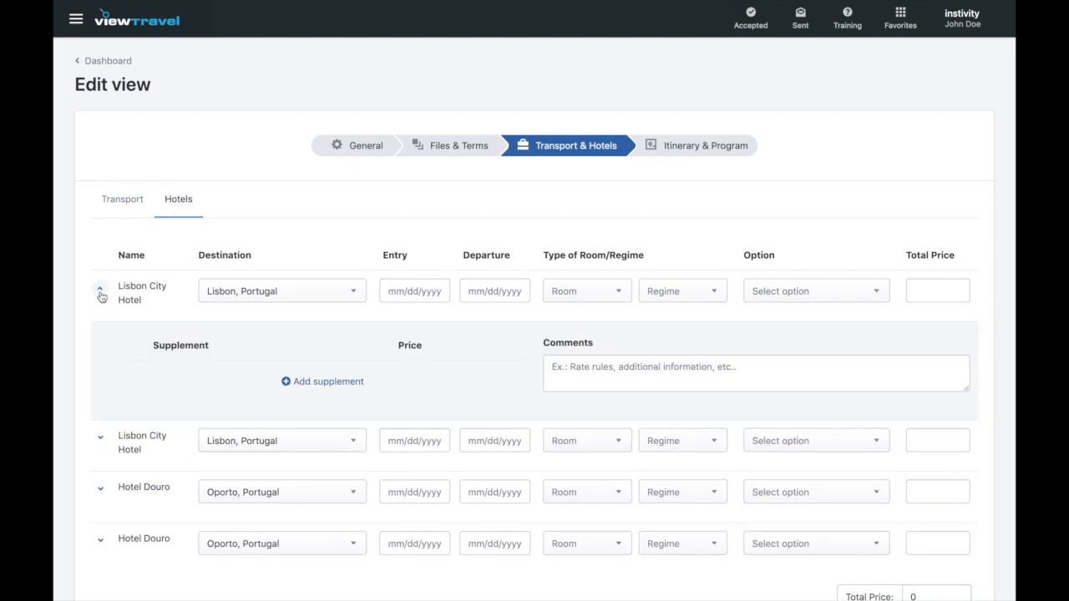
# - Set the first Lisbon City Hotel stay from 01/10/2020 to 01/11/2020
pyautogui.click(412, 292)
pyautogui.click(562, 320)
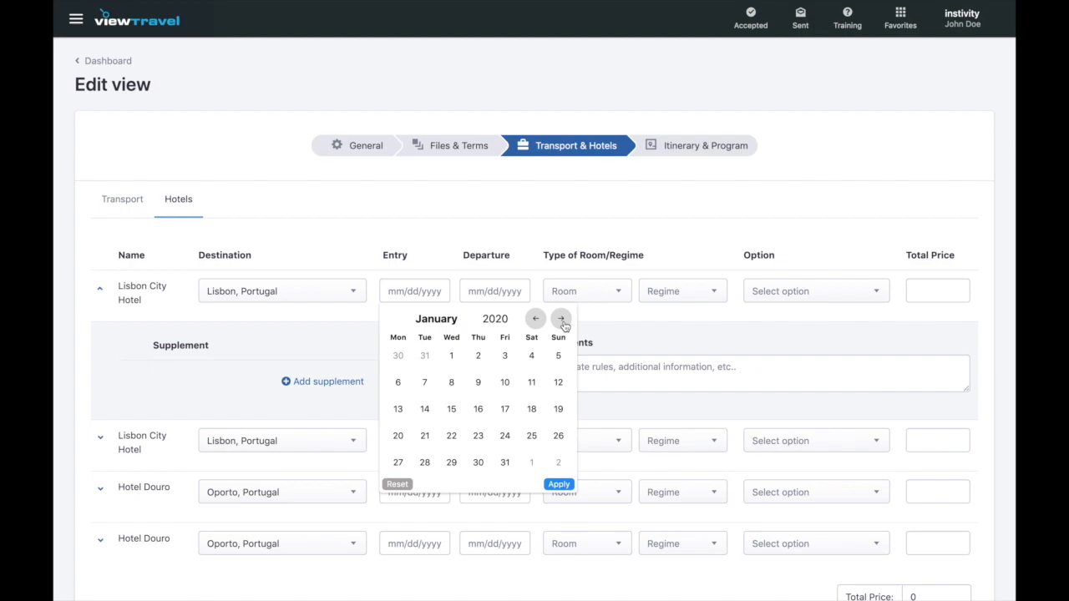
pyautogui.click(505, 383)
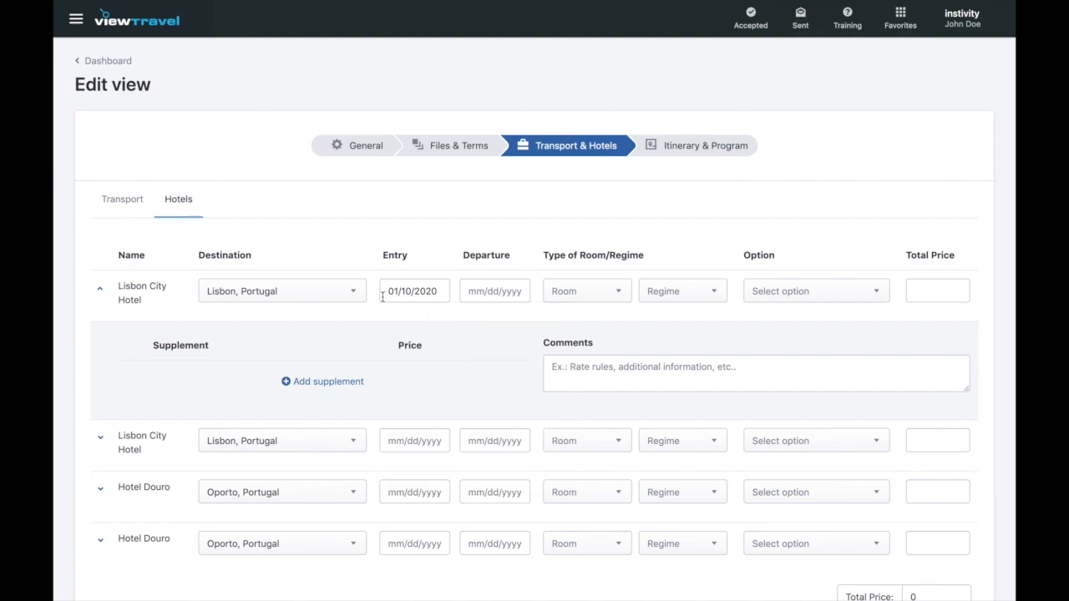
pyautogui.click(484, 292)
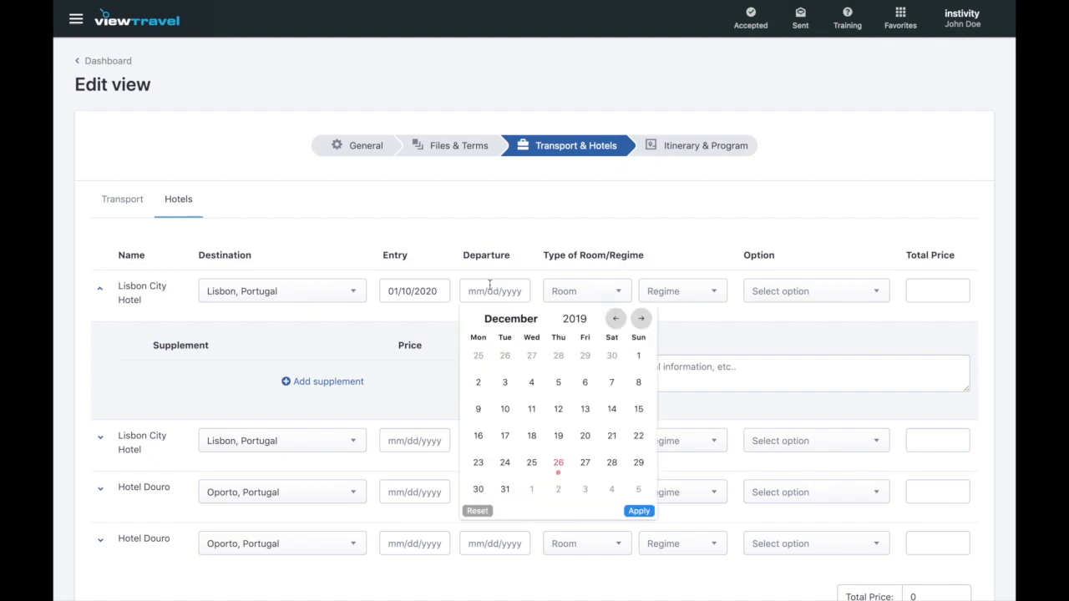
pyautogui.click(640, 318)
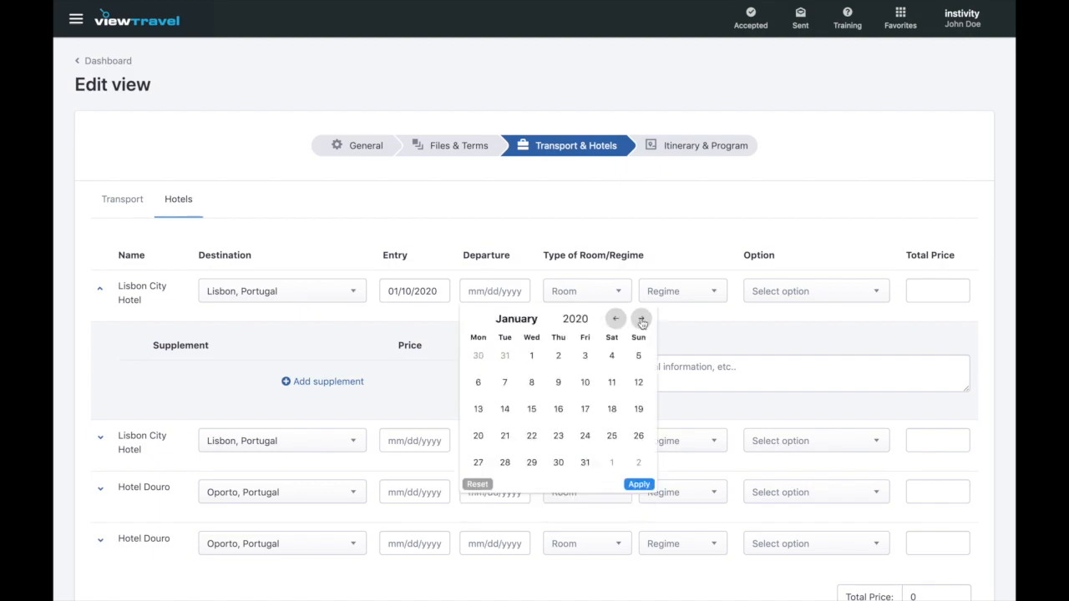
pyautogui.click(612, 383)
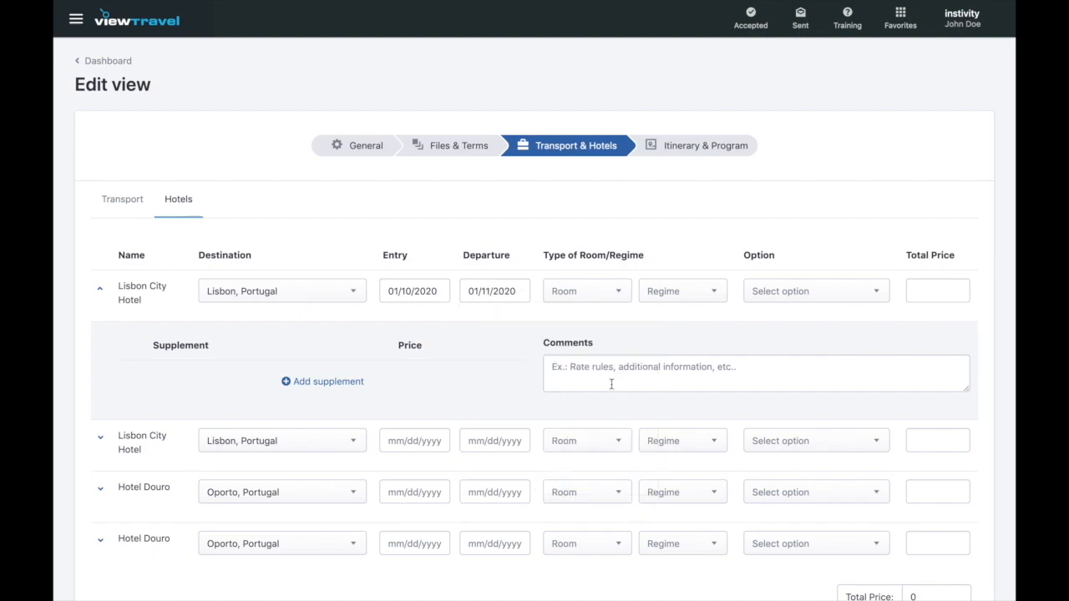
# - Choose Double Standard Room with Bed and breakfast for that stay
pyautogui.click(619, 293)
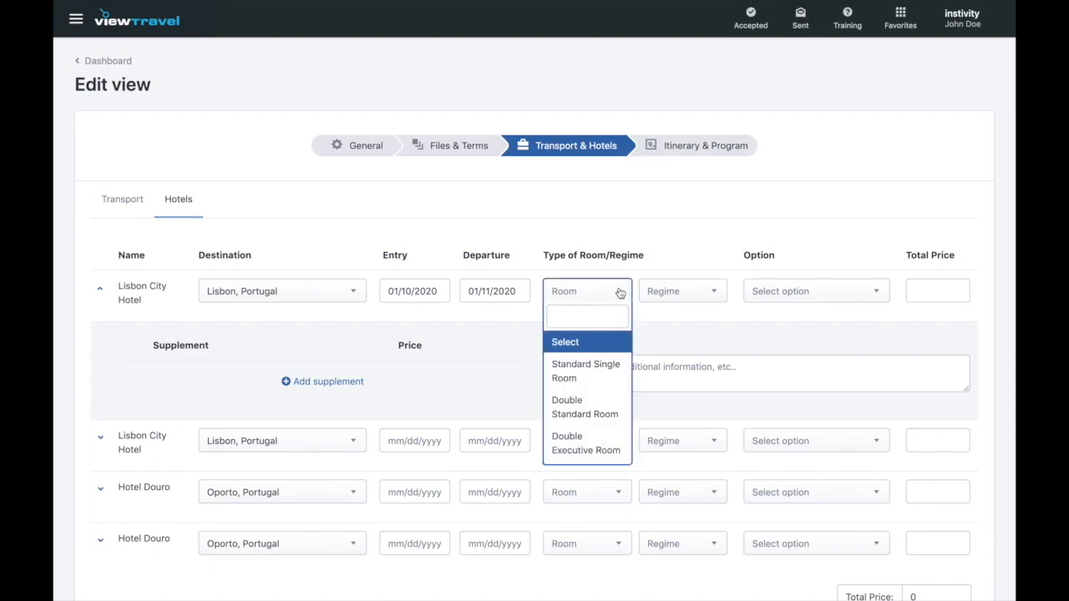
pyautogui.click(602, 406)
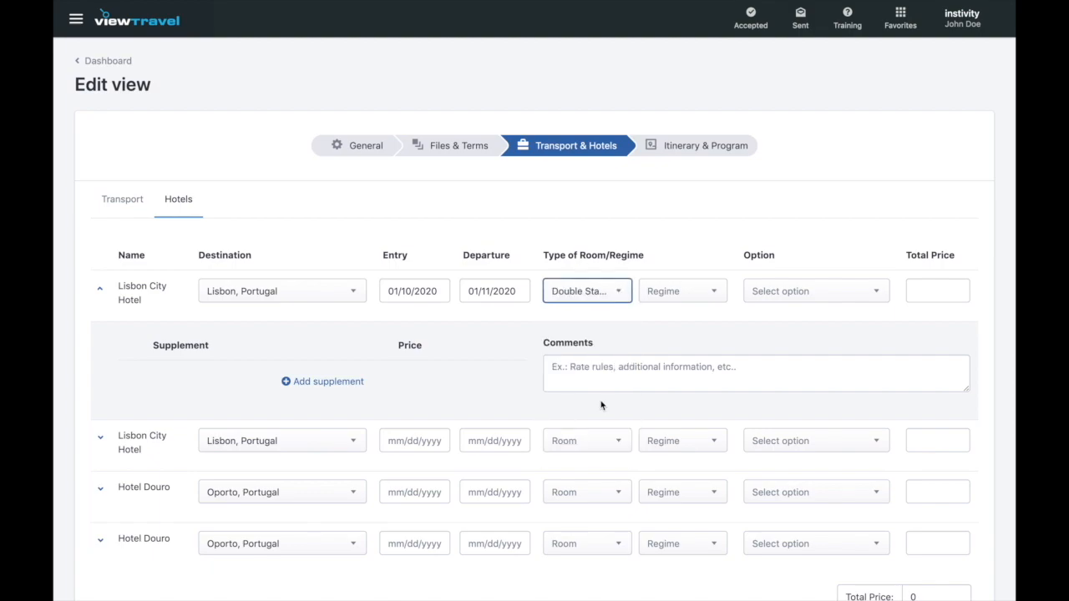
pyautogui.click(715, 292)
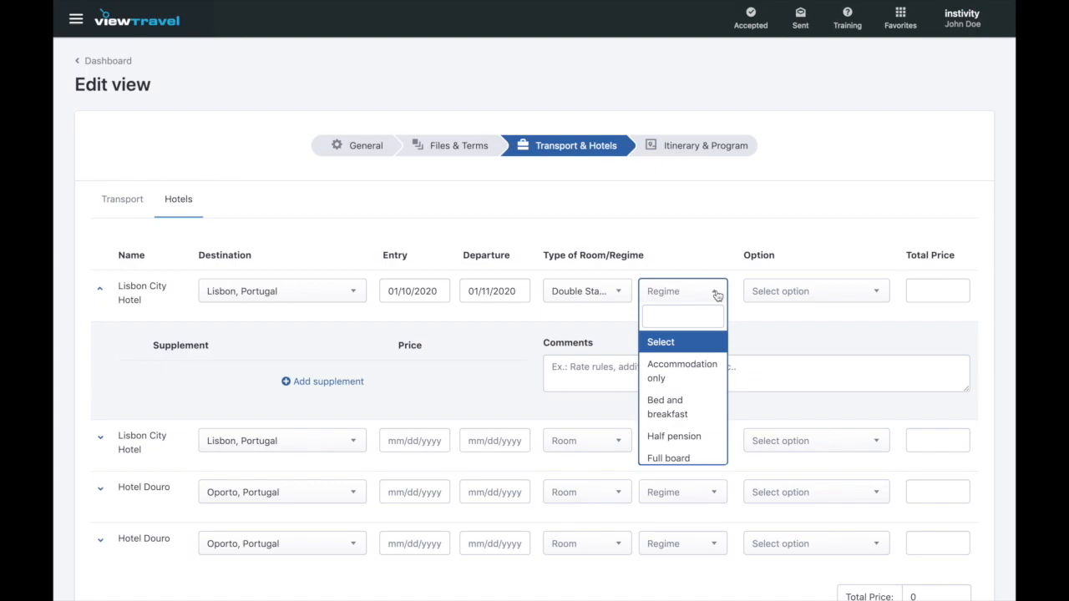
pyautogui.click(683, 407)
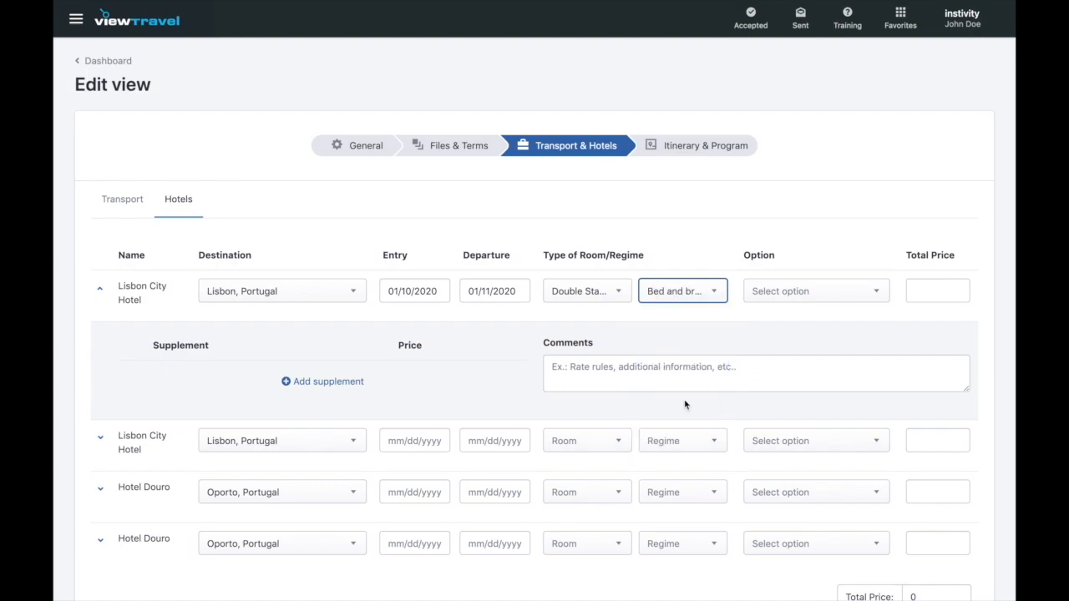
pyautogui.click(796, 343)
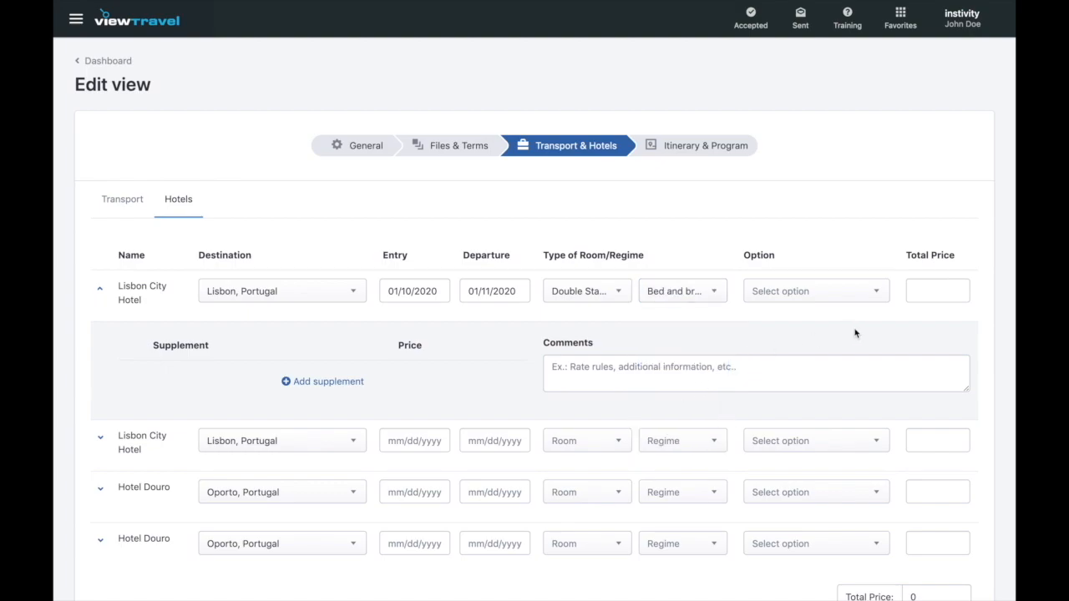
pyautogui.click(876, 298)
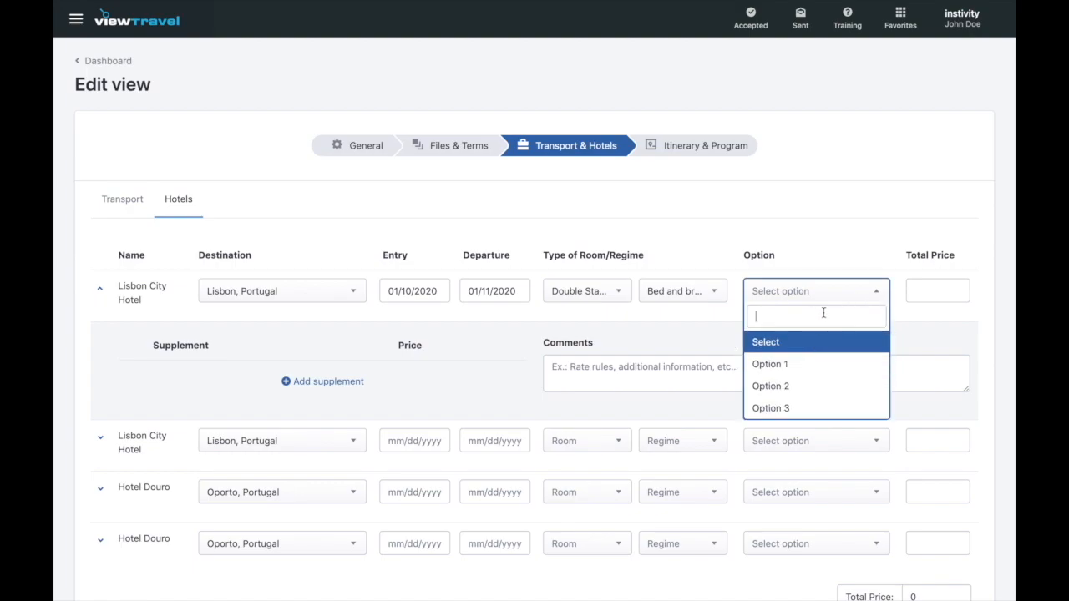
pyautogui.click(838, 296)
pyautogui.click(843, 327)
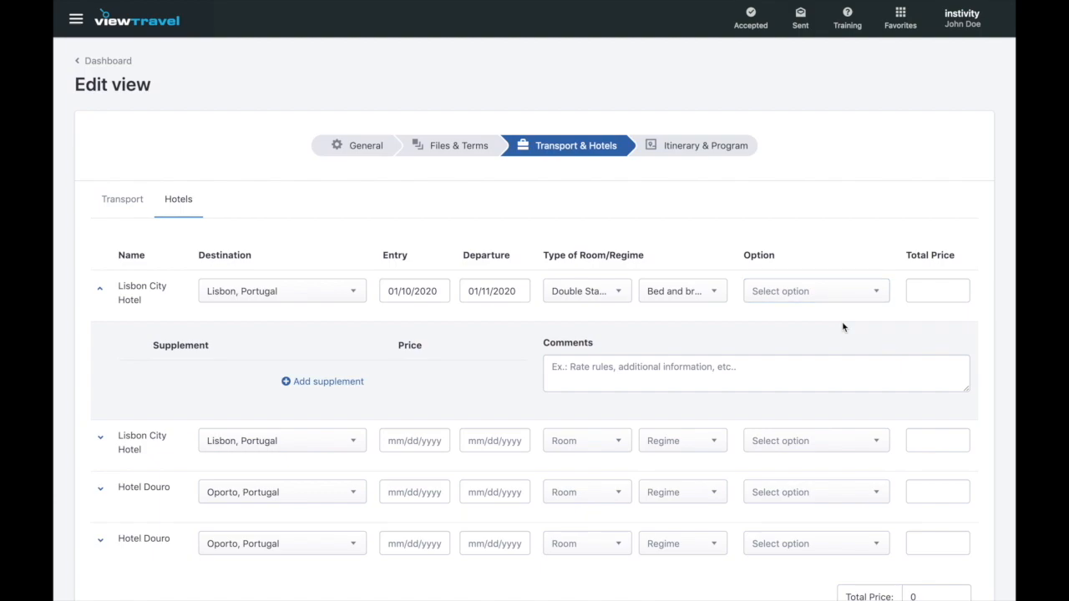
# - Set the first Lisbon City Hotel stay's total price to 120
pyautogui.click(924, 294)
pyautogui.write('120')
pyautogui.click(823, 340)
# - Add an 'Extra child bed' supplement priced at 10, bringing hotels total to 130
pyautogui.click(356, 381)
pyautogui.click(265, 381)
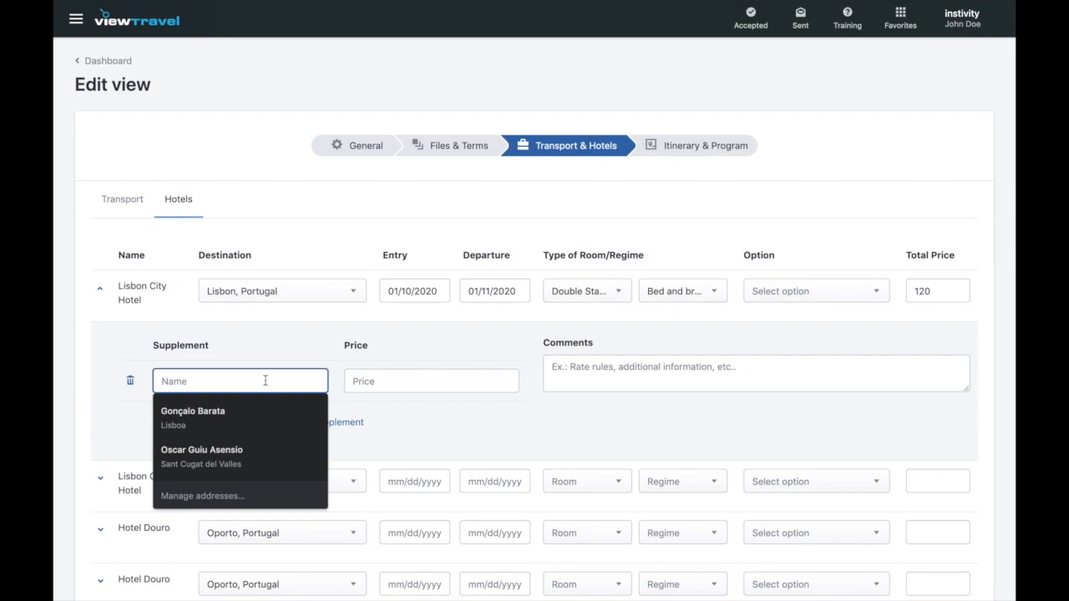
pyautogui.write('Extra c')
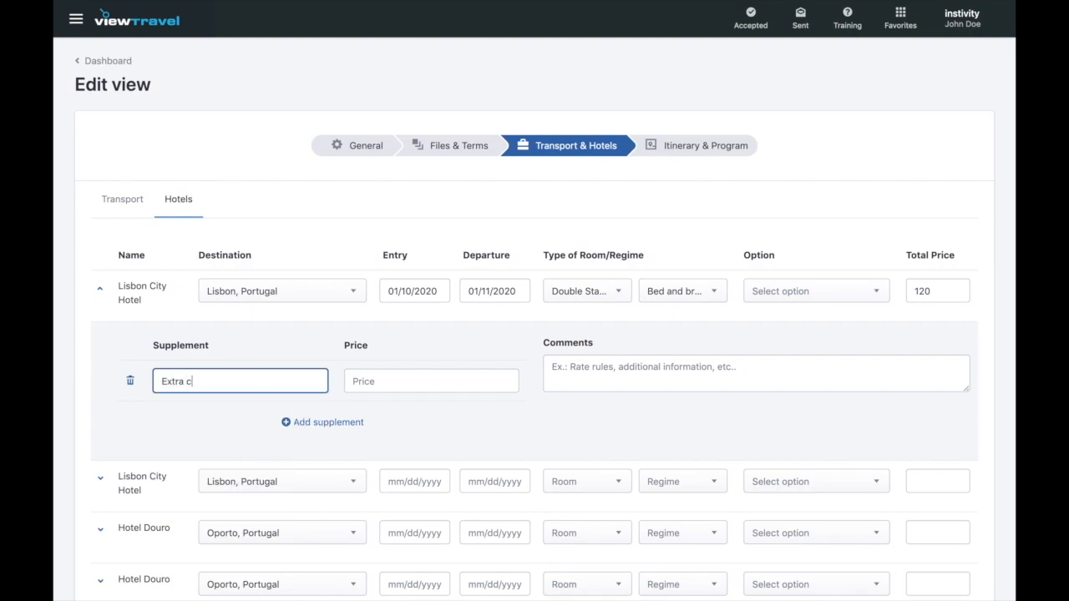
pyautogui.write('hild bed')
pyautogui.click(427, 384)
pyautogui.write('10')
pyautogui.click(514, 433)
pyautogui.scroll(-3, 514, 433)
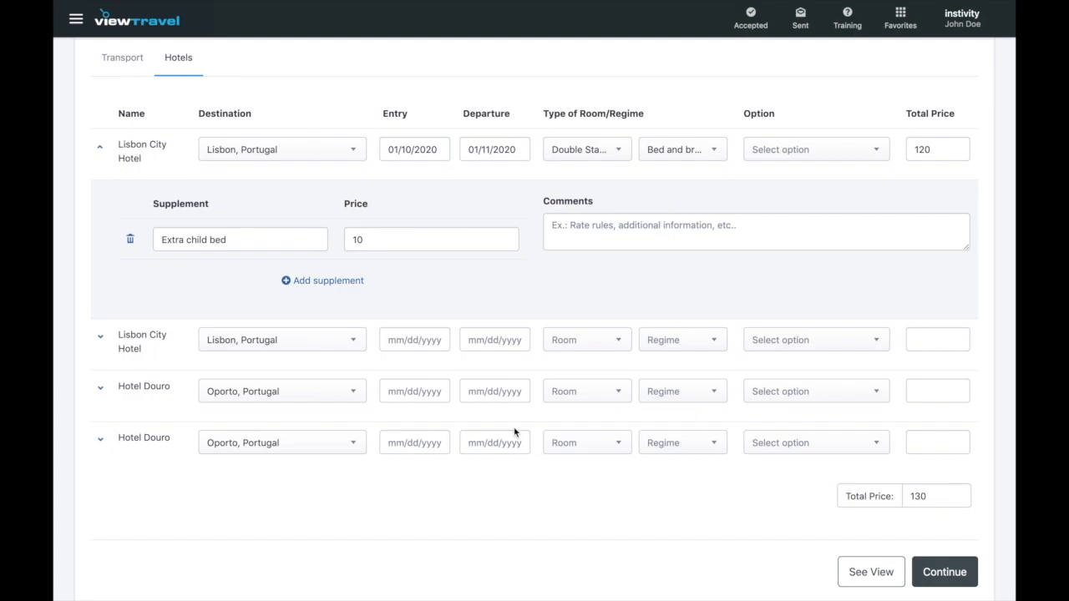
# - Set the second Lisbon City Hotel stay from 10 to 11 January 2020
pyautogui.click(423, 341)
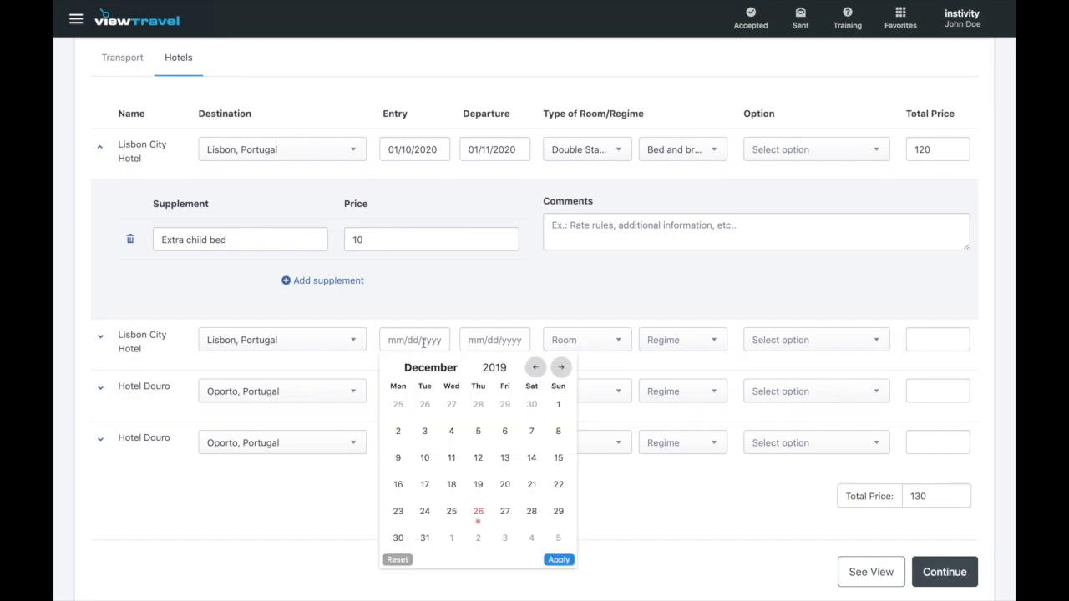
pyautogui.click(561, 367)
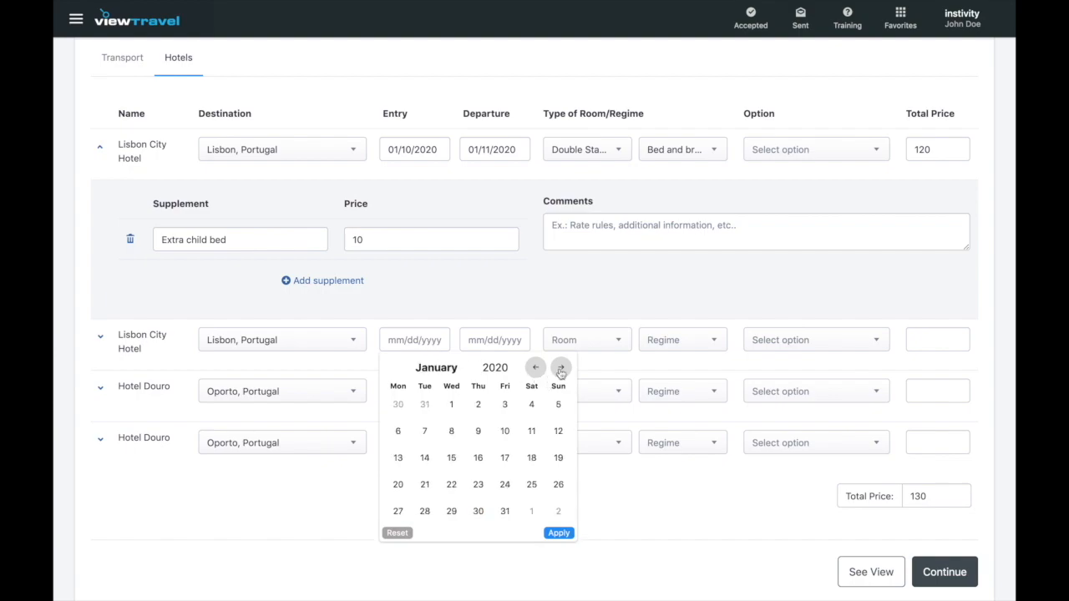
pyautogui.click(504, 431)
pyautogui.click(499, 342)
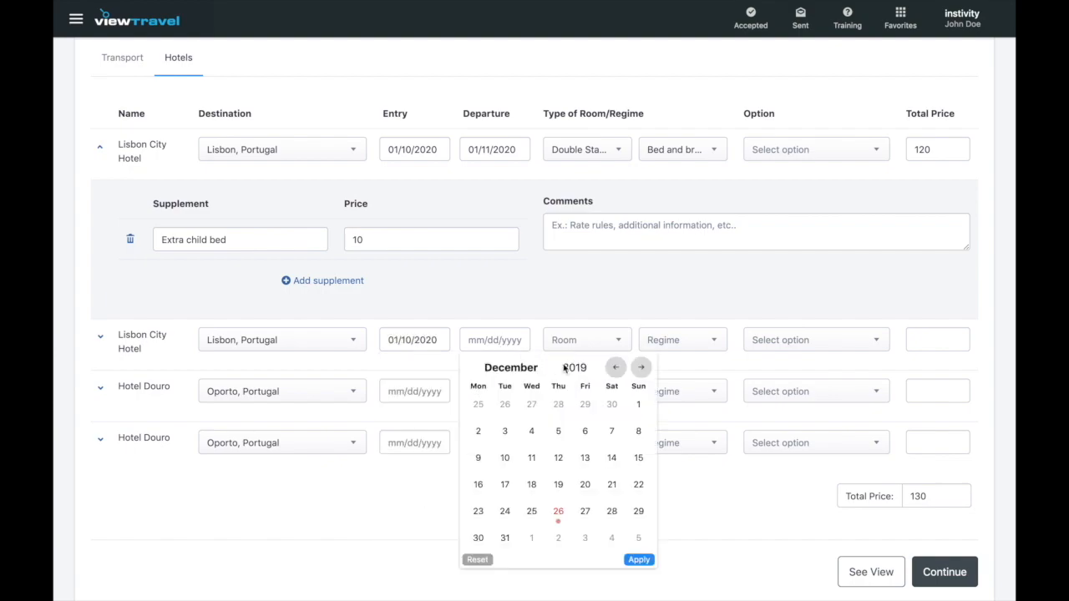
pyautogui.click(639, 368)
pyautogui.click(611, 431)
# - Give that stay a Standard Single Room, Bed and breakfast, and price 80
pyautogui.click(614, 336)
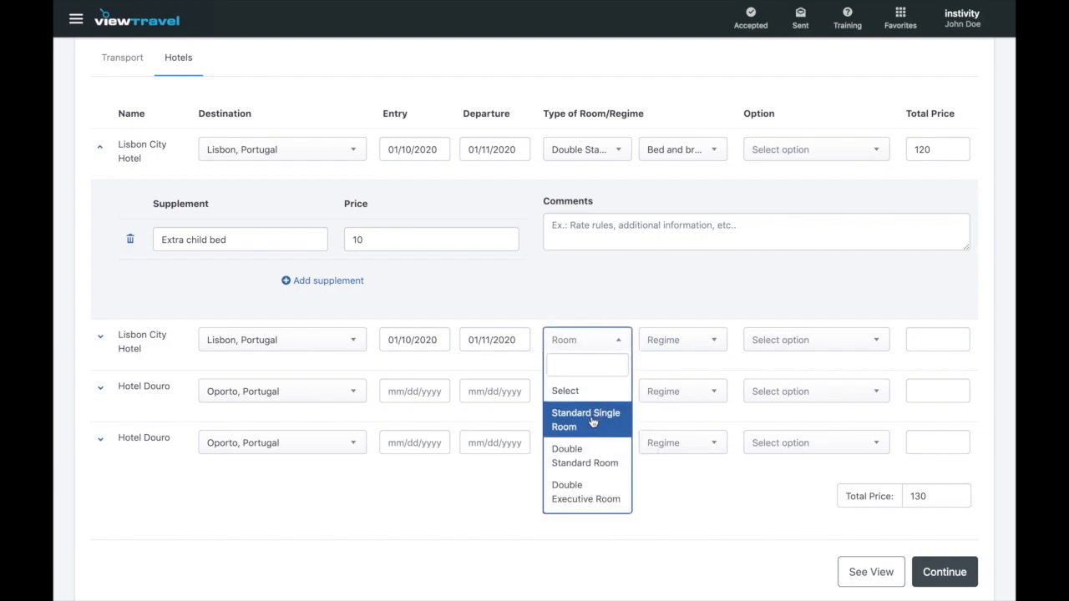
pyautogui.click(592, 423)
pyautogui.click(714, 345)
pyautogui.click(698, 449)
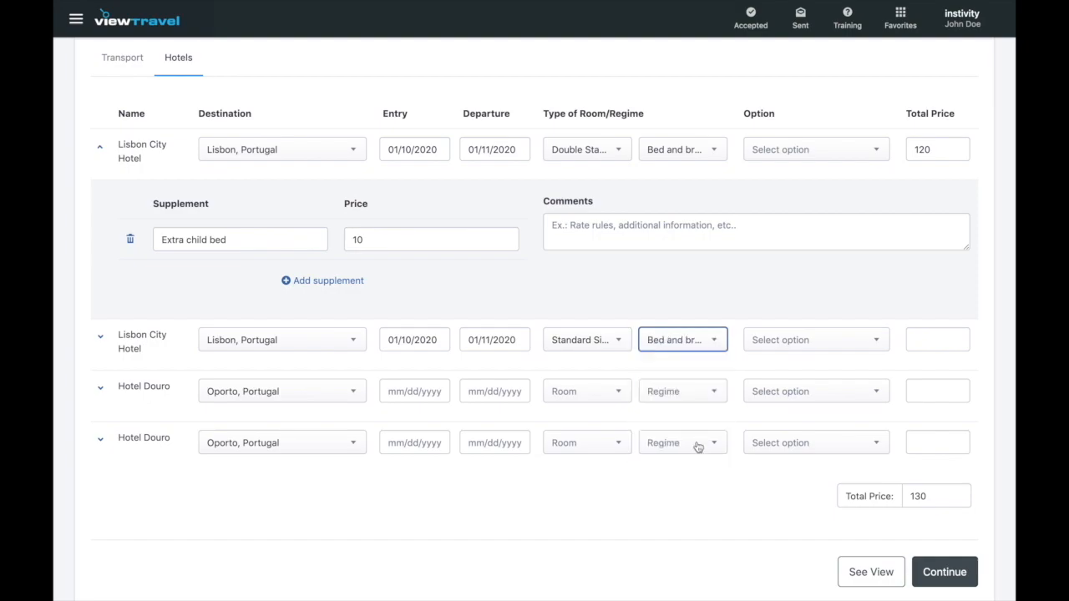
pyautogui.click(927, 337)
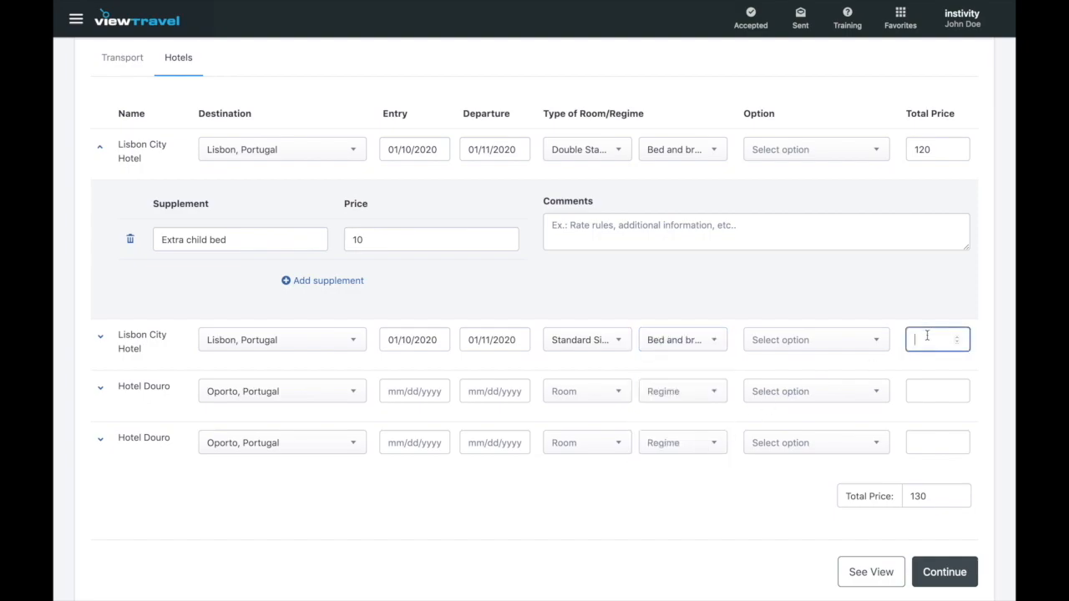
pyautogui.write('80')
pyautogui.click(402, 497)
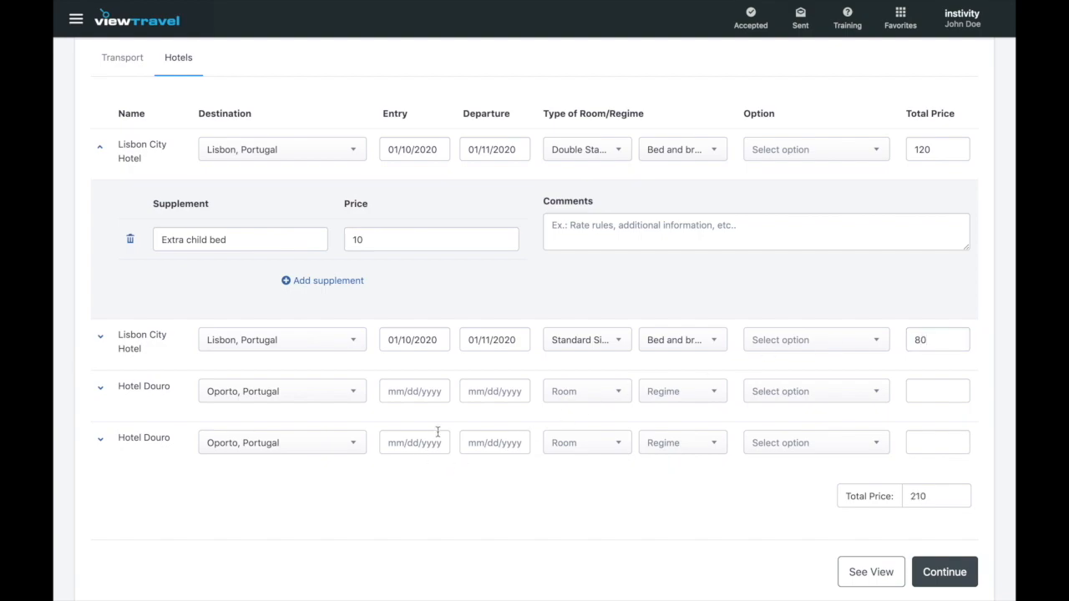
# - Set the first Hotel Douro stay from 11 to 12 January 2020
pyautogui.click(419, 396)
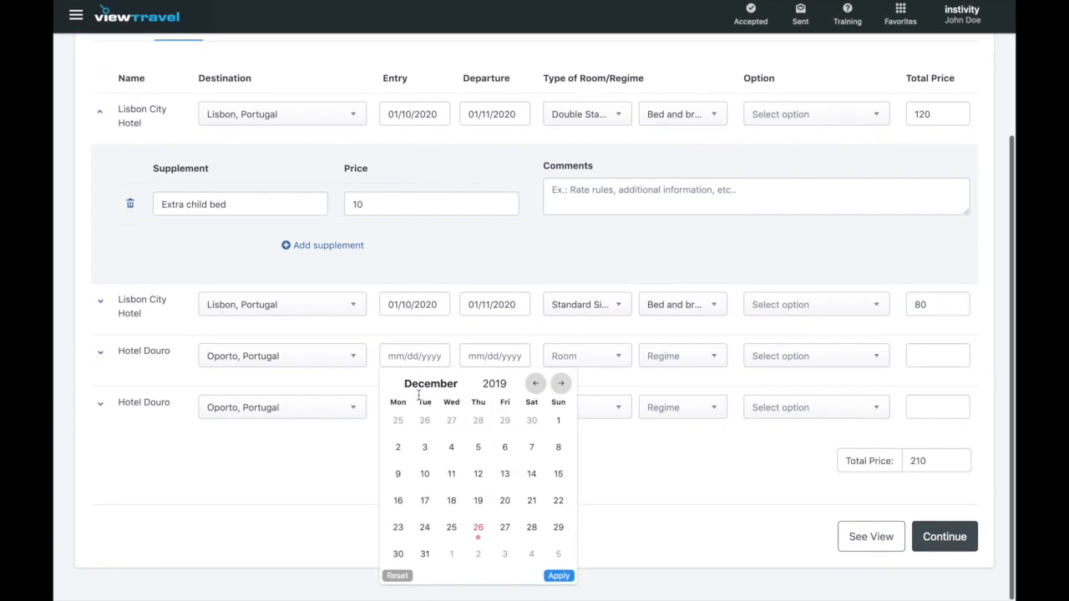
pyautogui.click(563, 390)
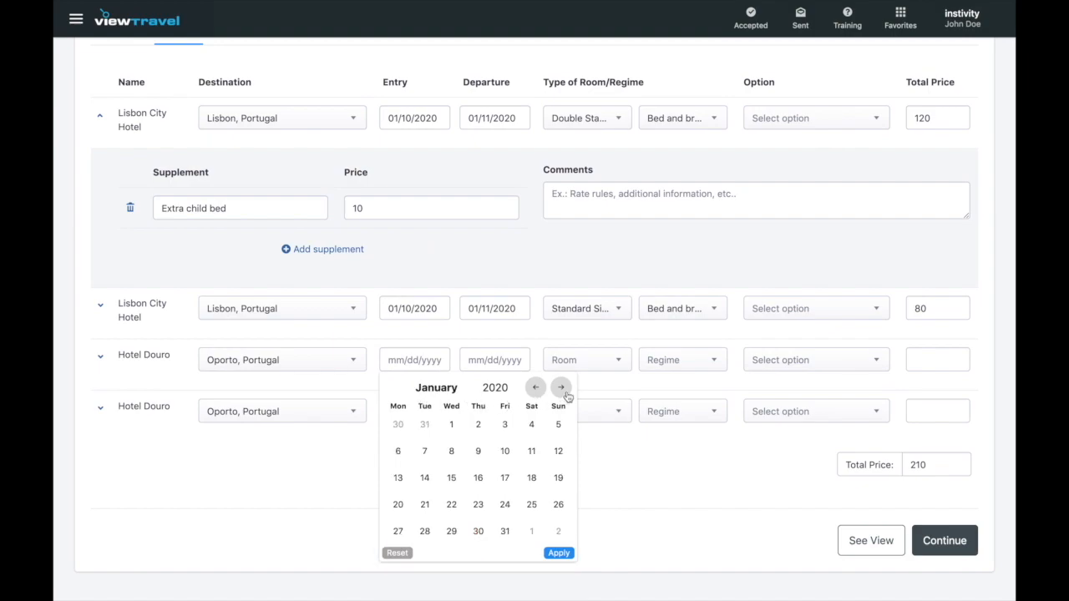
pyautogui.click(531, 451)
pyautogui.click(496, 365)
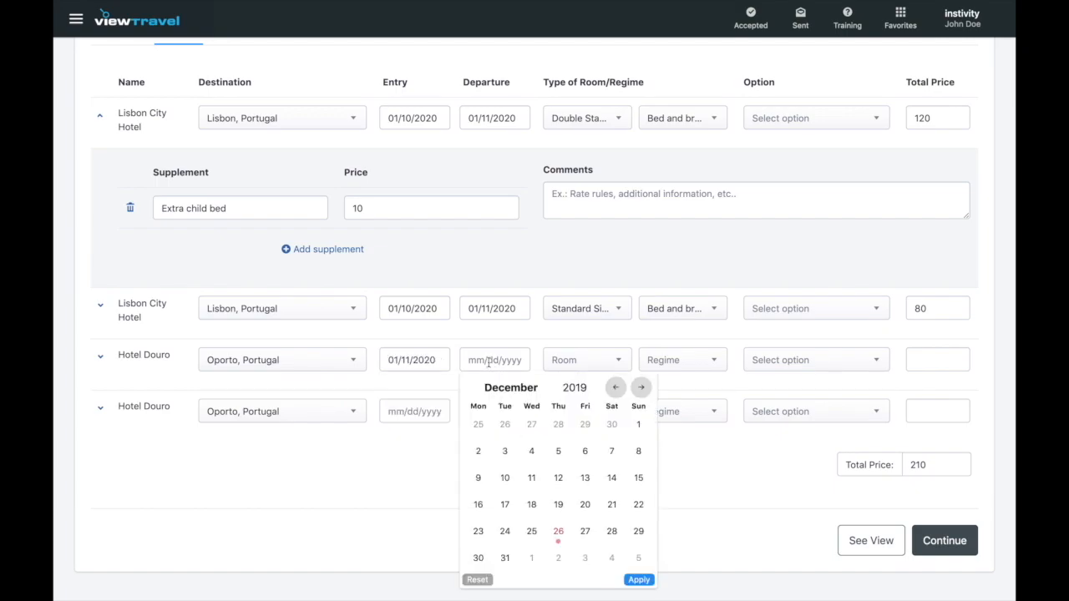
pyautogui.click(641, 389)
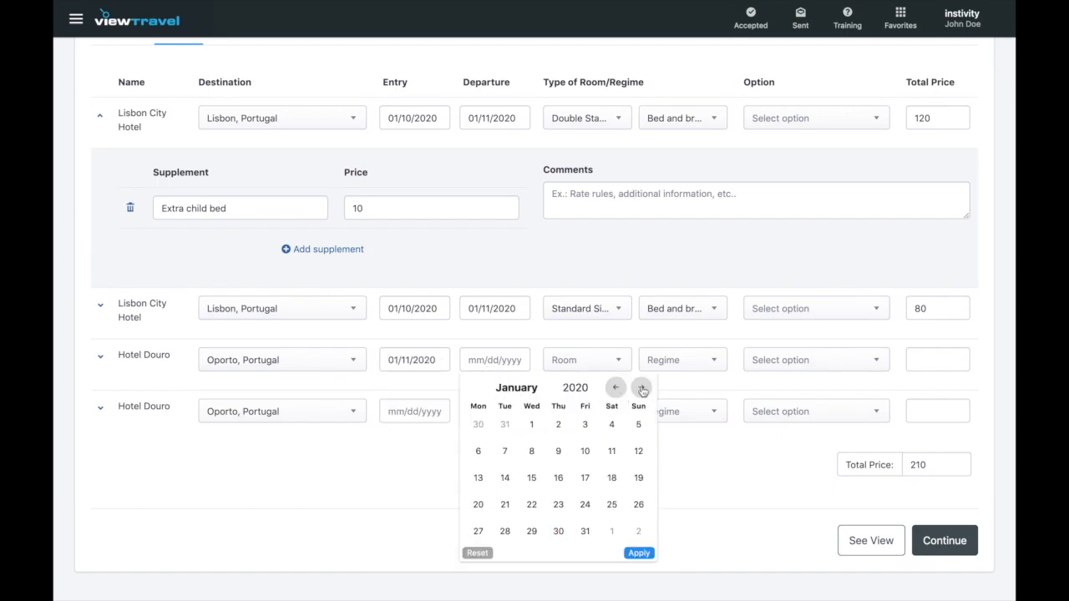
pyautogui.click(638, 451)
# - Give that stay a Double Standard Room, Bed and breakfast, and price 130
pyautogui.click(618, 363)
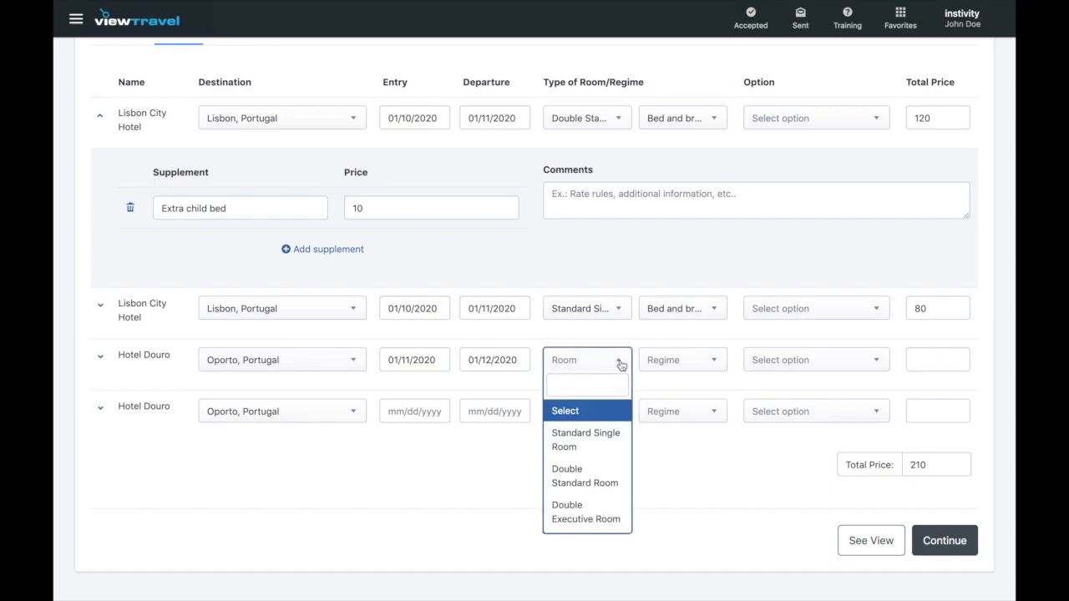
pyautogui.click(593, 475)
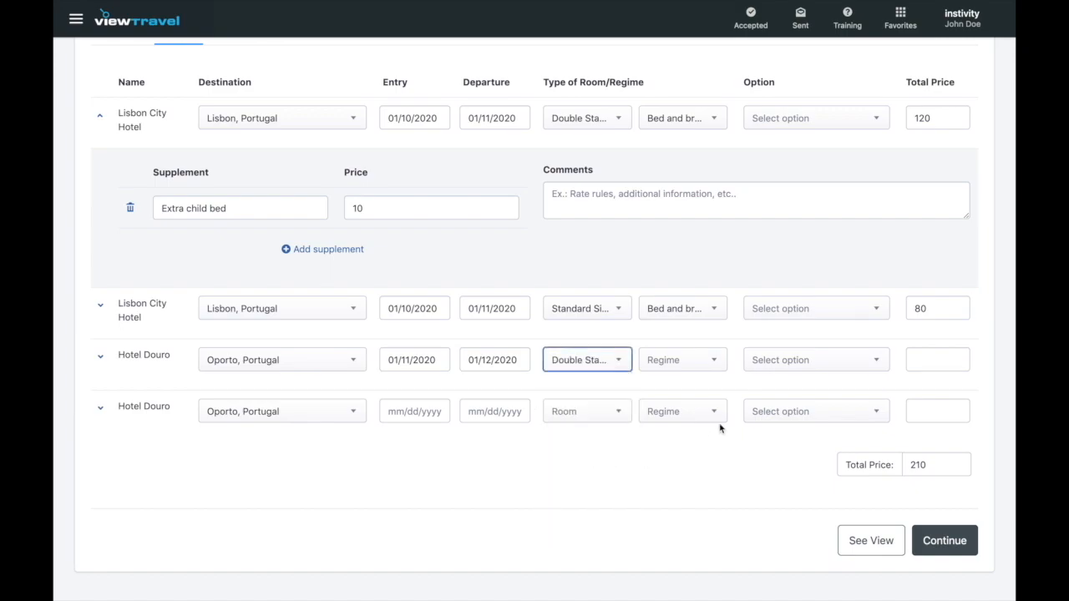
pyautogui.click(719, 360)
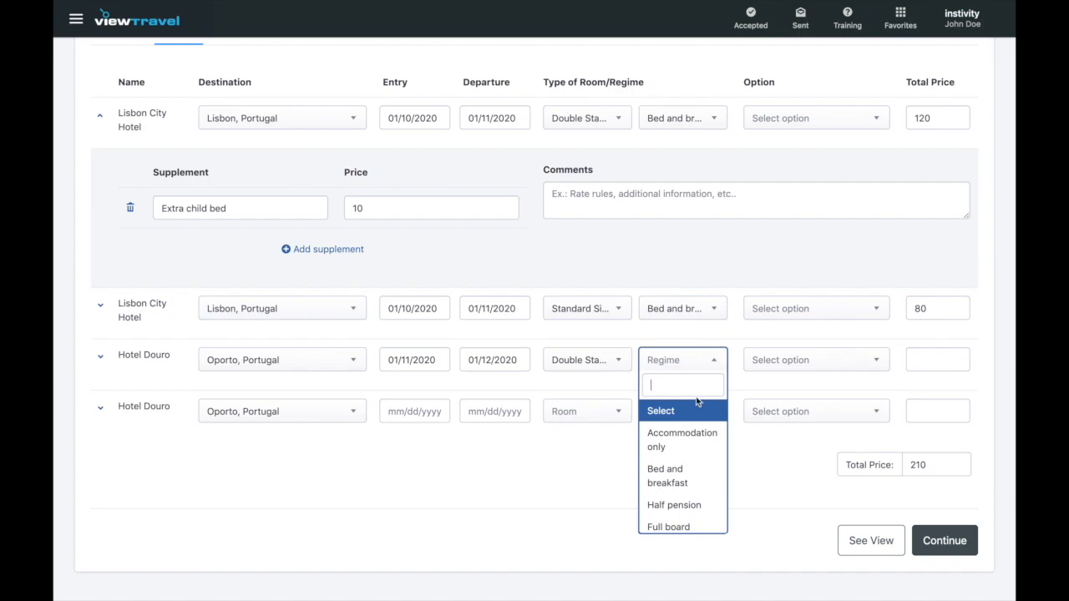
pyautogui.click(687, 478)
pyautogui.click(940, 360)
pyautogui.write('130')
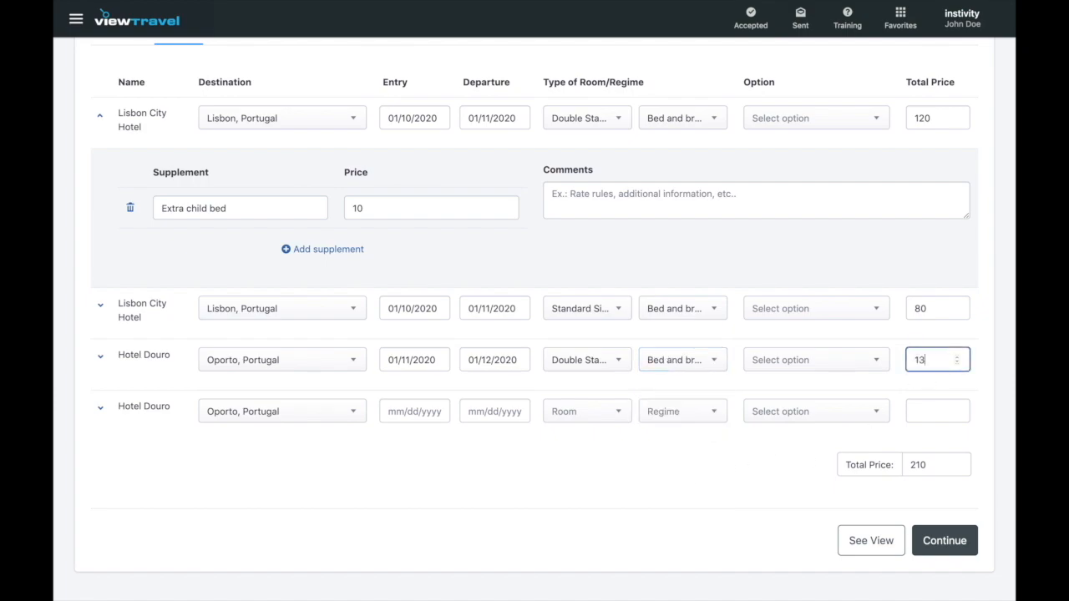
pyautogui.click(666, 459)
pyautogui.click(435, 410)
pyautogui.click(561, 442)
# - Set the last Hotel Douro stay from 11 to 12 January 2020
pyautogui.scroll(-1, 596, 459)
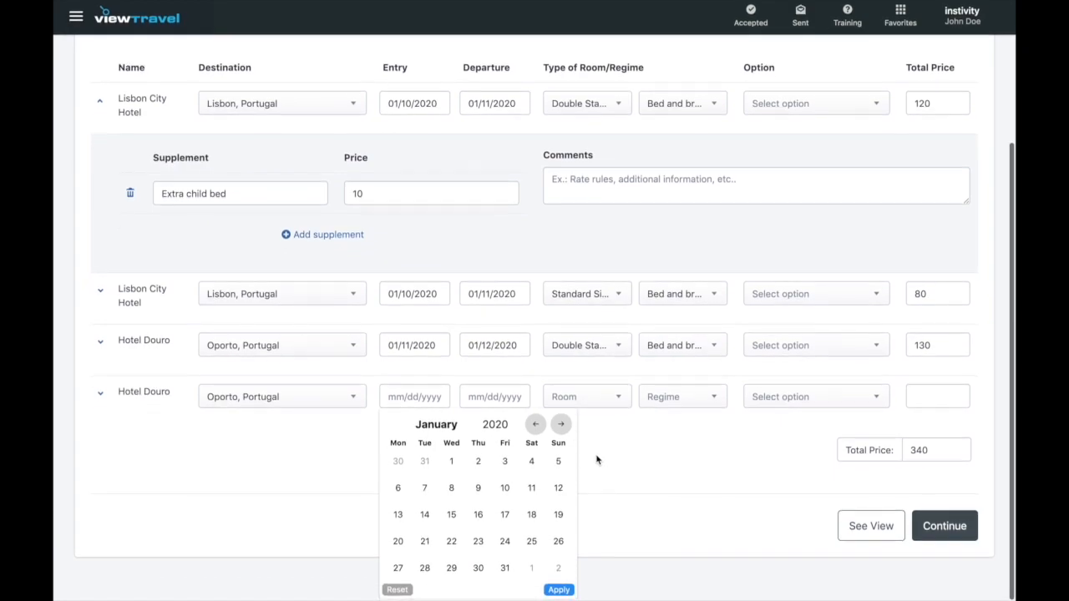
pyautogui.click(532, 491)
pyautogui.click(483, 411)
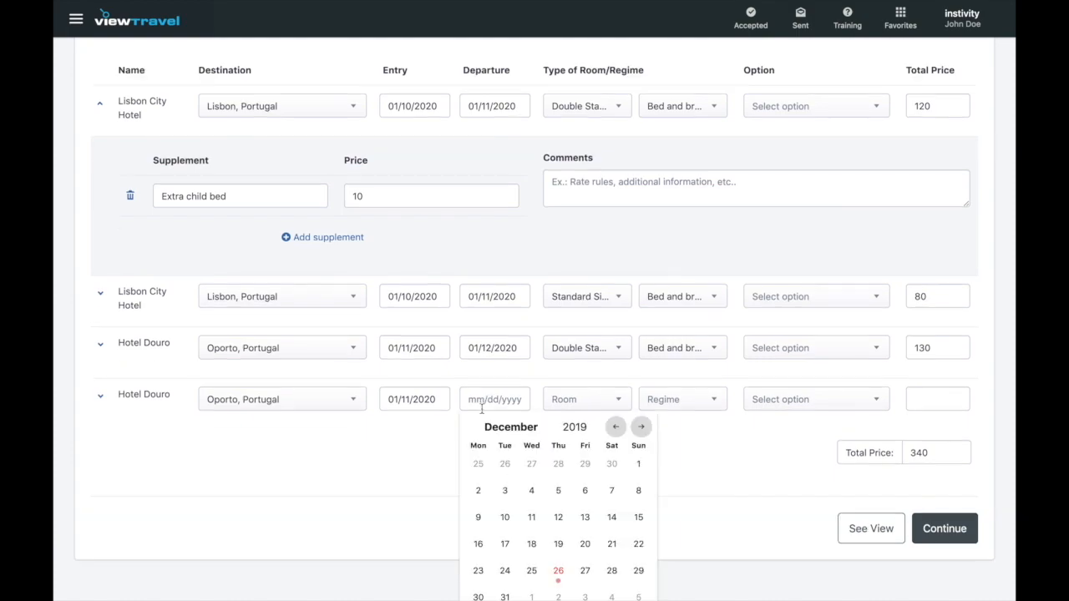
pyautogui.click(642, 430)
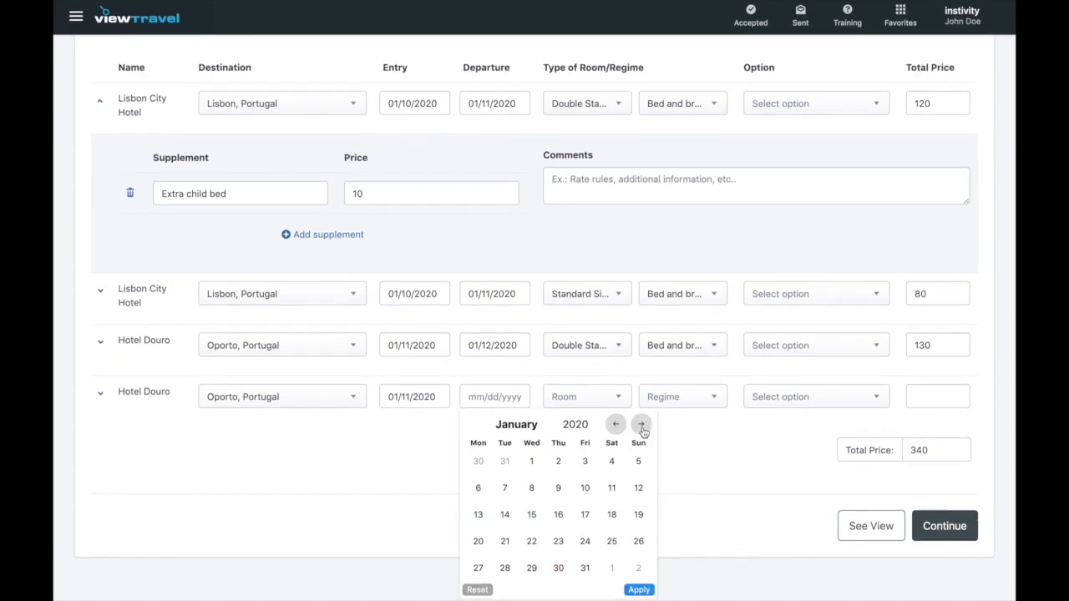
pyautogui.click(638, 491)
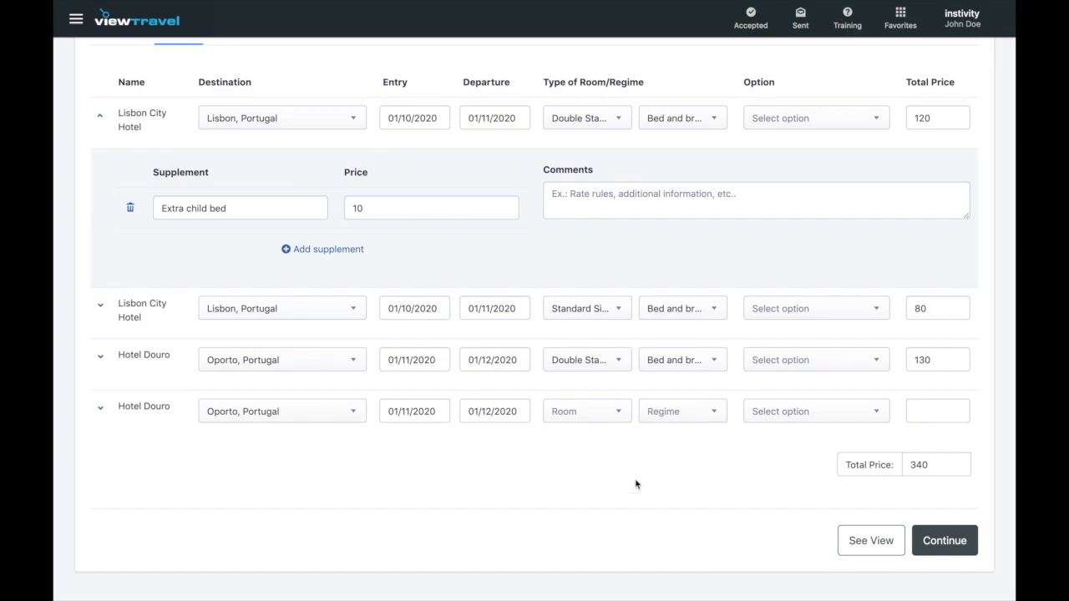
# - Give that stay a Standard Single Room, Bed and breakfast, and price 90, totalling 430
pyautogui.click(622, 412)
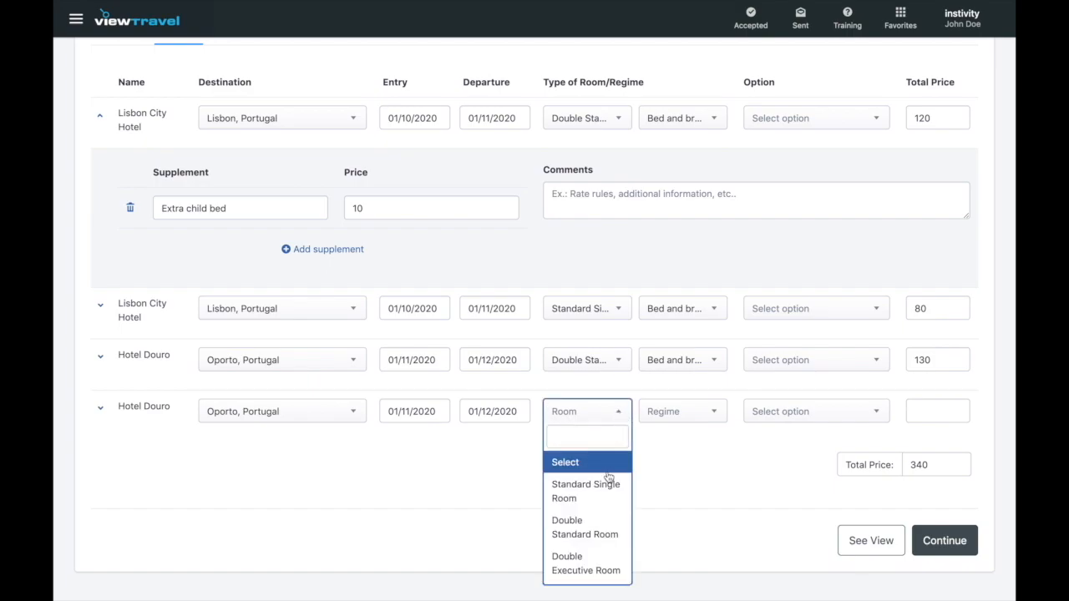
pyautogui.click(601, 497)
pyautogui.click(714, 425)
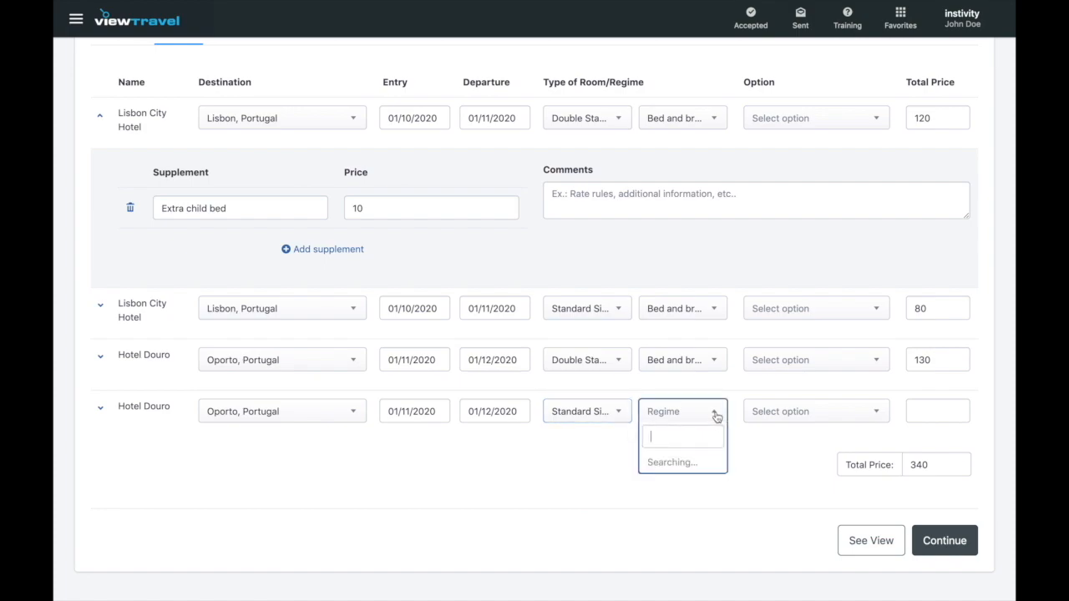
pyautogui.click(702, 524)
pyautogui.click(937, 409)
pyautogui.write('90')
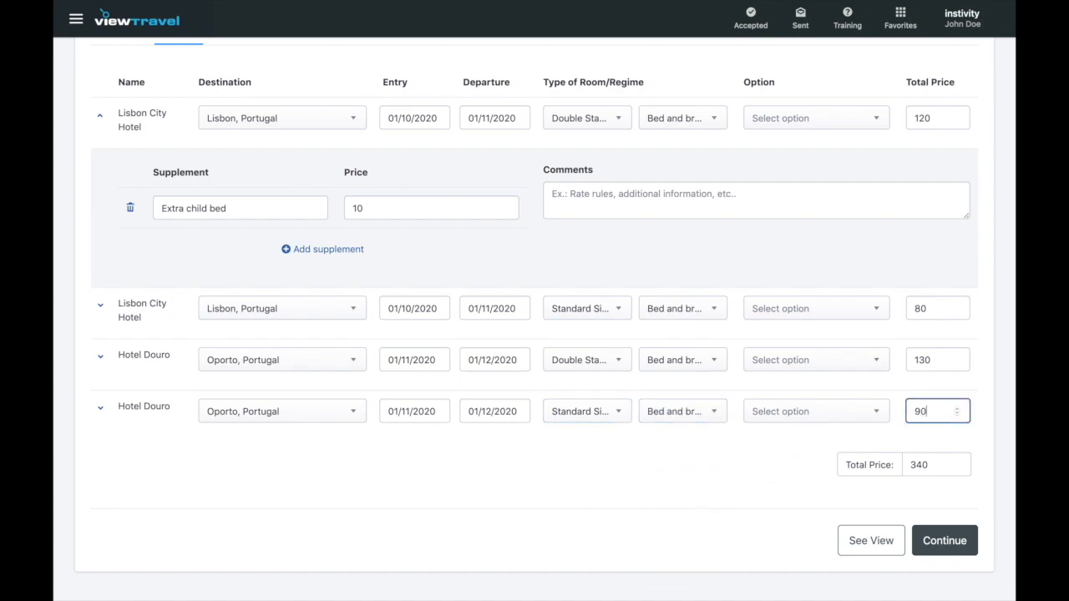
pyautogui.click(778, 472)
pyautogui.scroll(2, 770, 488)
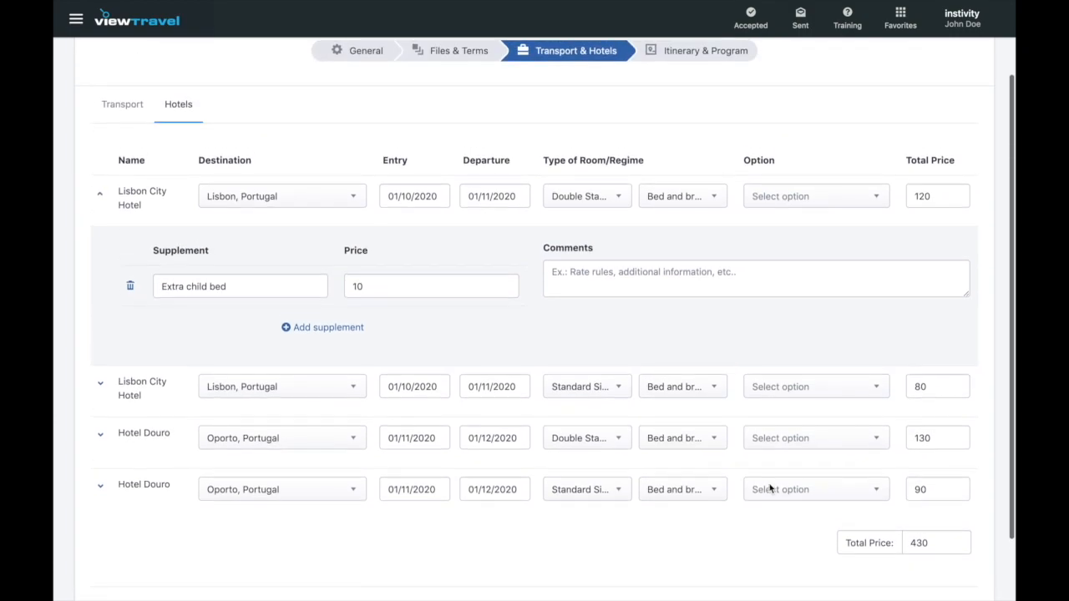
pyautogui.scroll(-2, 770, 488)
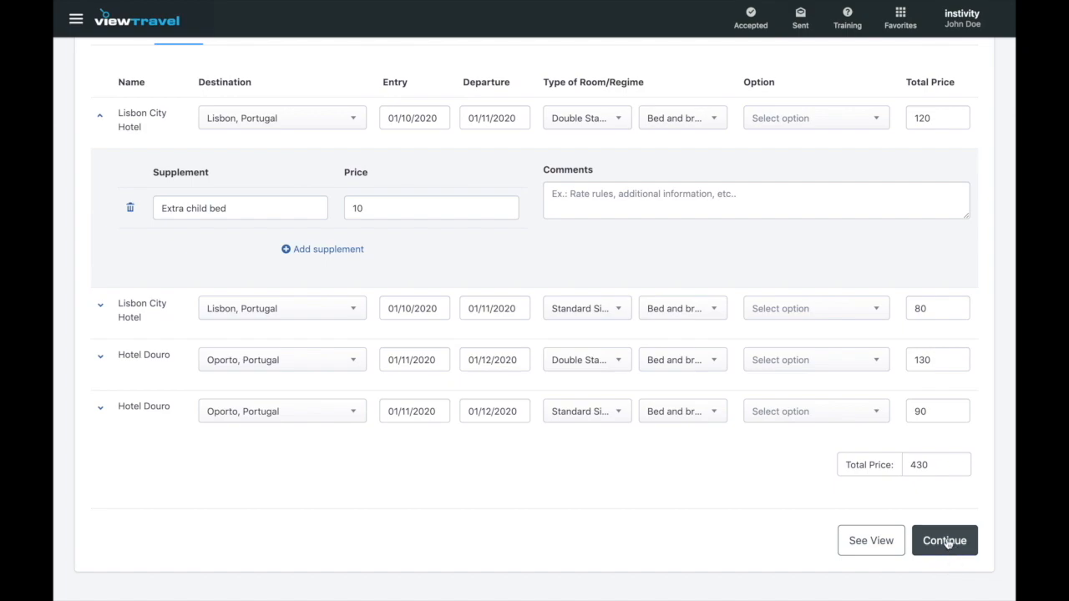
# - Go to the Itinerary & Program editor and type 'Add your text here.' in the program-includes notes
pyautogui.click(946, 541)
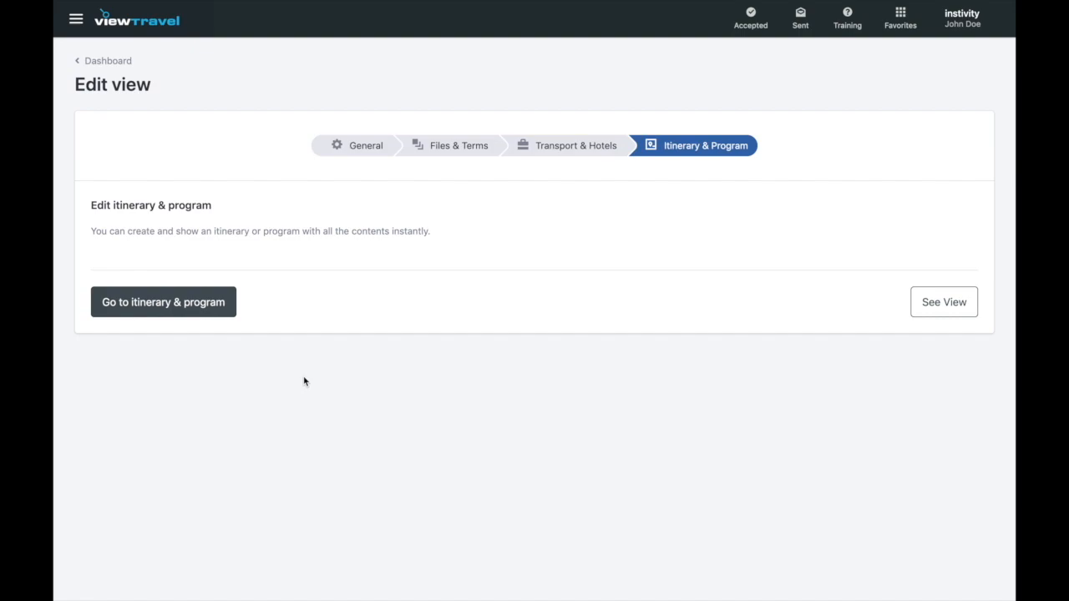
pyautogui.click(167, 304)
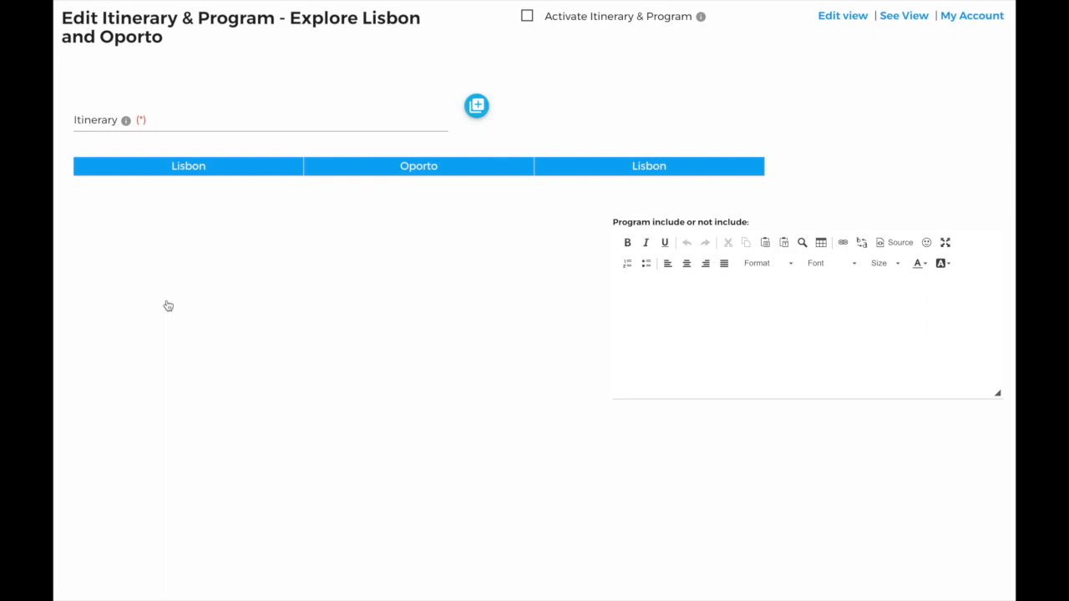
pyautogui.click(651, 307)
pyautogui.write('Add ')
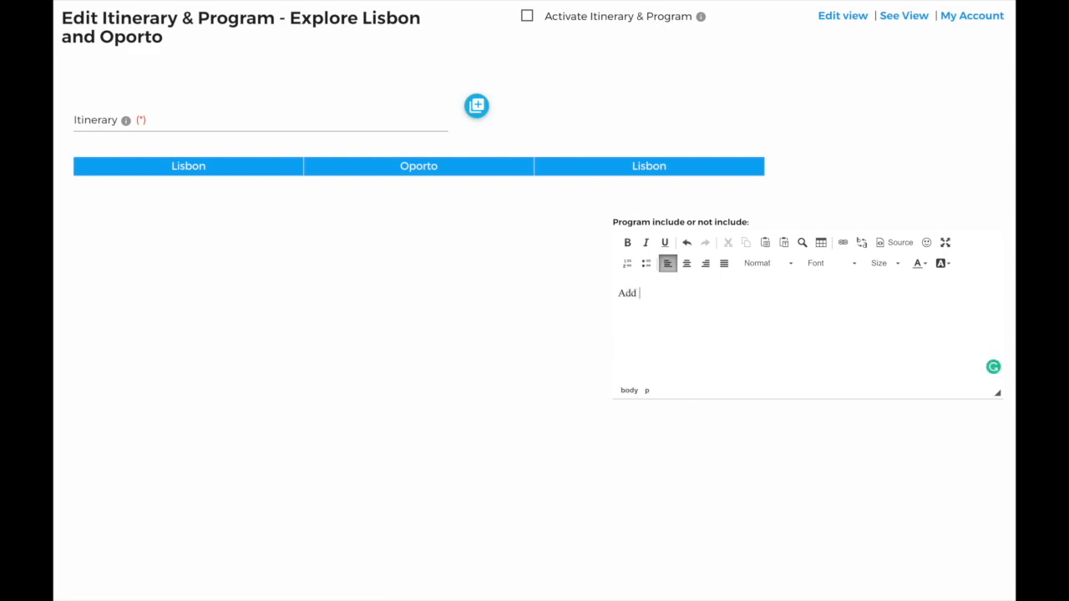
pyautogui.write('your text here.')
# - Clear all services from the closing Lisbon destination and delete it, confirming with OK
pyautogui.click(668, 173)
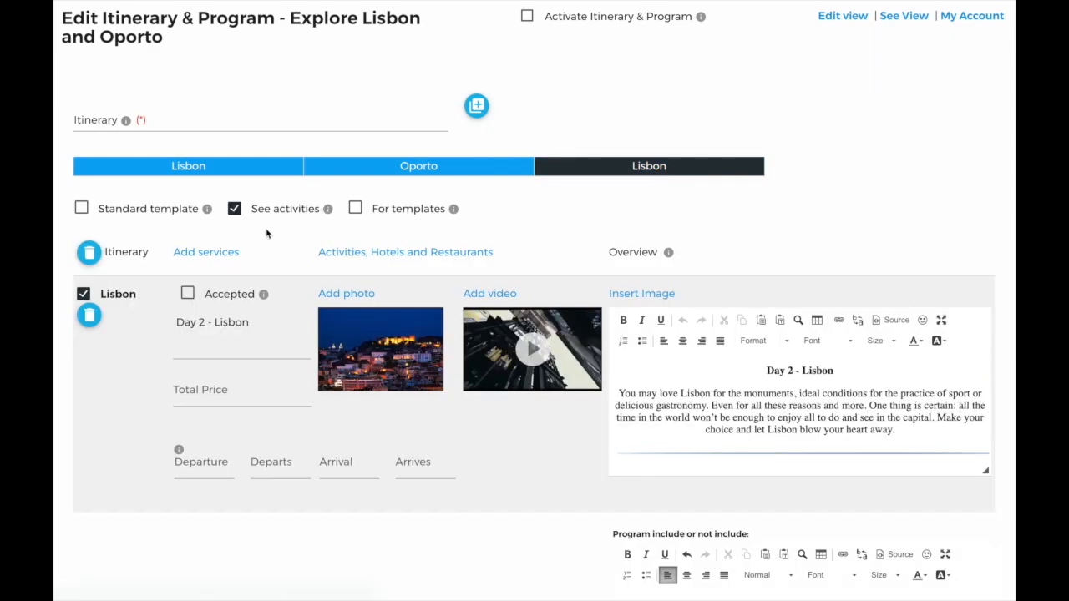
pyautogui.click(89, 254)
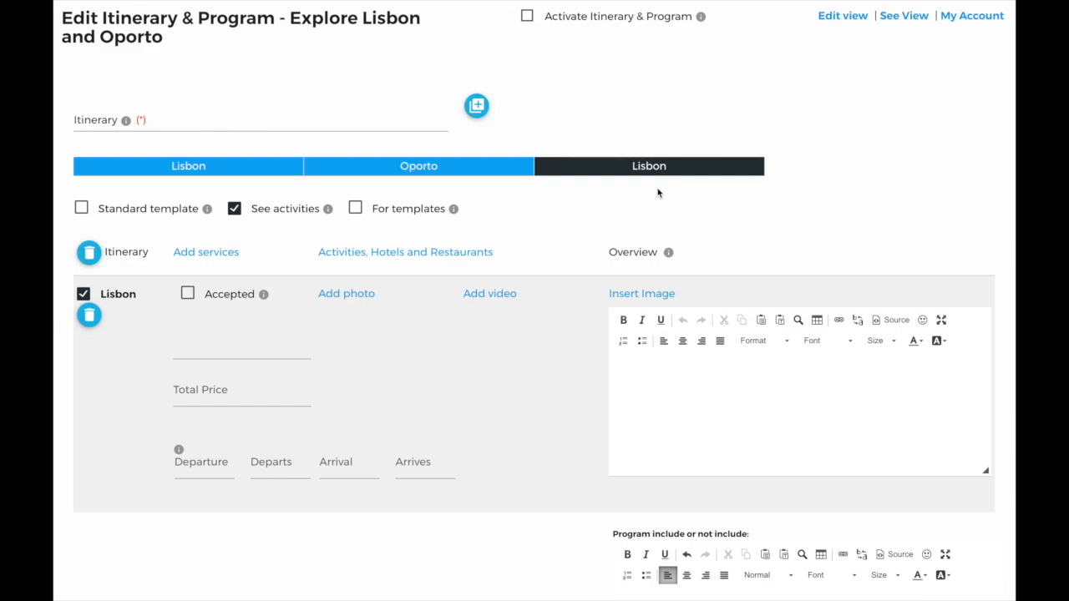
pyautogui.click(88, 316)
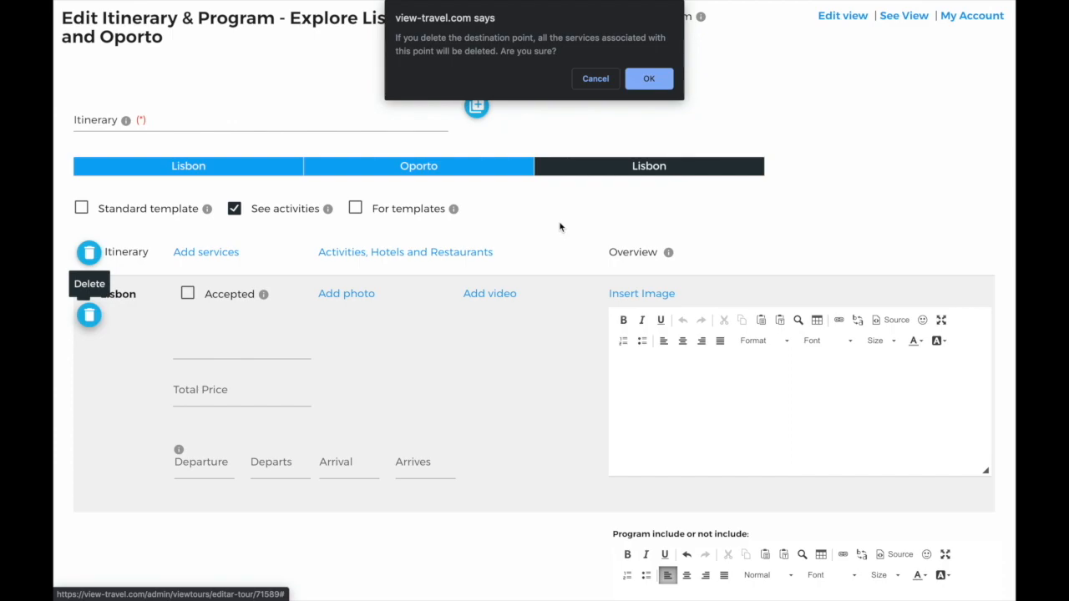
pyautogui.click(654, 87)
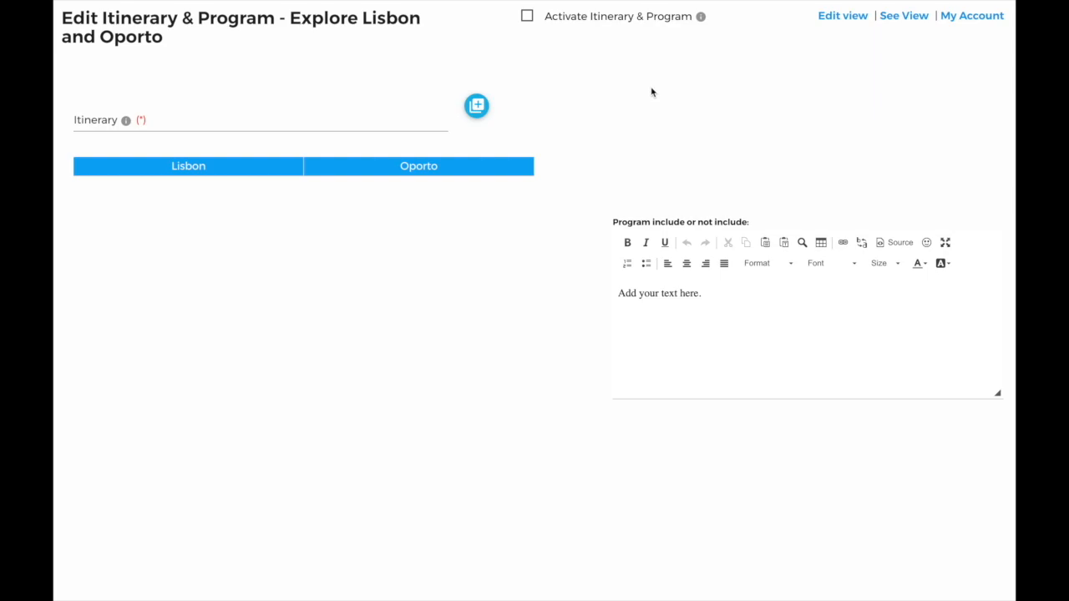
# - Rename the Lisbon itinerary day to 'Day 1 - Lisbon'
pyautogui.click(212, 169)
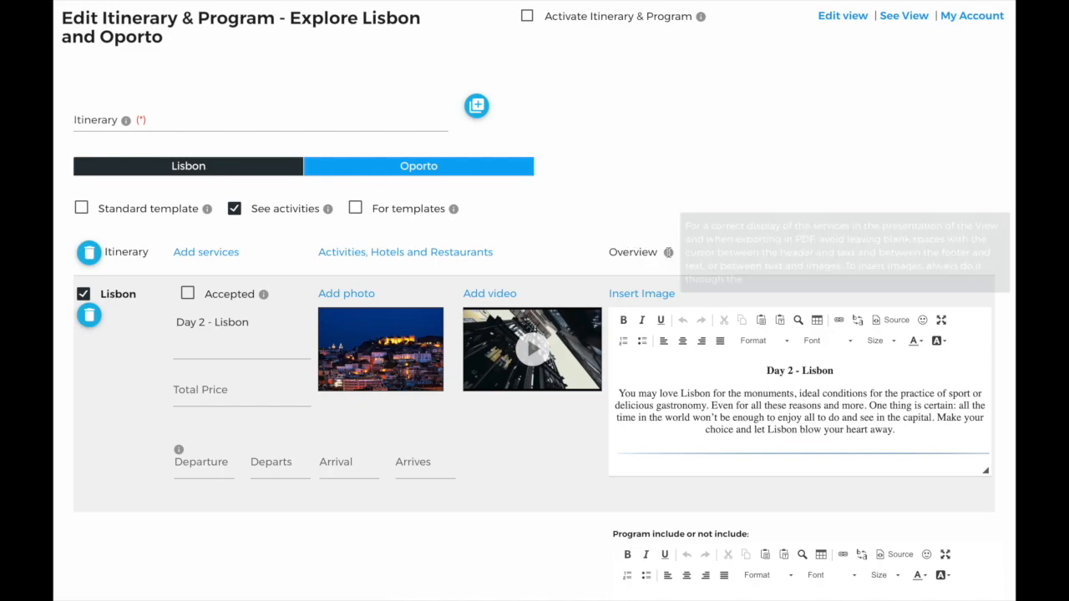
pyautogui.moveTo(669, 253)
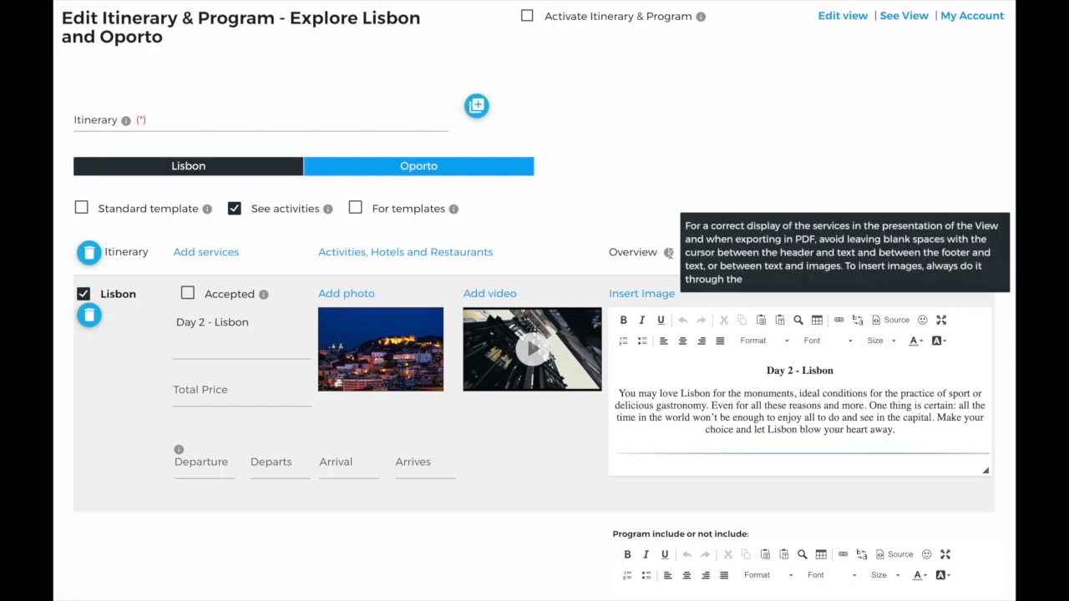
pyautogui.click(204, 322)
pyautogui.press('BackSpace')
pyautogui.write('1')
# - Add the Cristo rei photo and the Cristo rei video to the Lisbon day
pyautogui.click(346, 299)
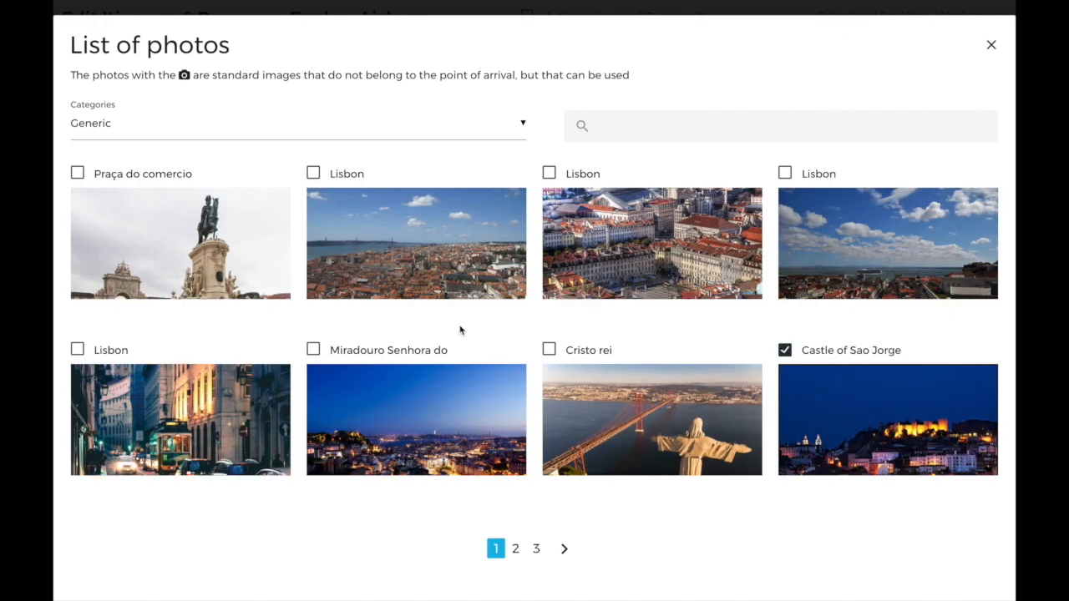
pyautogui.click(549, 349)
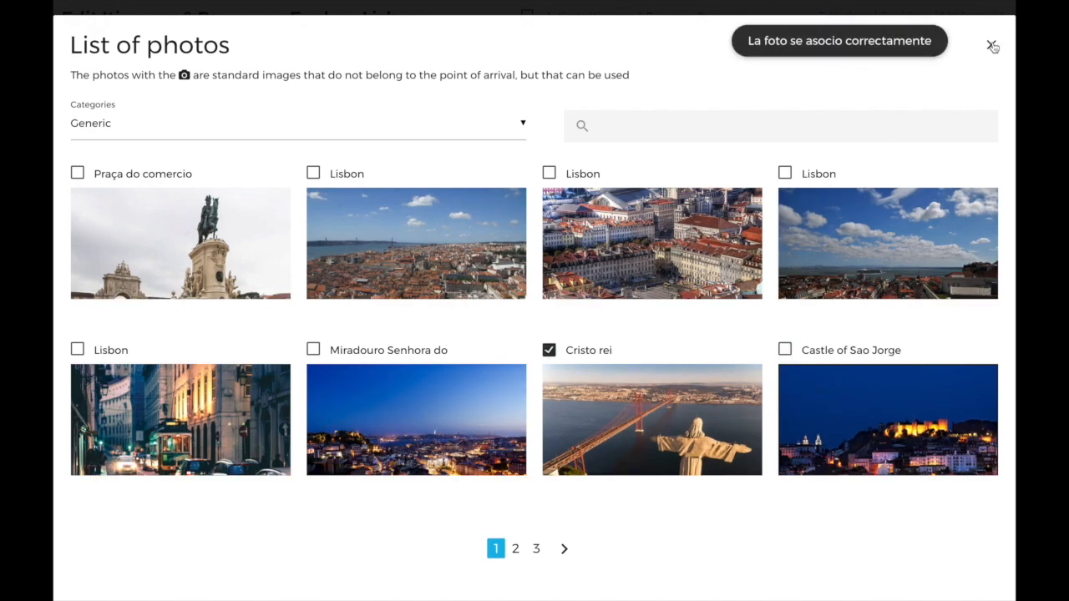
pyautogui.click(992, 44)
pyautogui.click(487, 295)
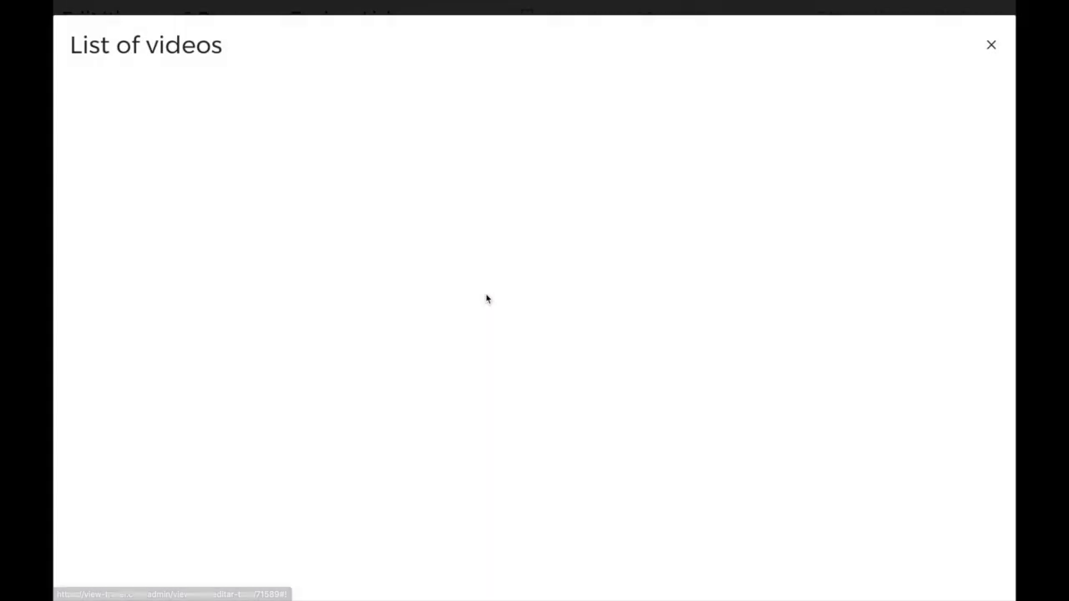
pyautogui.click(392, 143)
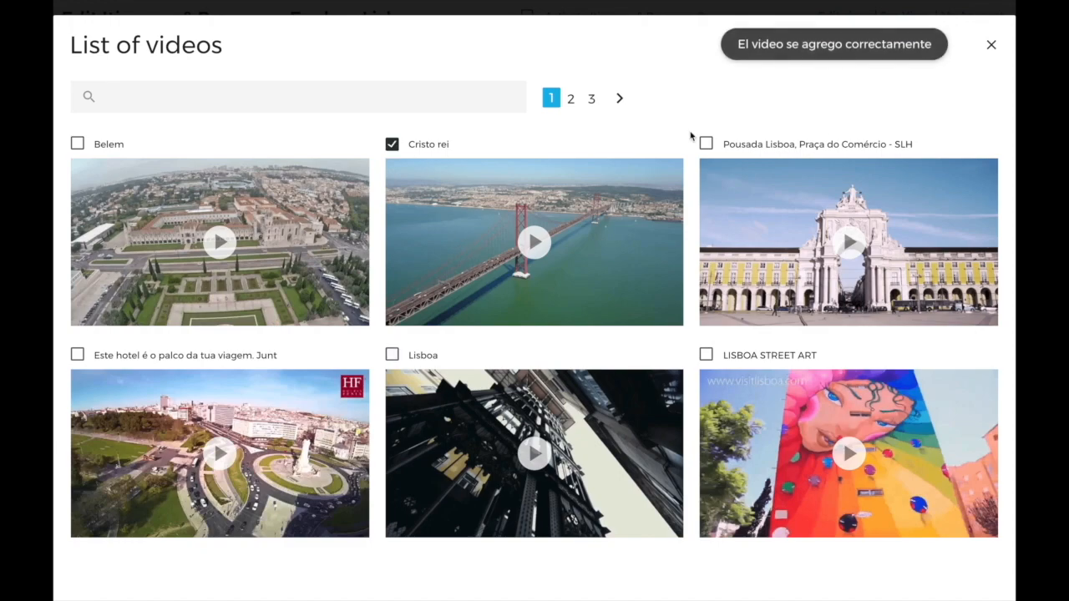
pyautogui.click(991, 46)
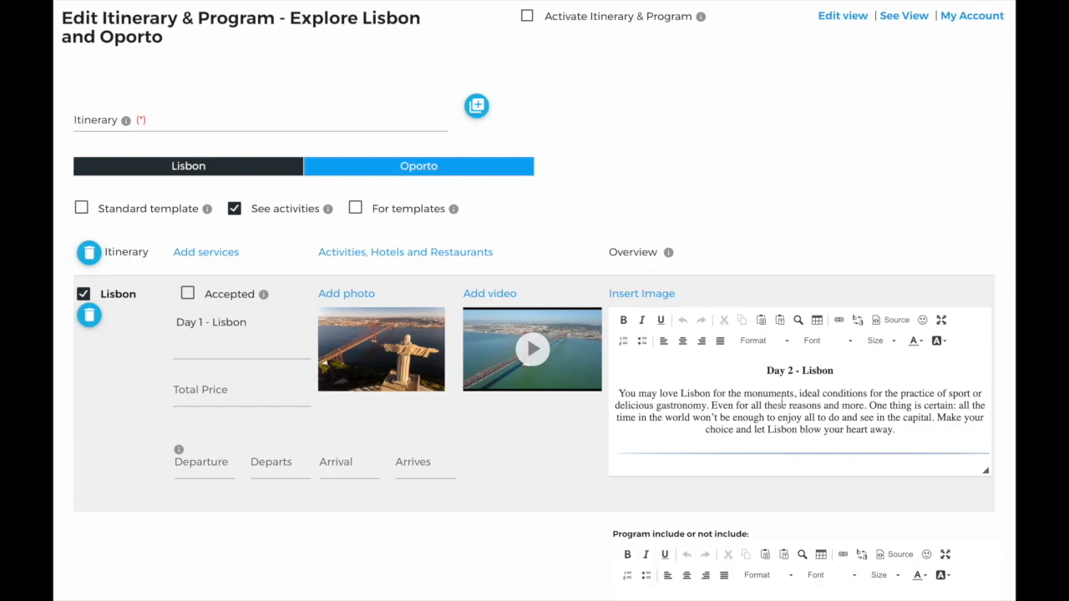
# - Change the Lisbon overview heading from Day 2 to 'Day 1 - Lisbon'
pyautogui.click(789, 380)
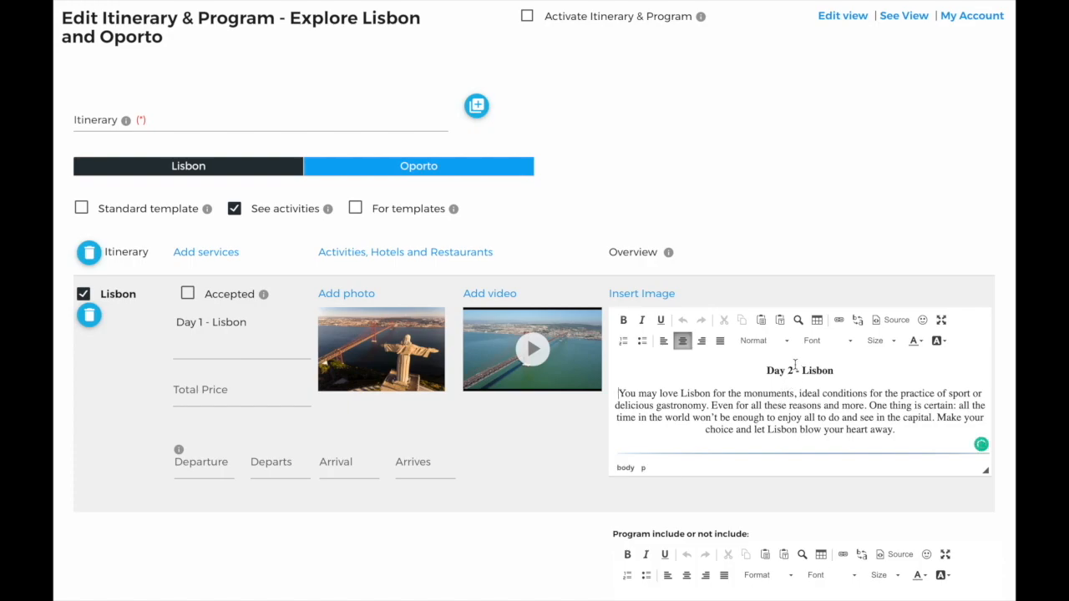
pyautogui.scroll(-4, 849, 393)
pyautogui.scroll(4, 849, 392)
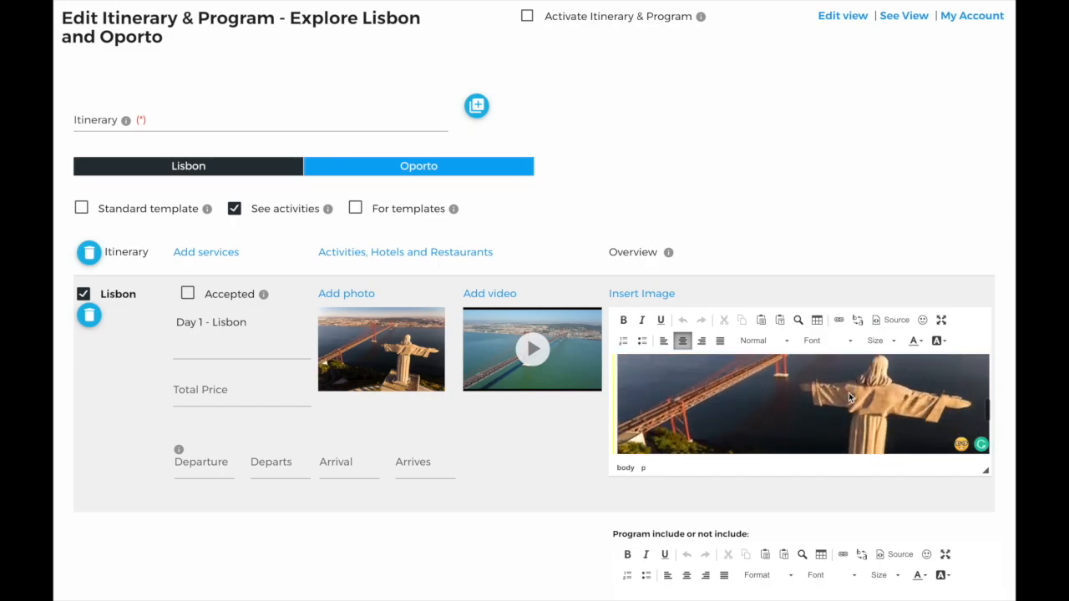
pyautogui.click(797, 370)
pyautogui.press('BackSpace')
pyautogui.write('1')
# - Replace the bridge image in the overview with the Belem tower photo
pyautogui.click(805, 412)
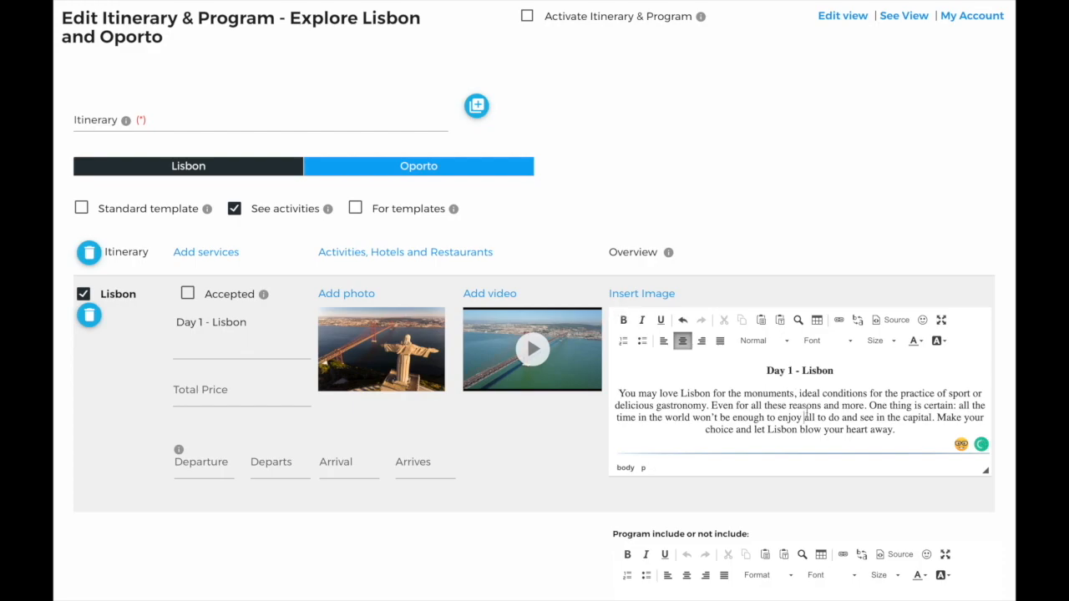
pyautogui.scroll(-3, 805, 412)
pyautogui.click(806, 412)
pyautogui.press('BackSpace')
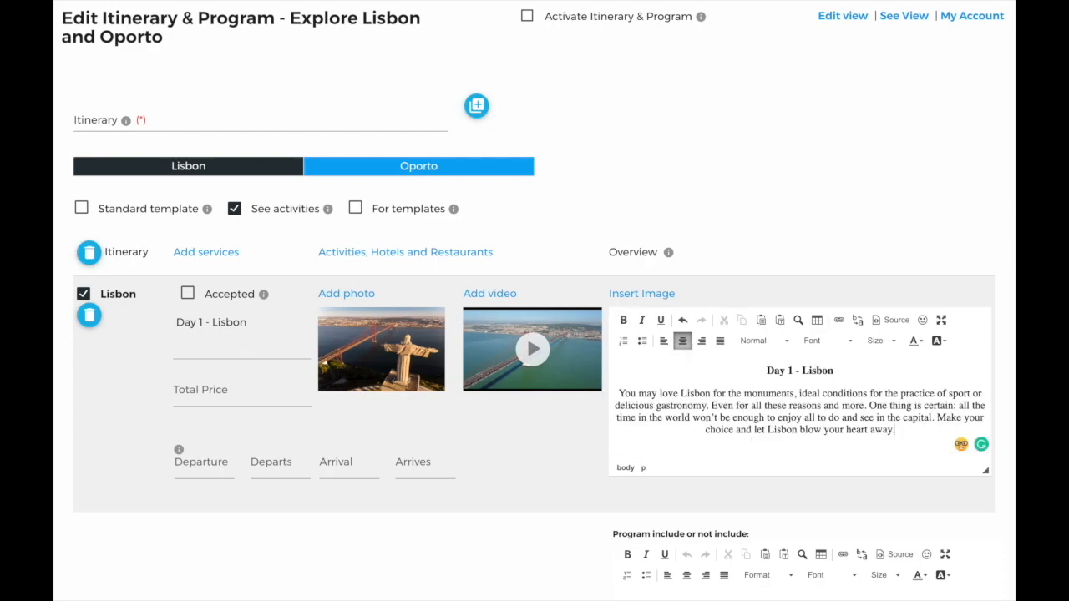
pyautogui.click(660, 296)
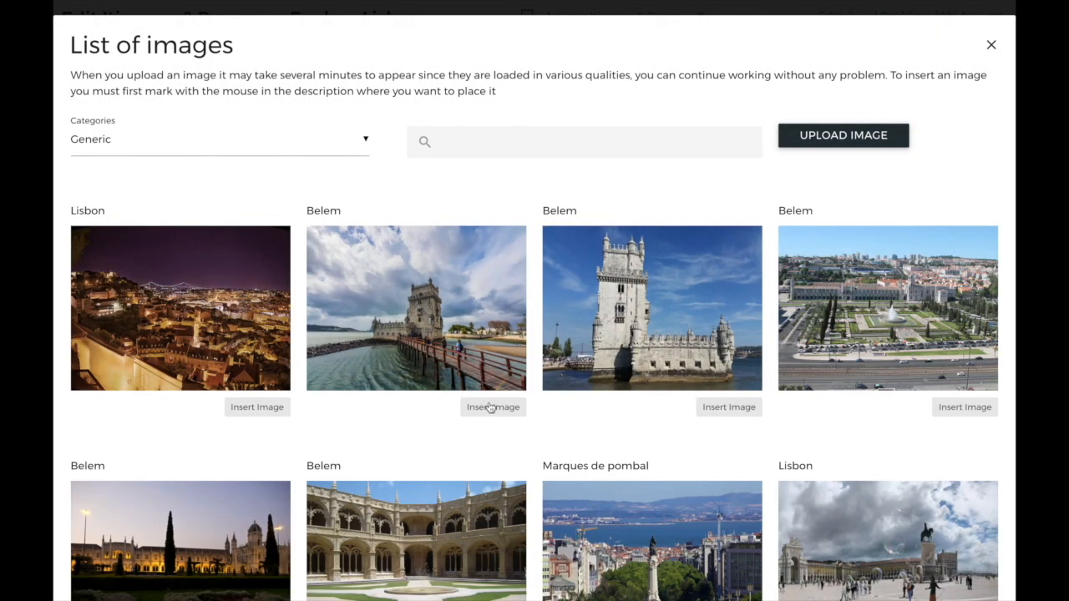
pyautogui.click(491, 411)
pyautogui.click(209, 148)
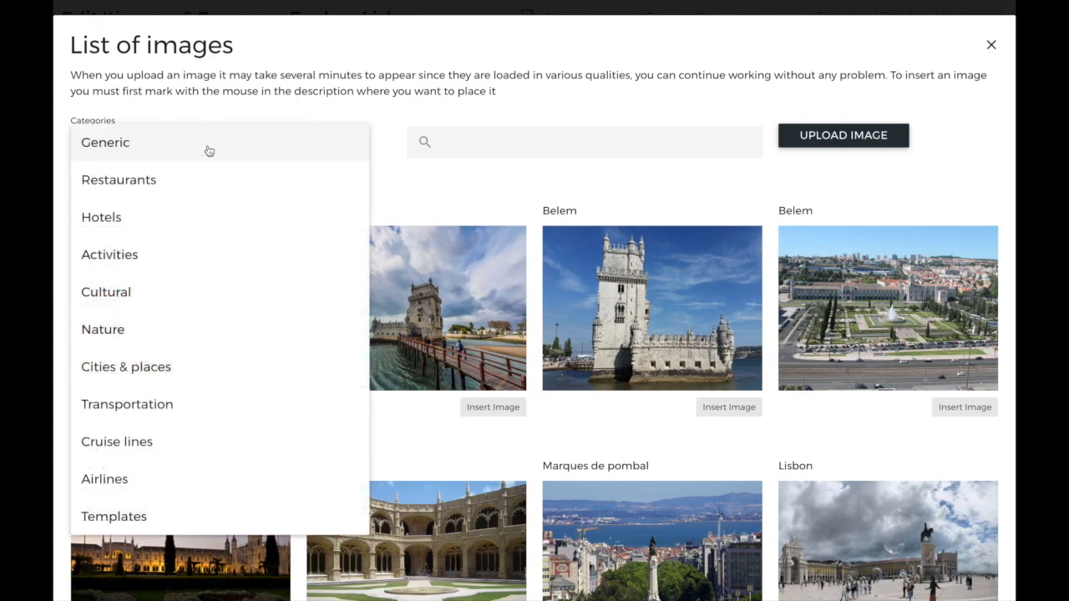
pyautogui.click(991, 46)
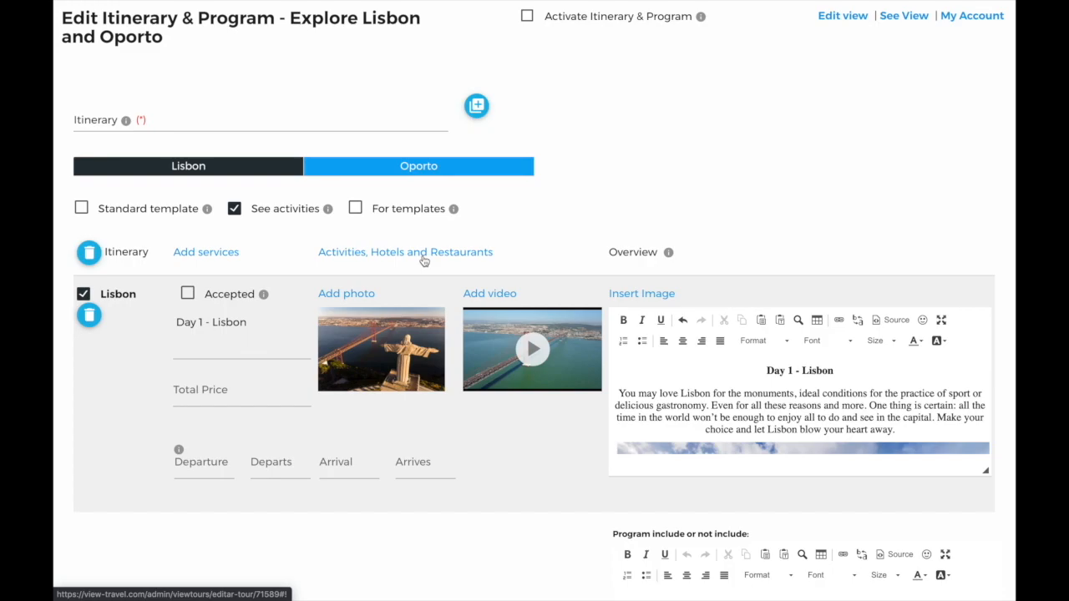
# - Retitle the Oporto day from 'Visit' to 'Day 2 - Oporto' and bring up its video list
pyautogui.scroll(-2, 417, 281)
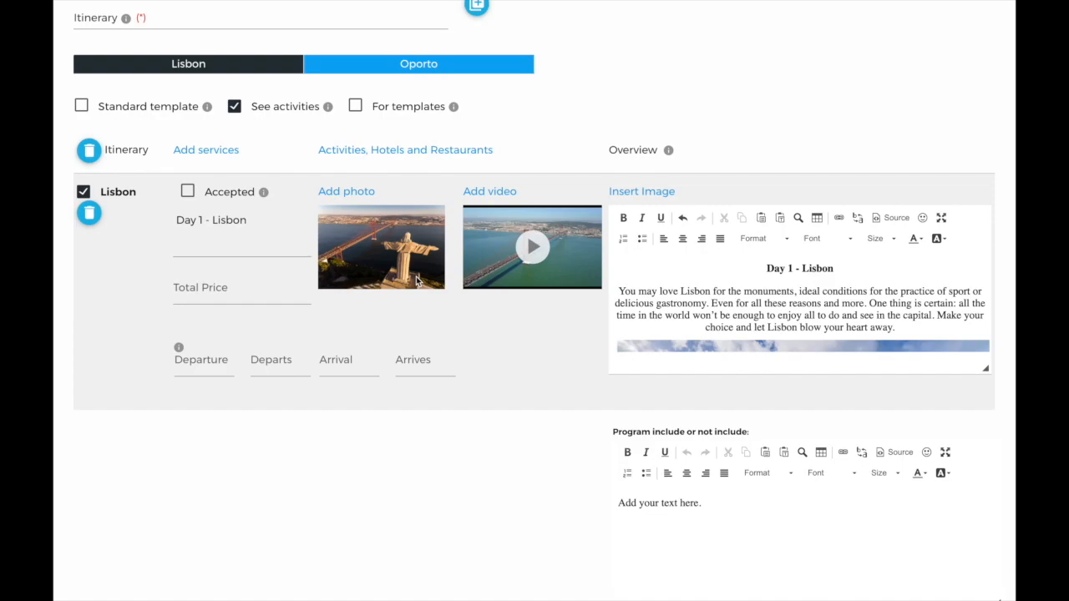
pyautogui.click(459, 72)
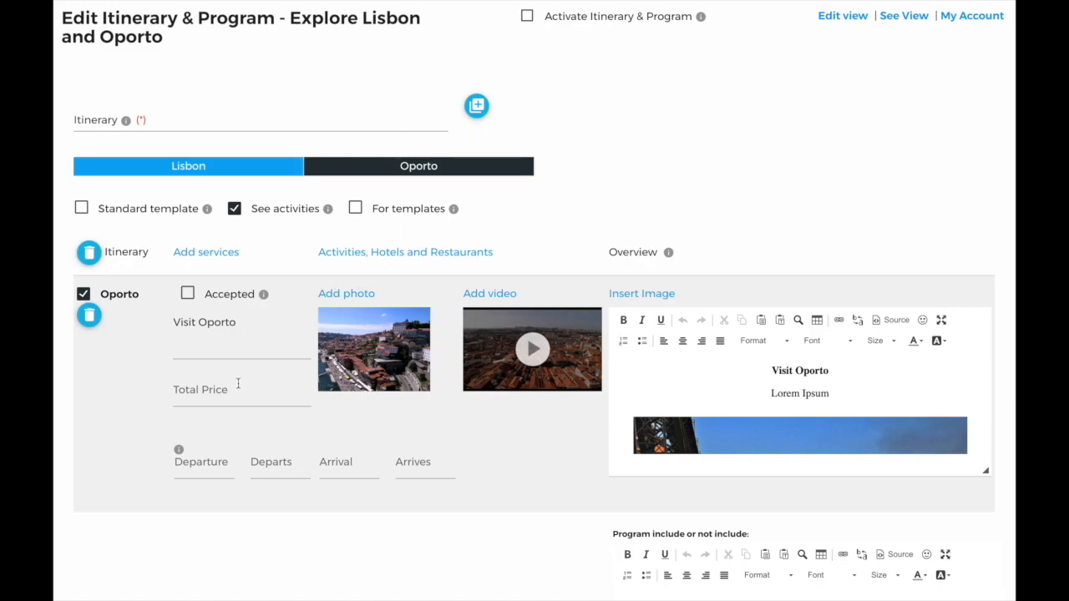
pyautogui.click(198, 324)
pyautogui.press('BackSpace')
pyautogui.press('BackSpace')
pyautogui.press('BackSpace')
pyautogui.press('BackSpace')
pyautogui.press('BackSpace')
pyautogui.write('Day 2')
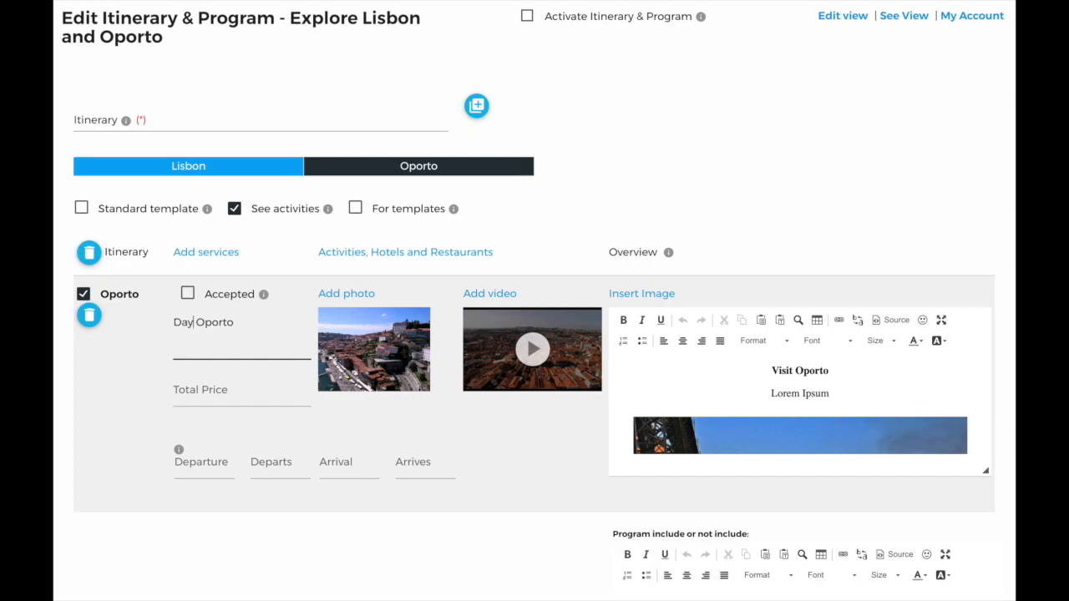
pyautogui.write(' -')
pyautogui.click(385, 433)
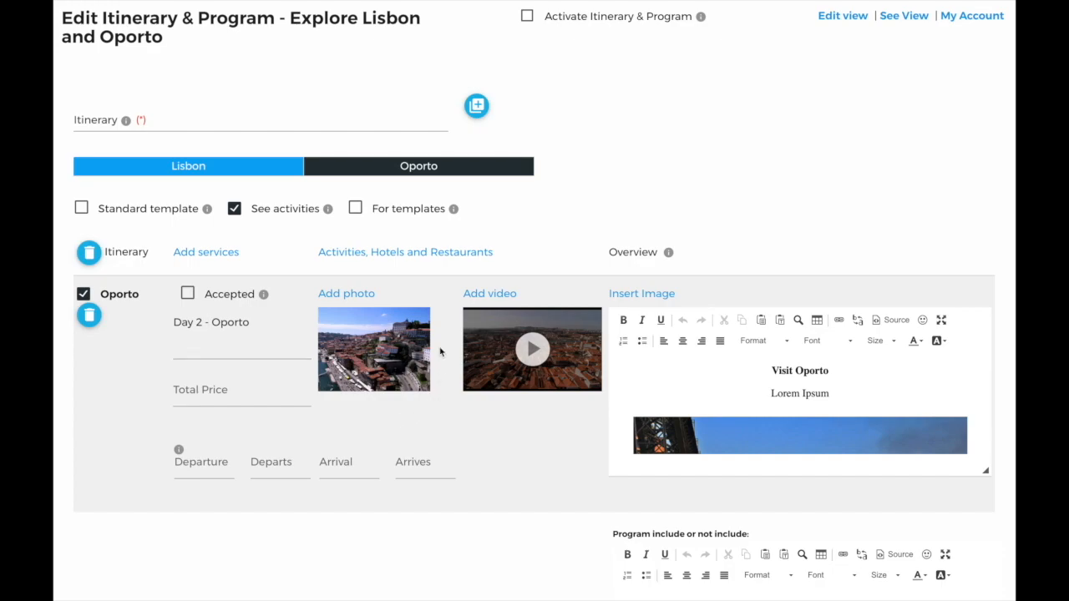
pyautogui.click(489, 293)
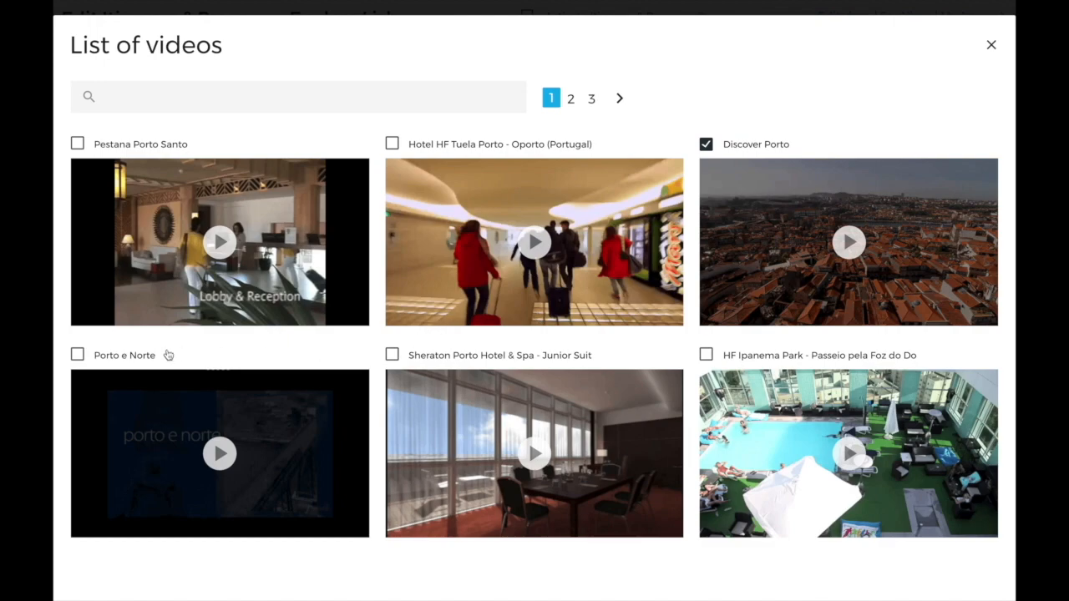
# - Add the Sheraton Porto video, replace Lorem Ipsum with the restaurant suggestion, and activate the itinerary
pyautogui.click(391, 355)
pyautogui.click(991, 46)
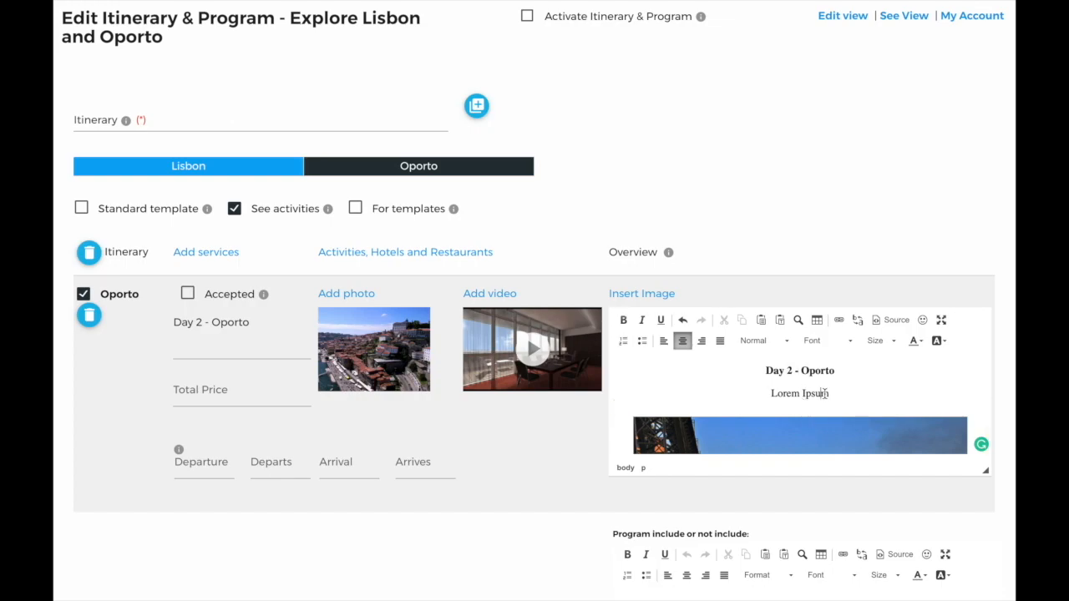
pyautogui.press('BackSpace')
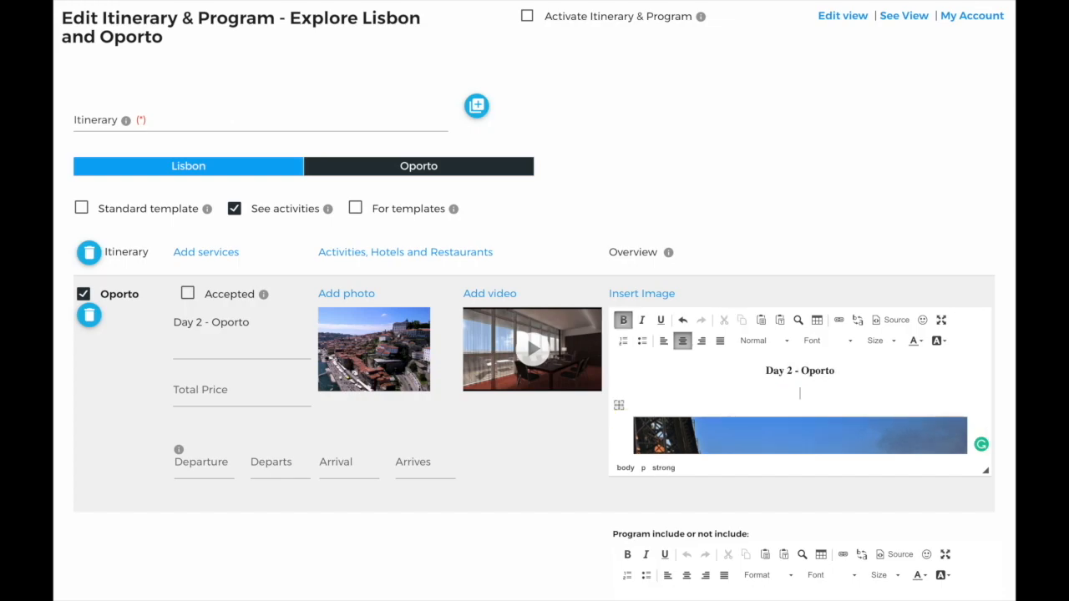
pyautogui.write('We suggest you visit a restaurant that has the best francesinhas and the best beer in the world!')
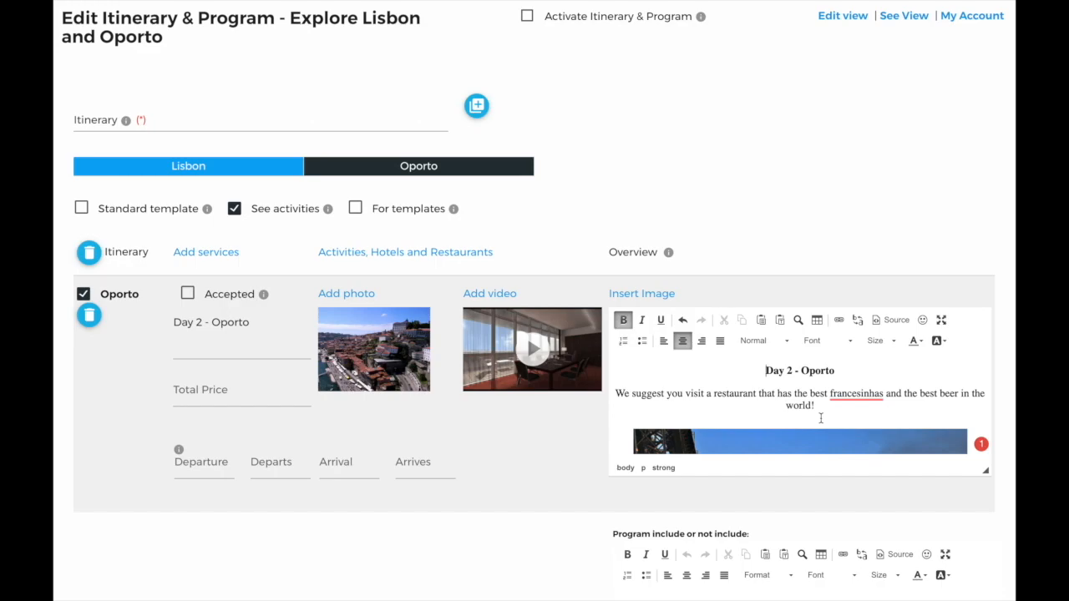
pyautogui.click(528, 19)
# - Open the public View page of 'Explore Lisbon and Oporto, Family Trip'
pyautogui.click(903, 18)
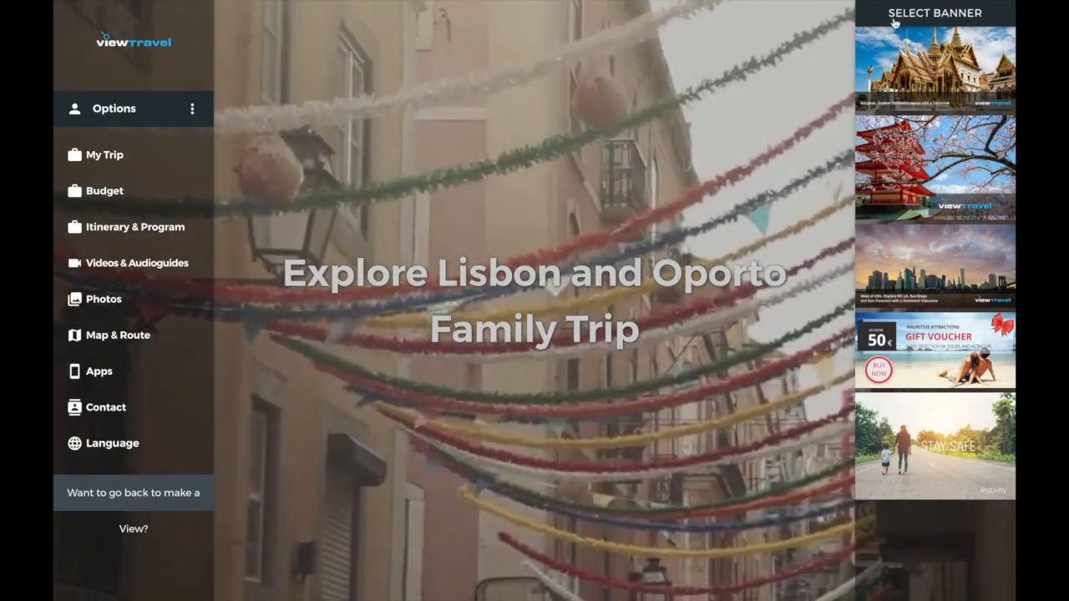
pyautogui.moveTo(781, 189)
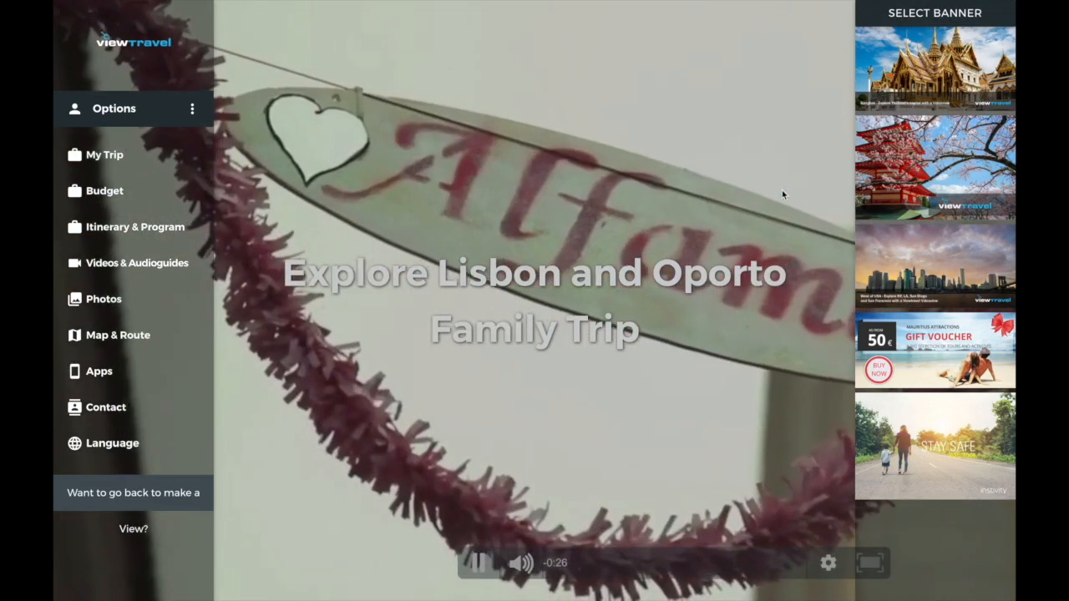
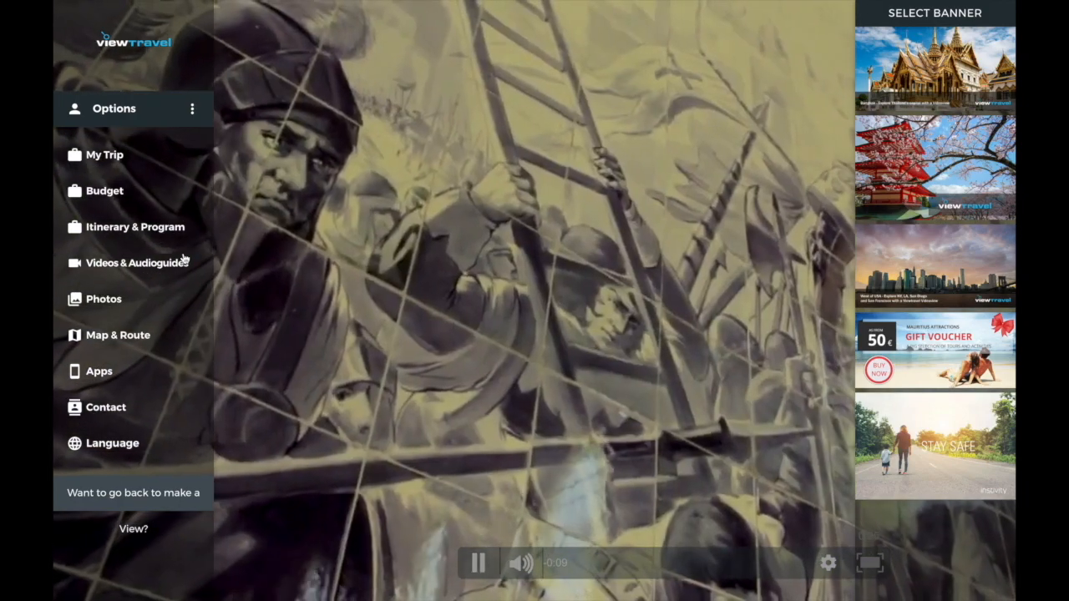
# - Browse the Lisbon: Portugal videos from Videos & Audioguides, then close them and the Videos panel
pyautogui.click(150, 265)
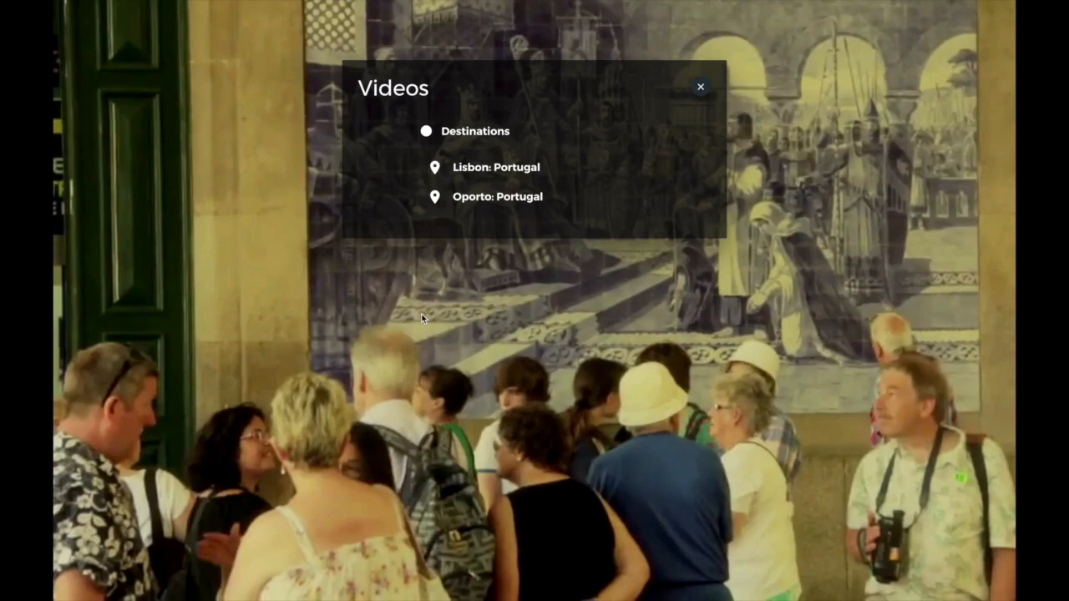
pyautogui.click(516, 170)
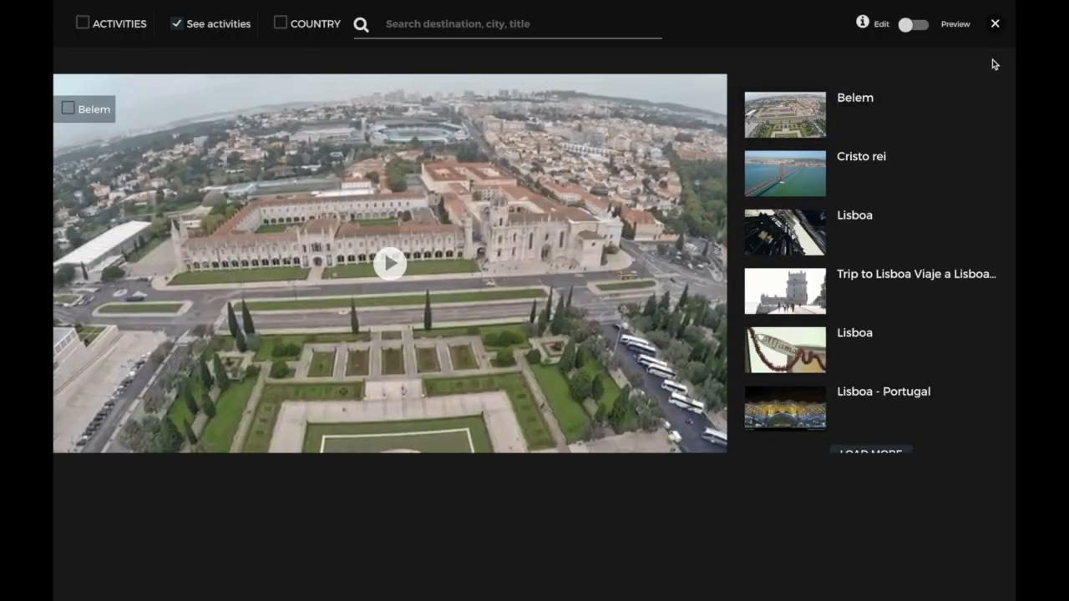
pyautogui.click(996, 24)
pyautogui.click(703, 88)
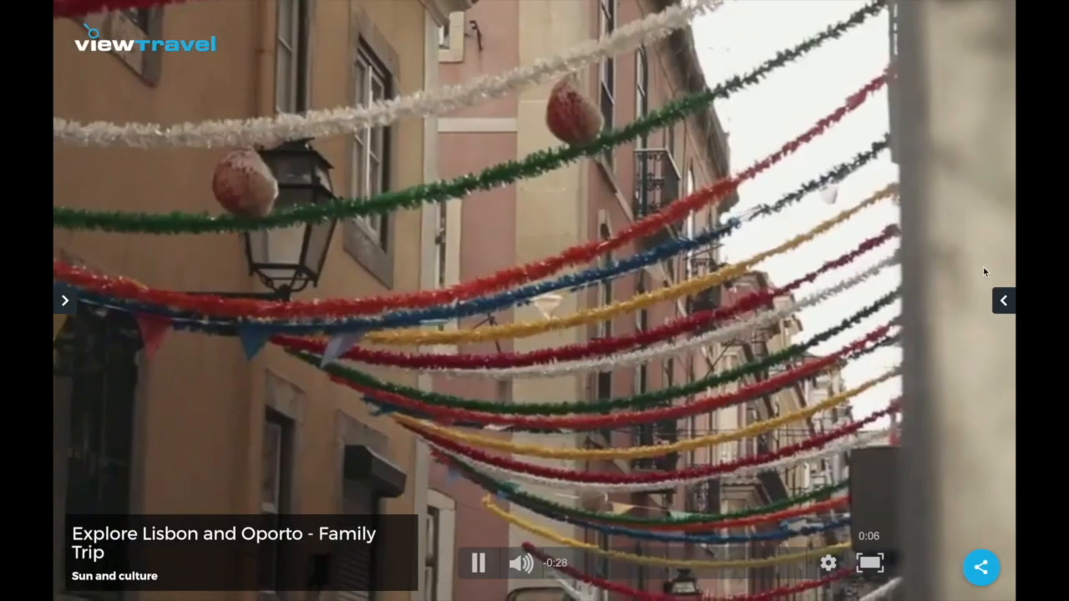
# - Show the My Trip summary with its €995.00 price from the Options side menu
pyautogui.moveTo(1007, 304)
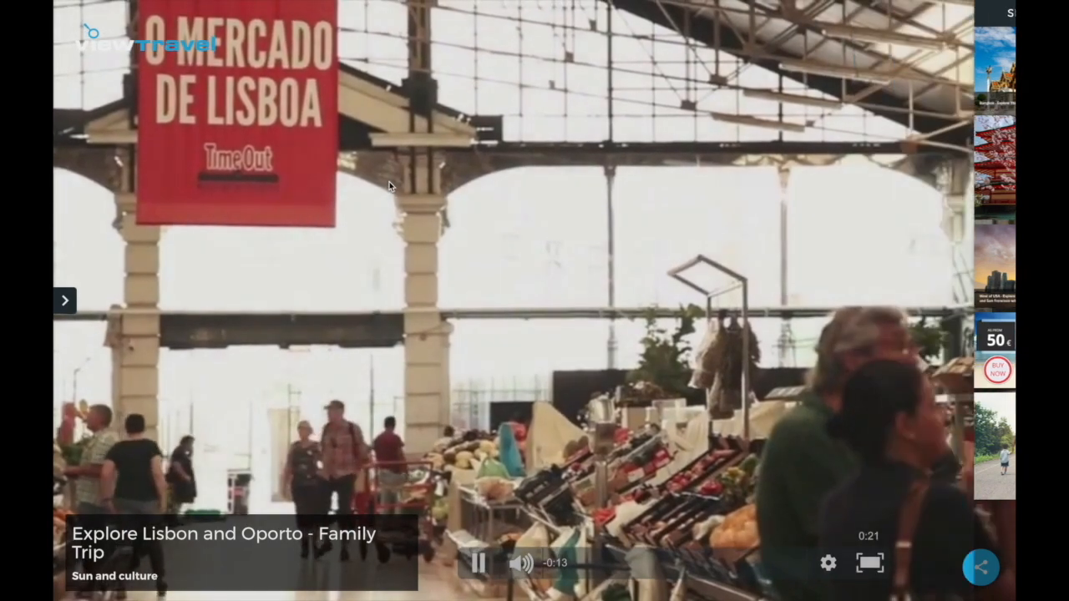
pyautogui.click(65, 301)
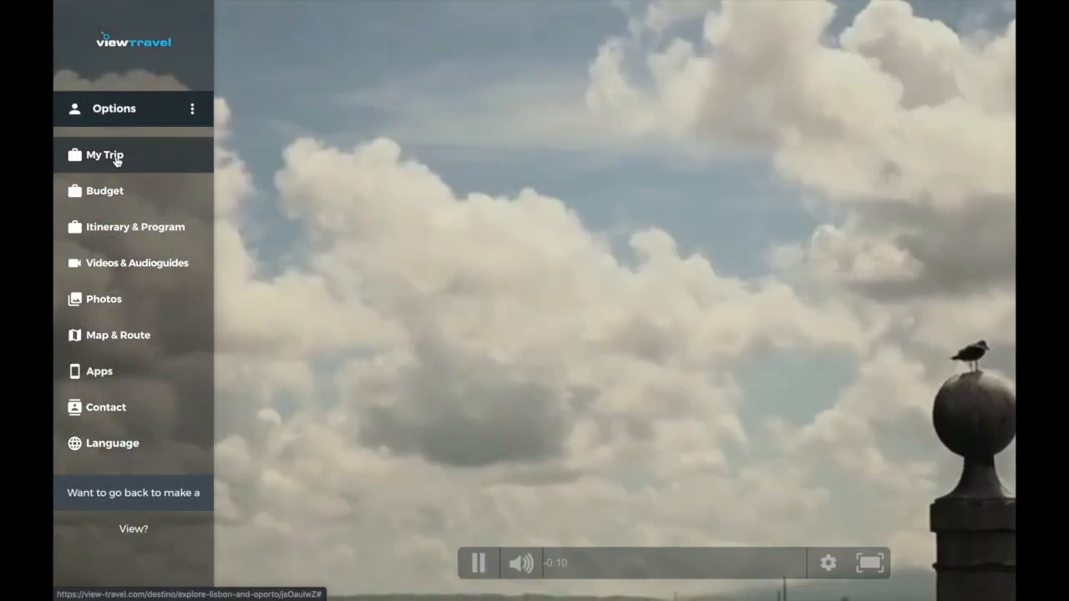
pyautogui.click(116, 157)
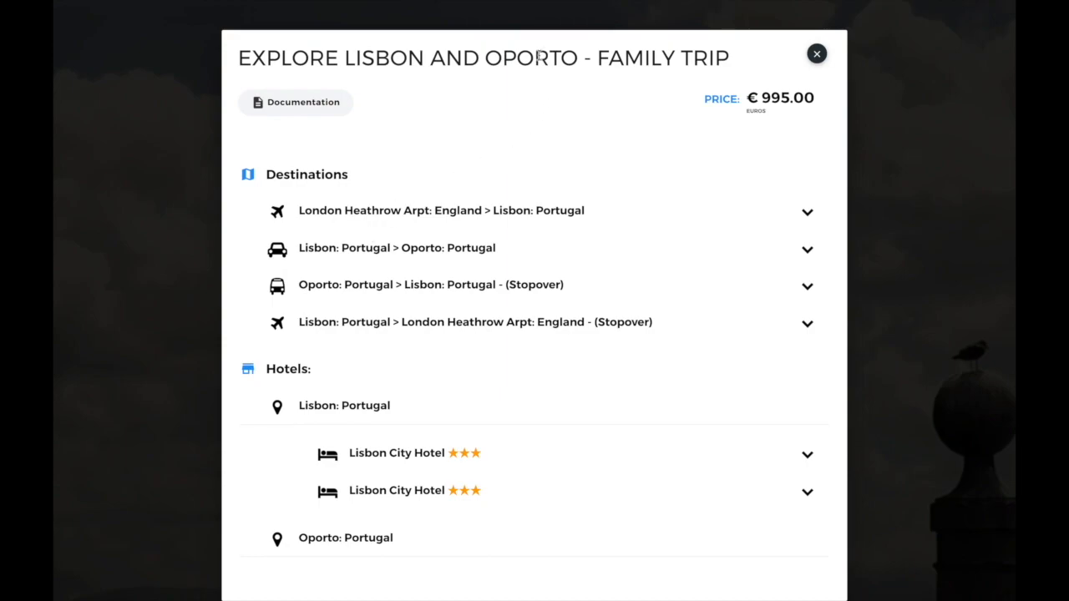
# - Glance at the trip documentation, then expand the Lisbon > Oporto leg to see its options
pyautogui.click(332, 112)
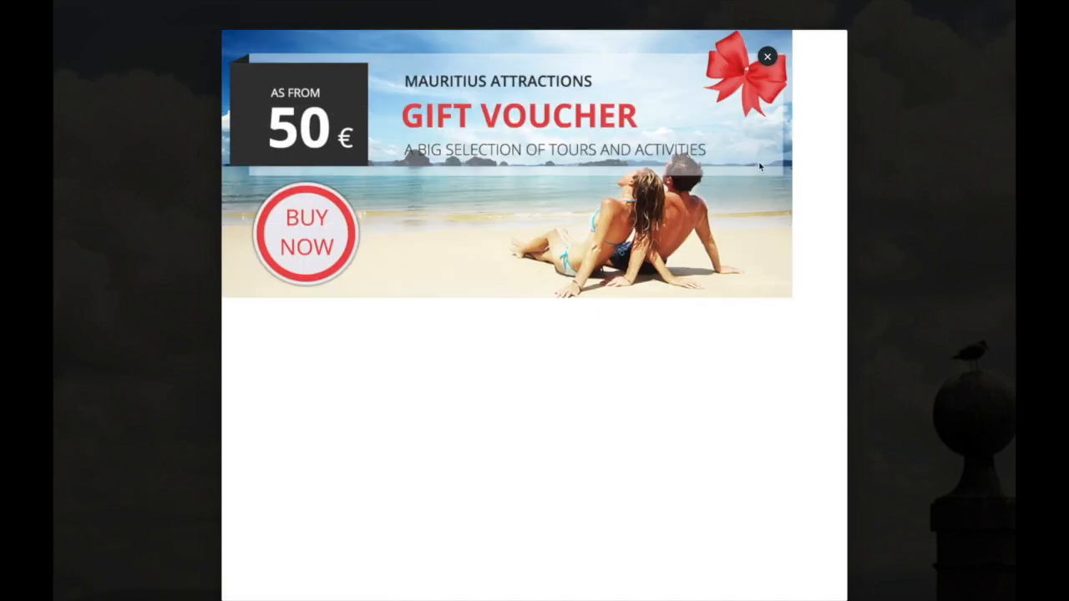
pyautogui.click(767, 57)
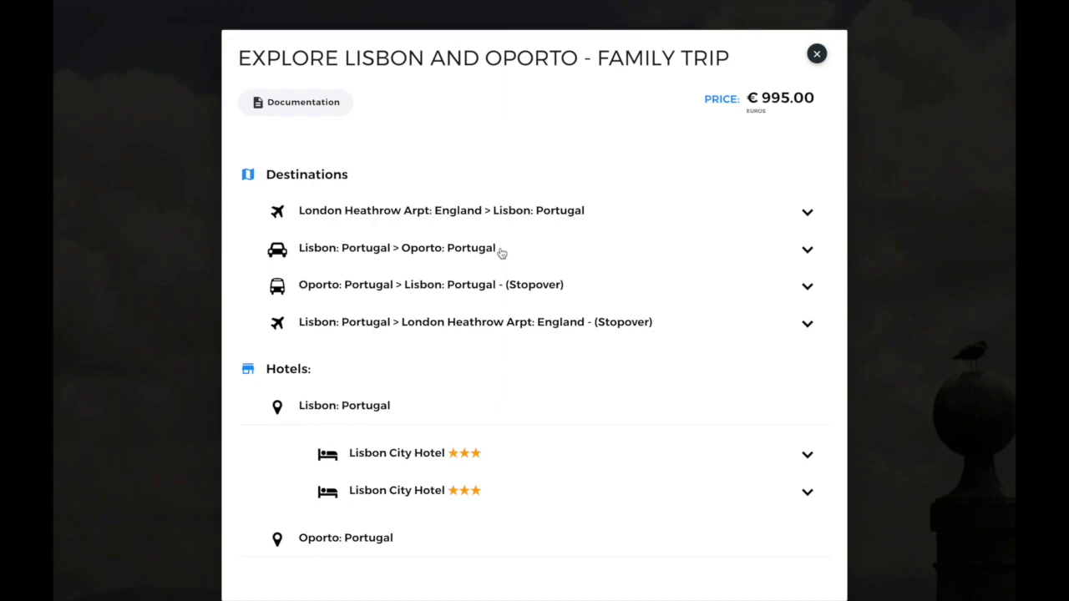
pyautogui.click(807, 253)
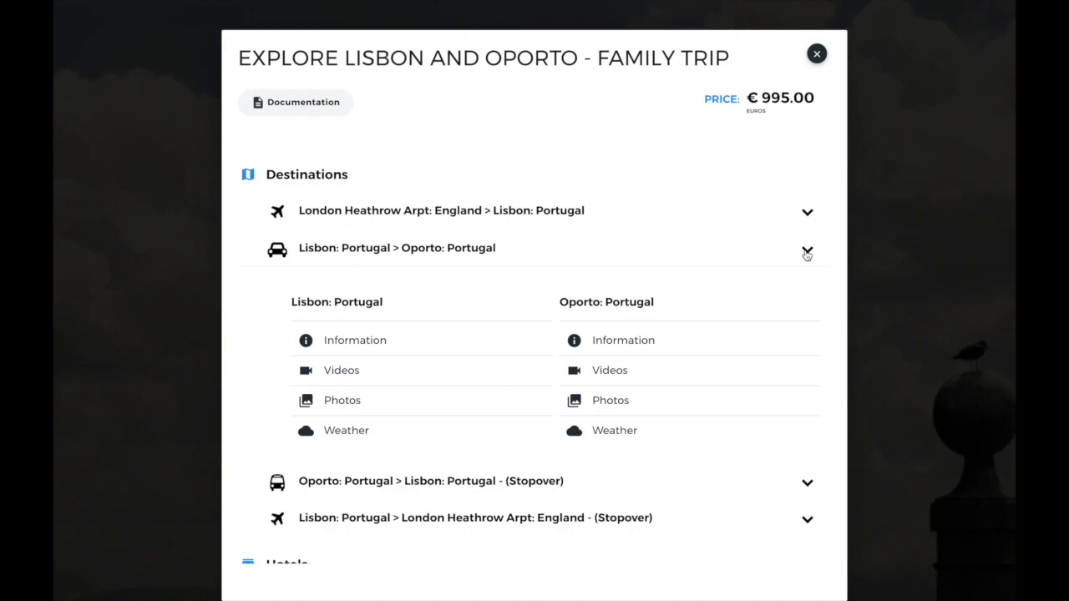
pyautogui.scroll(-3, 807, 255)
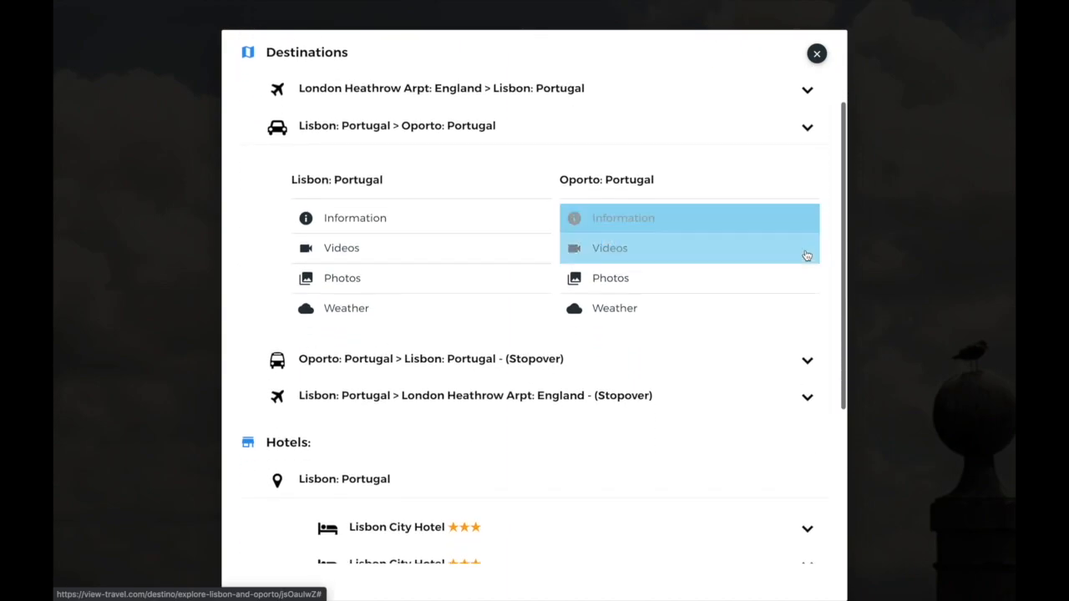
pyautogui.scroll(-1, 807, 255)
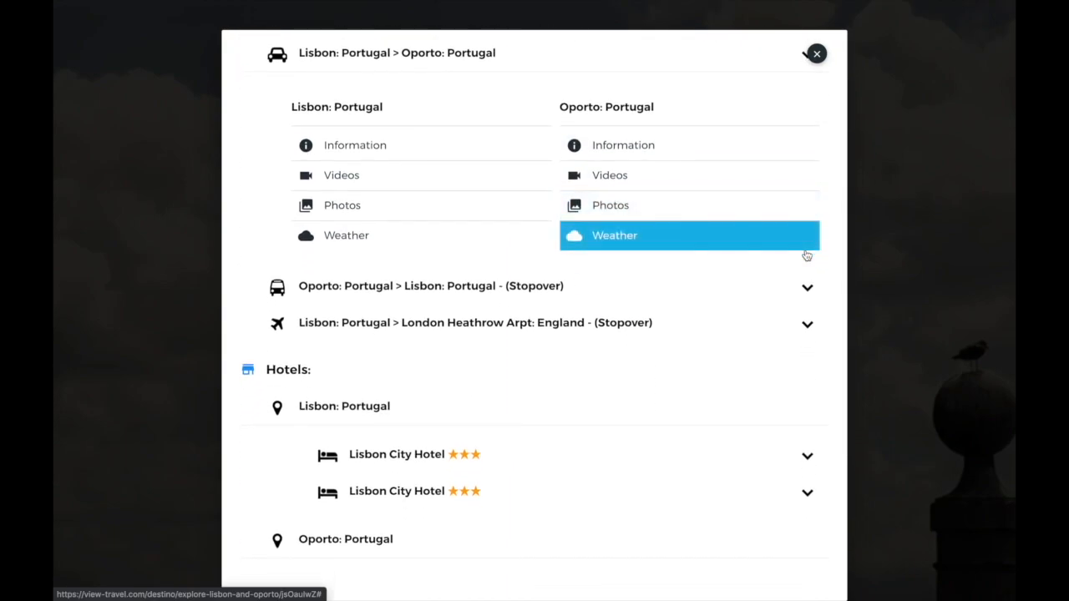
# - Open the practical information for Oporto and scroll through the basic destination details
pyautogui.click(651, 147)
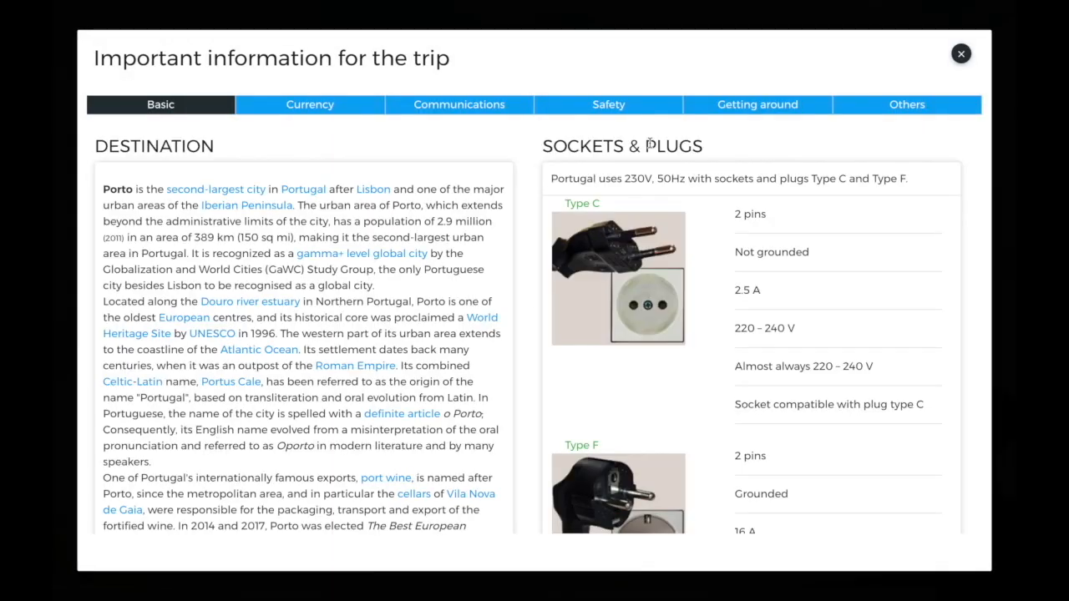
pyautogui.scroll(-4, 334, 169)
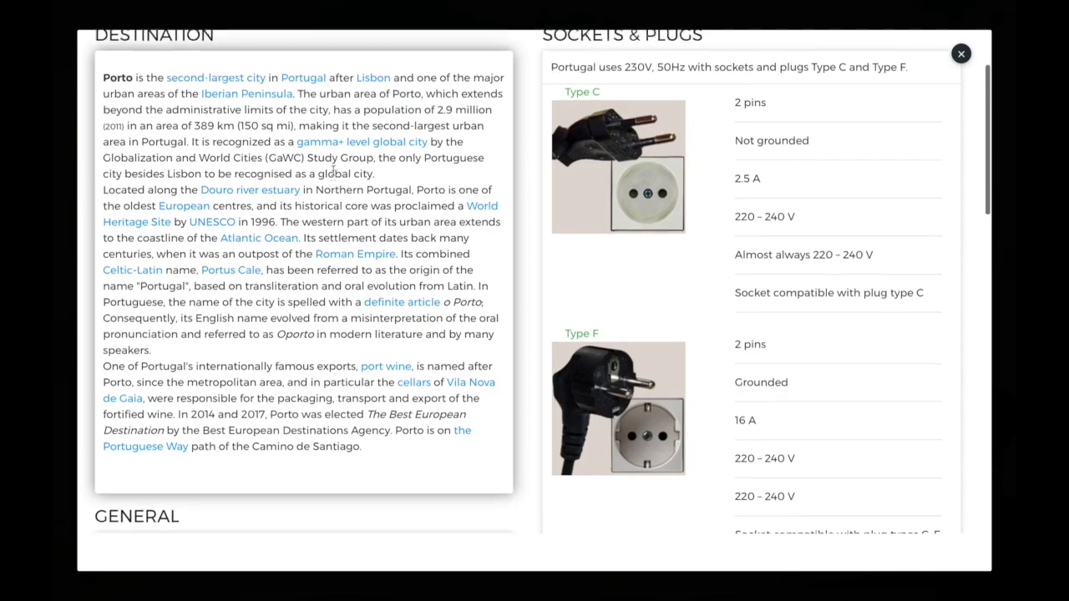
pyautogui.scroll(-5, 333, 169)
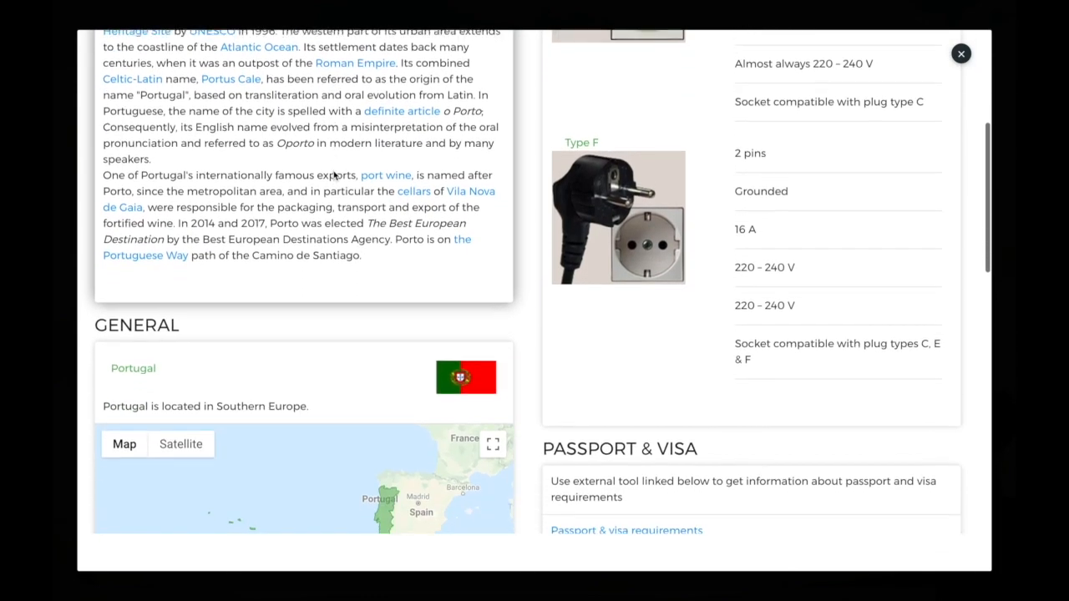
pyautogui.scroll(-5, 333, 176)
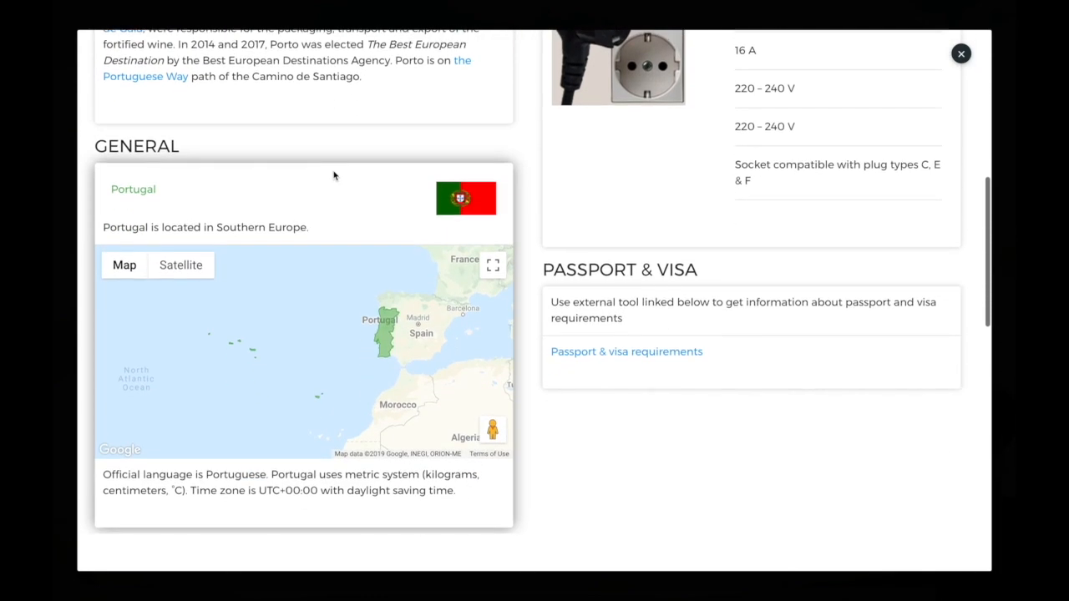
pyautogui.scroll(-4, 334, 173)
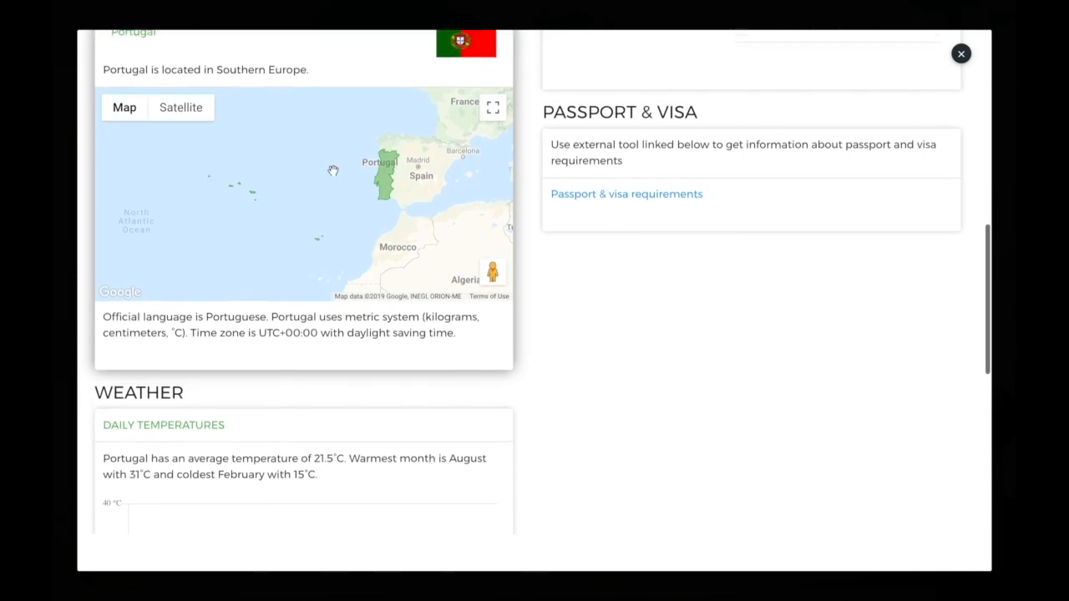
pyautogui.scroll(-3, 333, 170)
pyautogui.scroll(2, 333, 170)
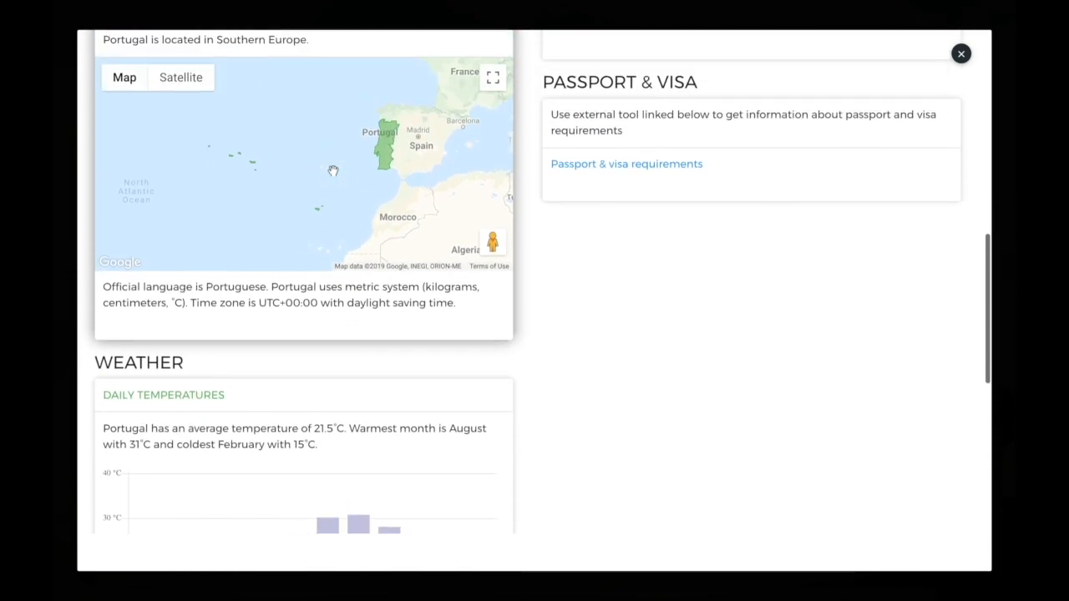
pyautogui.scroll(8, 333, 171)
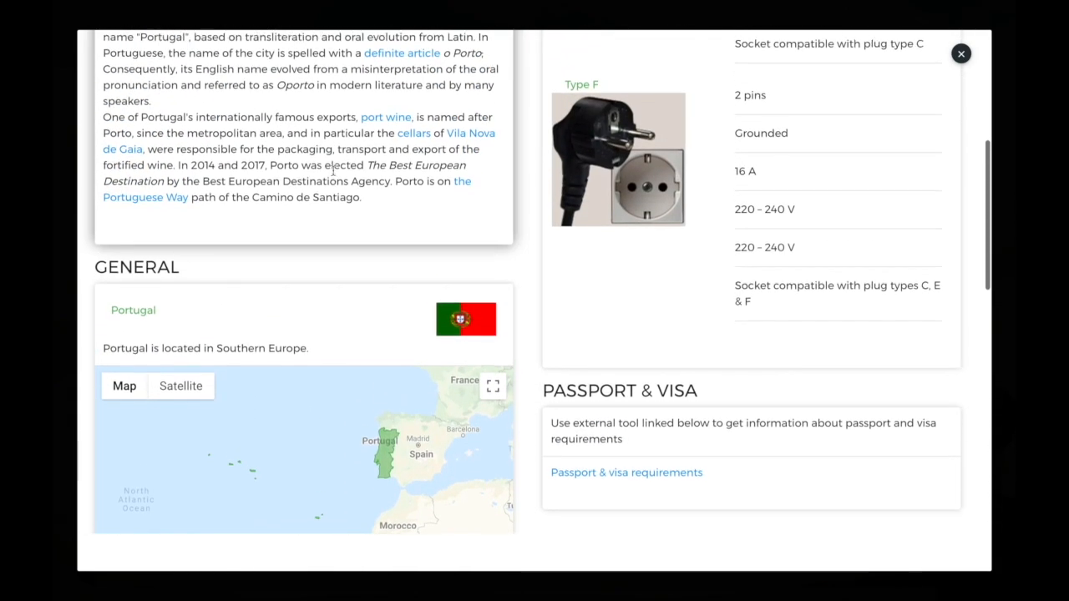
pyautogui.scroll(10, 334, 173)
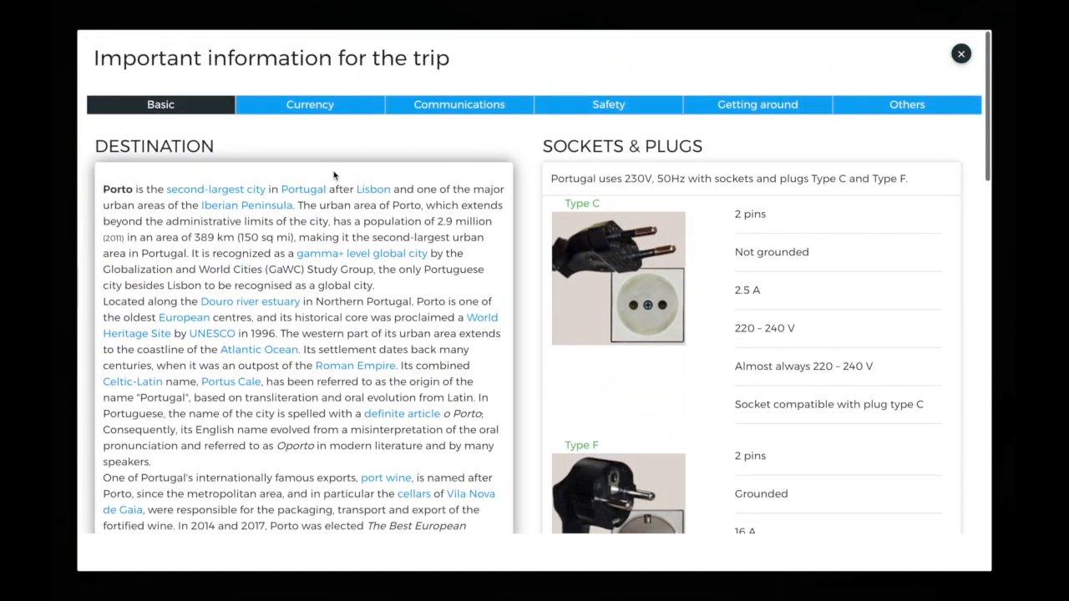
# - Check the Communications, Getting around, basic and safety/emergency numbers sections
pyautogui.click(436, 106)
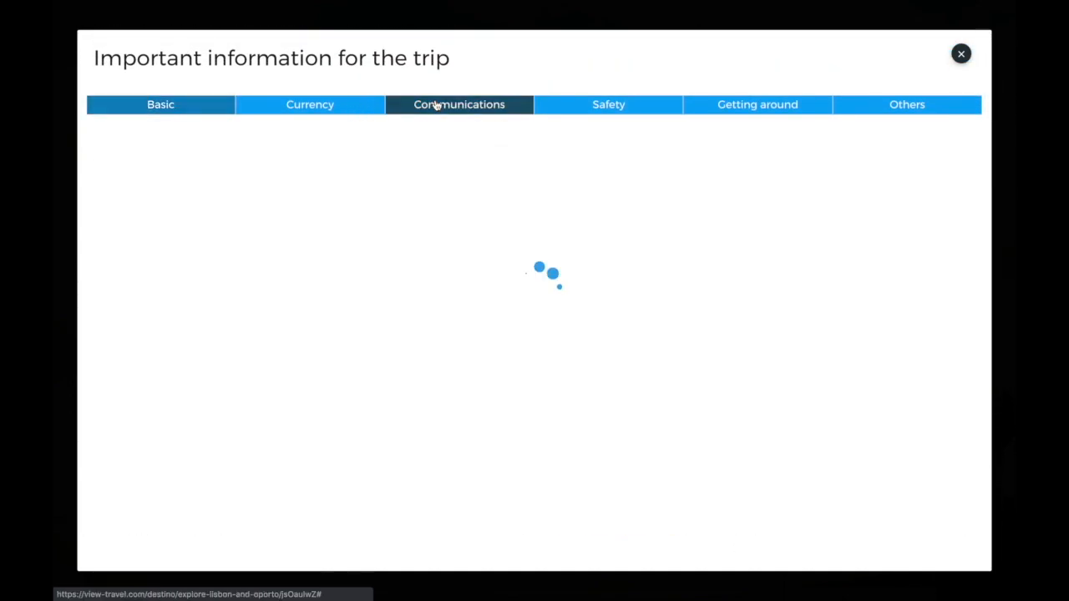
pyautogui.click(754, 106)
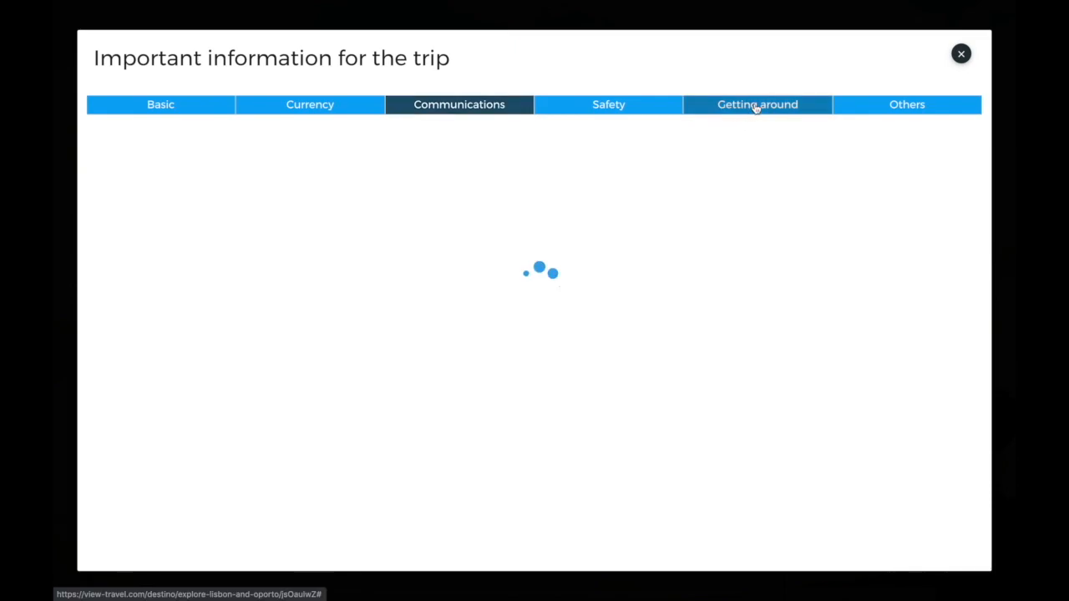
pyautogui.click(207, 110)
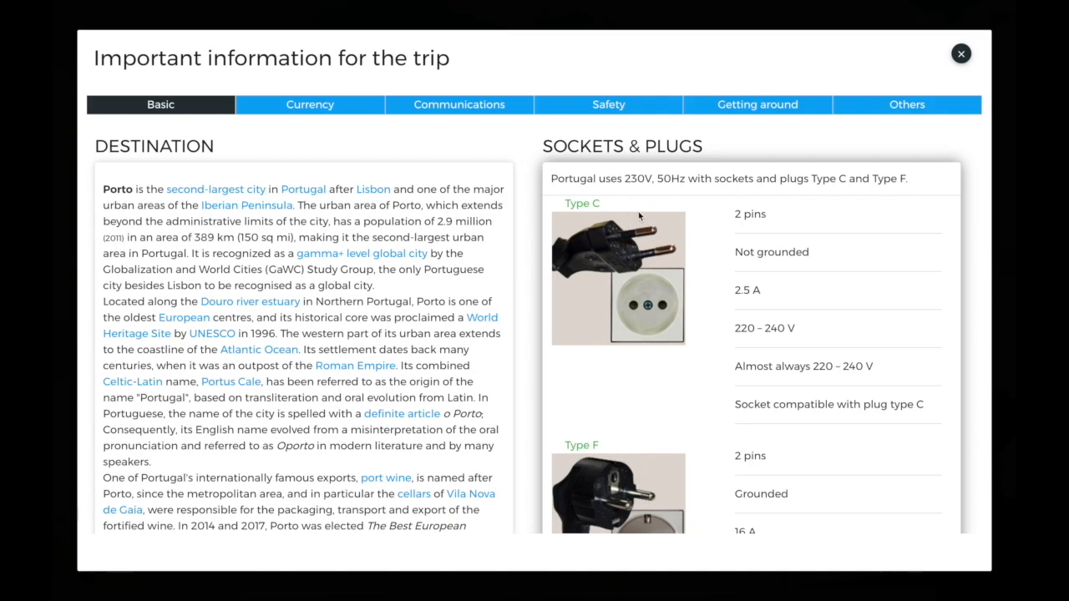
pyautogui.scroll(-3, 687, 270)
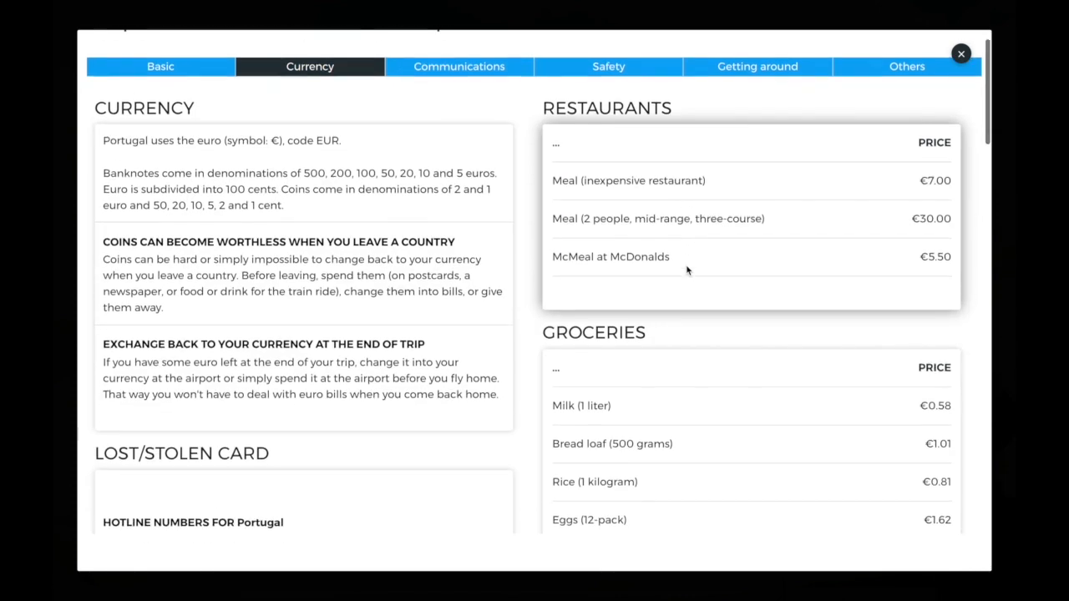
pyautogui.scroll(1, 686, 270)
pyautogui.scroll(1, 687, 270)
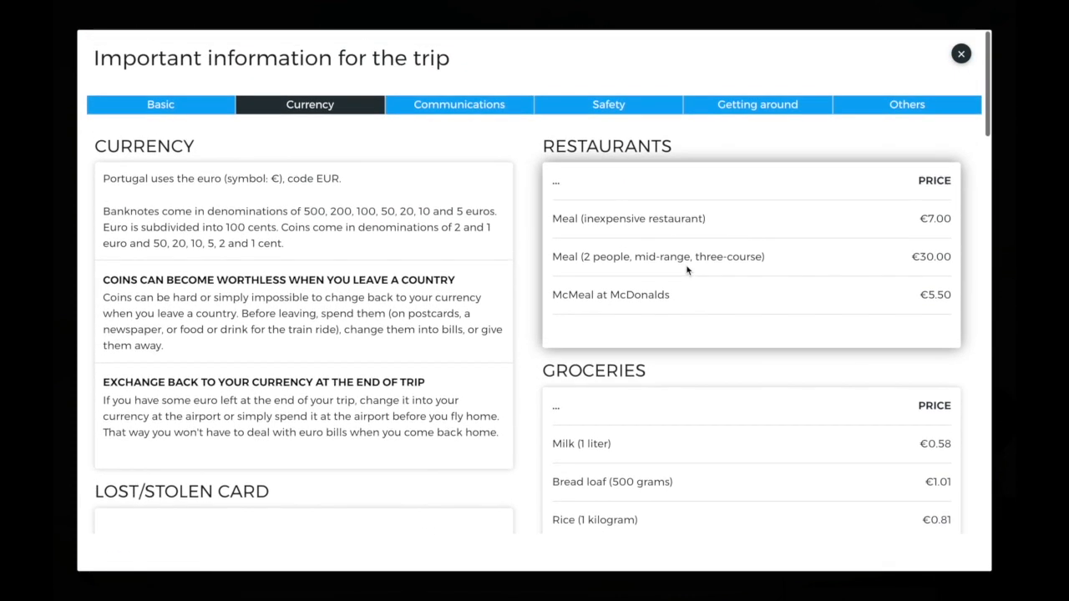
pyautogui.click(628, 106)
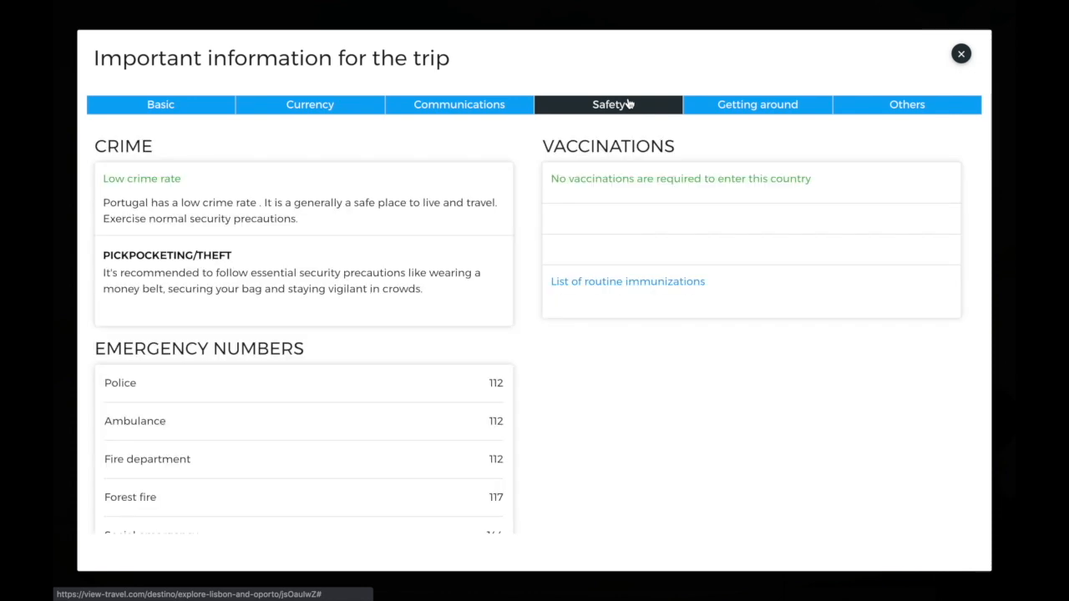
pyautogui.scroll(-1, 519, 193)
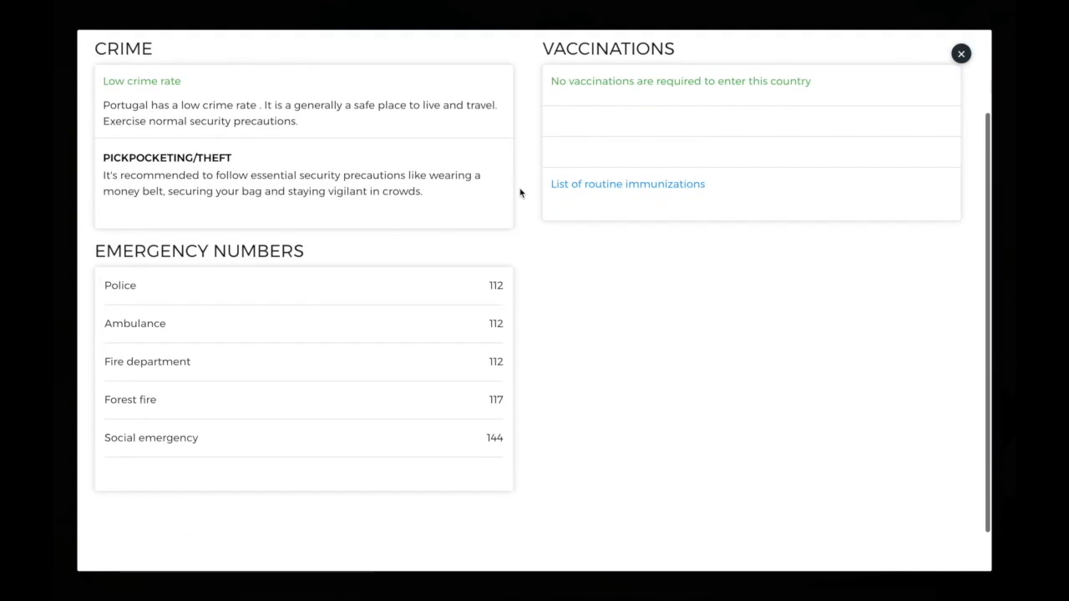
pyautogui.scroll(1, 519, 193)
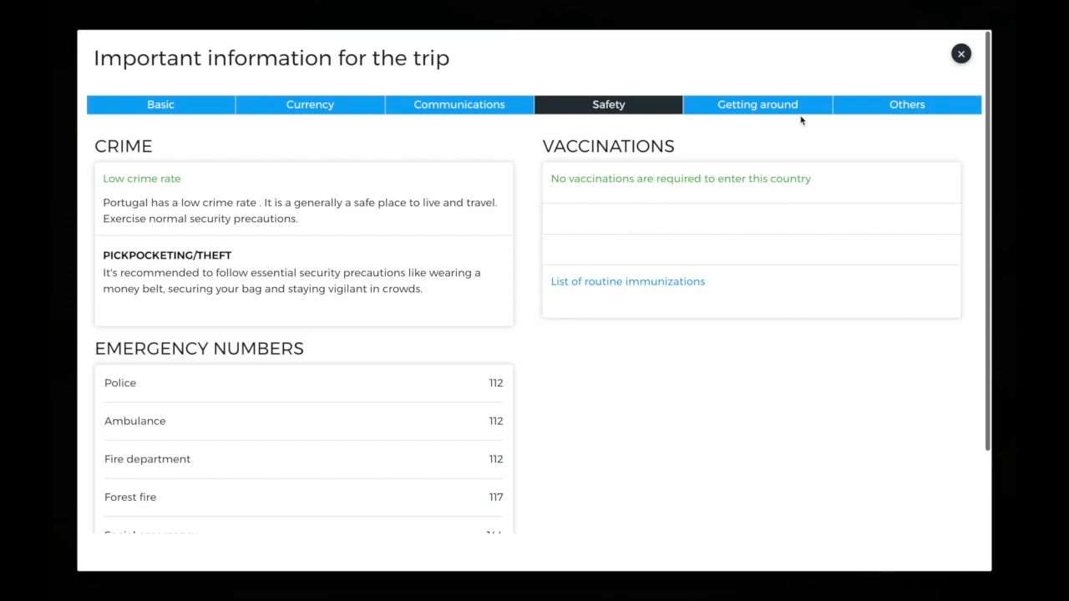
# - Review the drugs and sex laws notes, driving licence rules and dial codes, then close the information
pyautogui.click(878, 119)
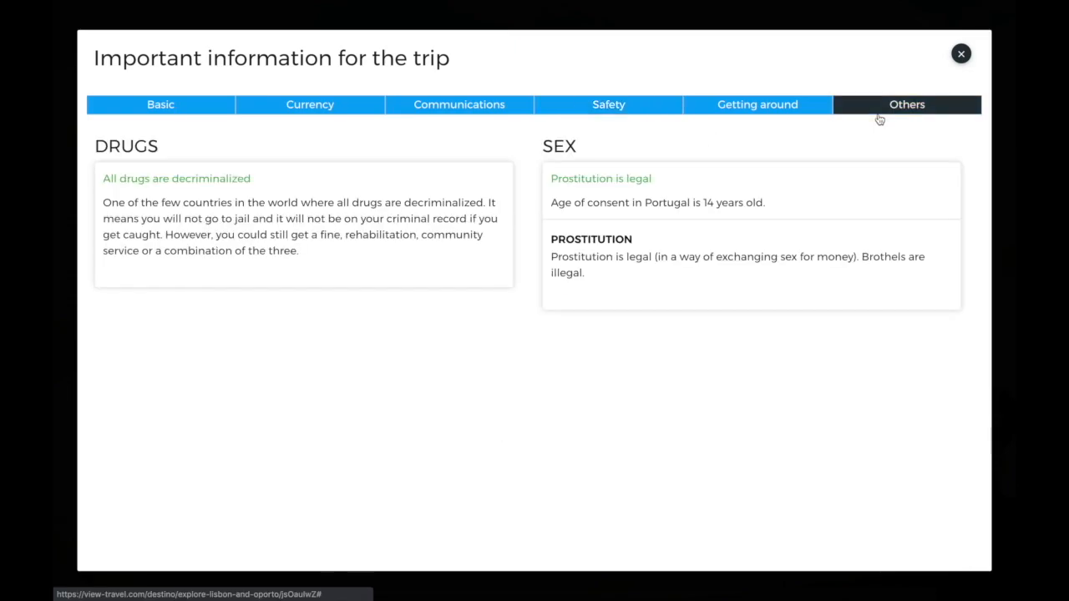
pyautogui.click(740, 110)
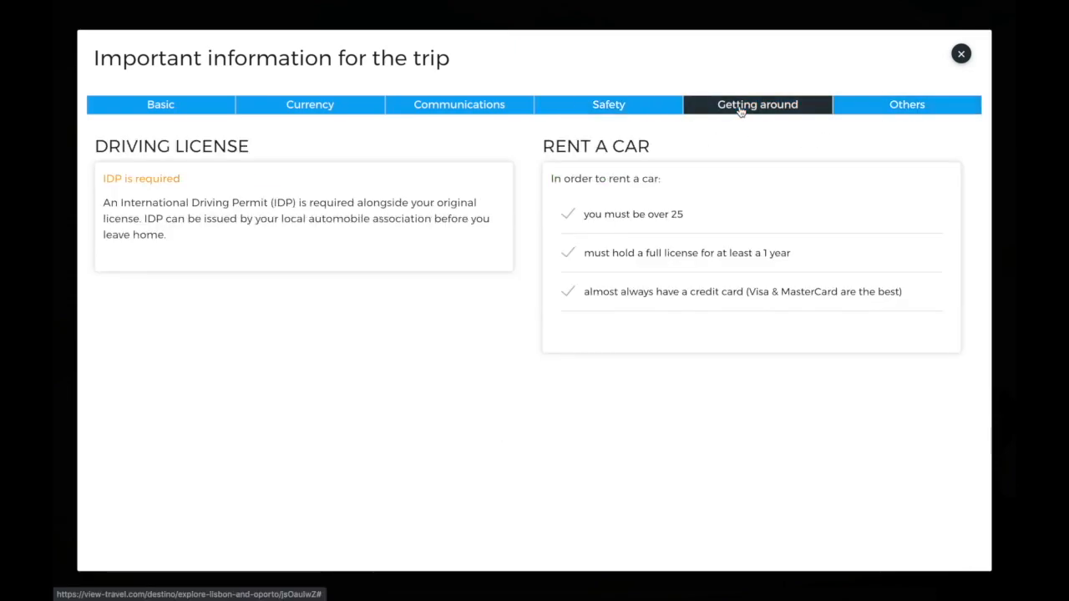
pyautogui.click(432, 109)
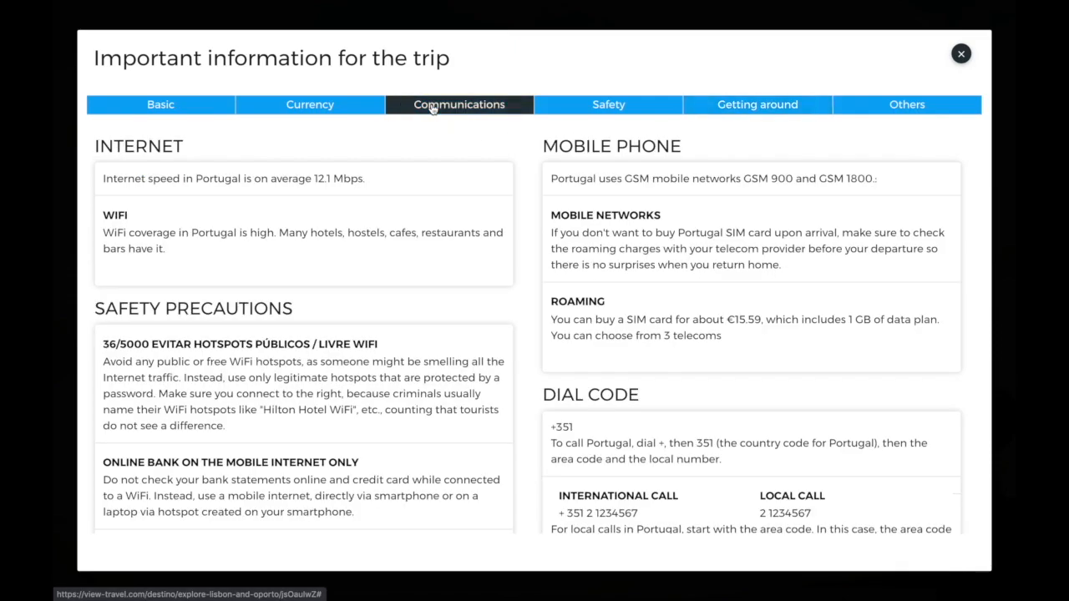
pyautogui.scroll(-3, 409, 297)
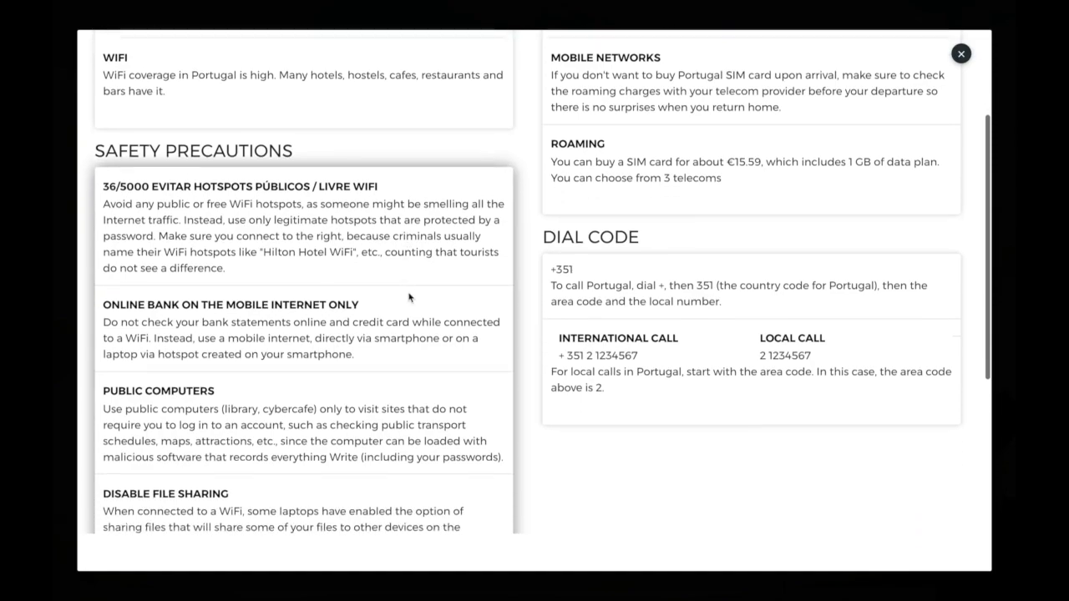
pyautogui.scroll(-3, 409, 297)
pyautogui.scroll(5, 409, 292)
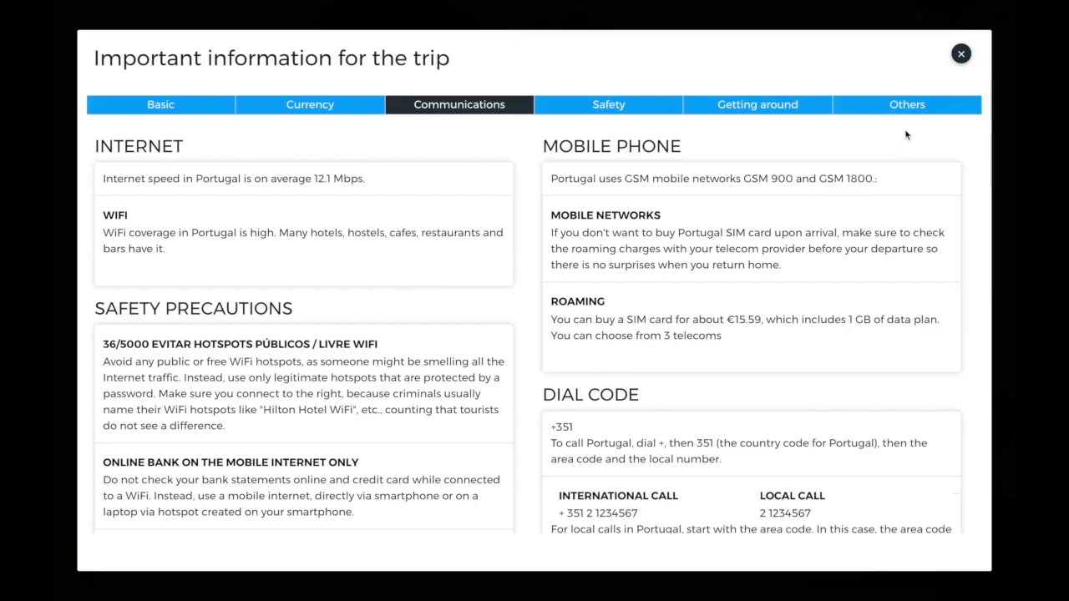
pyautogui.click(960, 55)
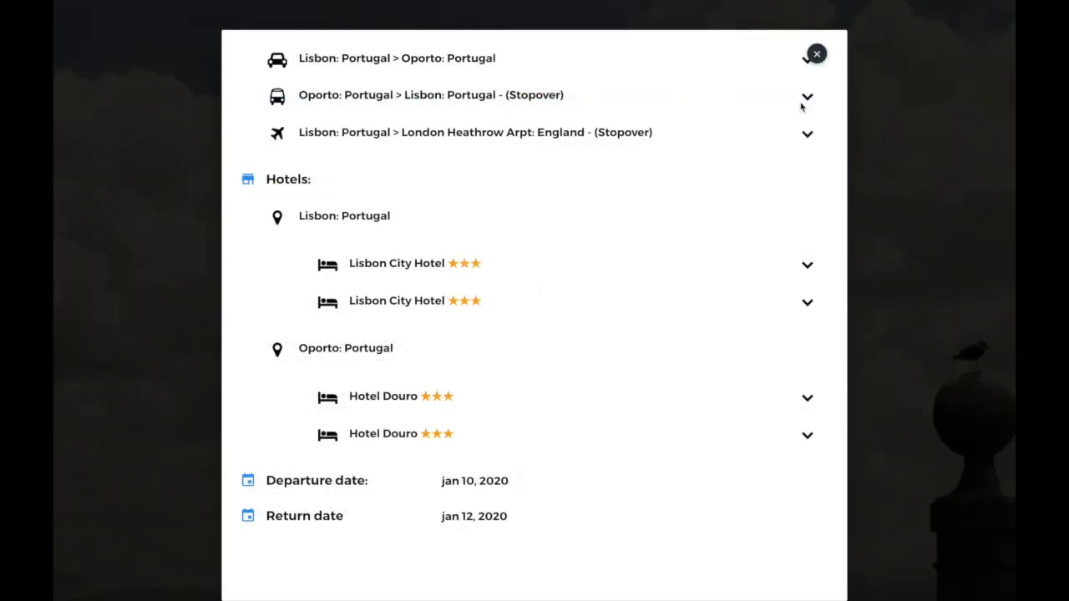
# - Expand the Lisbon > Oporto leg and browse the Oporto photos
pyautogui.scroll(2, 656, 172)
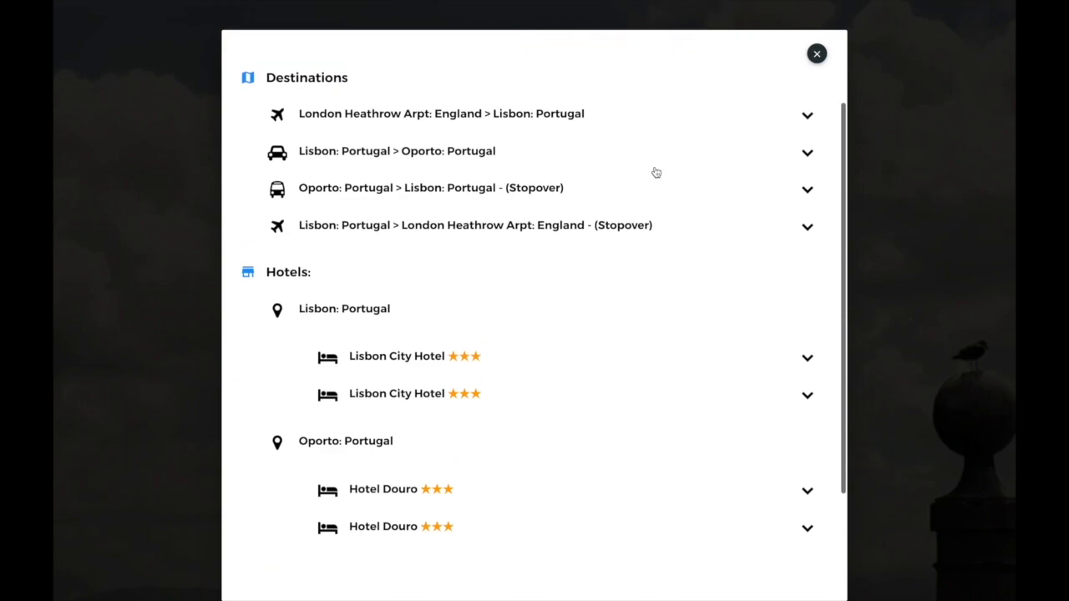
pyautogui.click(807, 156)
pyautogui.click(633, 307)
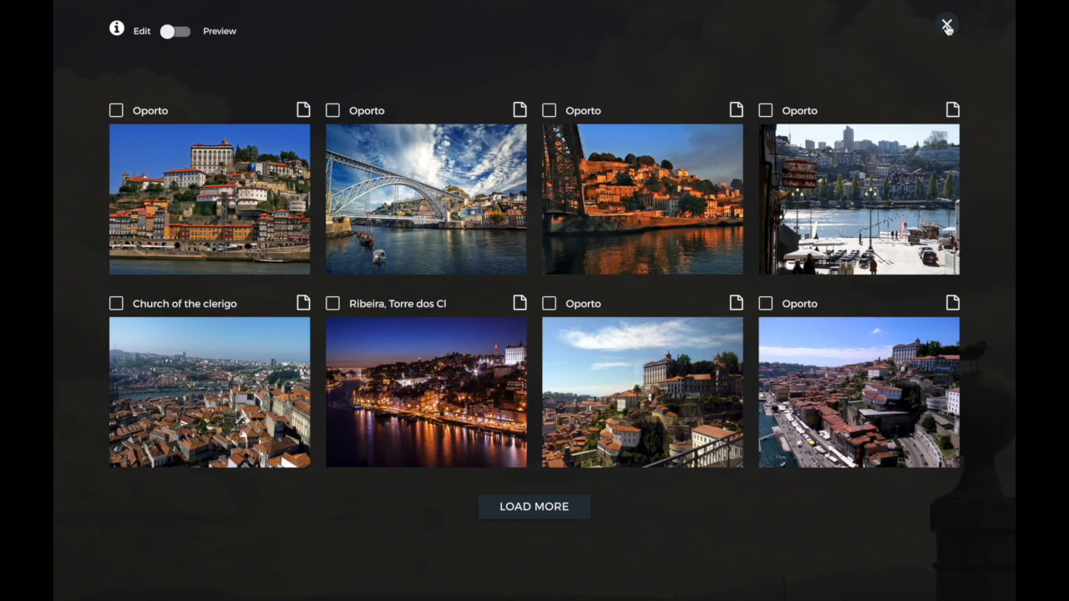
pyautogui.click(947, 27)
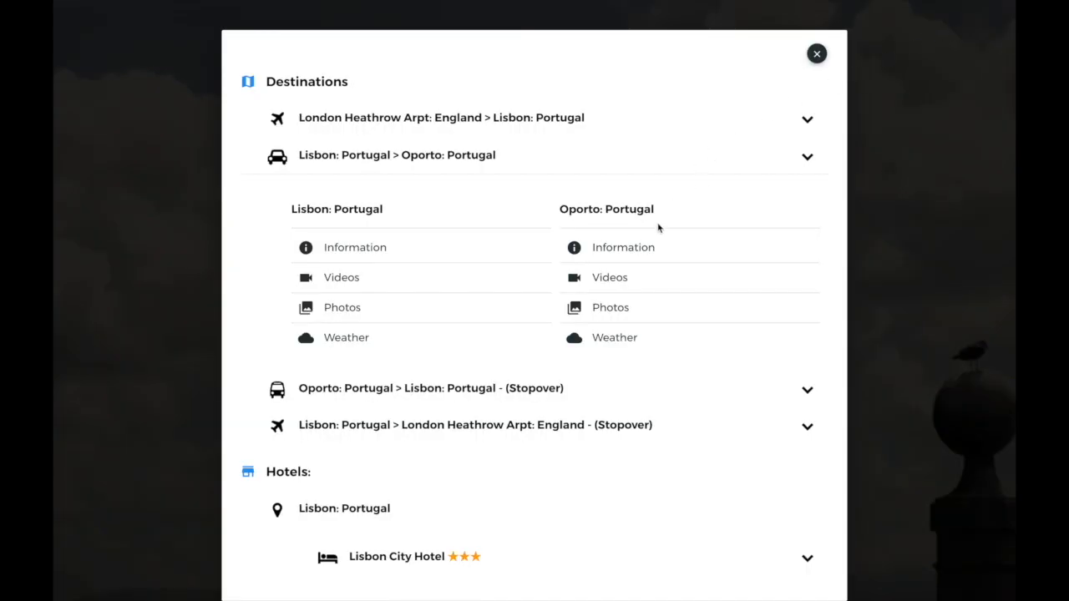
# - Play the Historic Centre of Oporto video and check the Oporto weather forecast
pyautogui.click(604, 277)
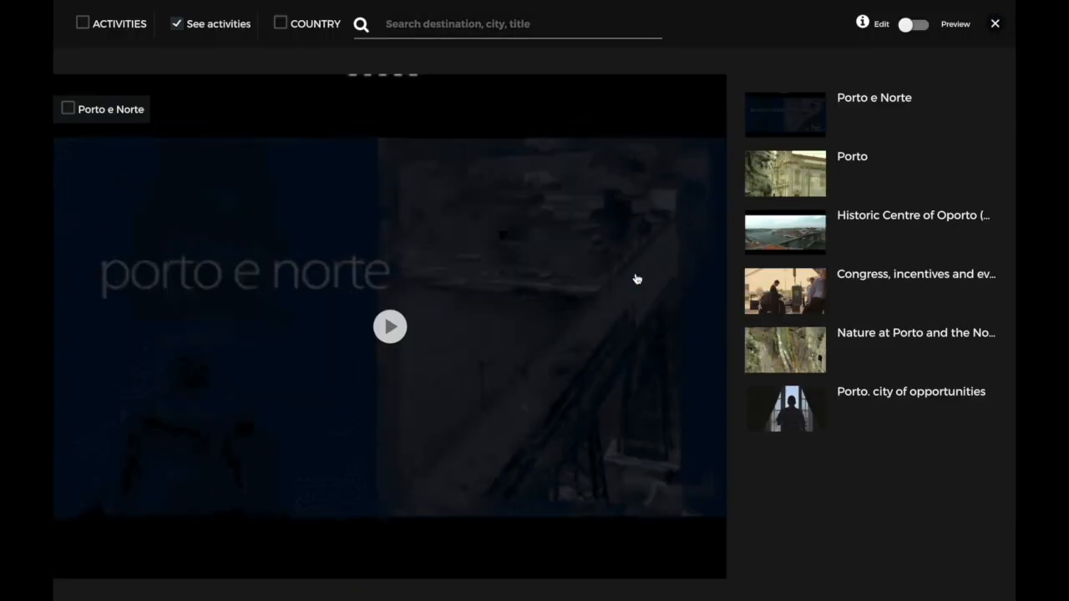
pyautogui.click(860, 224)
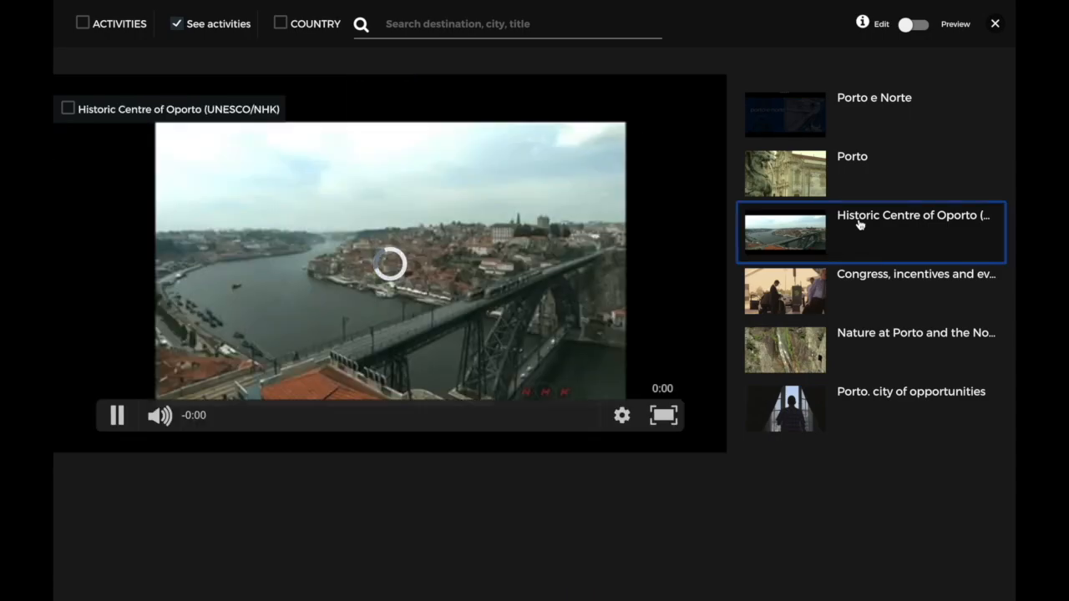
pyautogui.click(995, 24)
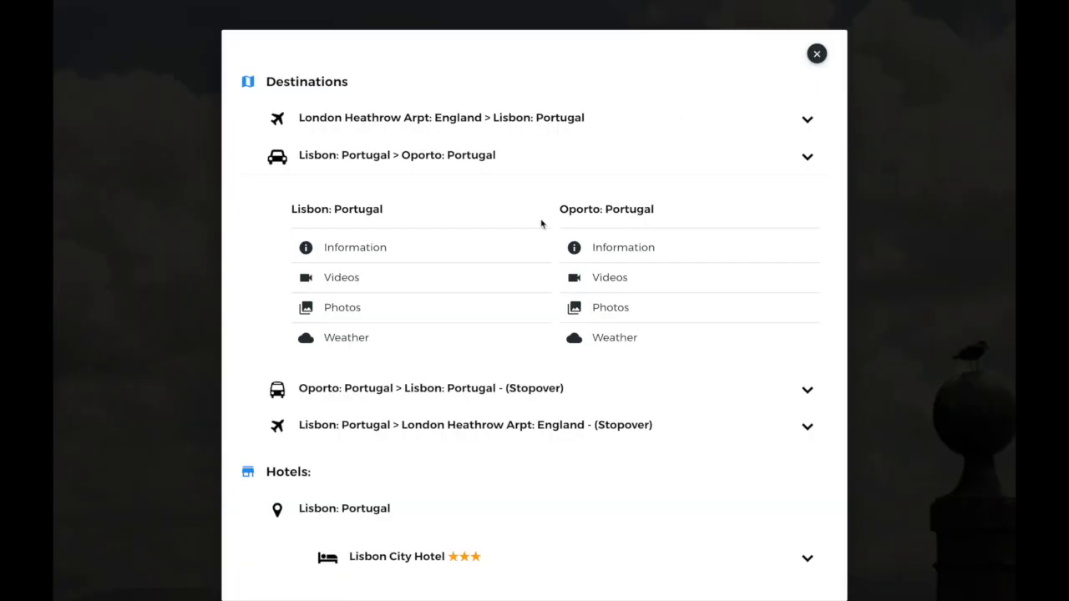
pyautogui.moveTo(551, 222); pyautogui.dragTo(605, 324)
pyautogui.click(607, 338)
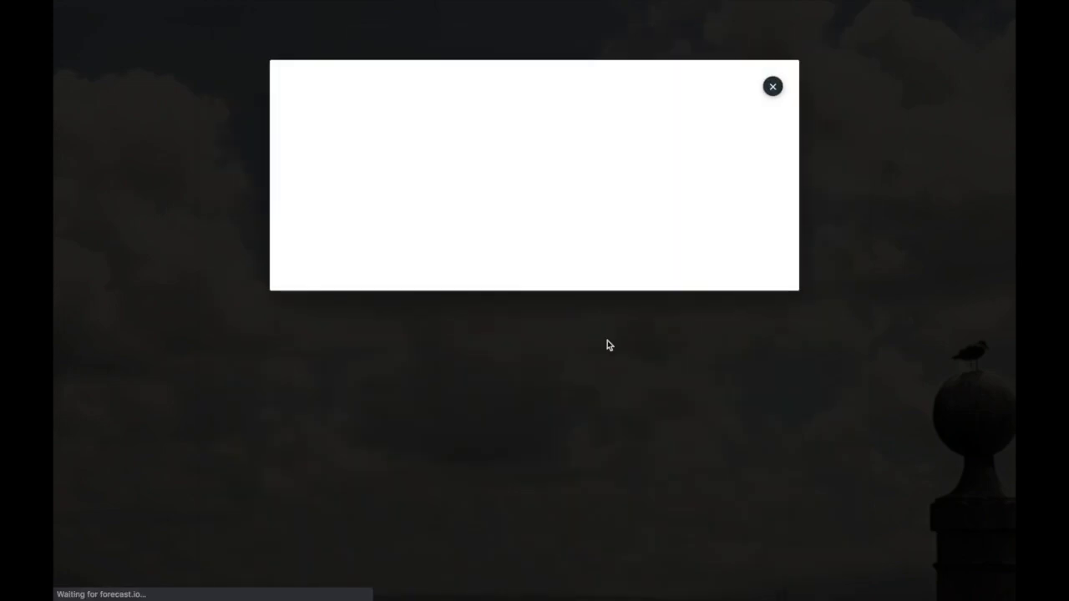
pyautogui.click(772, 86)
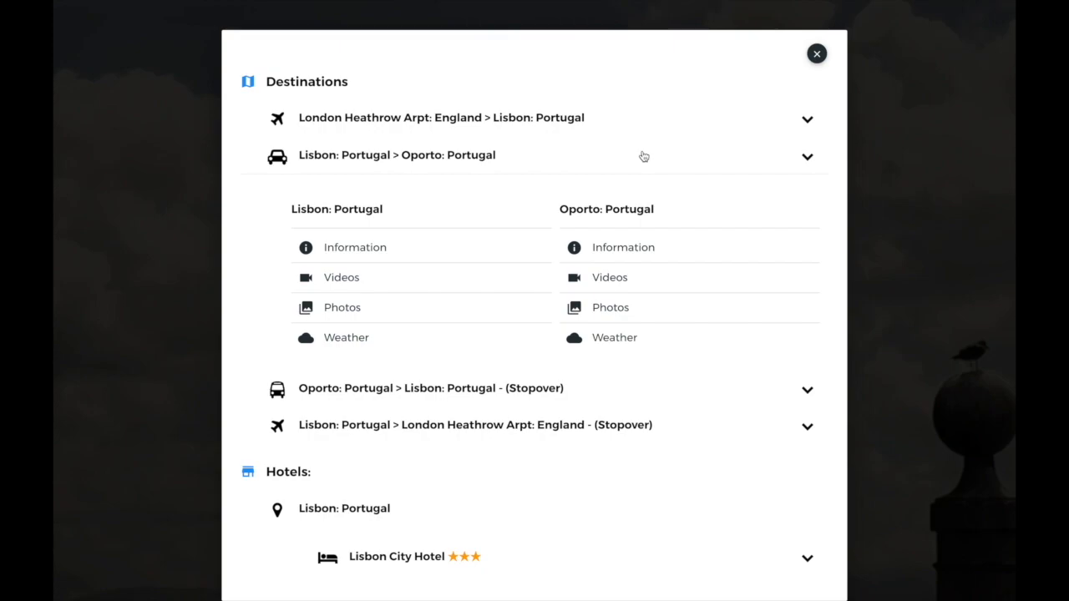
# - Expand the Lisbon City Hotel booking and view its overview and photos
pyautogui.scroll(-4, 644, 156)
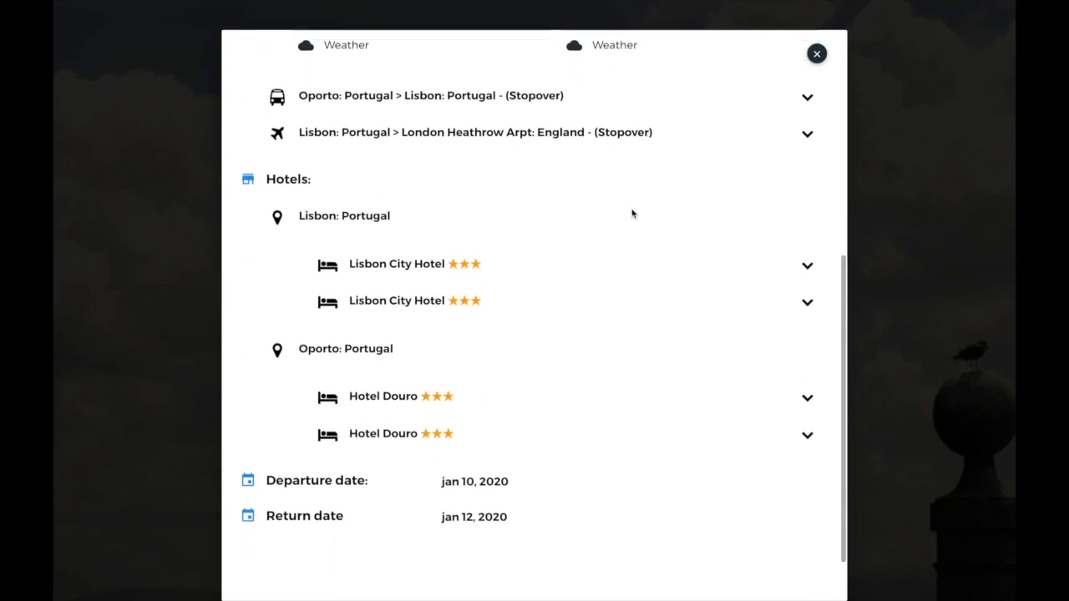
pyautogui.click(804, 267)
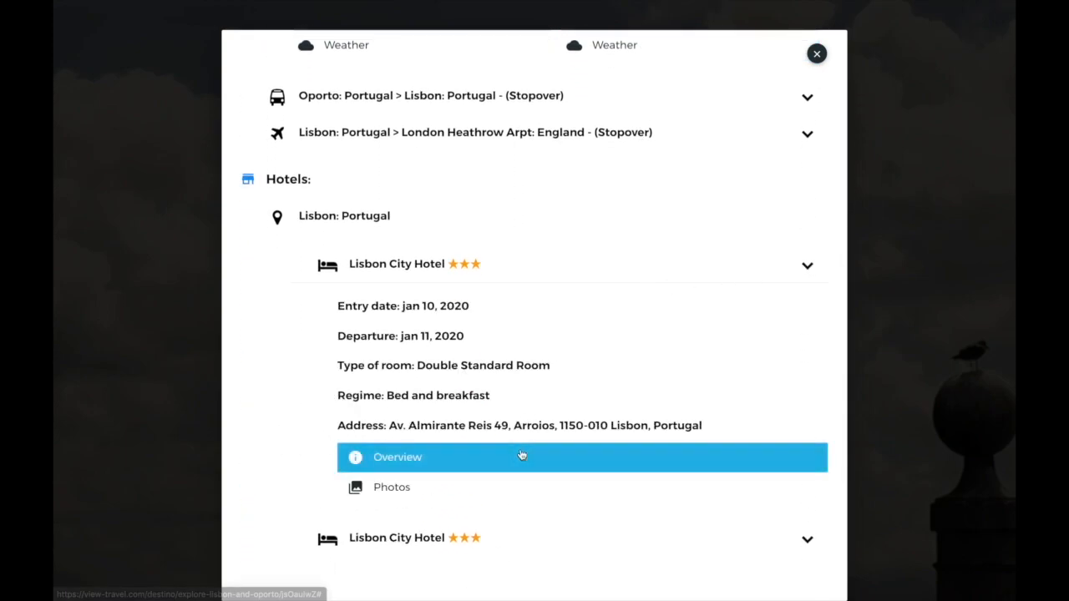
pyautogui.click(462, 458)
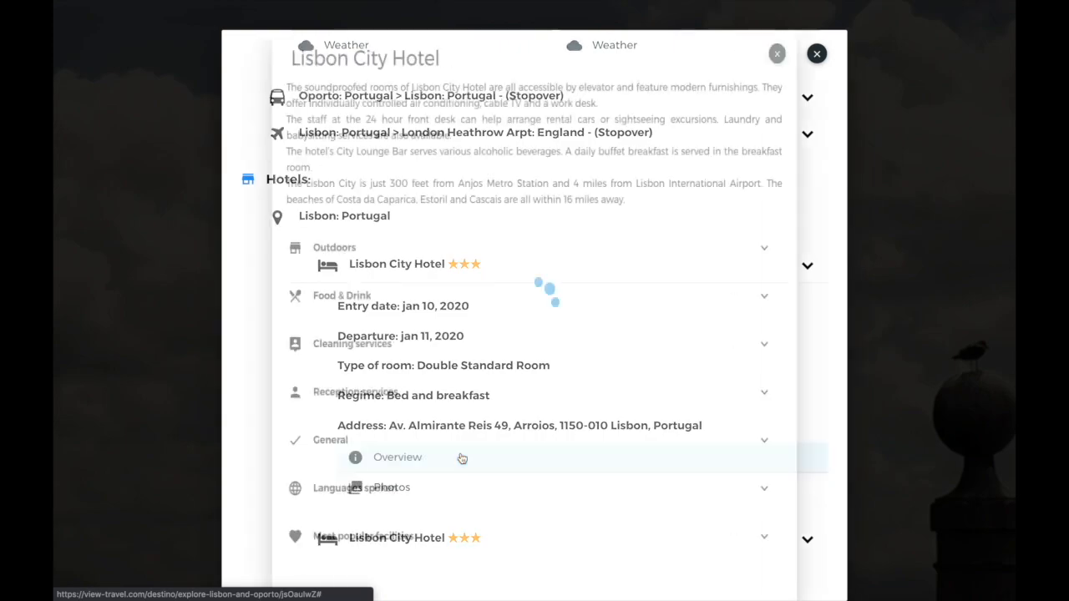
pyautogui.scroll(-1, 560, 339)
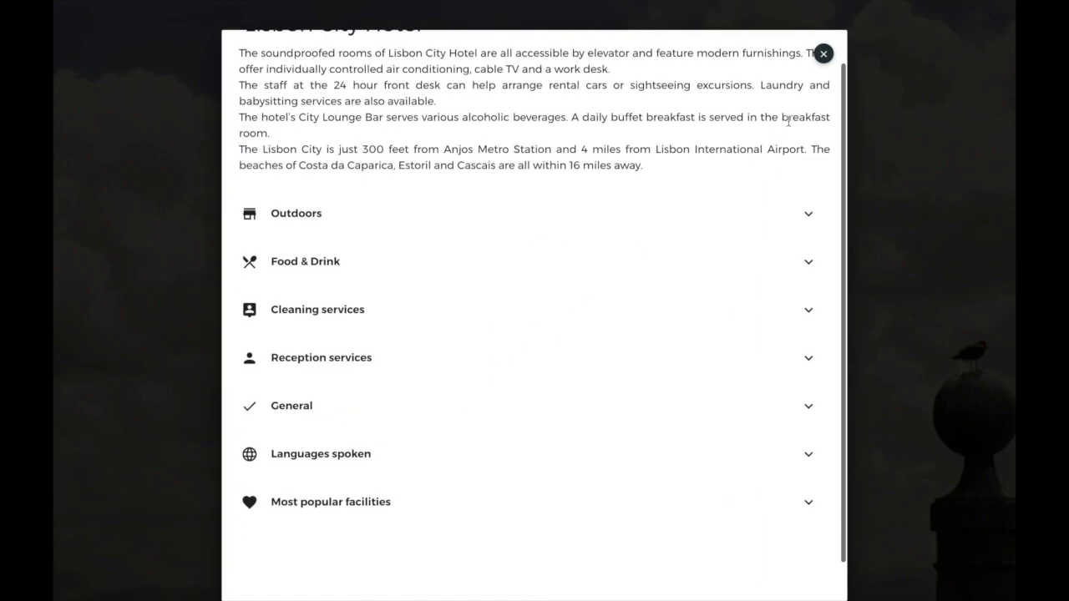
pyautogui.click(823, 55)
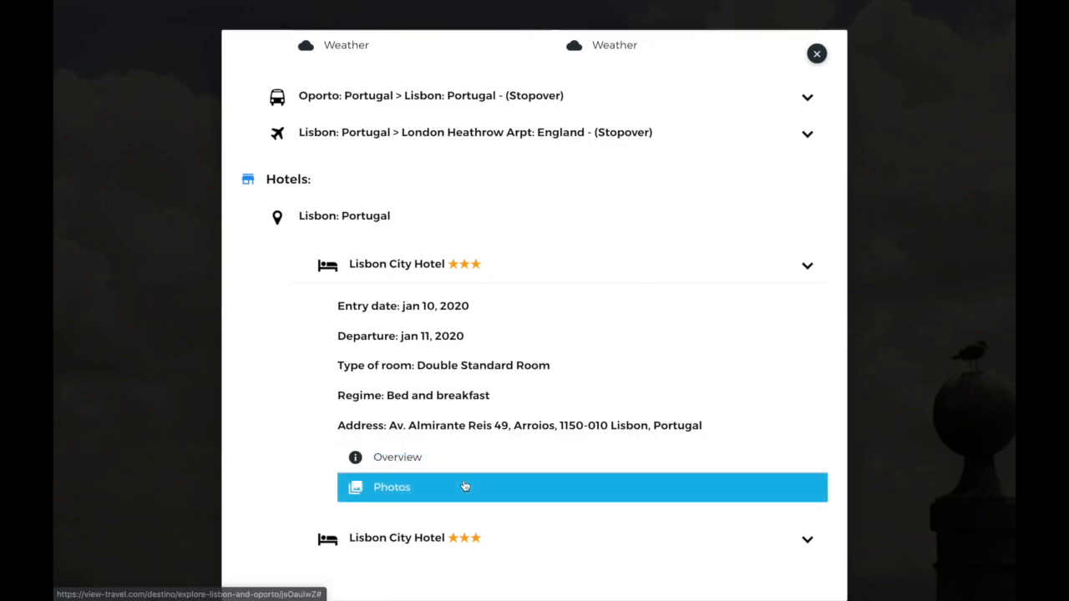
pyautogui.click(465, 486)
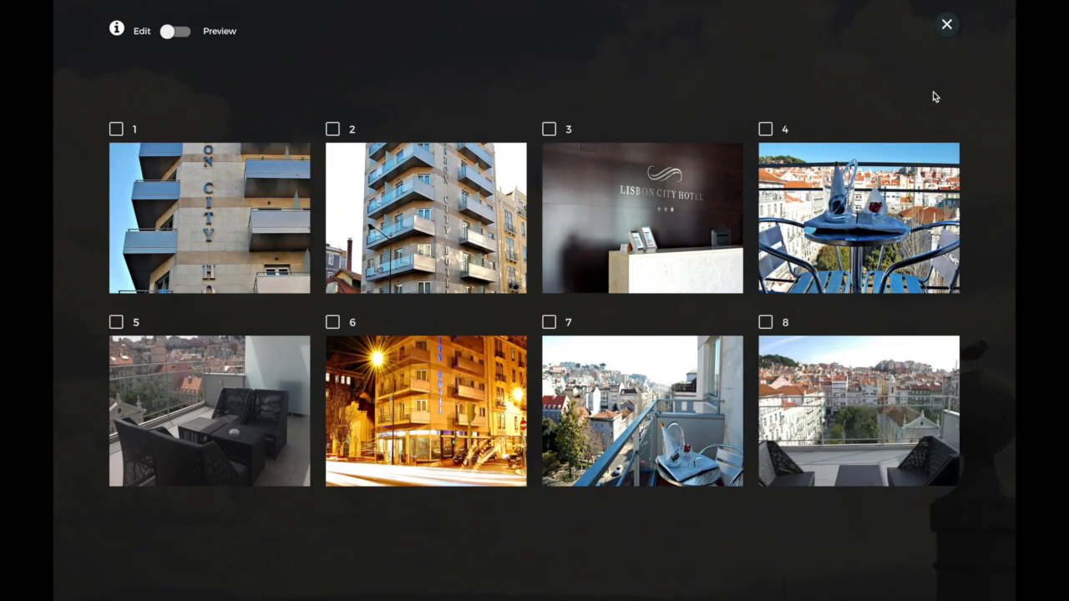
pyautogui.click(947, 26)
# - Expand the Hotel Douro booking, view its photos, and close the trip details
pyautogui.scroll(-5, 694, 246)
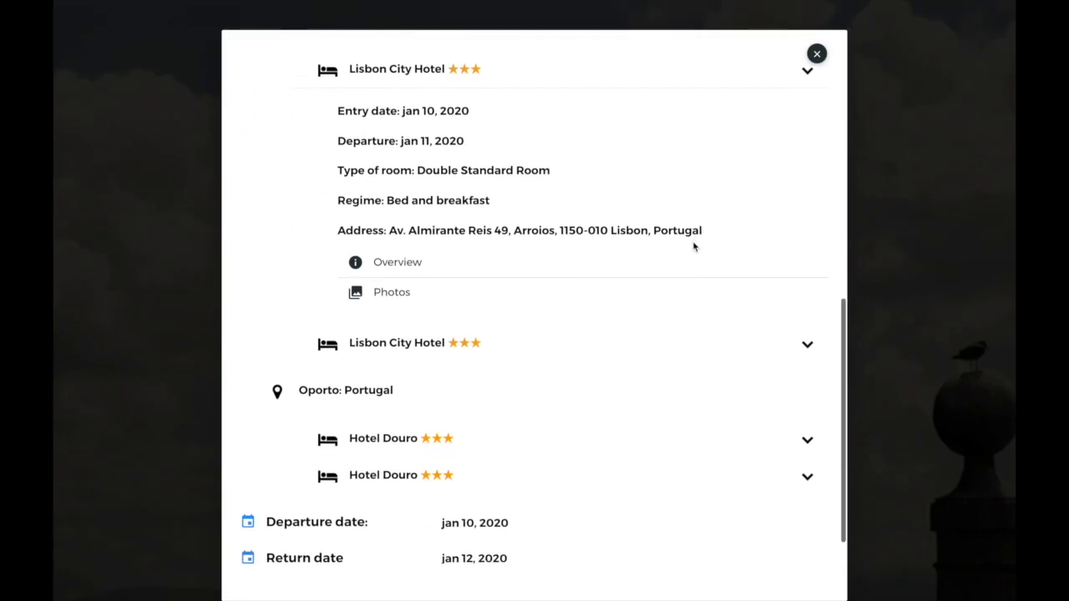
pyautogui.click(808, 403)
pyautogui.scroll(-3, 563, 459)
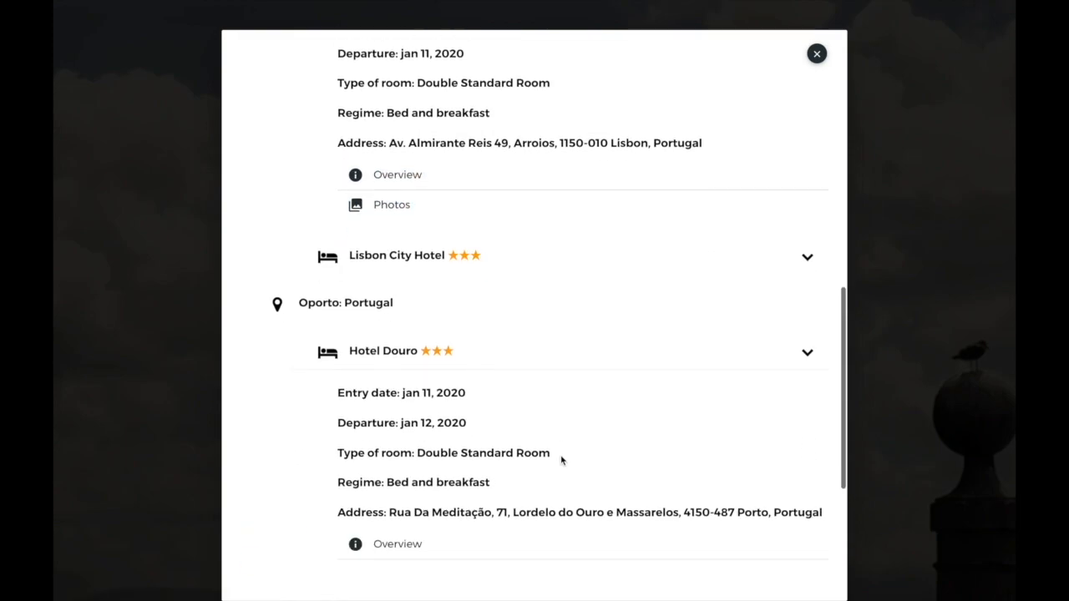
pyautogui.click(556, 462)
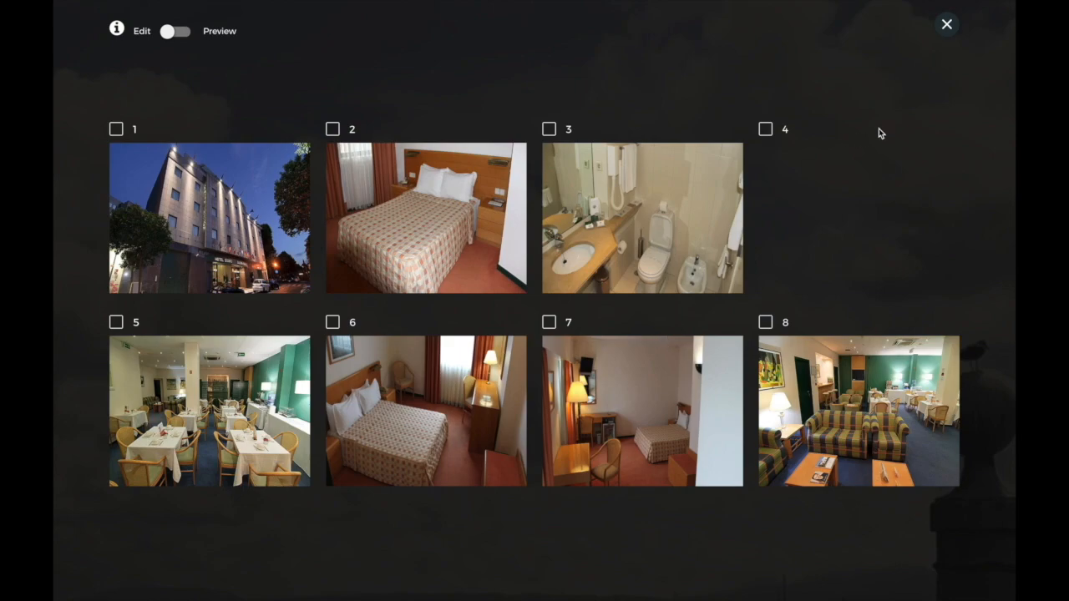
pyautogui.click(947, 25)
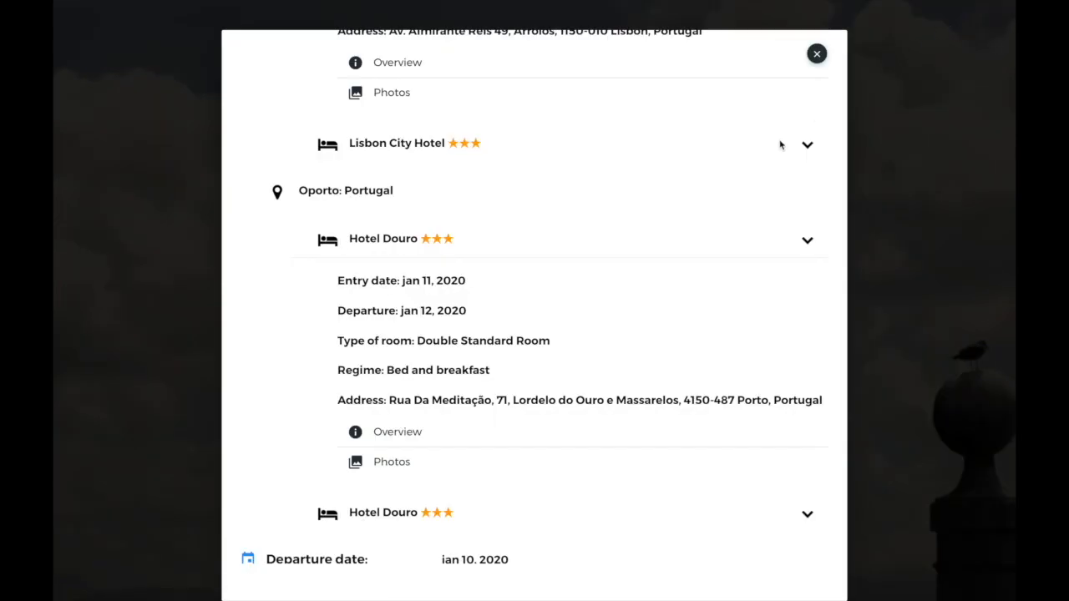
pyautogui.scroll(5, 682, 279)
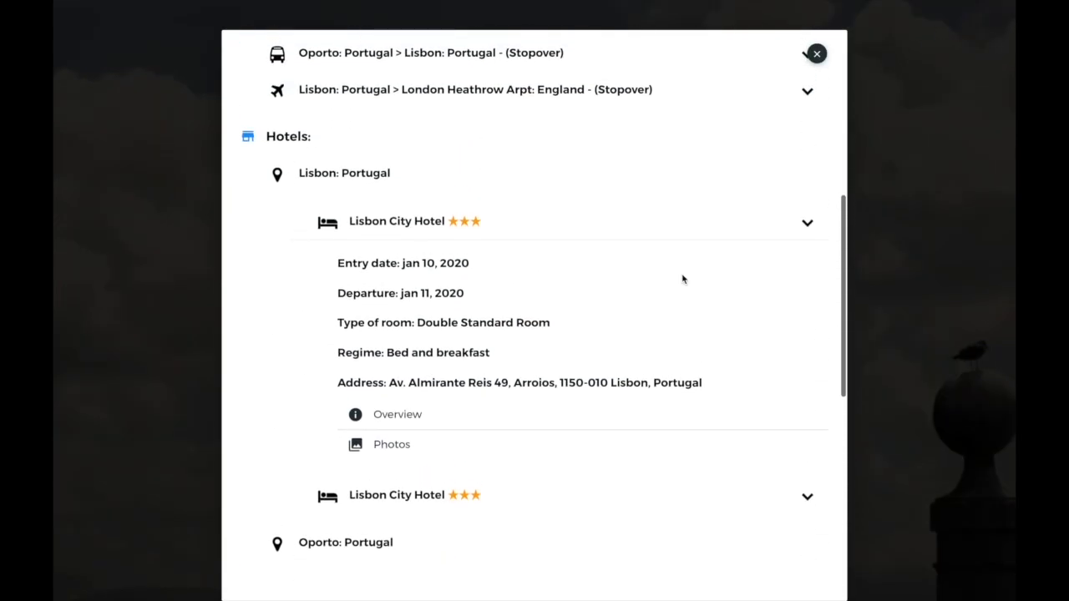
pyautogui.scroll(3, 682, 279)
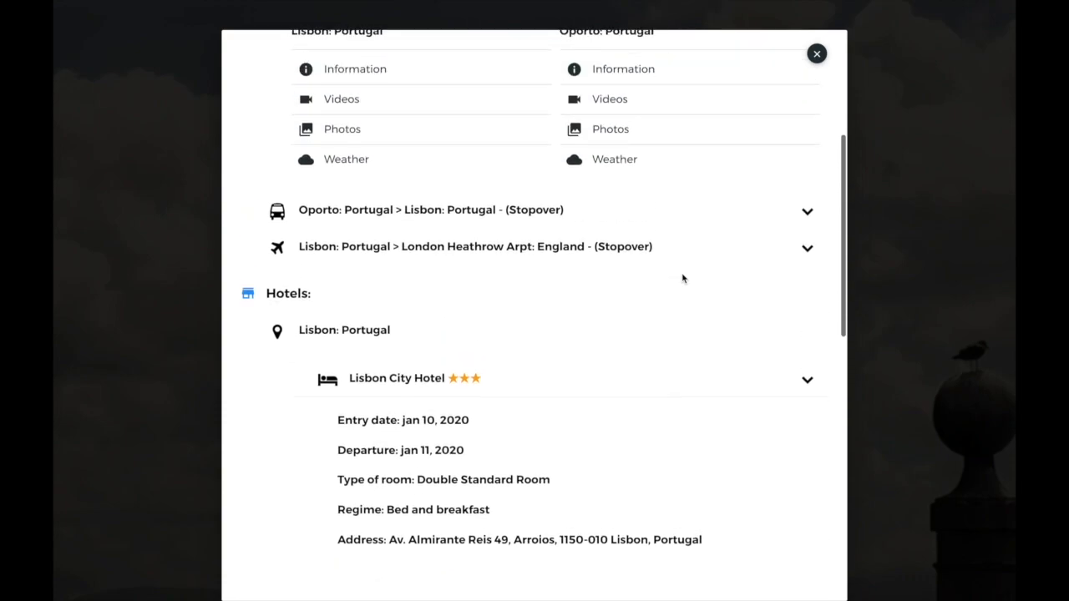
pyautogui.scroll(3, 682, 279)
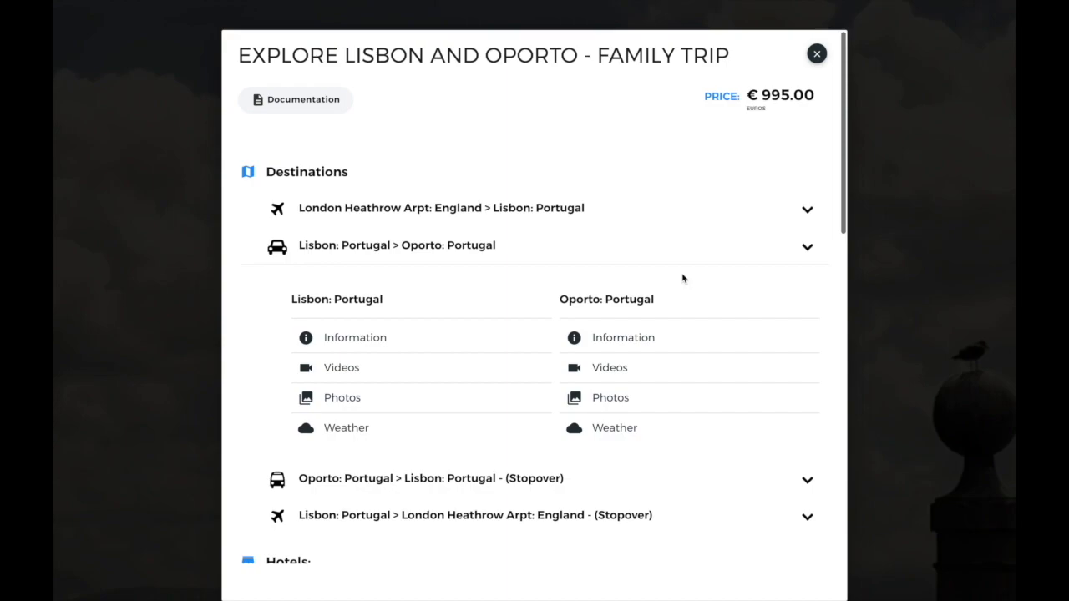
pyautogui.click(817, 54)
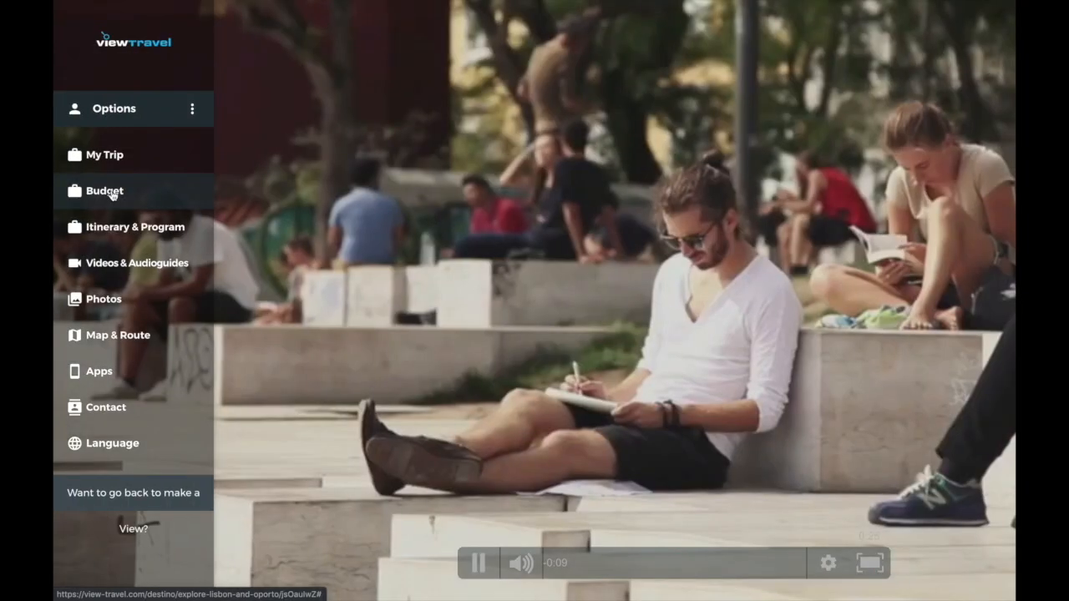
pyautogui.click(105, 191)
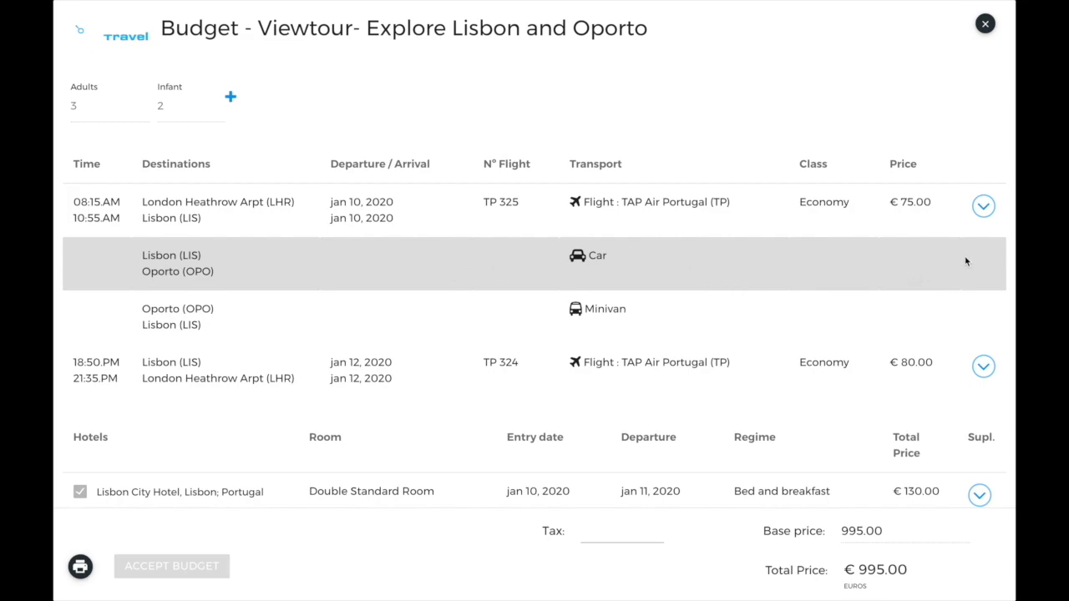
pyautogui.scroll(-2, 970, 262)
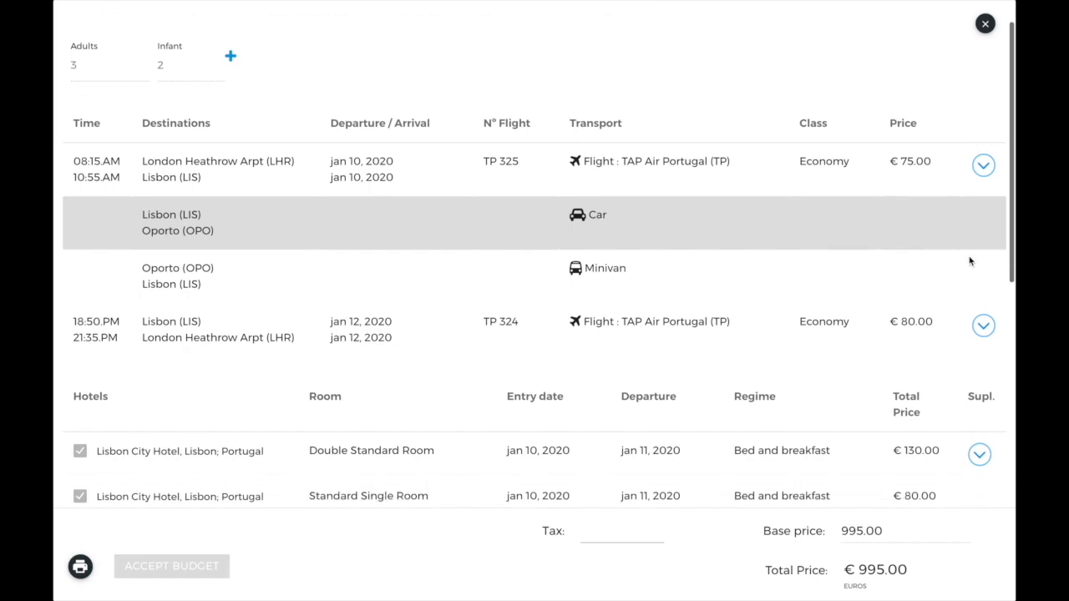
pyautogui.scroll(2, 970, 262)
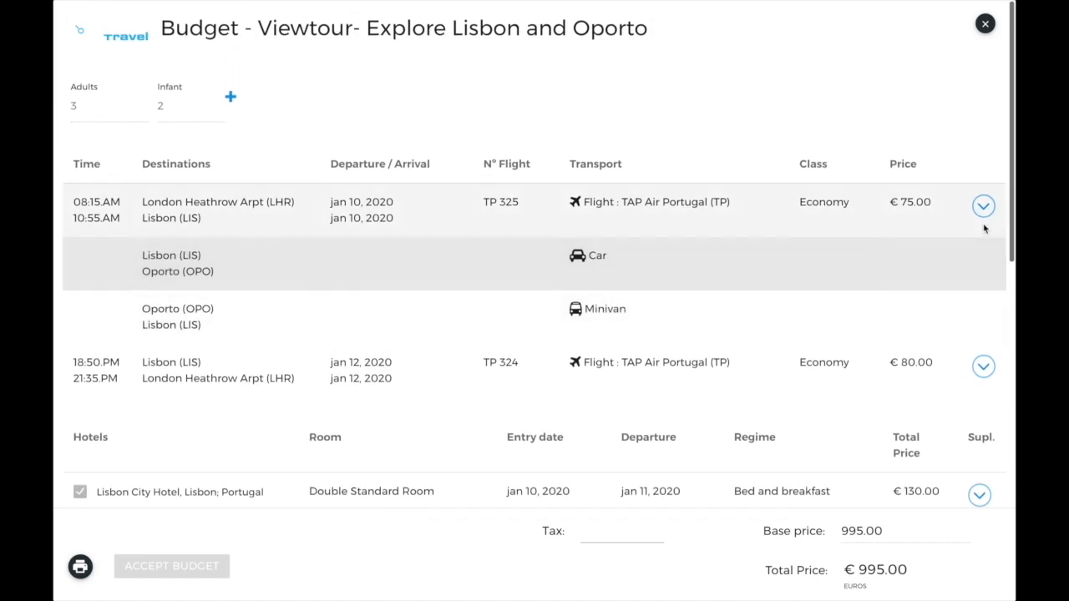
pyautogui.click(983, 206)
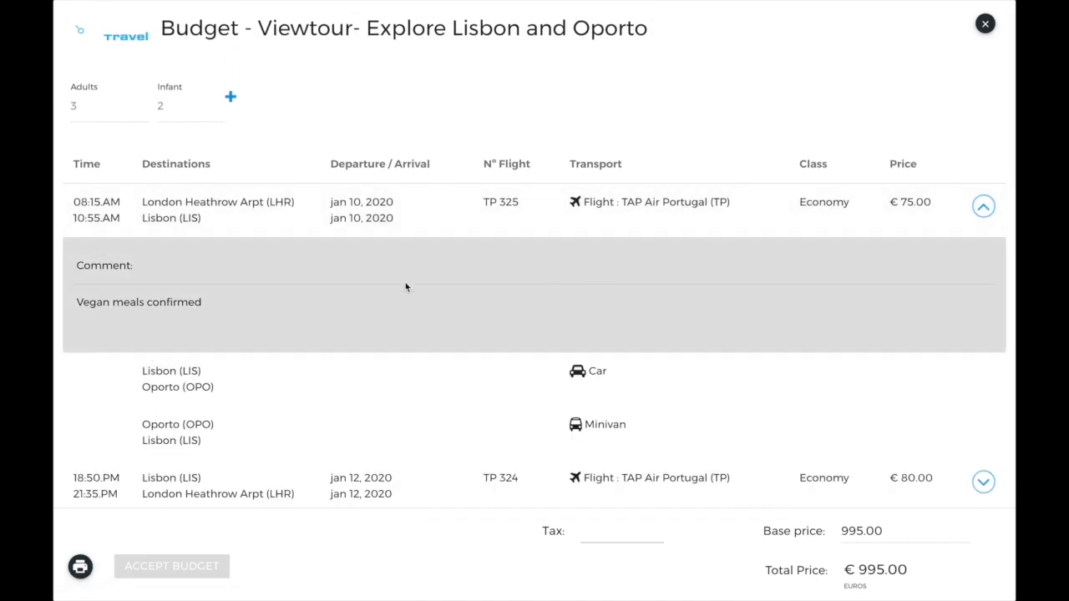
pyautogui.scroll(-1, 338, 304)
pyautogui.scroll(-5, 338, 304)
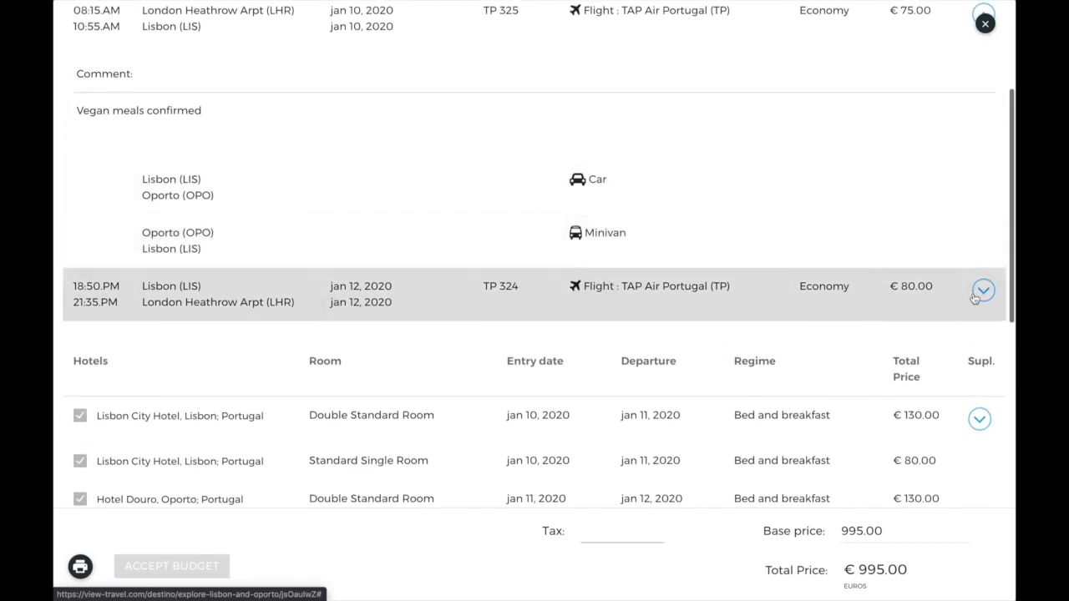
pyautogui.click(983, 291)
pyautogui.scroll(-1, 983, 297)
pyautogui.scroll(-4, 981, 298)
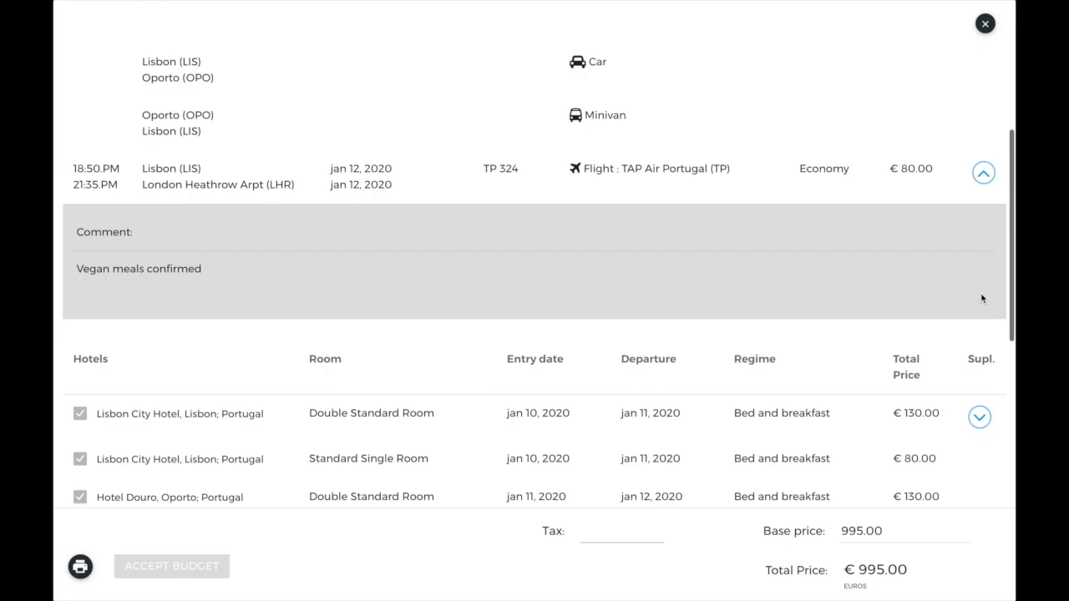
pyautogui.click(979, 300)
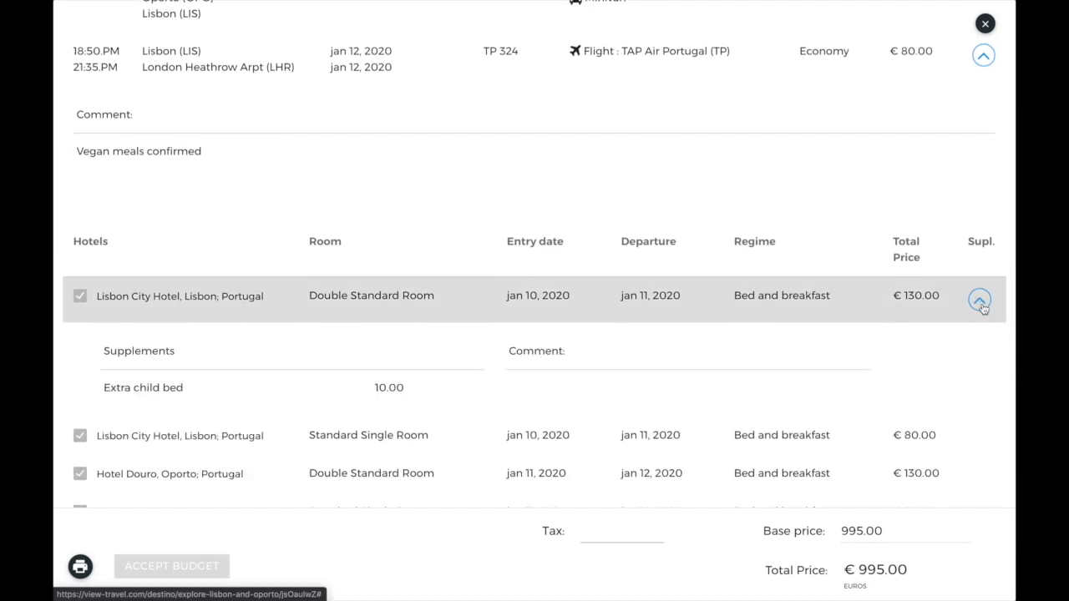
pyautogui.scroll(-1, 983, 308)
pyautogui.scroll(-5, 752, 286)
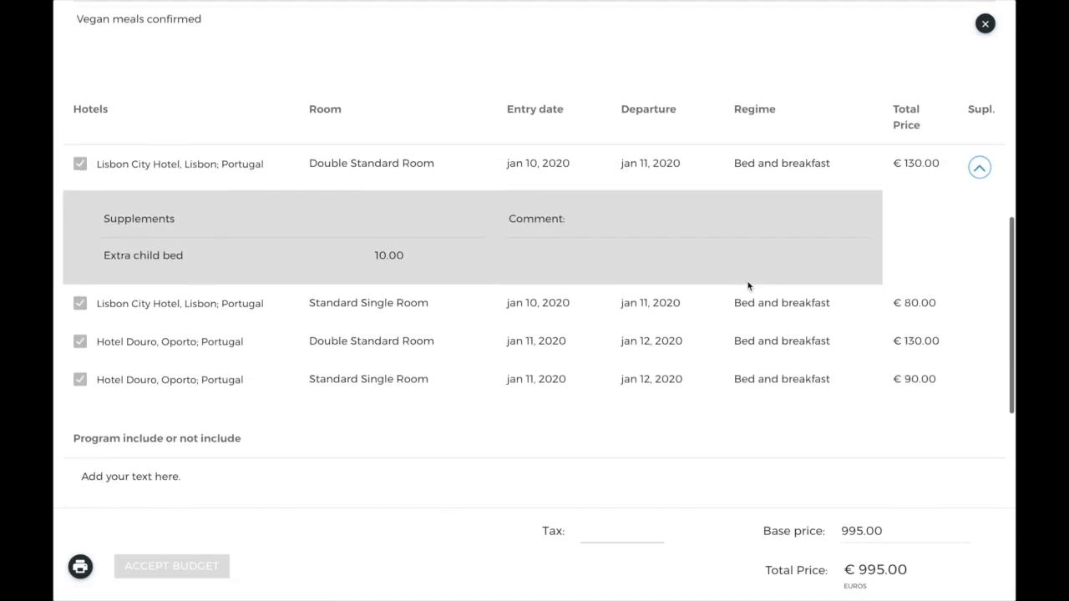
pyautogui.scroll(-2, 748, 286)
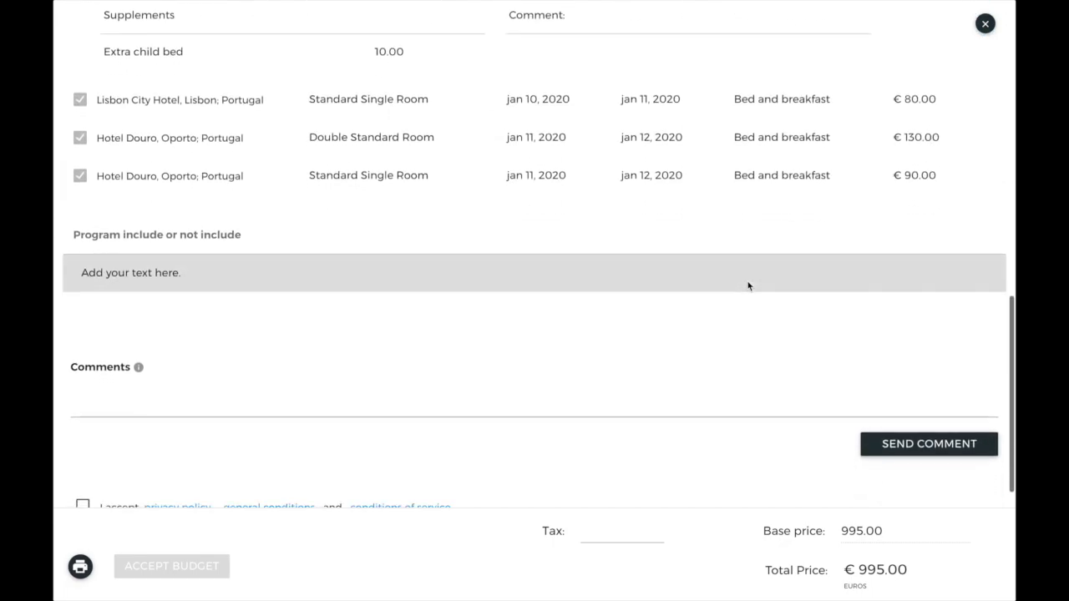
pyautogui.click(420, 349)
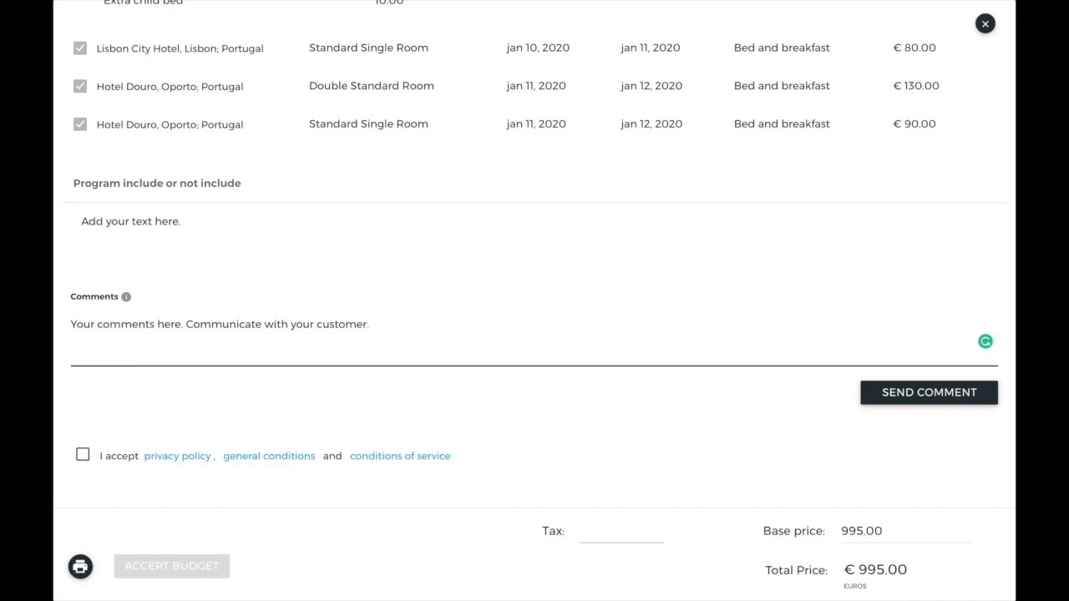
pyautogui.scroll(-1, 535, 254)
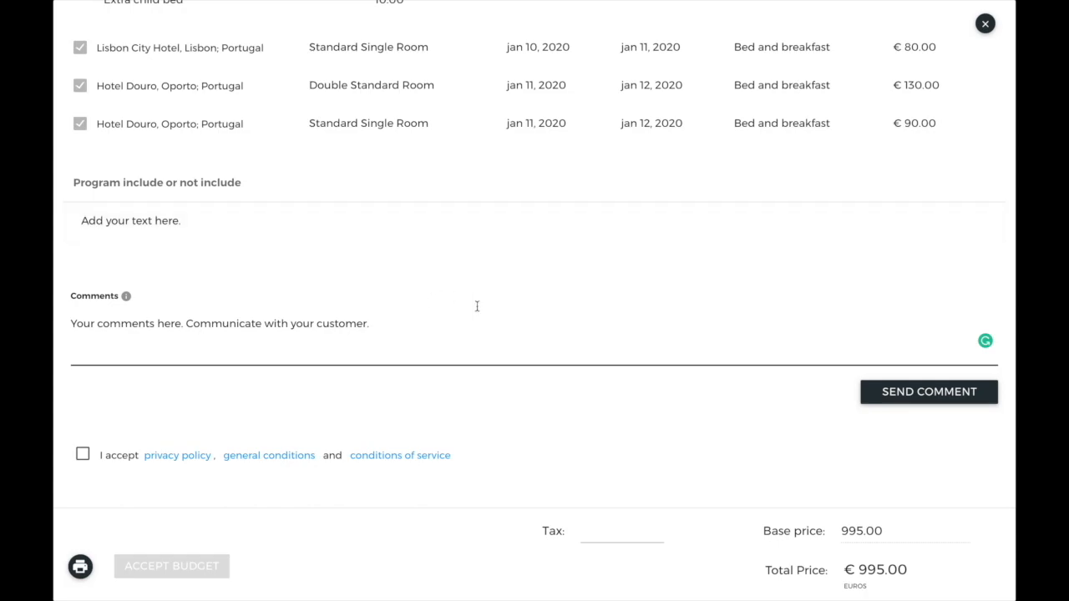
pyautogui.click(281, 456)
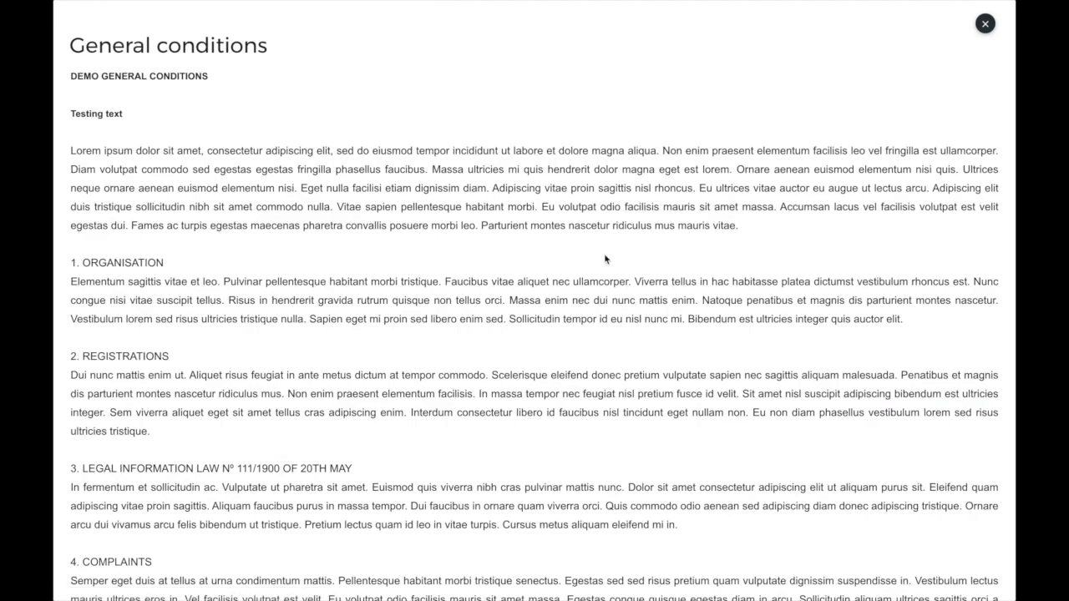
pyautogui.moveTo(128, 119); pyautogui.dragTo(62, 117)
pyautogui.click(196, 126)
pyautogui.moveTo(208, 76); pyautogui.dragTo(66, 81)
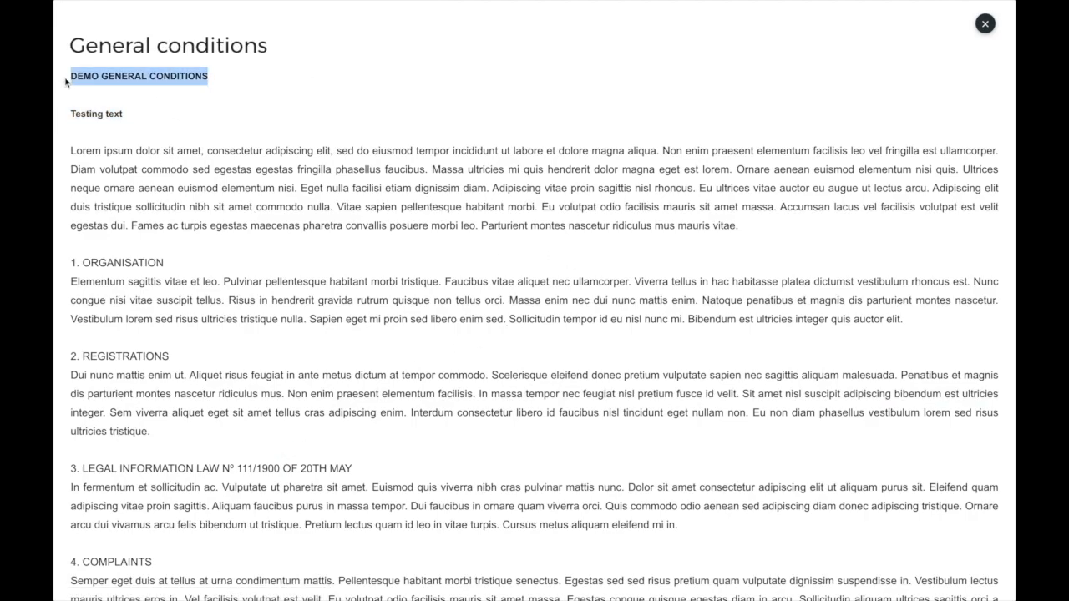
pyautogui.click(986, 25)
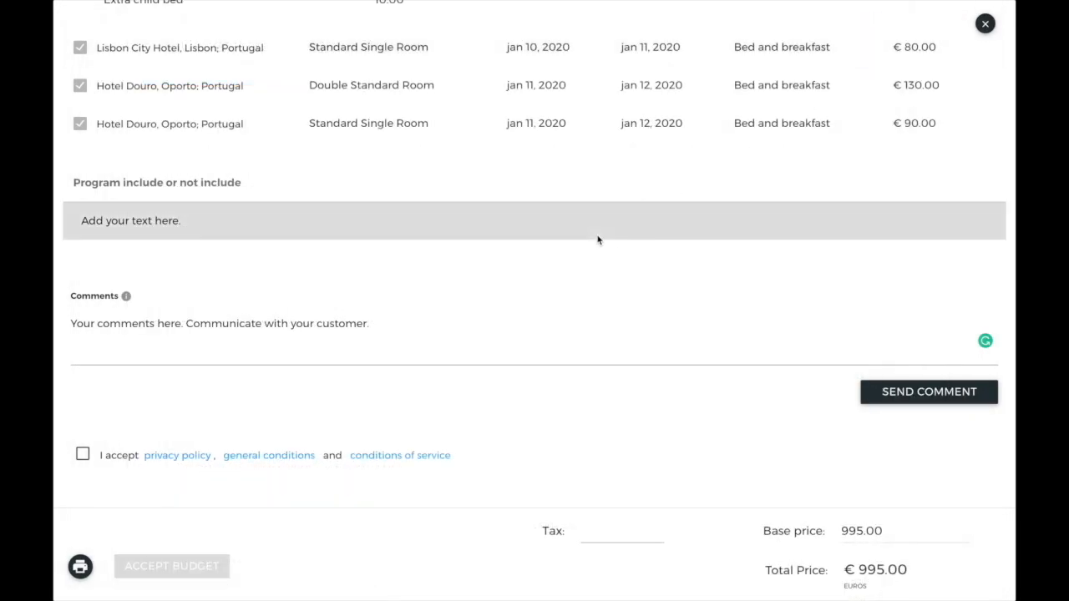
pyautogui.scroll(10, 598, 240)
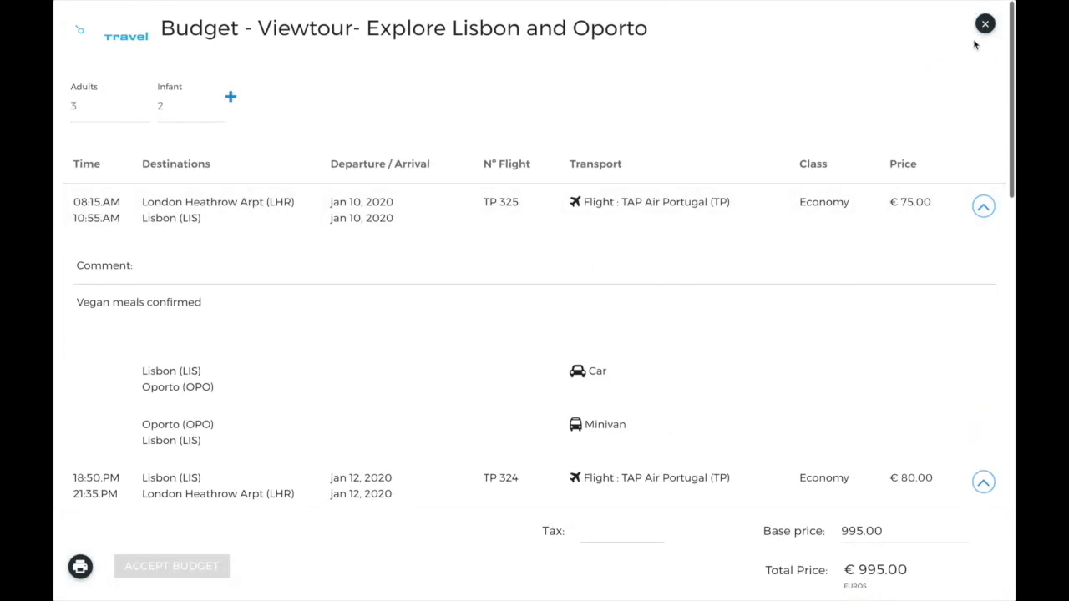
pyautogui.click(986, 25)
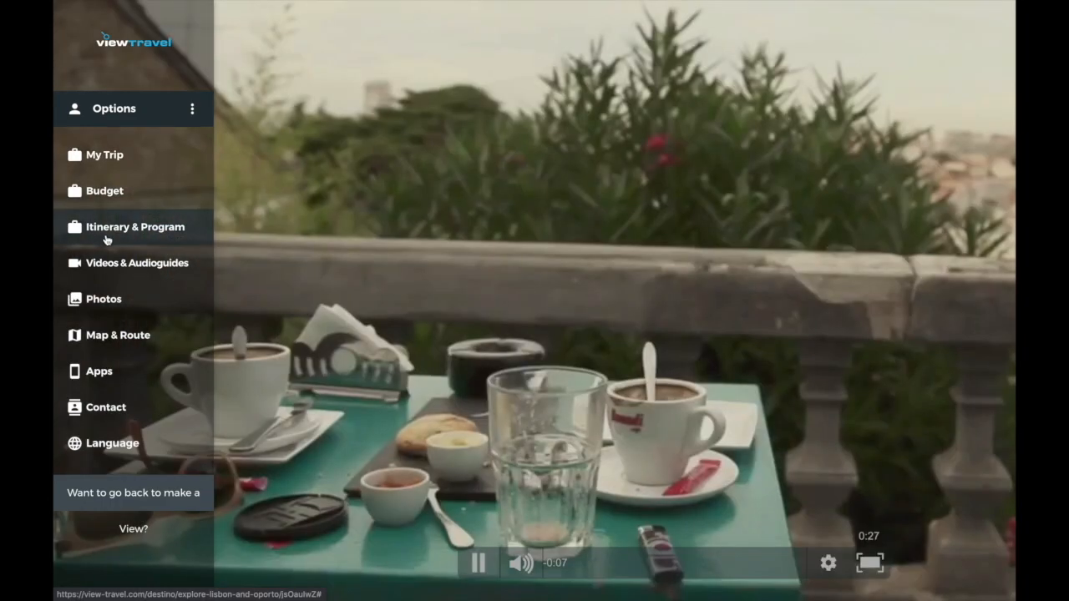
# - Open the trip program and view the Day 1 - Lisbon photo
pyautogui.click(106, 240)
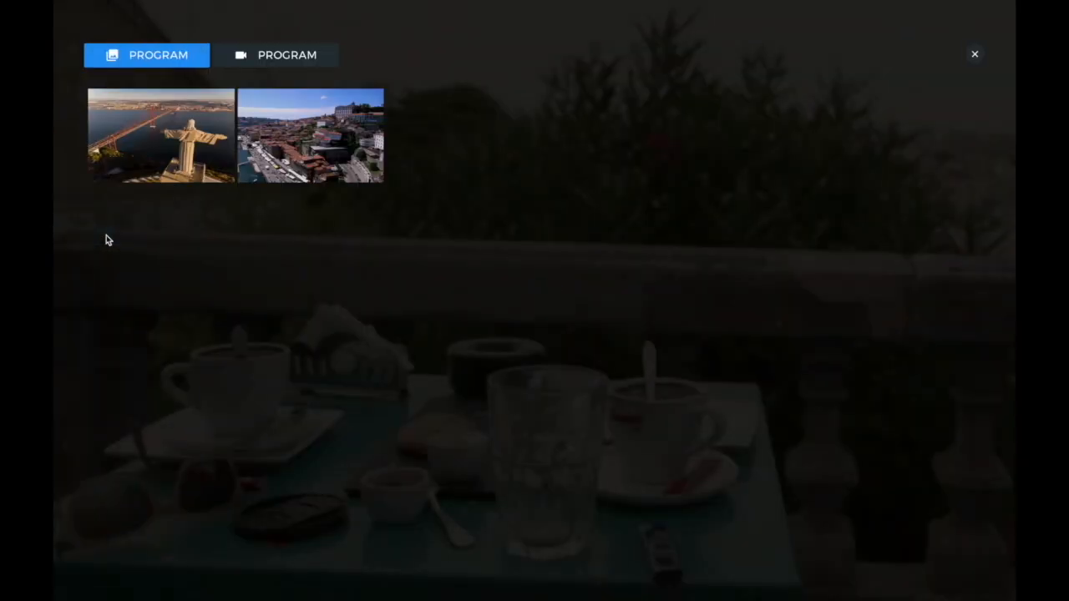
pyautogui.click(284, 56)
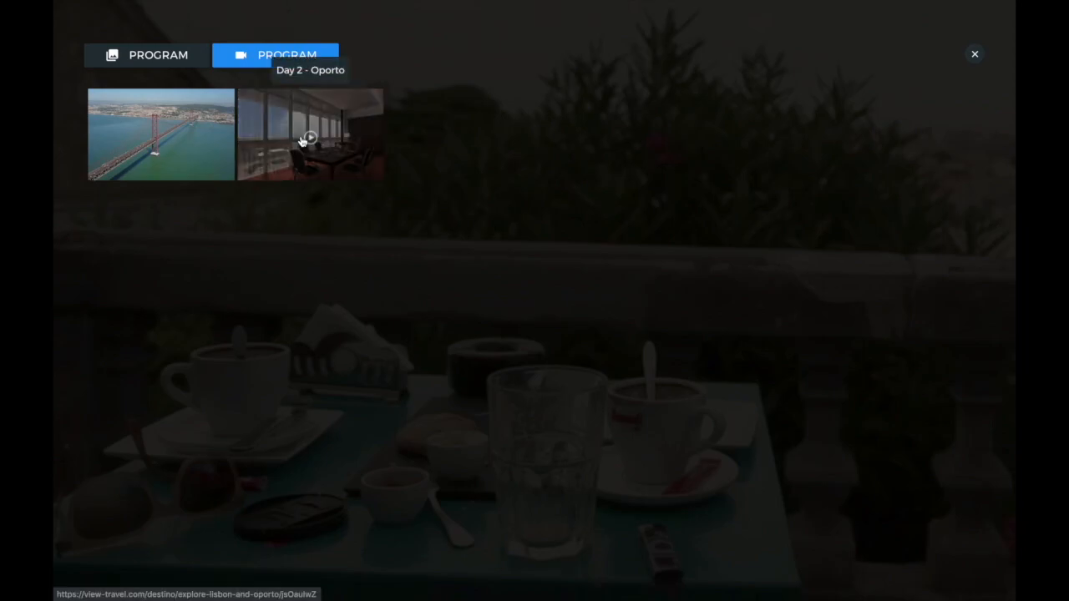
pyautogui.click(151, 59)
pyautogui.click(159, 139)
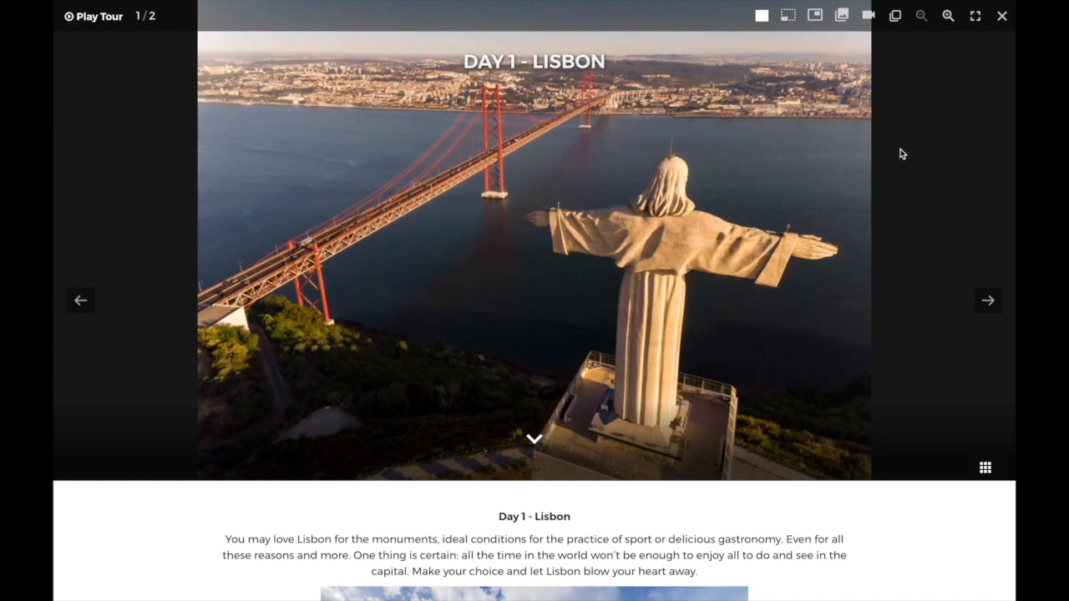
pyautogui.scroll(-5, 901, 154)
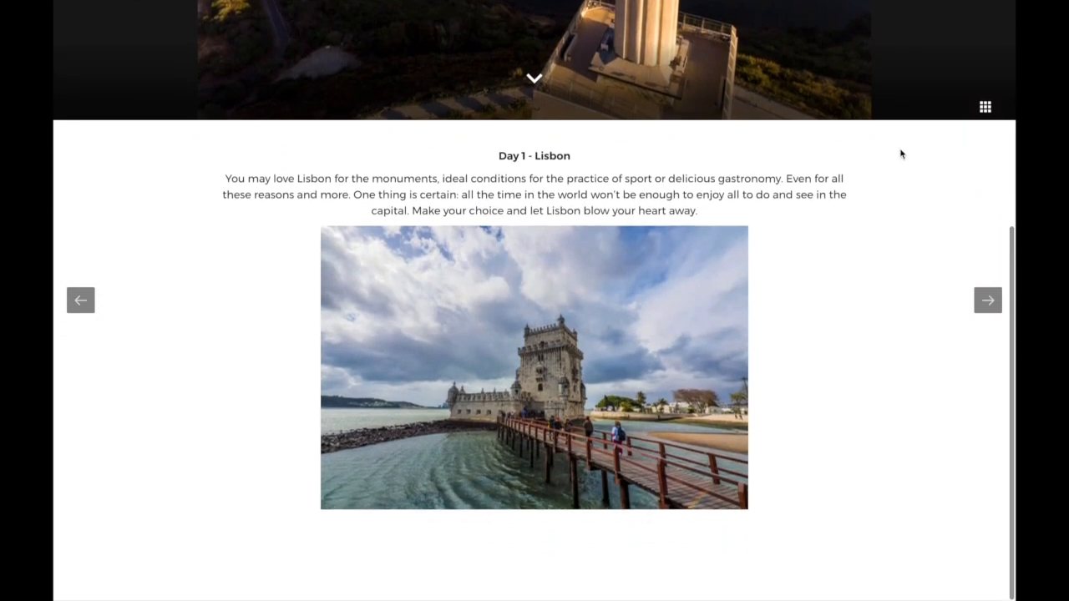
pyautogui.scroll(5, 900, 153)
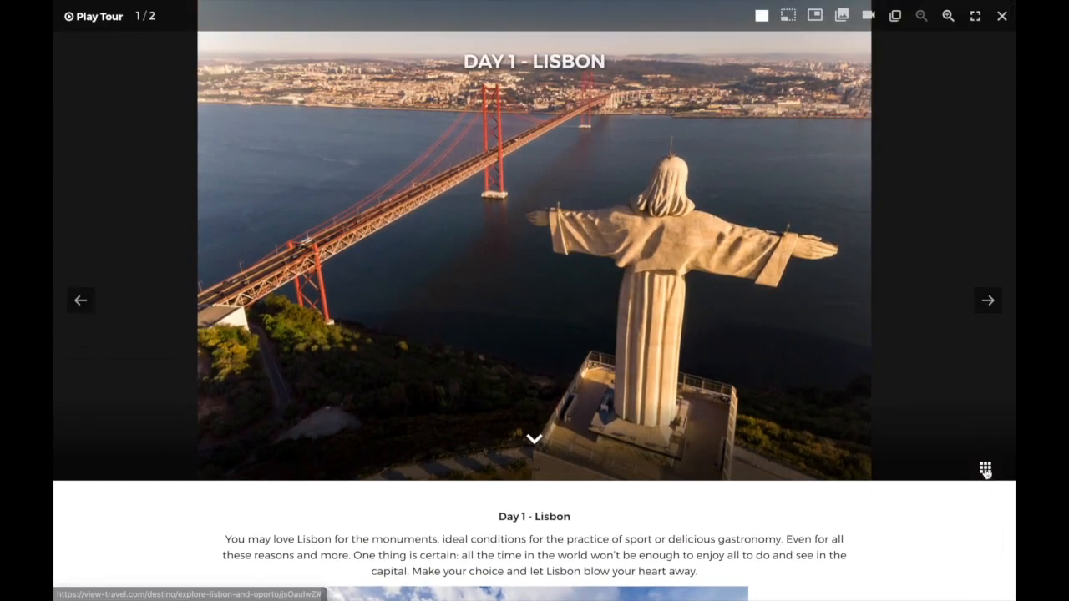
# - Jump to the Day 2 - Oporto slide, select its description, and close the photo viewer
pyautogui.click(986, 470)
pyautogui.click(171, 454)
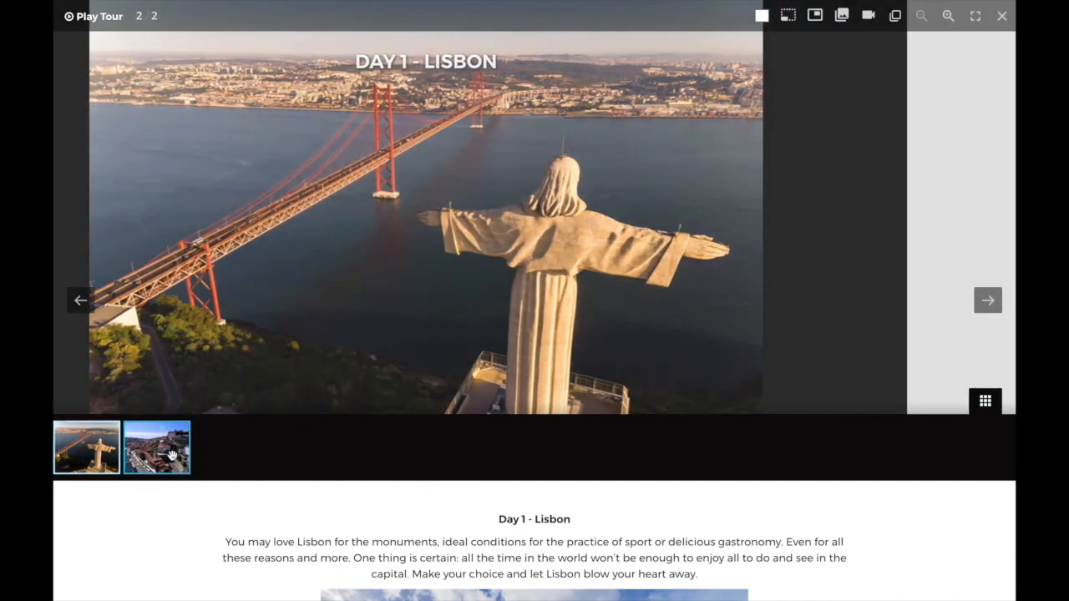
pyautogui.scroll(-2, 655, 373)
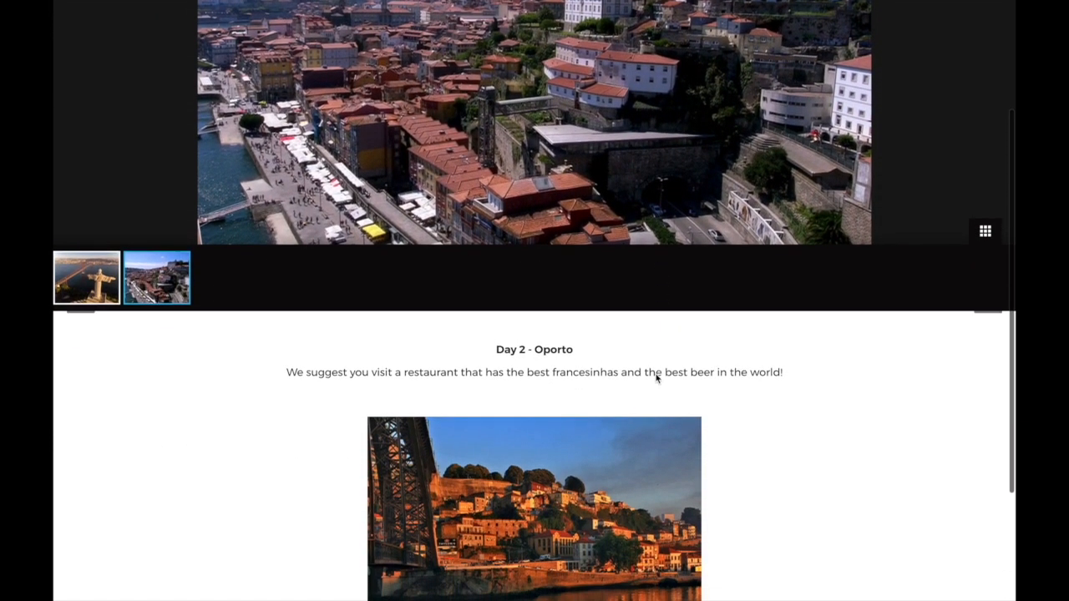
pyautogui.moveTo(287, 365); pyautogui.dragTo(798, 374)
pyautogui.scroll(2, 798, 374)
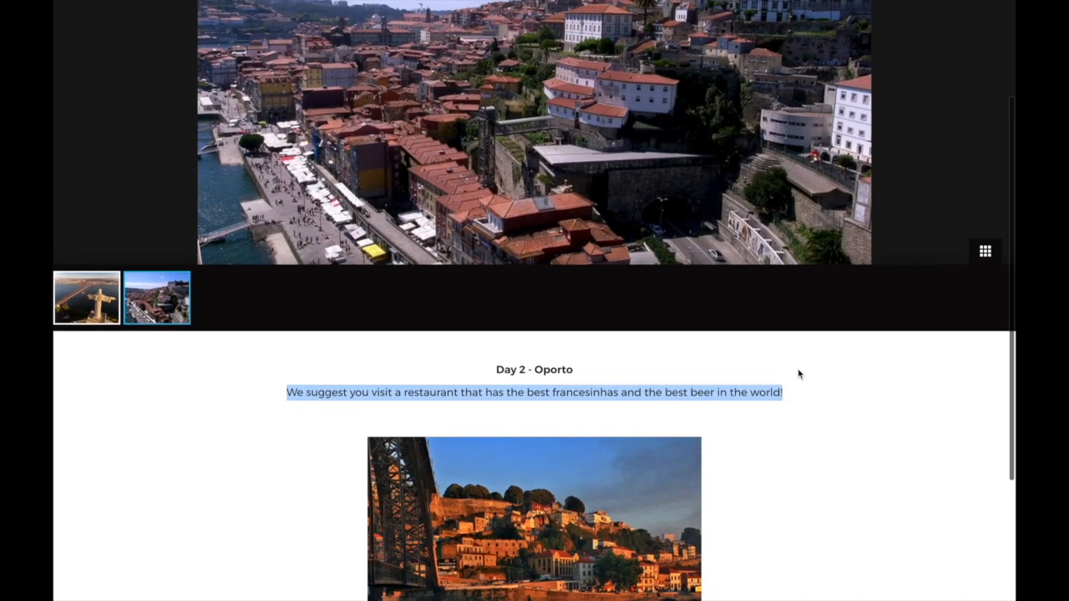
pyautogui.click(1002, 15)
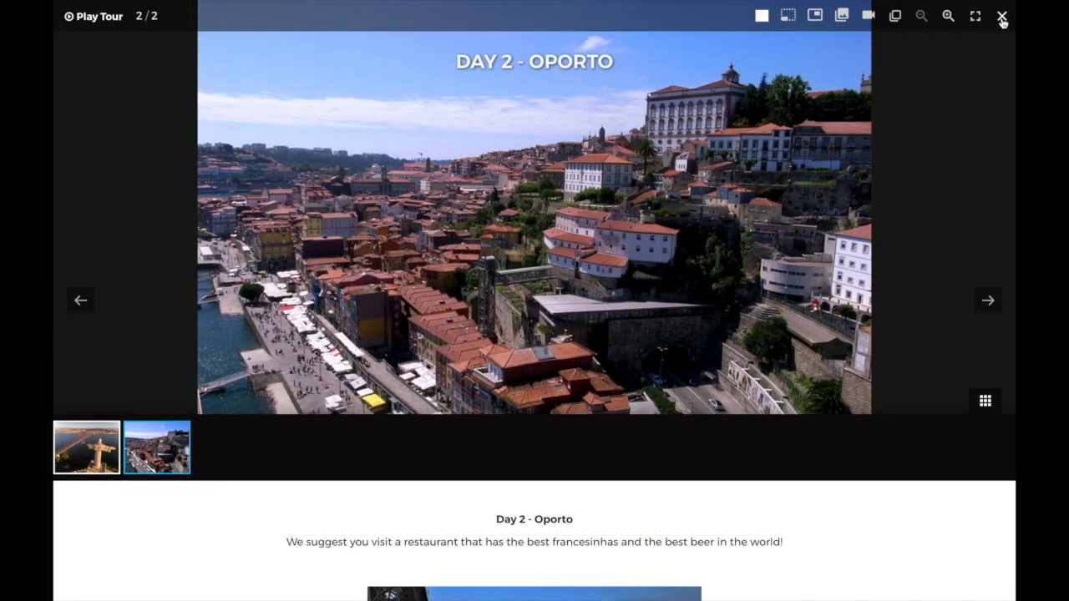
# - Play the Day 1 - Lisbon program video, then close it
pyautogui.click(313, 60)
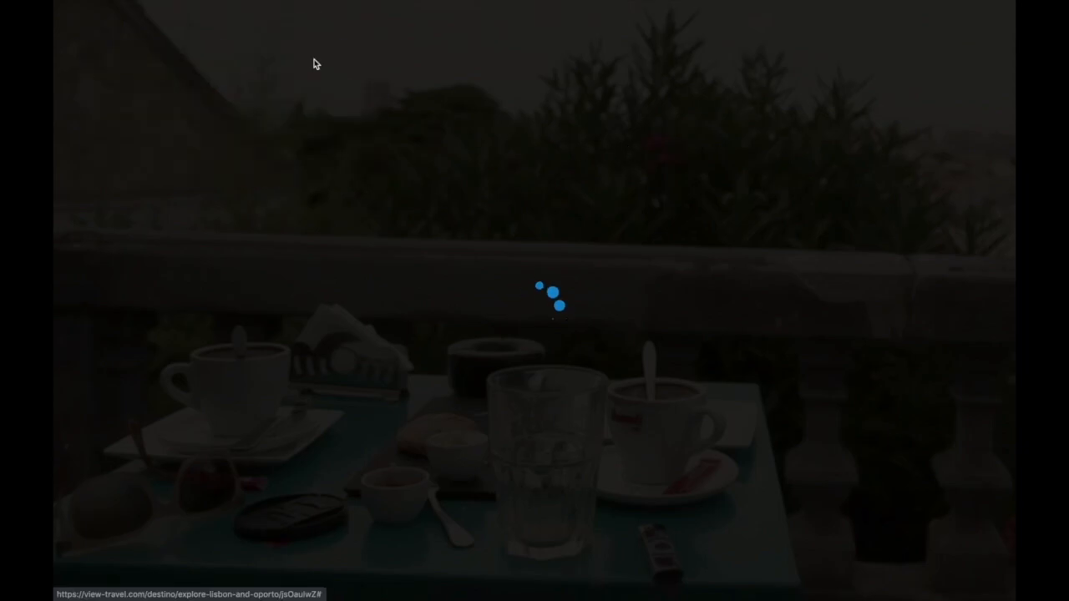
pyautogui.click(184, 139)
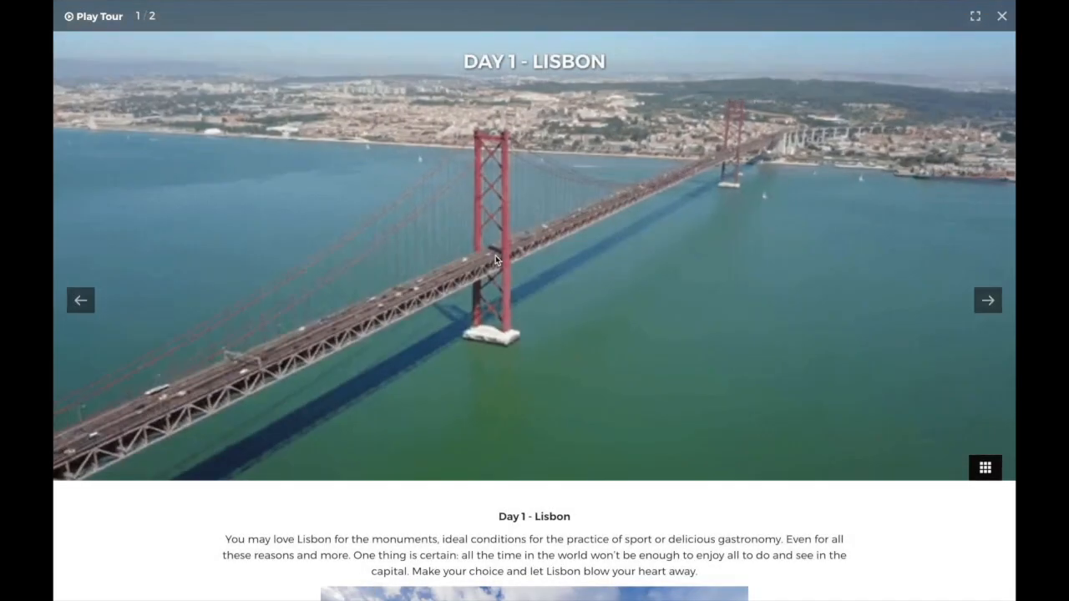
pyautogui.scroll(-1, 702, 388)
pyautogui.scroll(1, 702, 387)
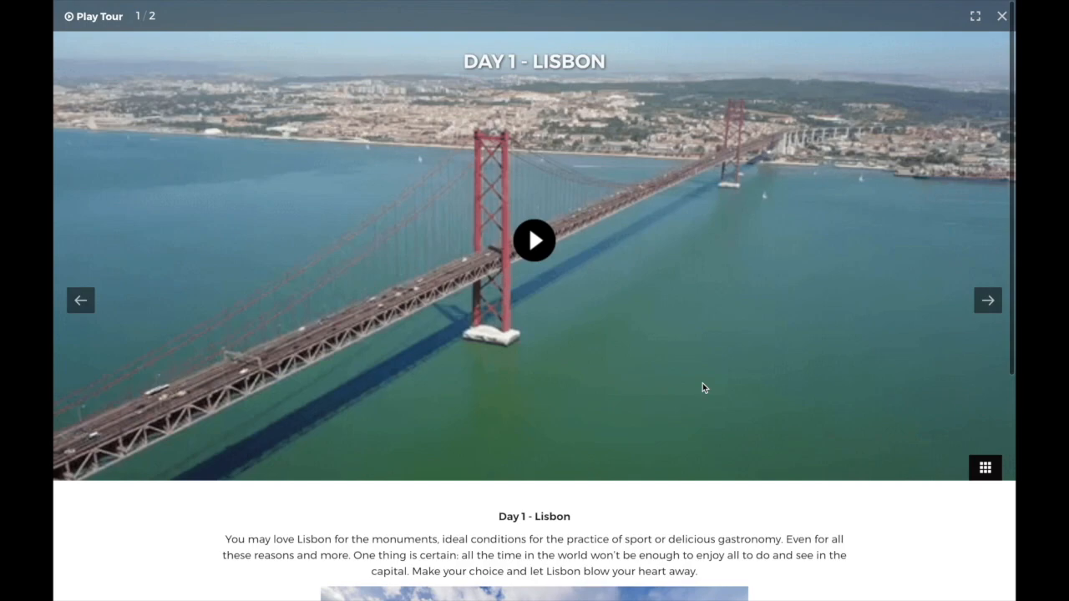
pyautogui.click(535, 241)
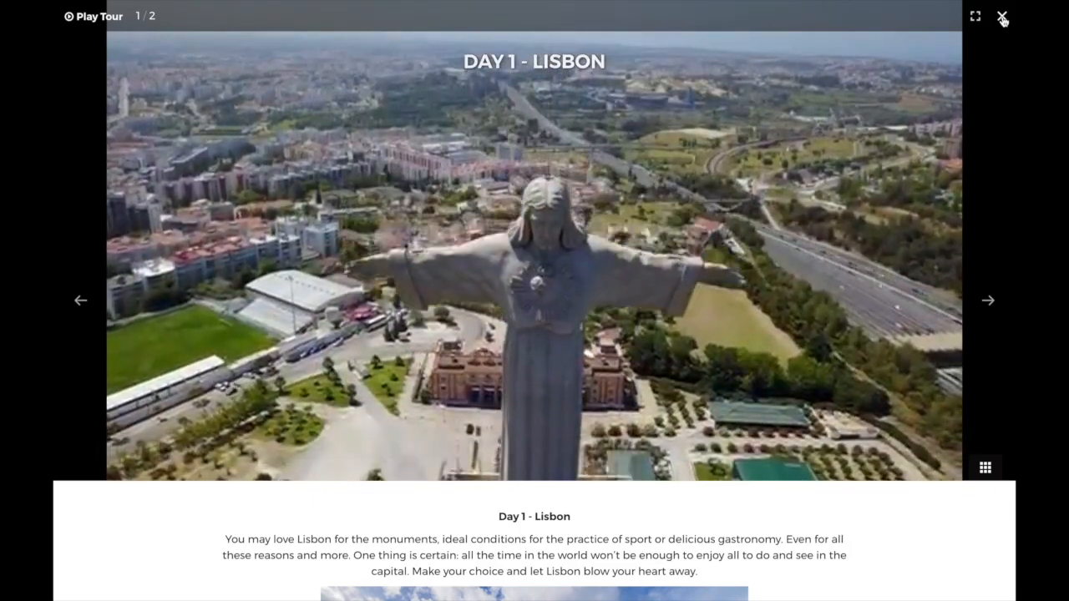
pyautogui.click(1003, 18)
# - Play the Nature at Porto and Congress, incentives and events videos from the Oporto: Portugal videos
pyautogui.click(976, 53)
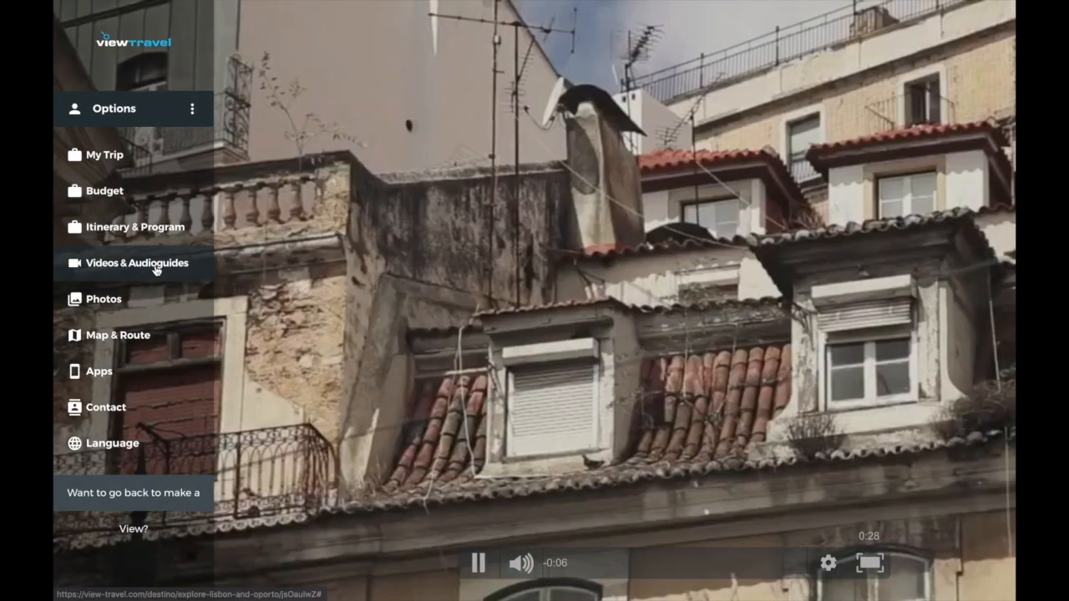
pyautogui.click(157, 266)
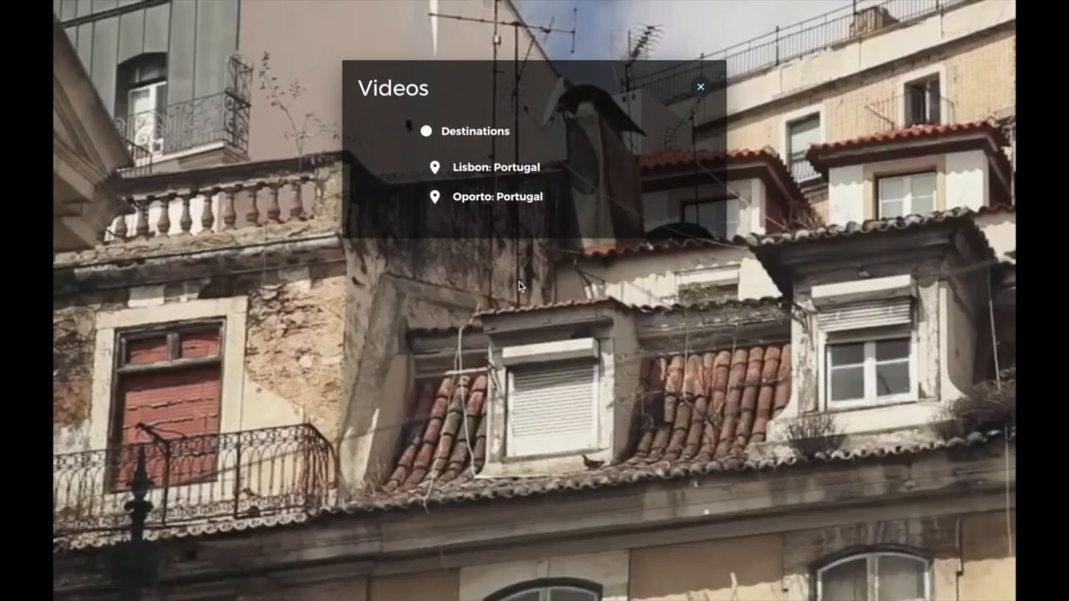
pyautogui.click(507, 198)
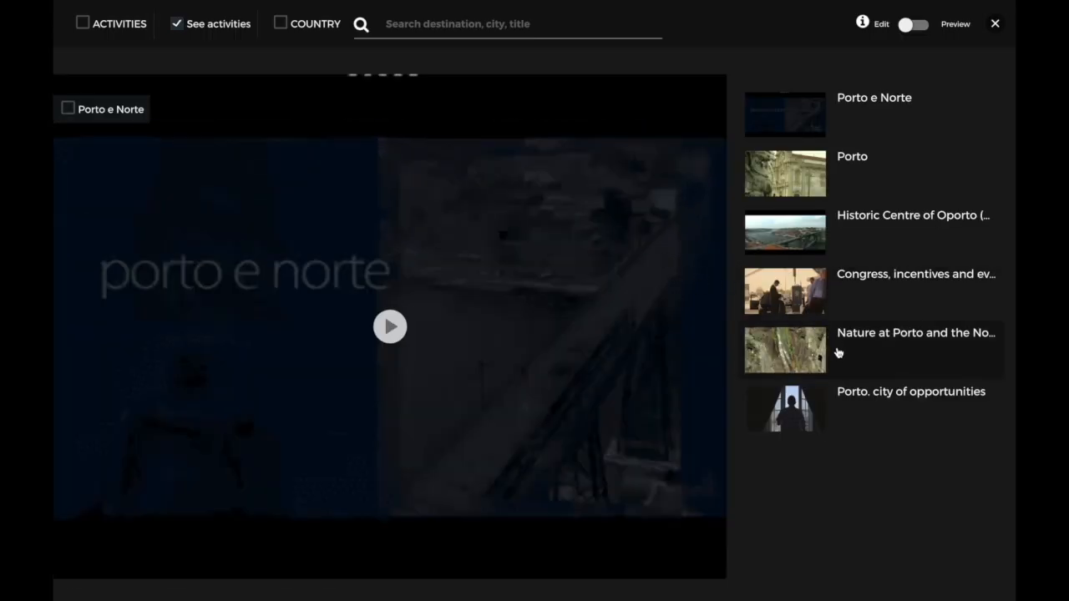
pyautogui.click(839, 353)
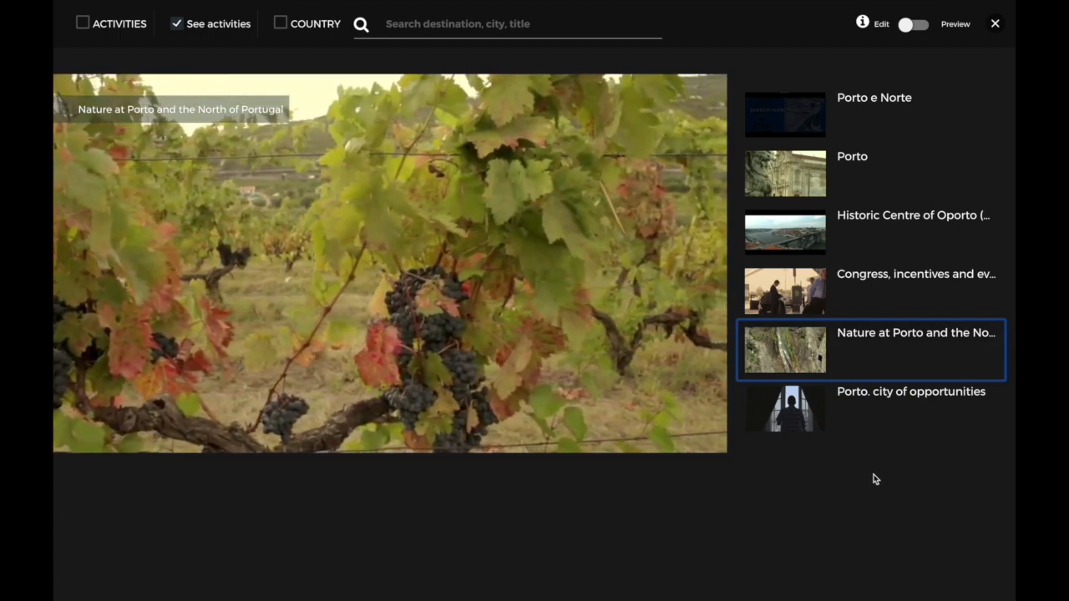
pyautogui.click(877, 315)
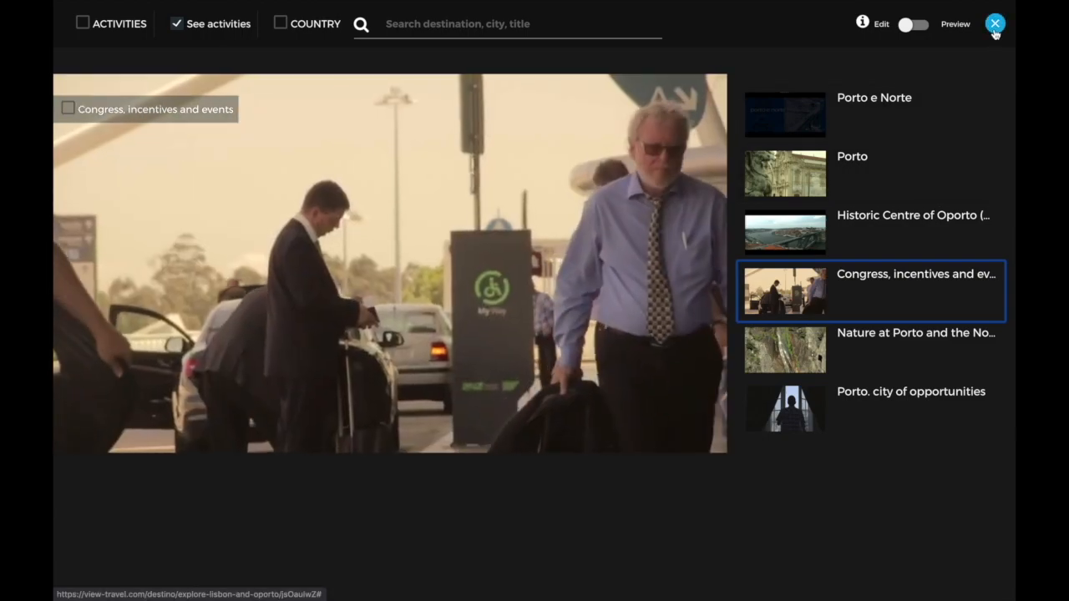
pyautogui.click(995, 27)
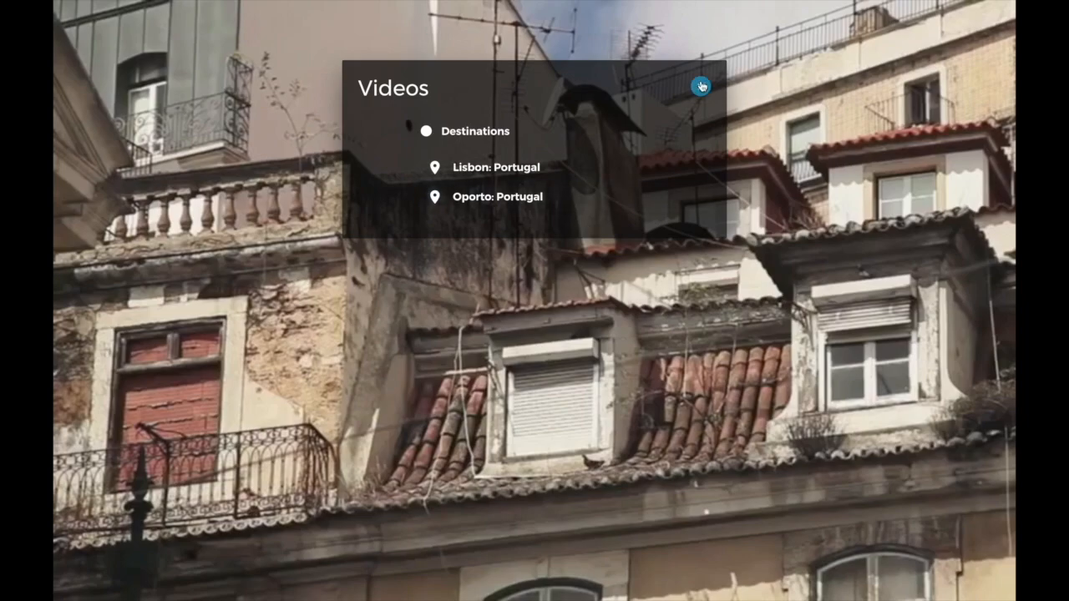
pyautogui.click(700, 86)
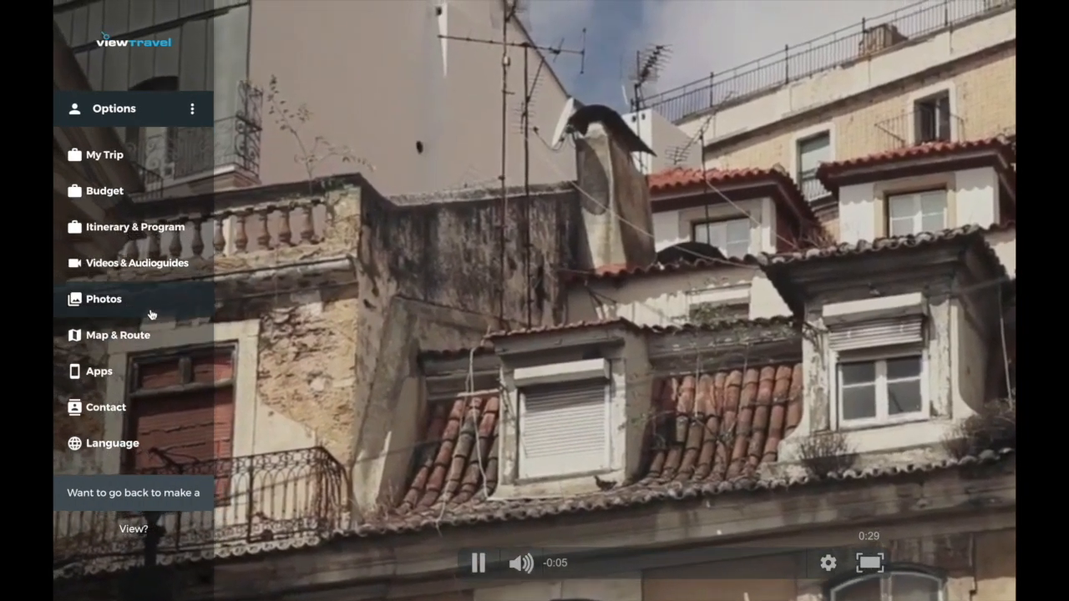
# - Browse the Oporto photo gallery, then bring up the trip's Map & Route
pyautogui.click(153, 303)
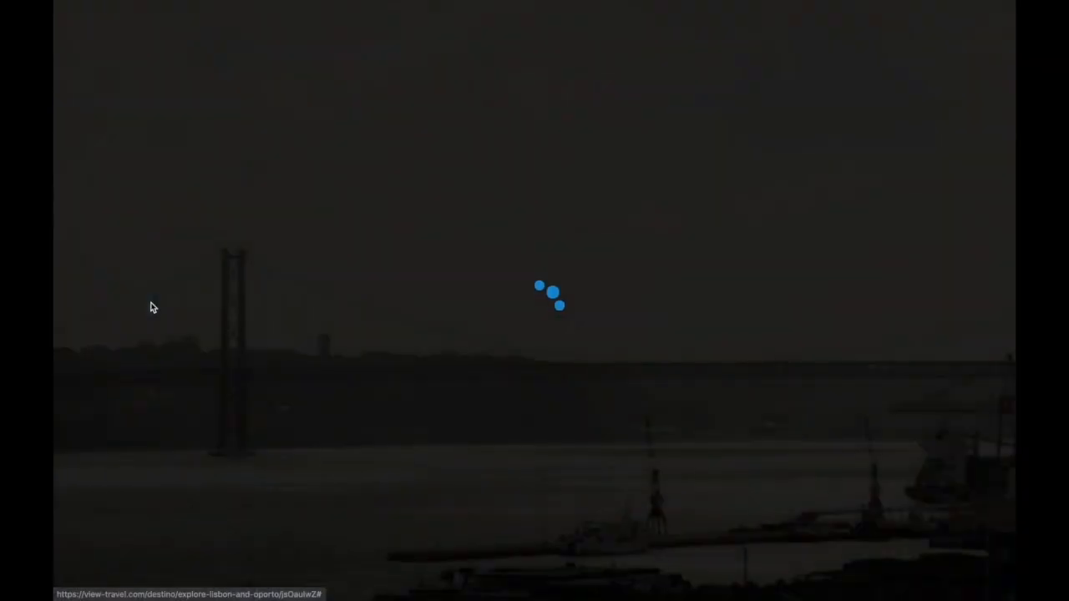
pyautogui.click(492, 194)
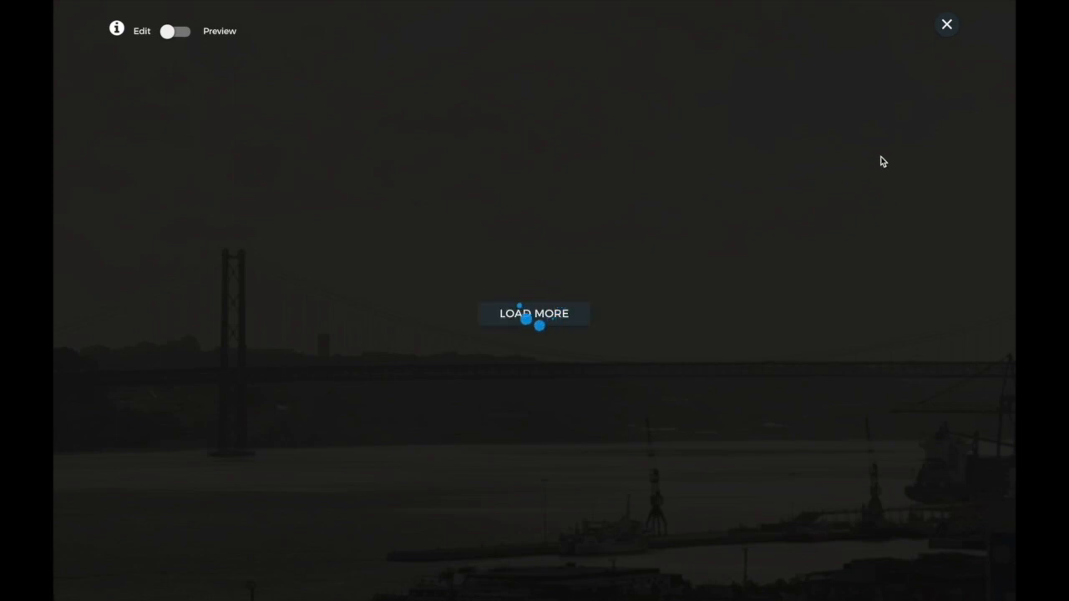
pyautogui.click(946, 26)
pyautogui.click(699, 89)
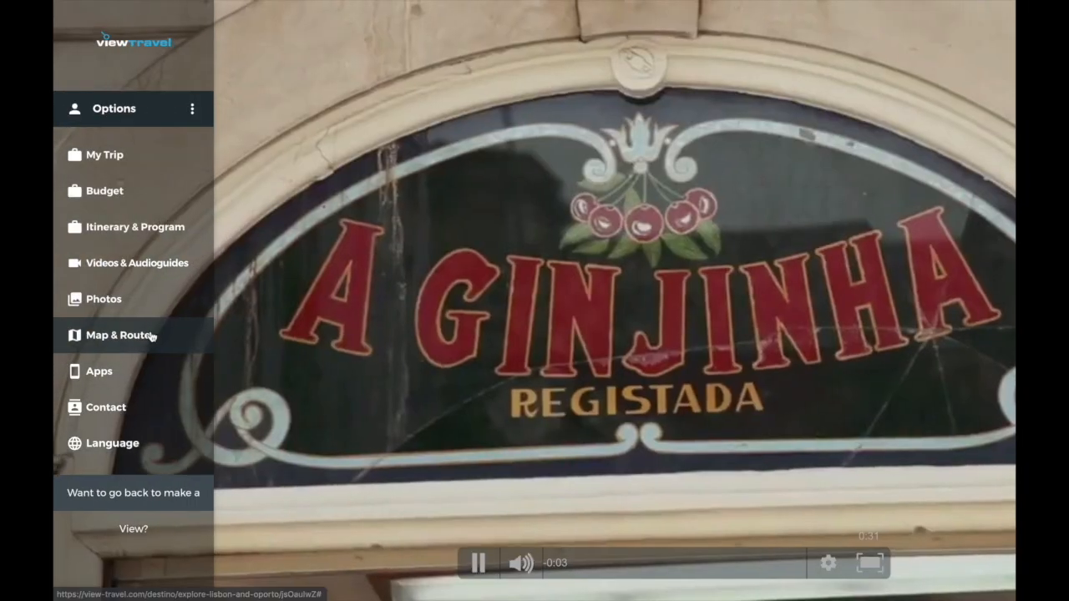
pyautogui.click(150, 335)
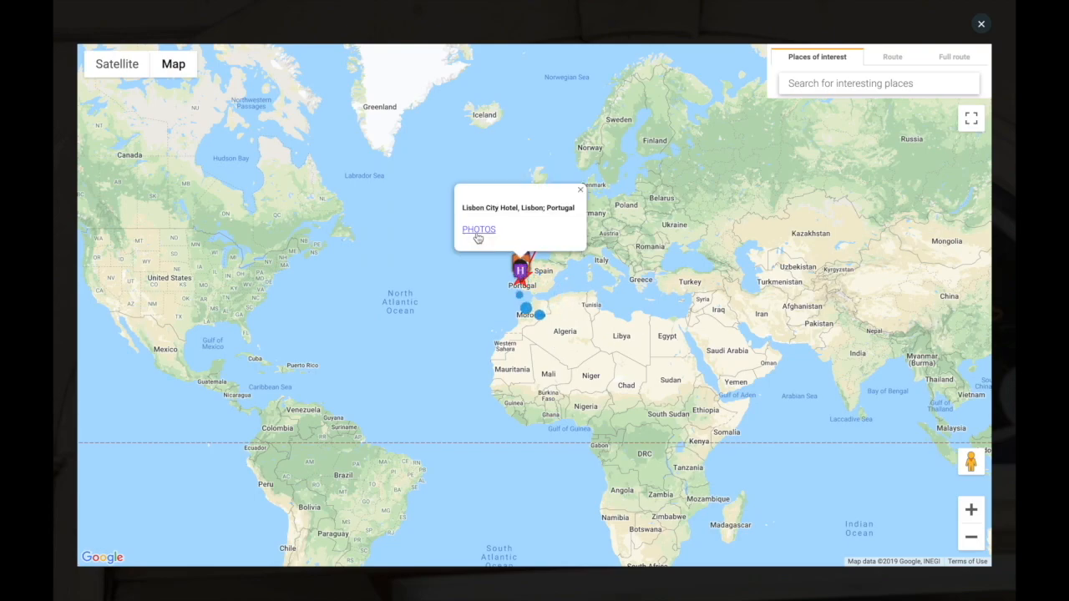
# - Show the Lisbon City Hotel photos from its map marker
pyautogui.click(478, 238)
pyautogui.scroll(-2, 238, 243)
pyautogui.scroll(-5, 238, 243)
pyautogui.scroll(7, 238, 243)
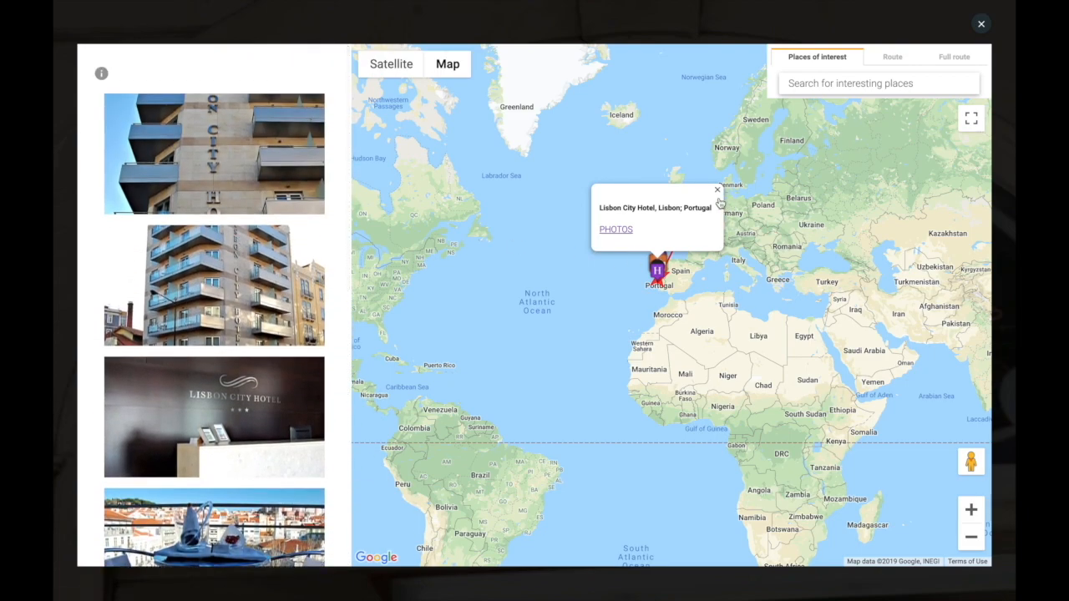
# - Zoom in on Europe, view the Hotel Douro photos, and close the map
pyautogui.click(972, 511)
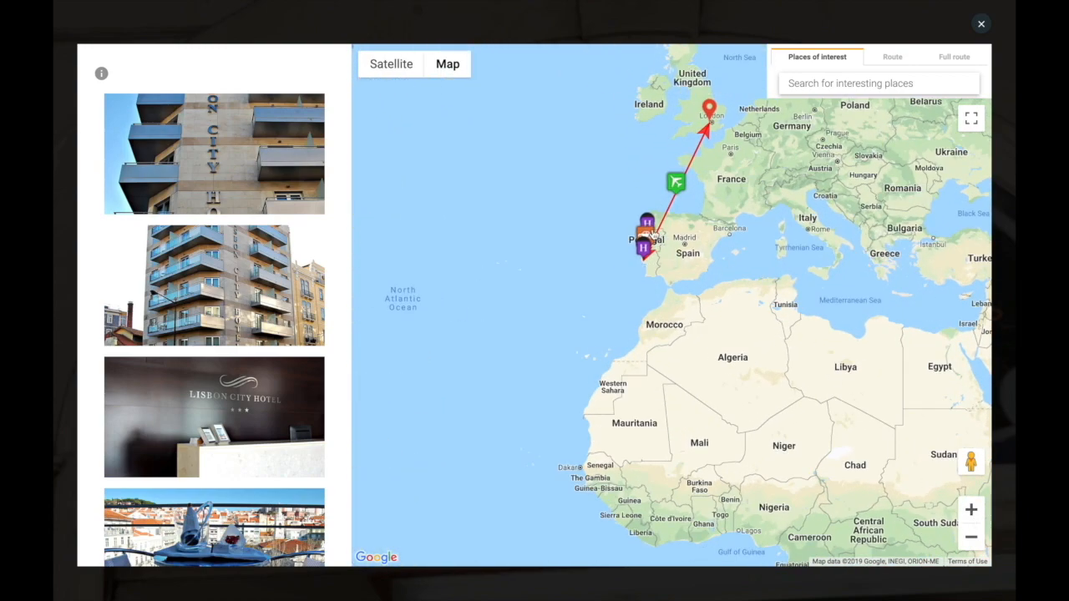
pyautogui.click(614, 182)
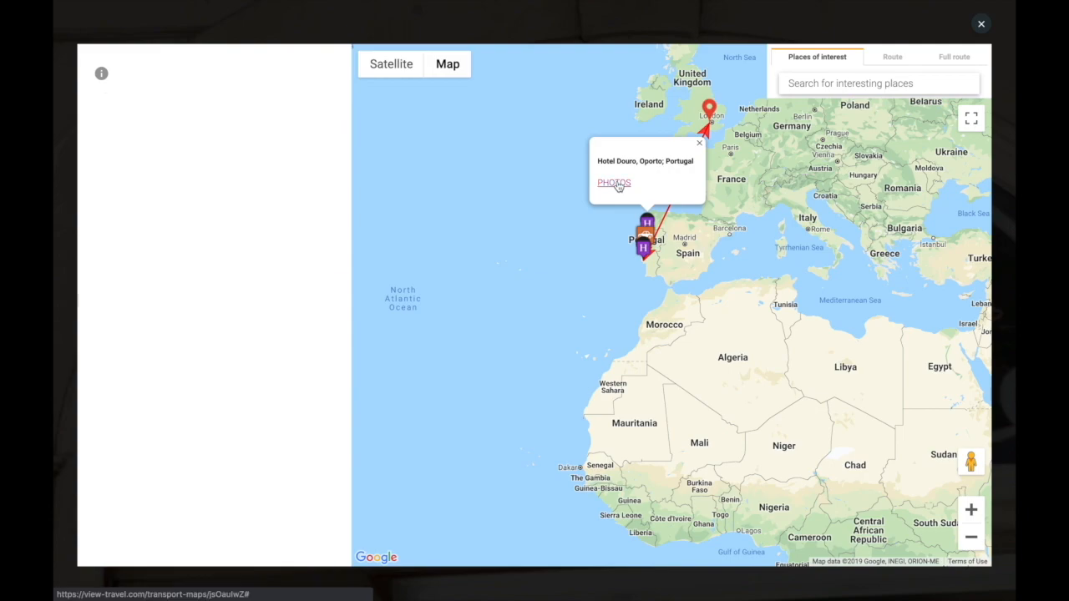
pyautogui.scroll(-4, 262, 234)
pyautogui.scroll(-1, 262, 234)
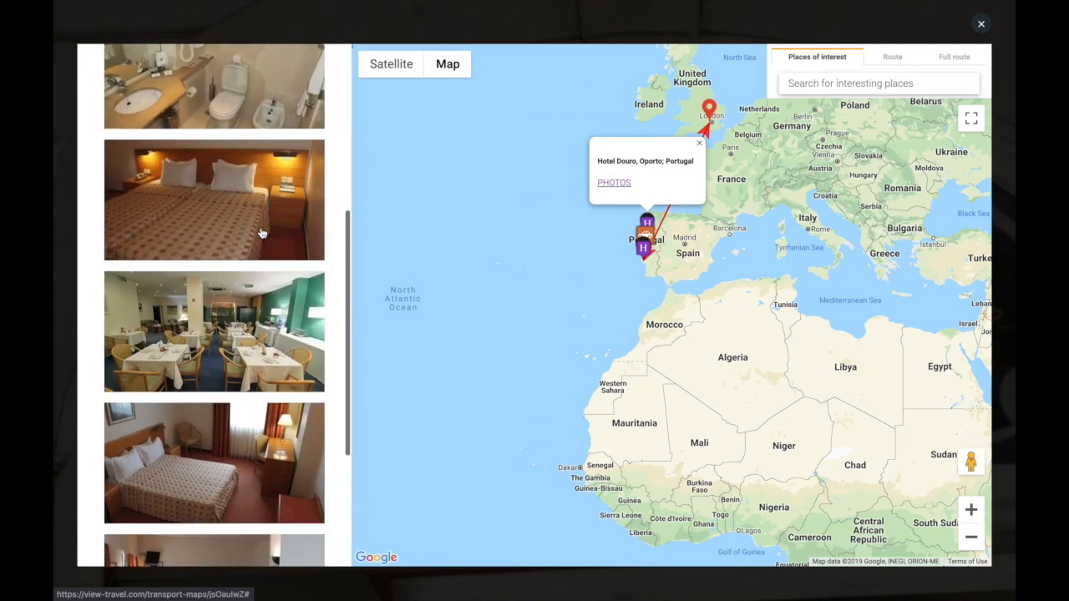
pyautogui.click(982, 26)
# - Expand During the Trip > Security, Primeros auxilios and For wifi conexión in Apps, then close it
pyautogui.click(134, 373)
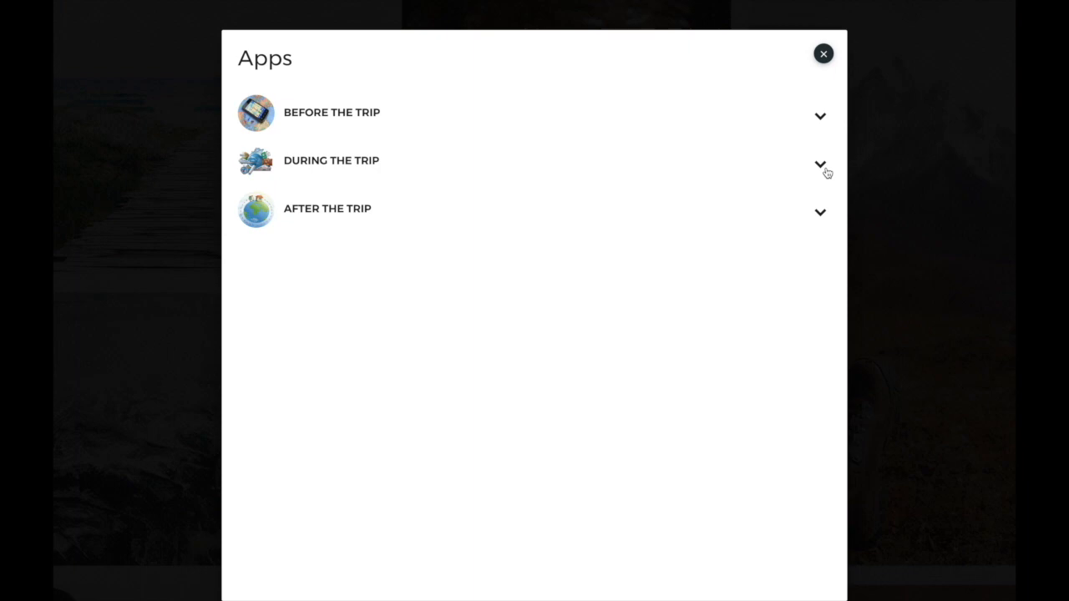
pyautogui.click(826, 171)
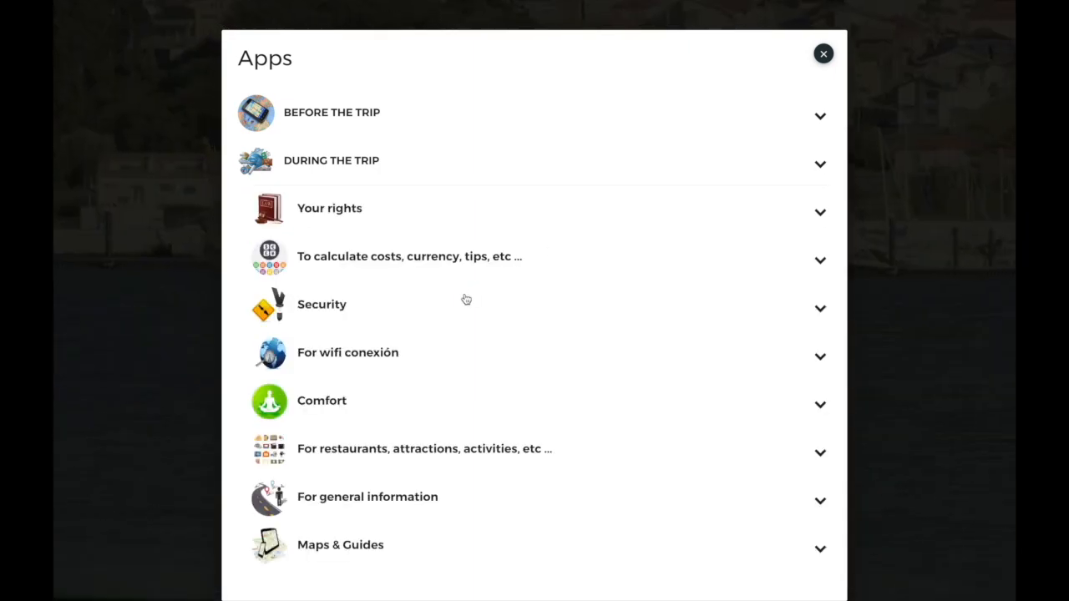
pyautogui.click(437, 318)
pyautogui.scroll(-2, 438, 318)
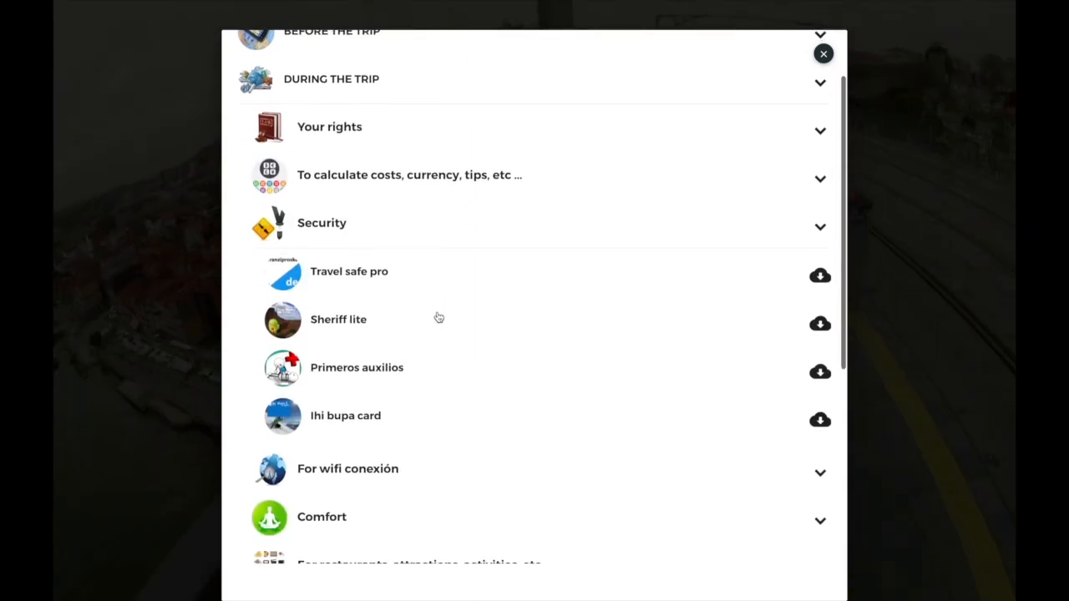
pyautogui.click(458, 282)
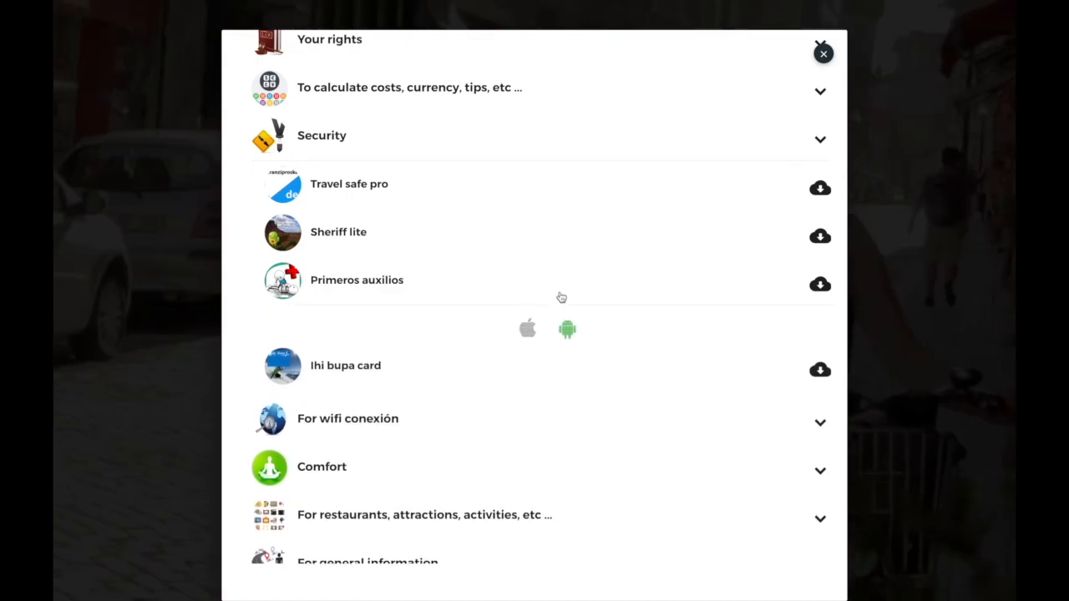
pyautogui.click(415, 421)
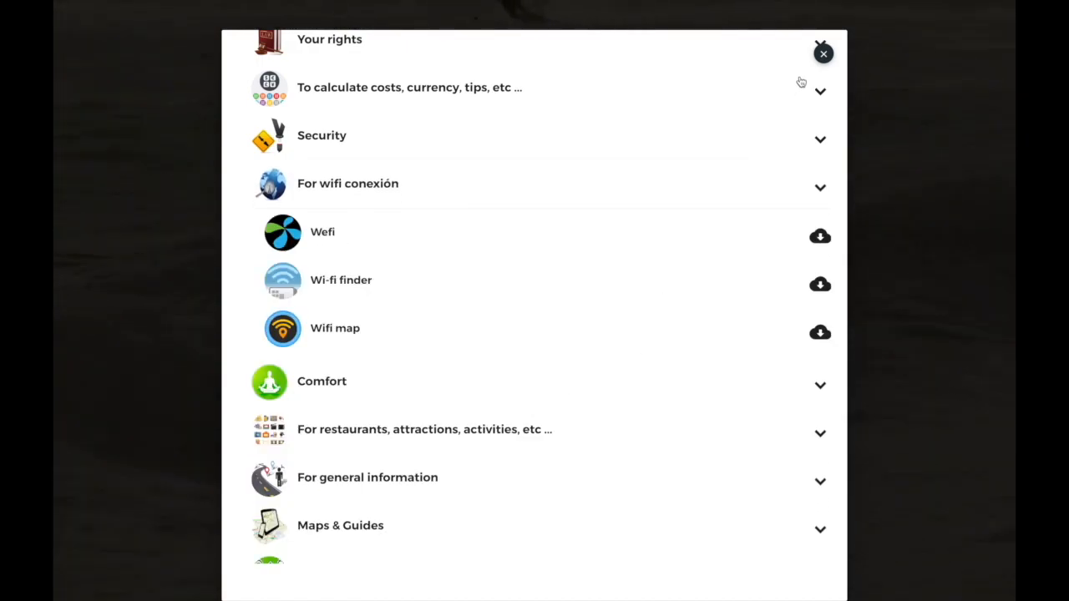
pyautogui.click(824, 55)
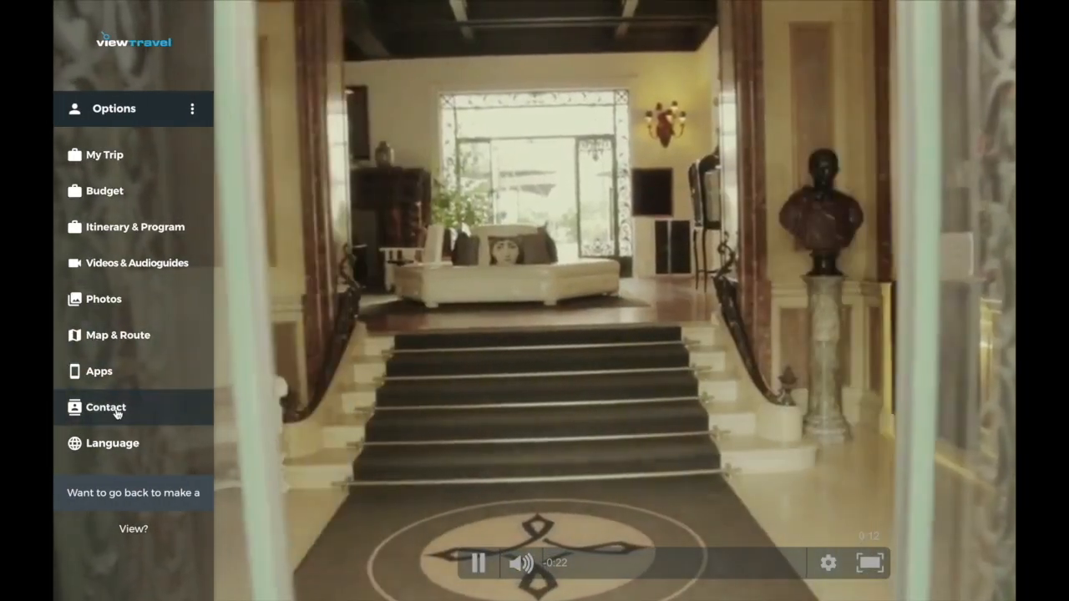
# - Open the Language dropdown, then close the options sidebar
pyautogui.click(131, 444)
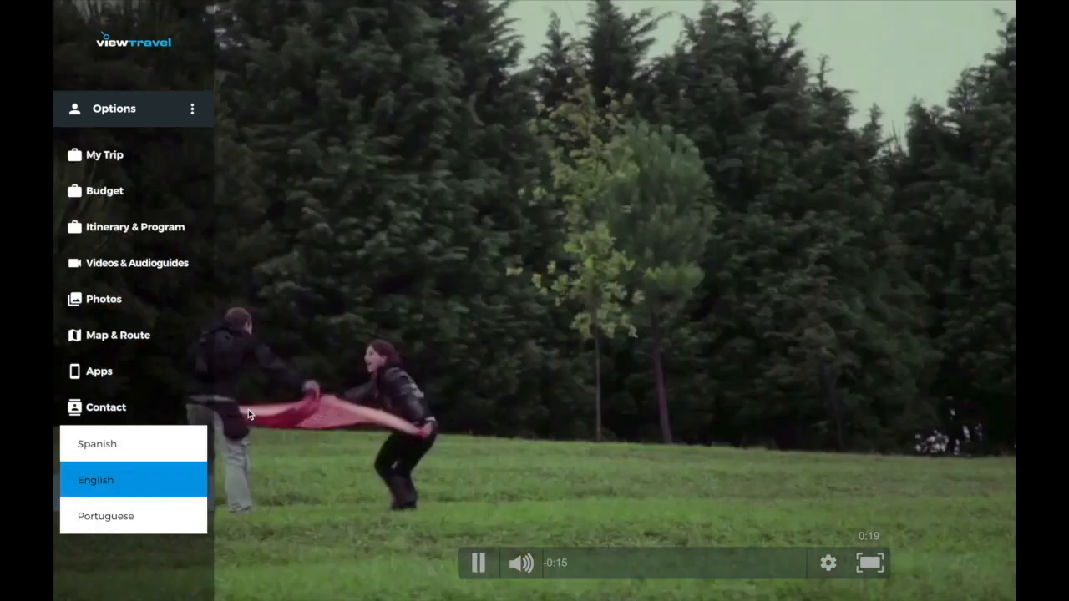
pyautogui.click(248, 409)
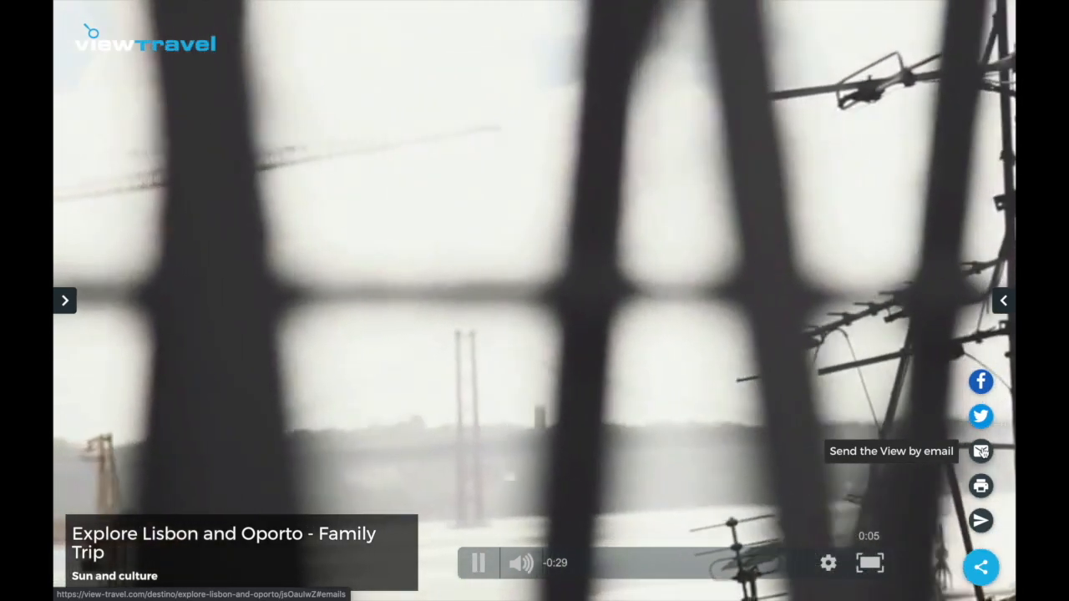
# - Start a Send view e-mail and enter the recipient's e-mail address in the To field
pyautogui.click(982, 452)
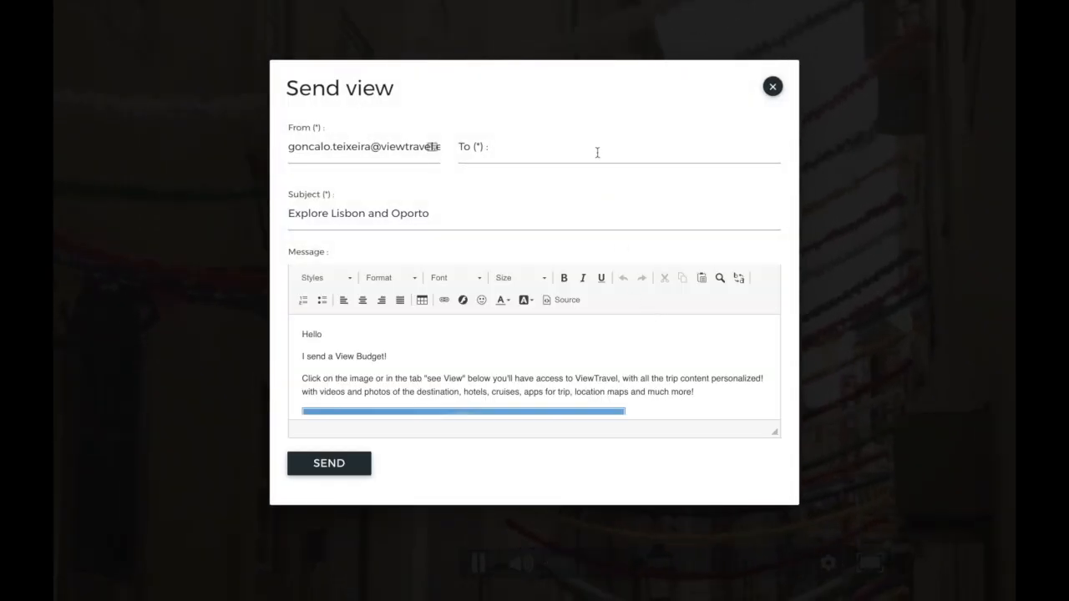
pyautogui.click(597, 152)
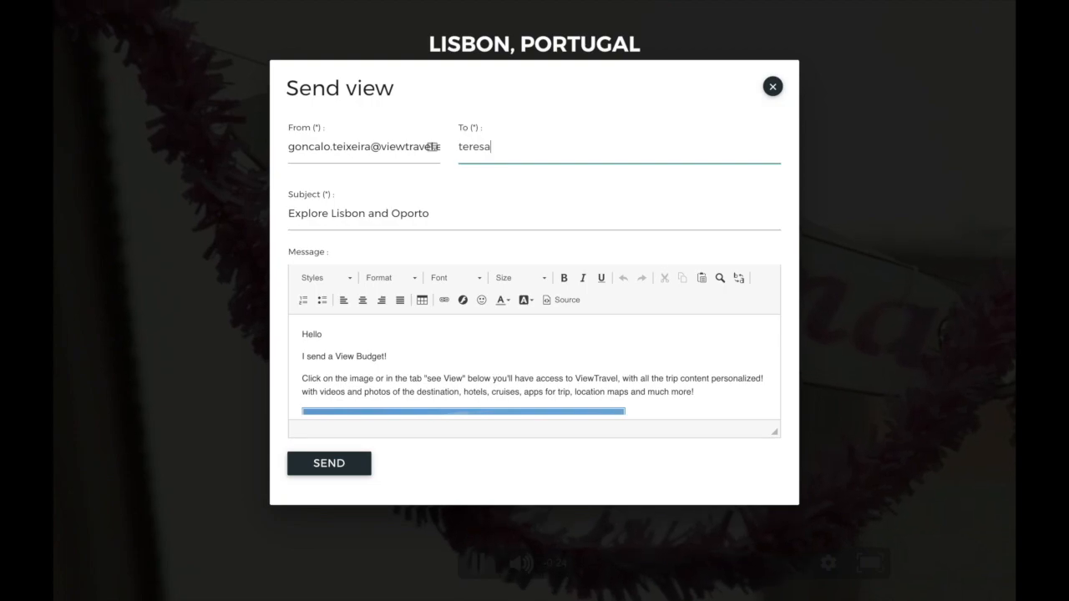
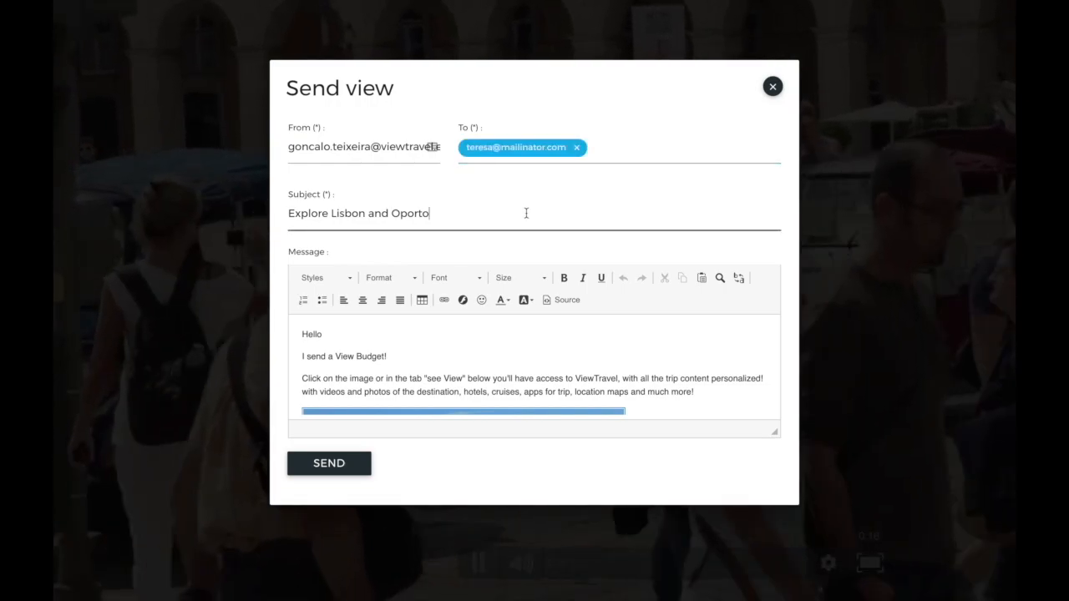
# - Enlarge the message editor, review the message and its Lisbon photo, then close the window
pyautogui.moveTo(775, 433); pyautogui.dragTo(768, 543)
pyautogui.scroll(-1, 710, 410)
pyautogui.scroll(-3, 710, 410)
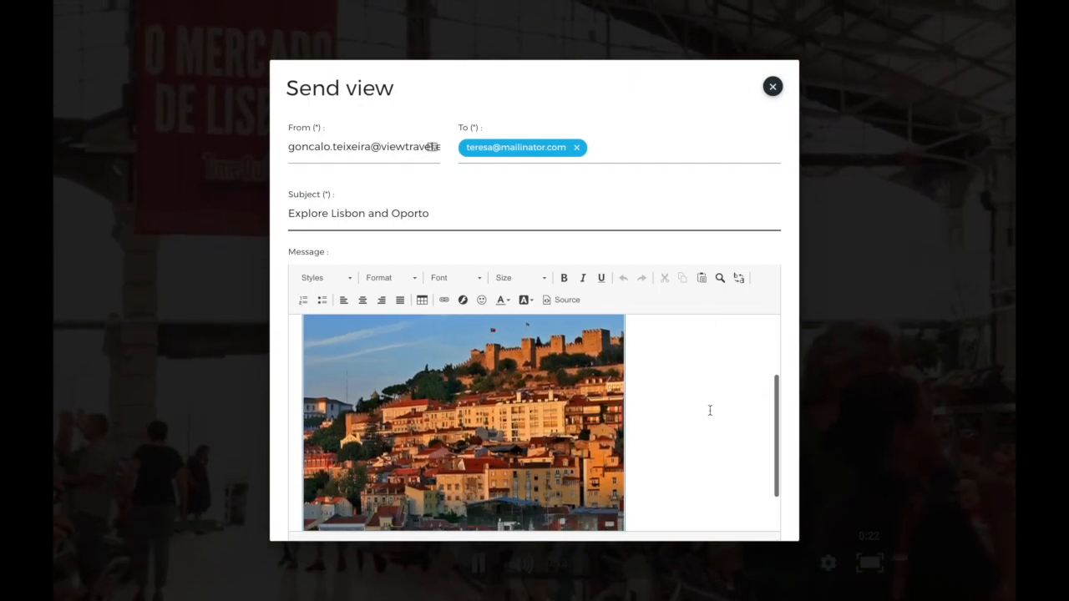
pyautogui.scroll(4, 710, 410)
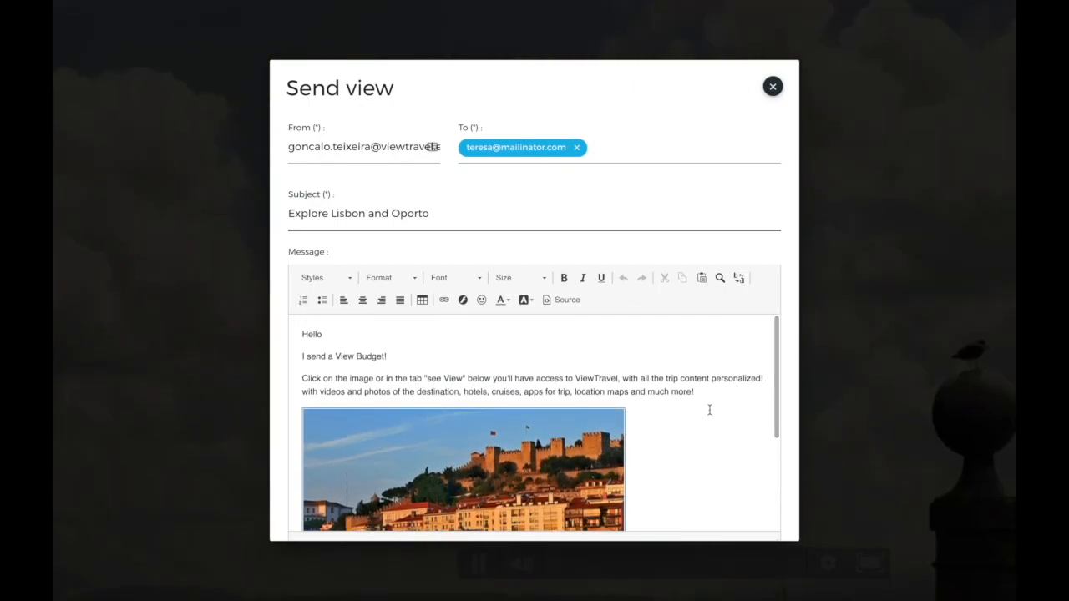
pyautogui.click(773, 87)
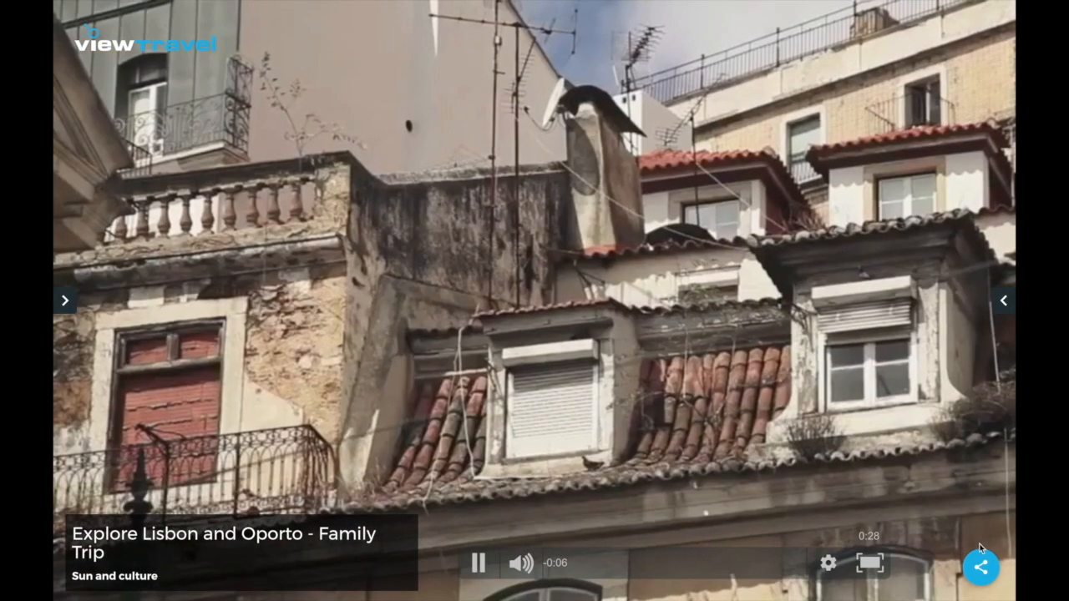
pyautogui.moveTo(981, 566)
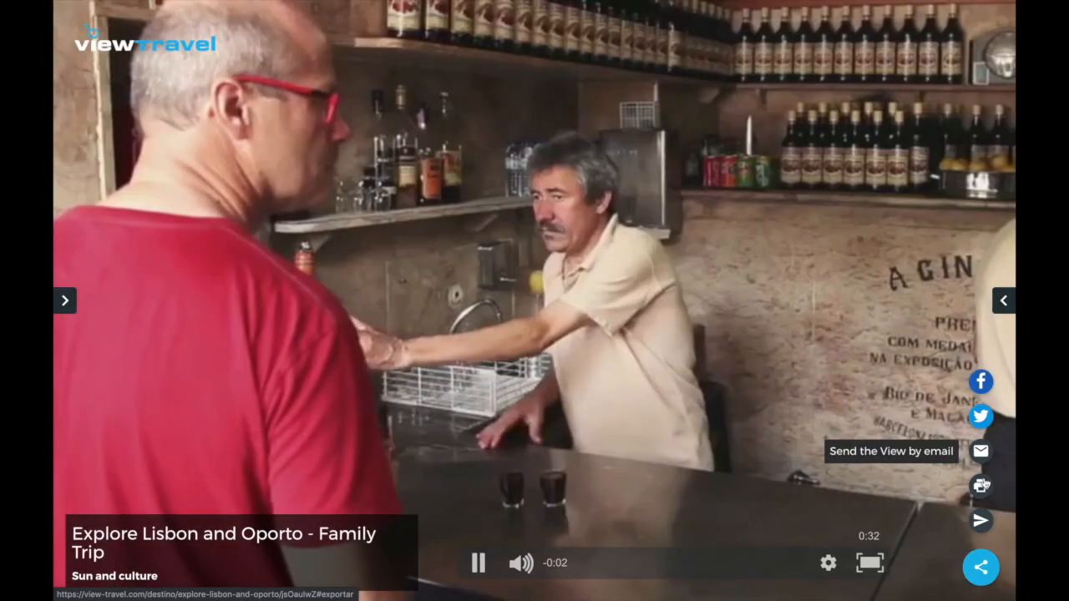
pyautogui.click(982, 486)
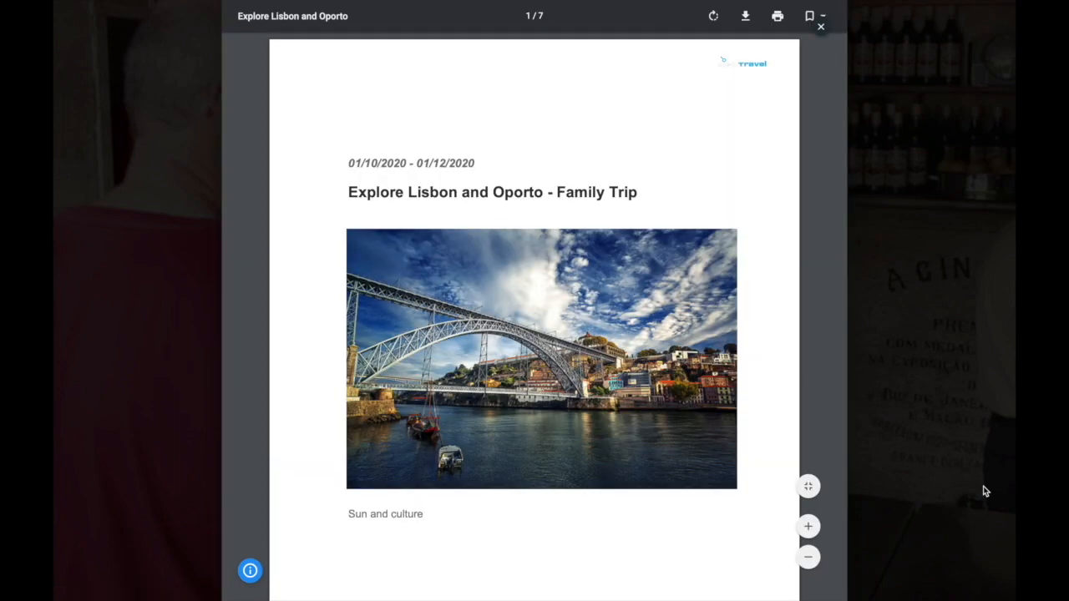
pyautogui.scroll(-4, 778, 320)
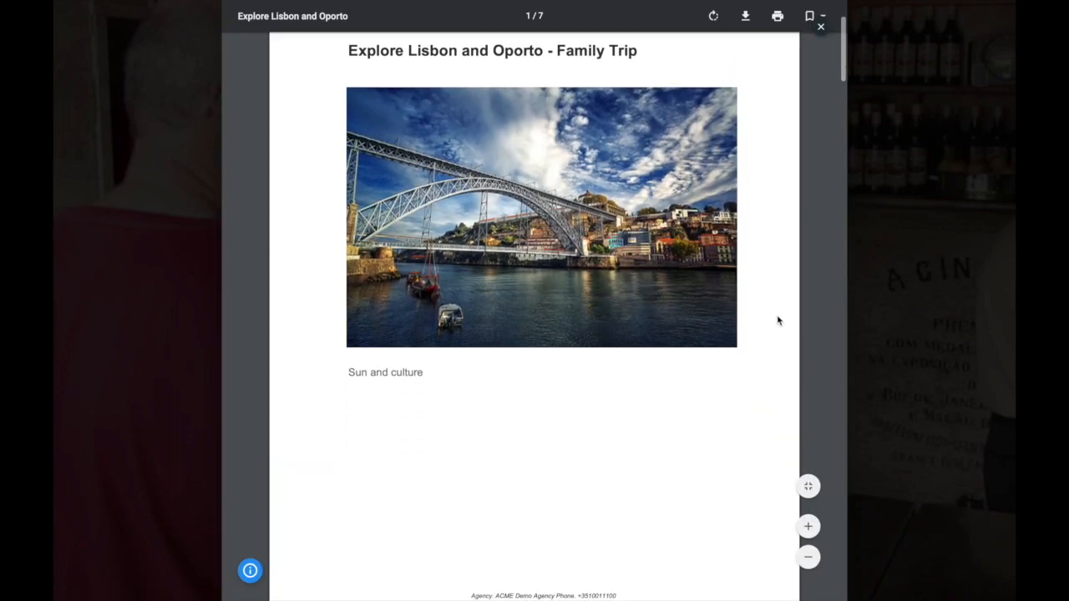
pyautogui.scroll(-10, 778, 320)
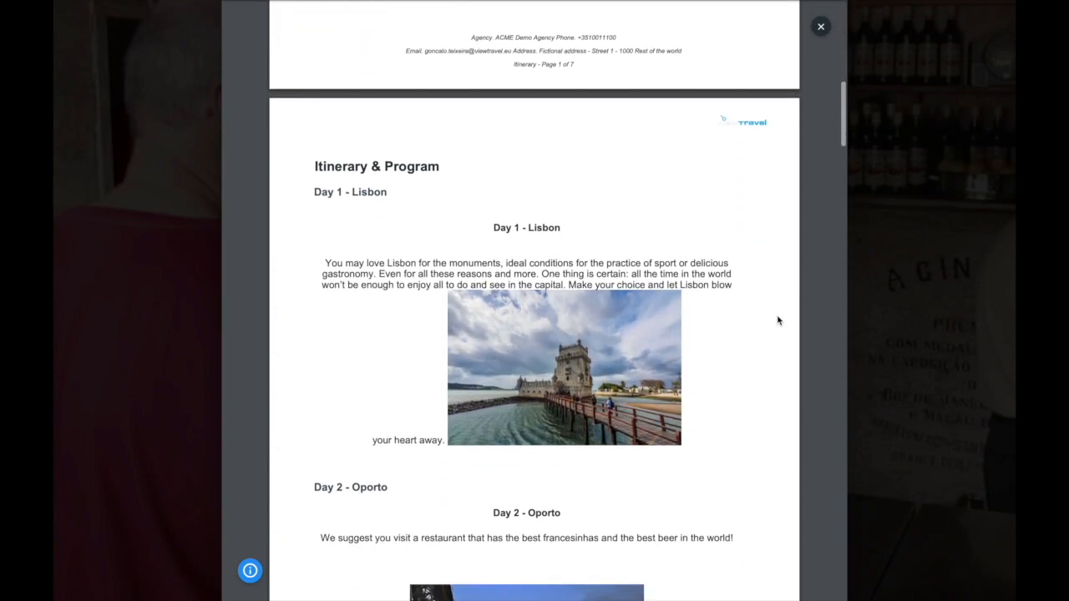
pyautogui.scroll(-7, 778, 320)
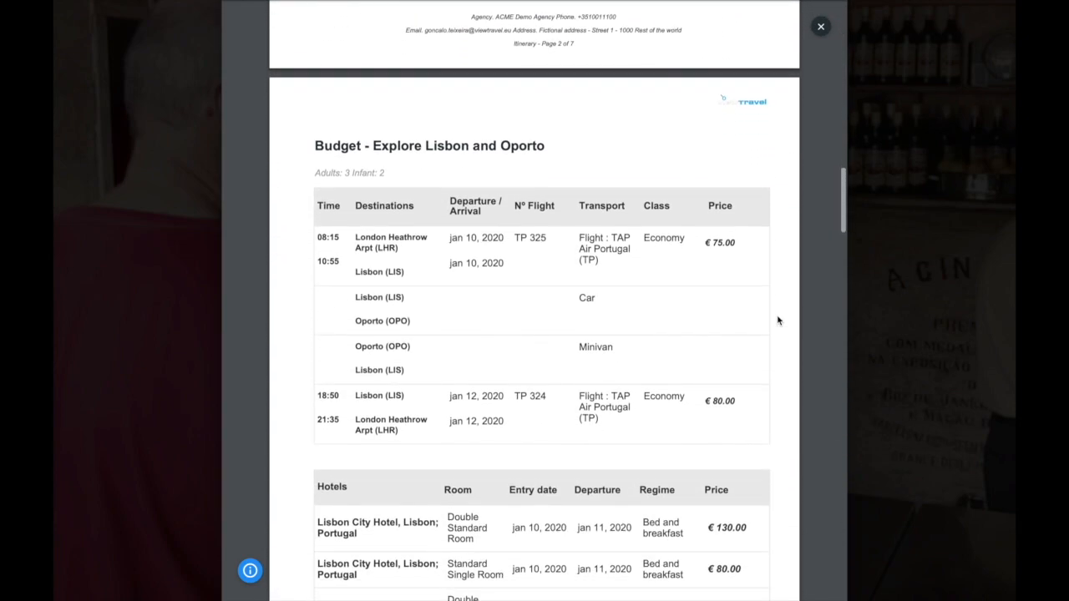
pyautogui.click(820, 28)
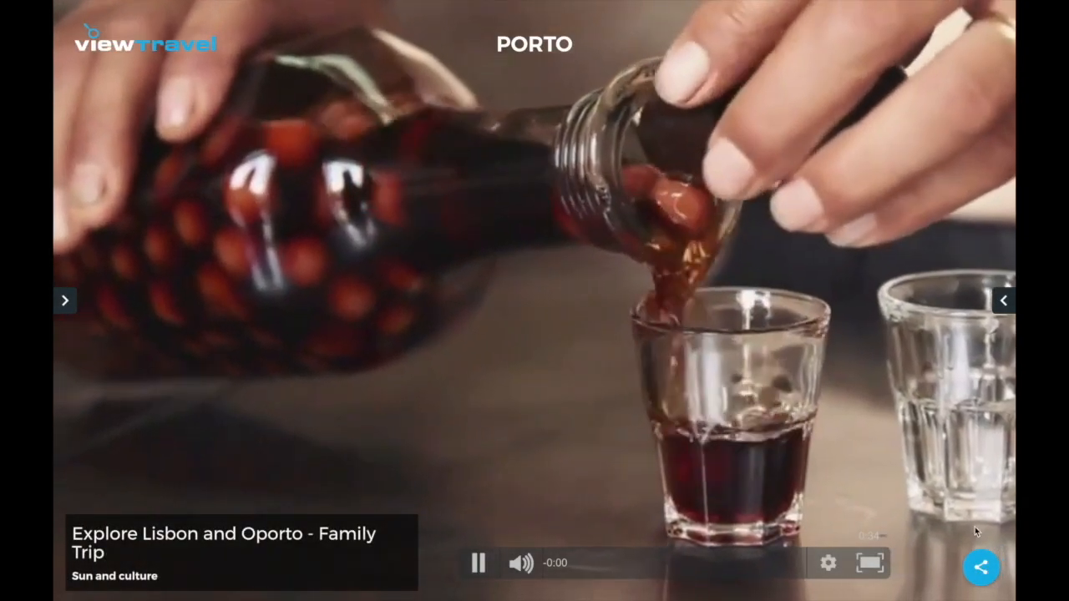
pyautogui.moveTo(981, 565)
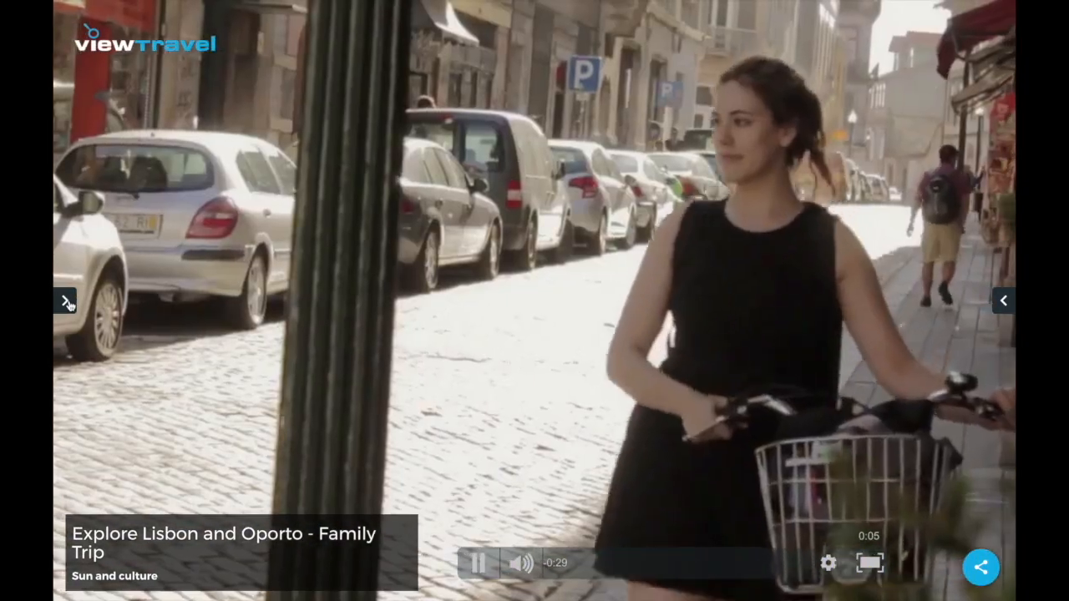
# - Show the Oporto videos and play 'Nature at Porto'
pyautogui.click(65, 301)
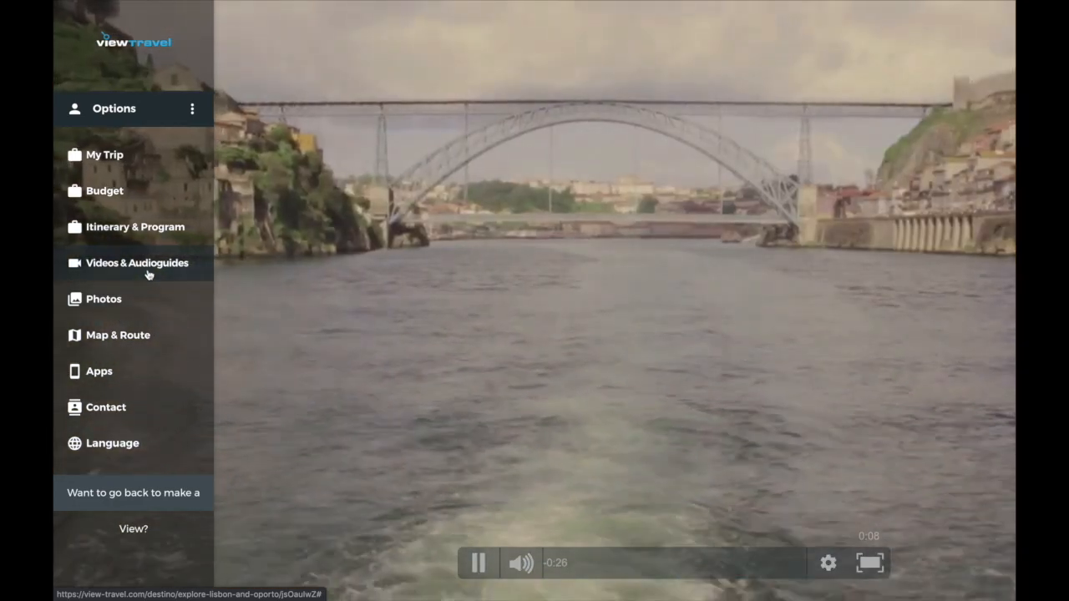
pyautogui.click(148, 271)
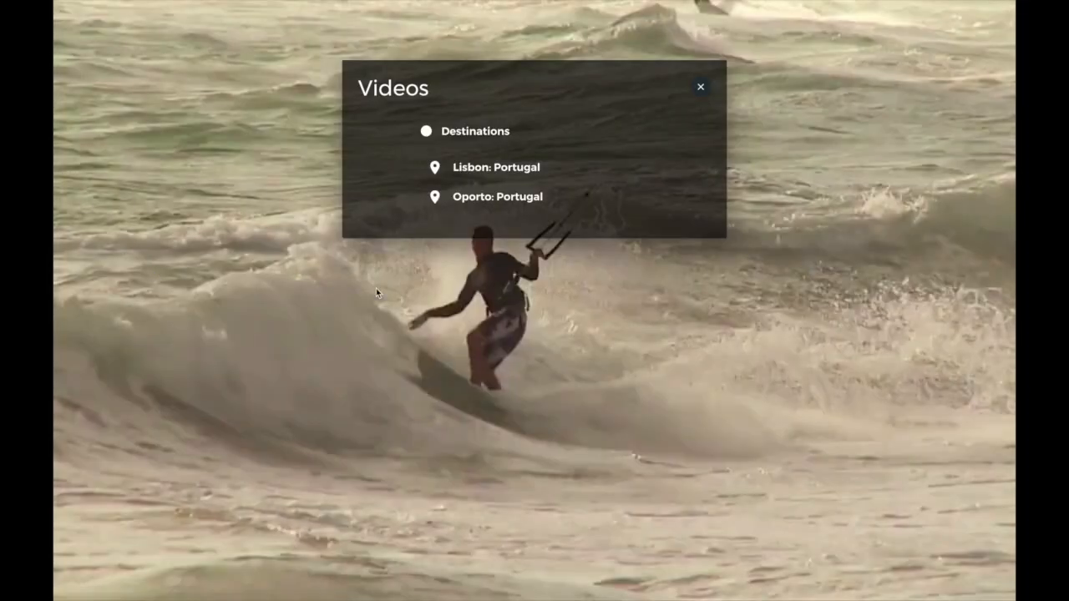
pyautogui.click(476, 205)
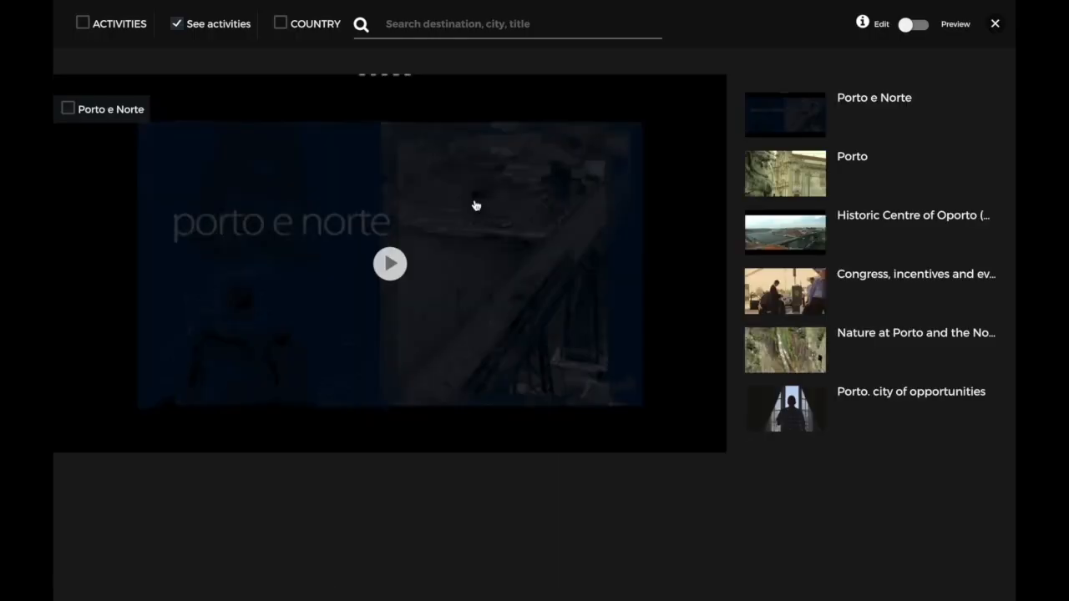
pyautogui.click(807, 359)
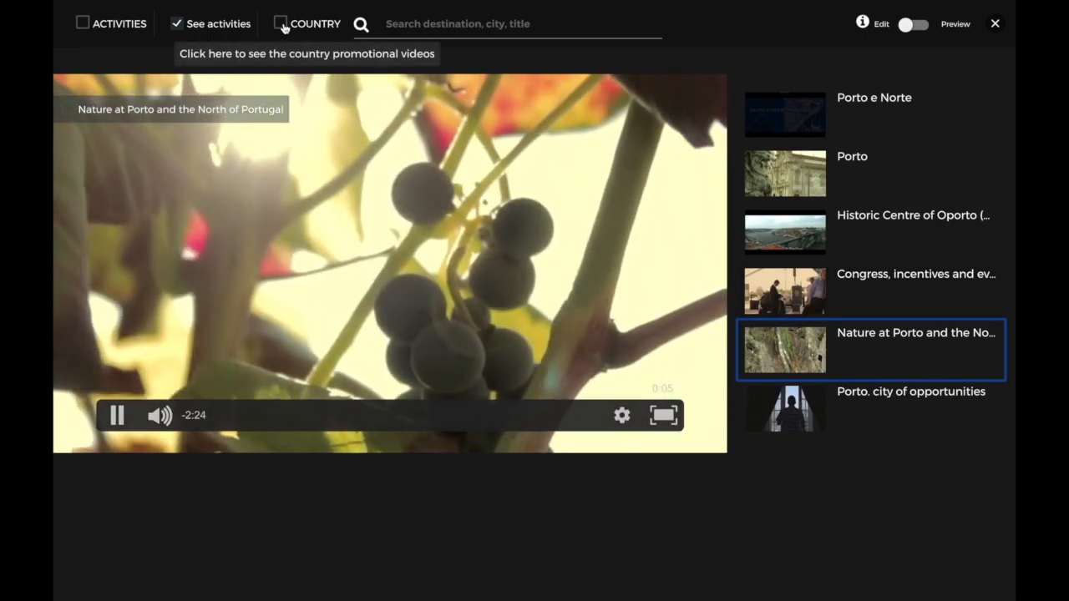
# - Include COUNTRY videos, play Belem, load more, play Cristo rei, then close the video panels
pyautogui.click(281, 25)
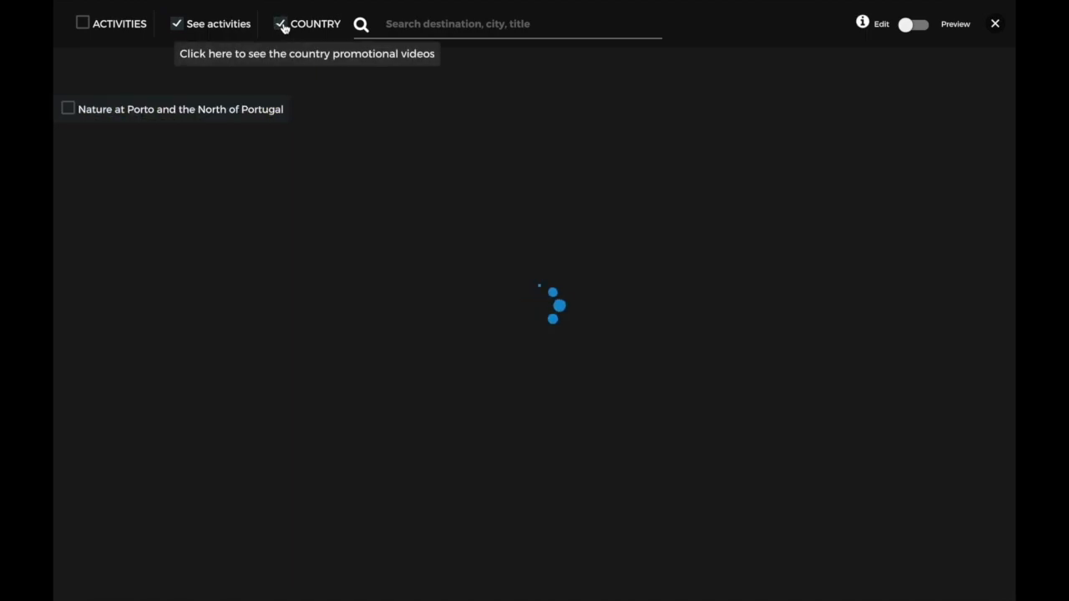
pyautogui.scroll(-1, 819, 228)
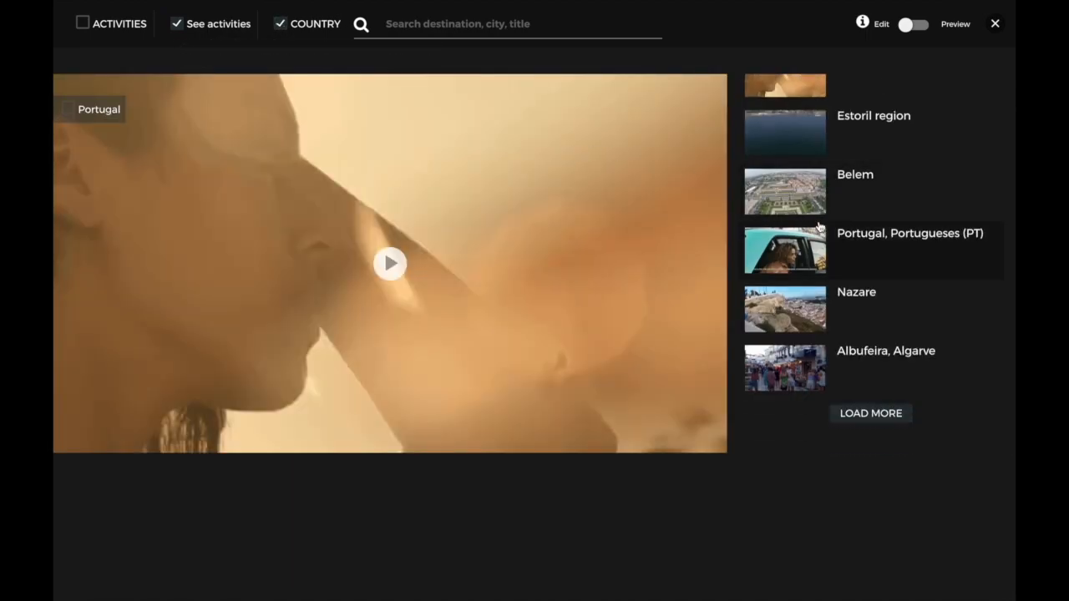
pyautogui.click(810, 179)
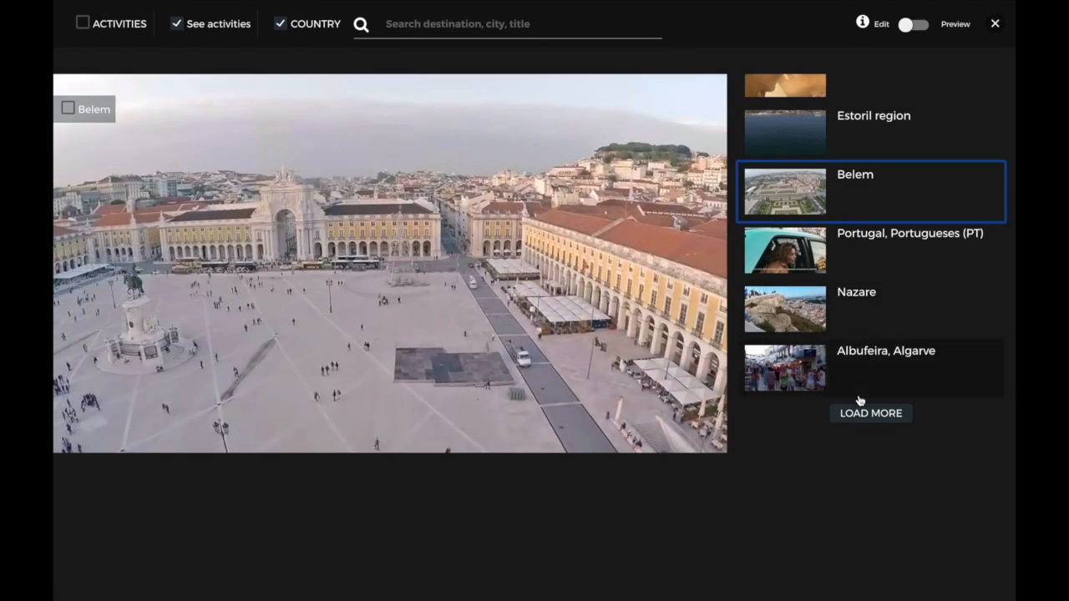
pyautogui.click(870, 414)
pyautogui.scroll(-5, 812, 271)
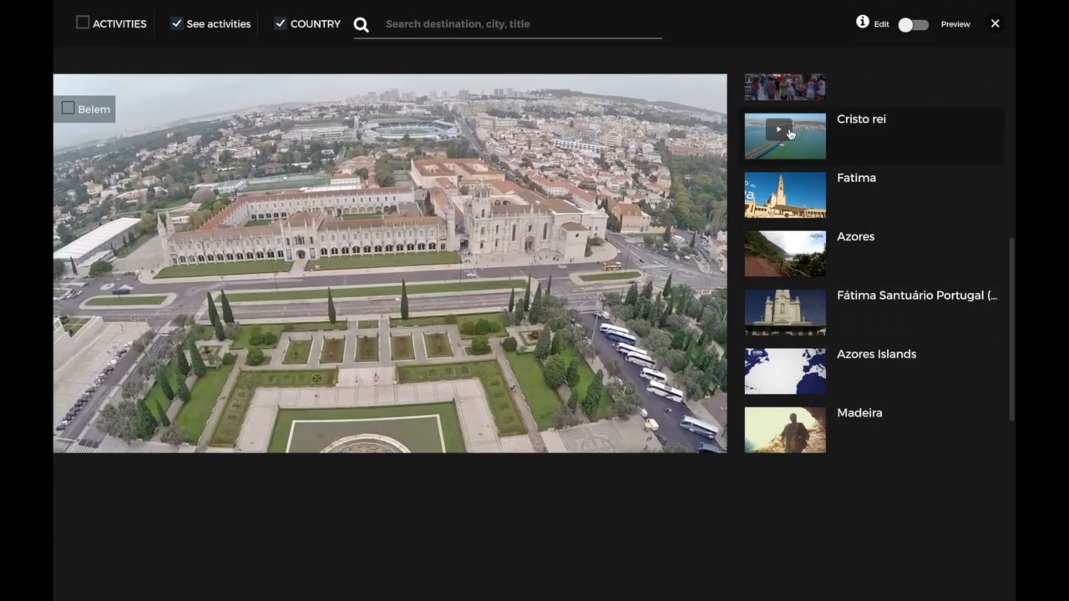
pyautogui.click(789, 134)
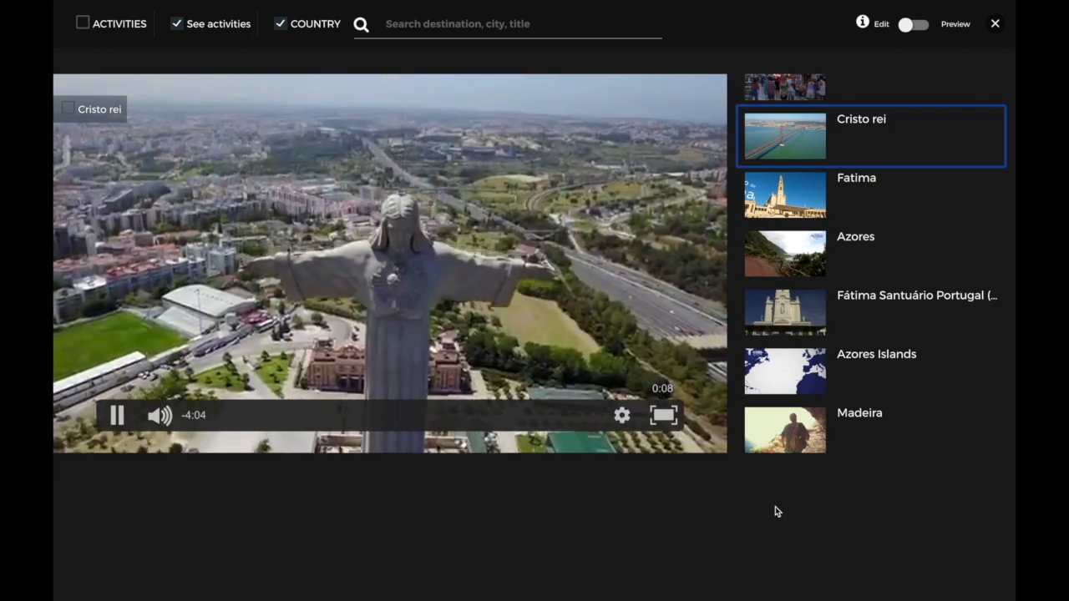
pyautogui.click(995, 24)
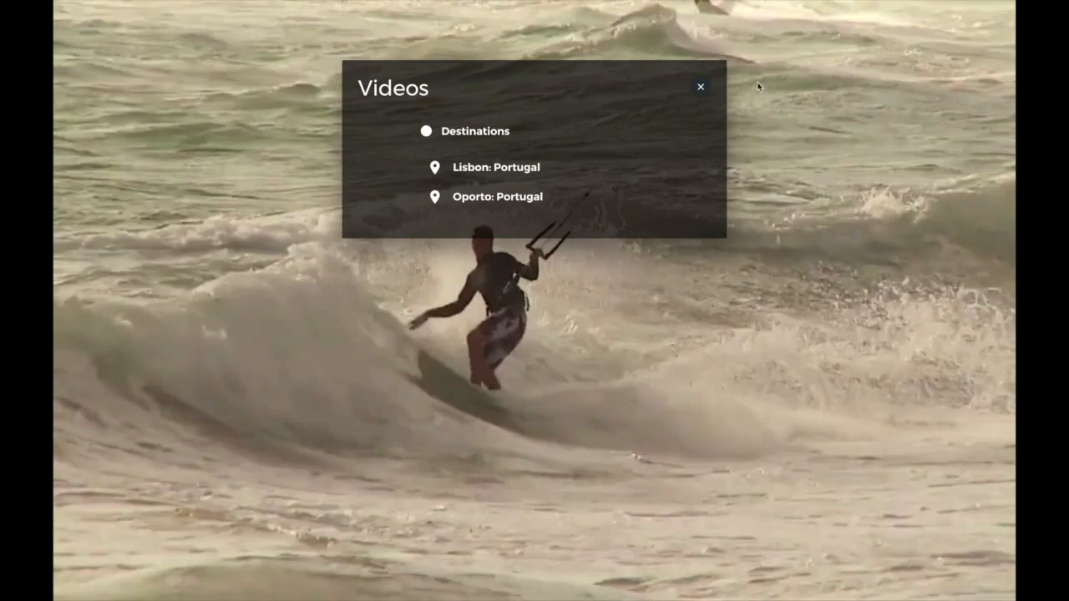
pyautogui.click(700, 87)
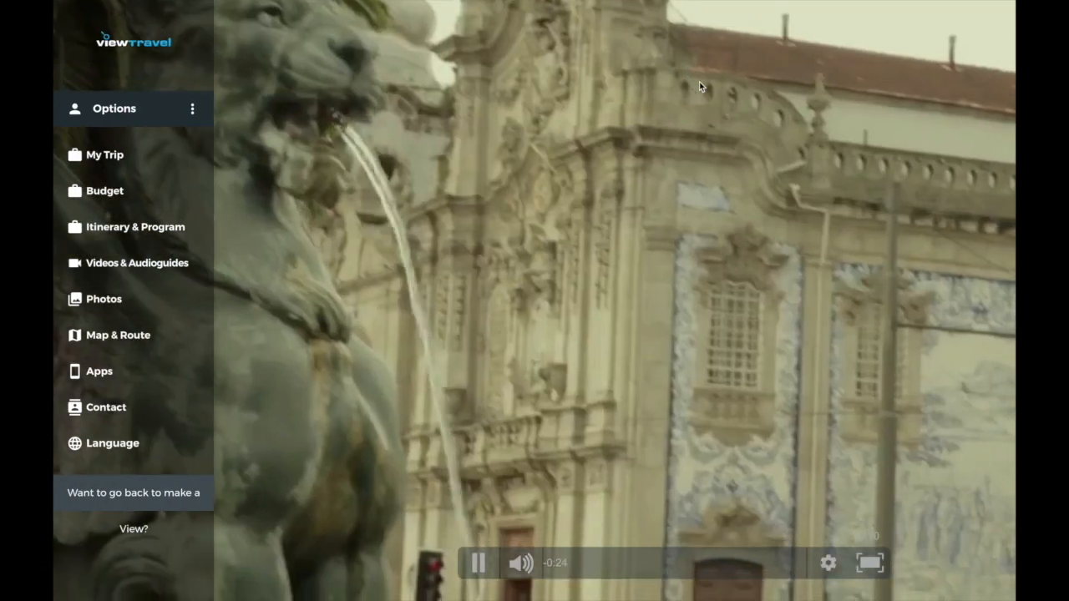